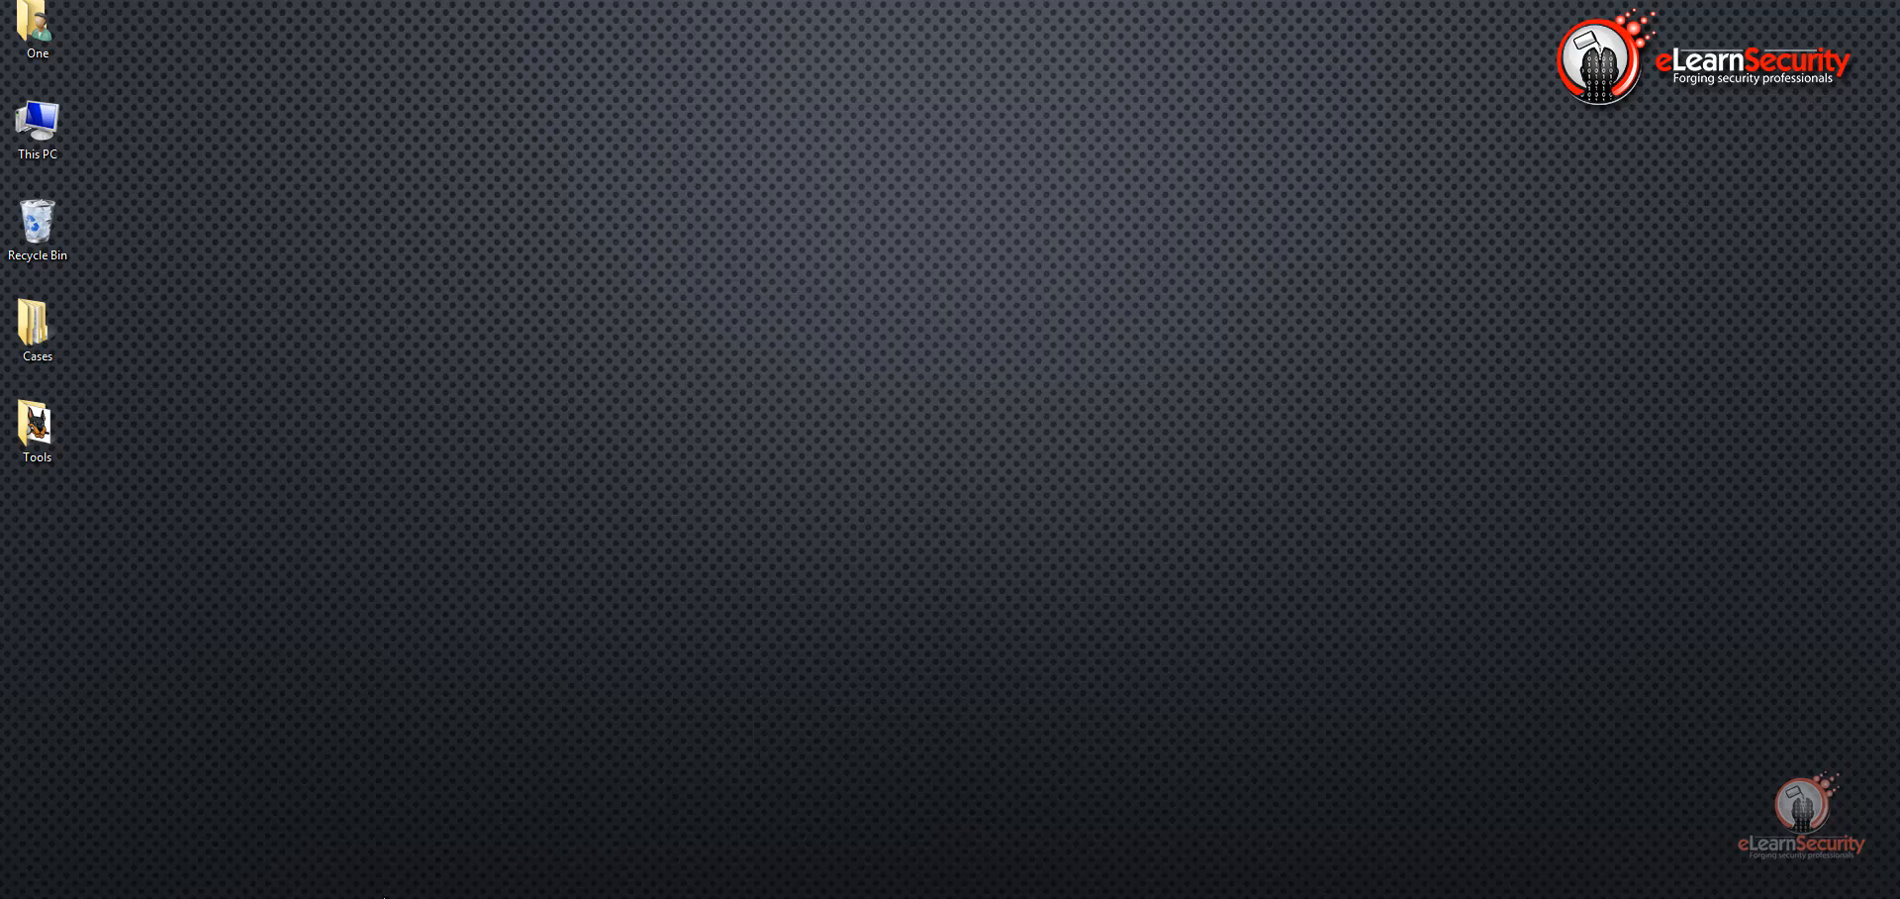
Step: Switch to the web browser, close the Exif Wikipedia page and highlight the author credit in the ExifTool page heading
click(384, 895)
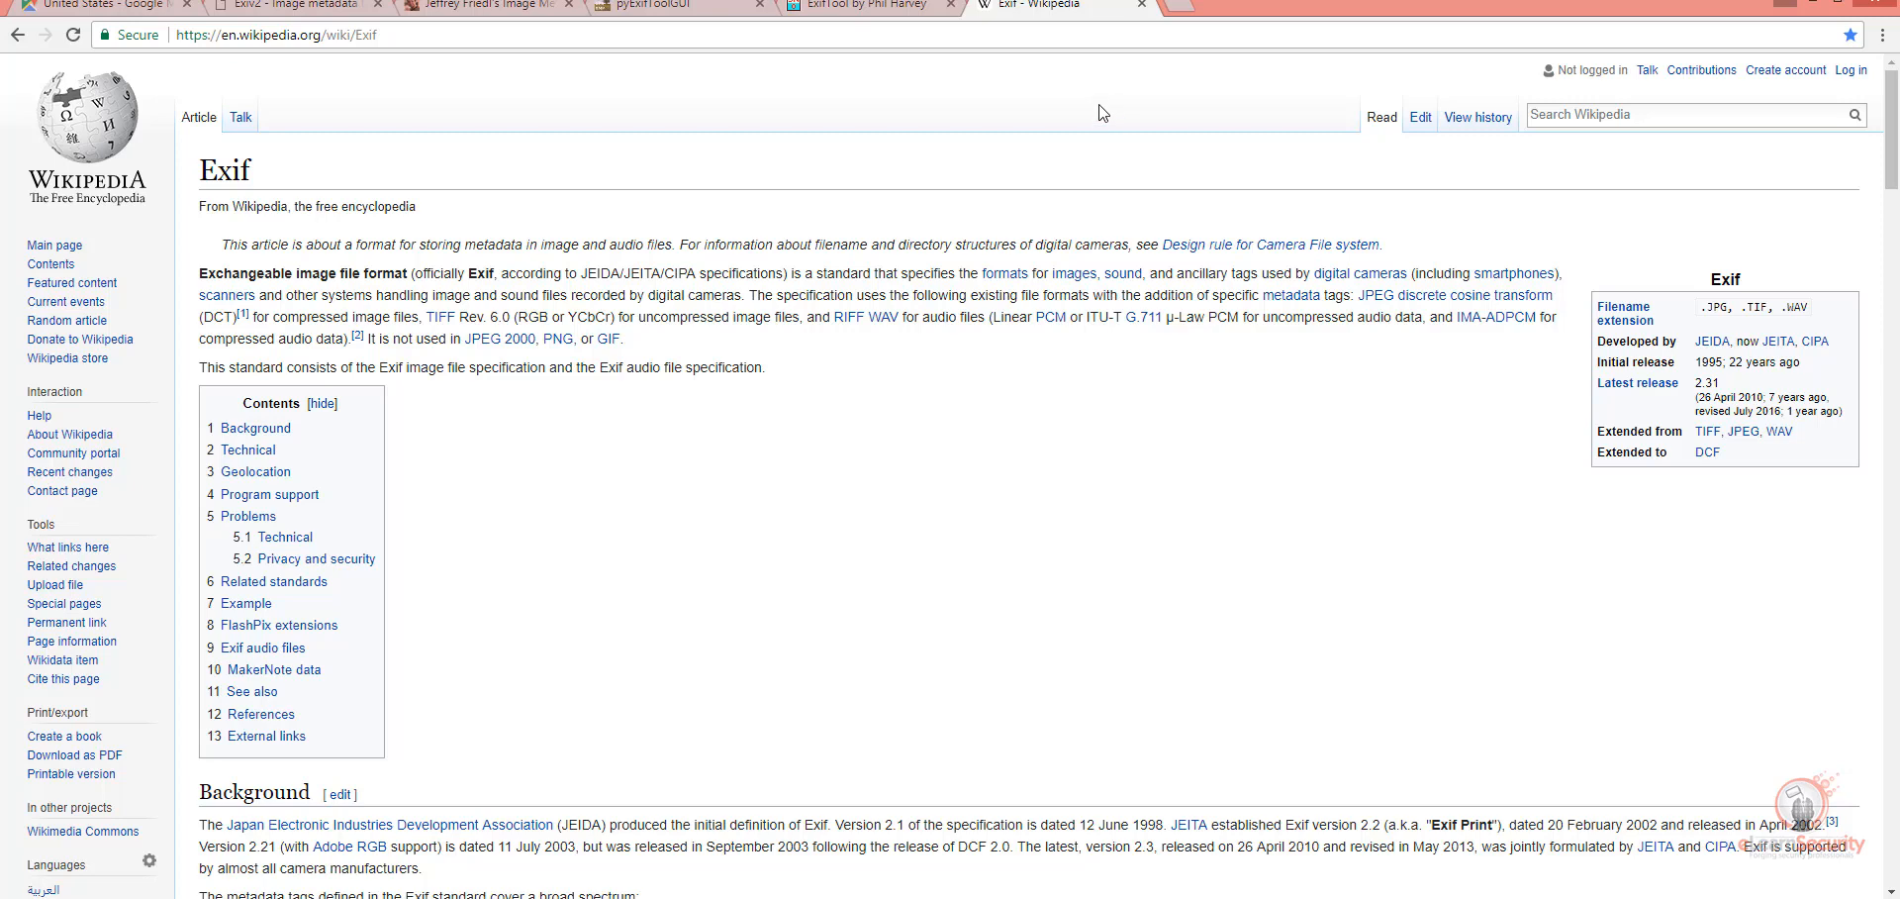
click(1141, 4)
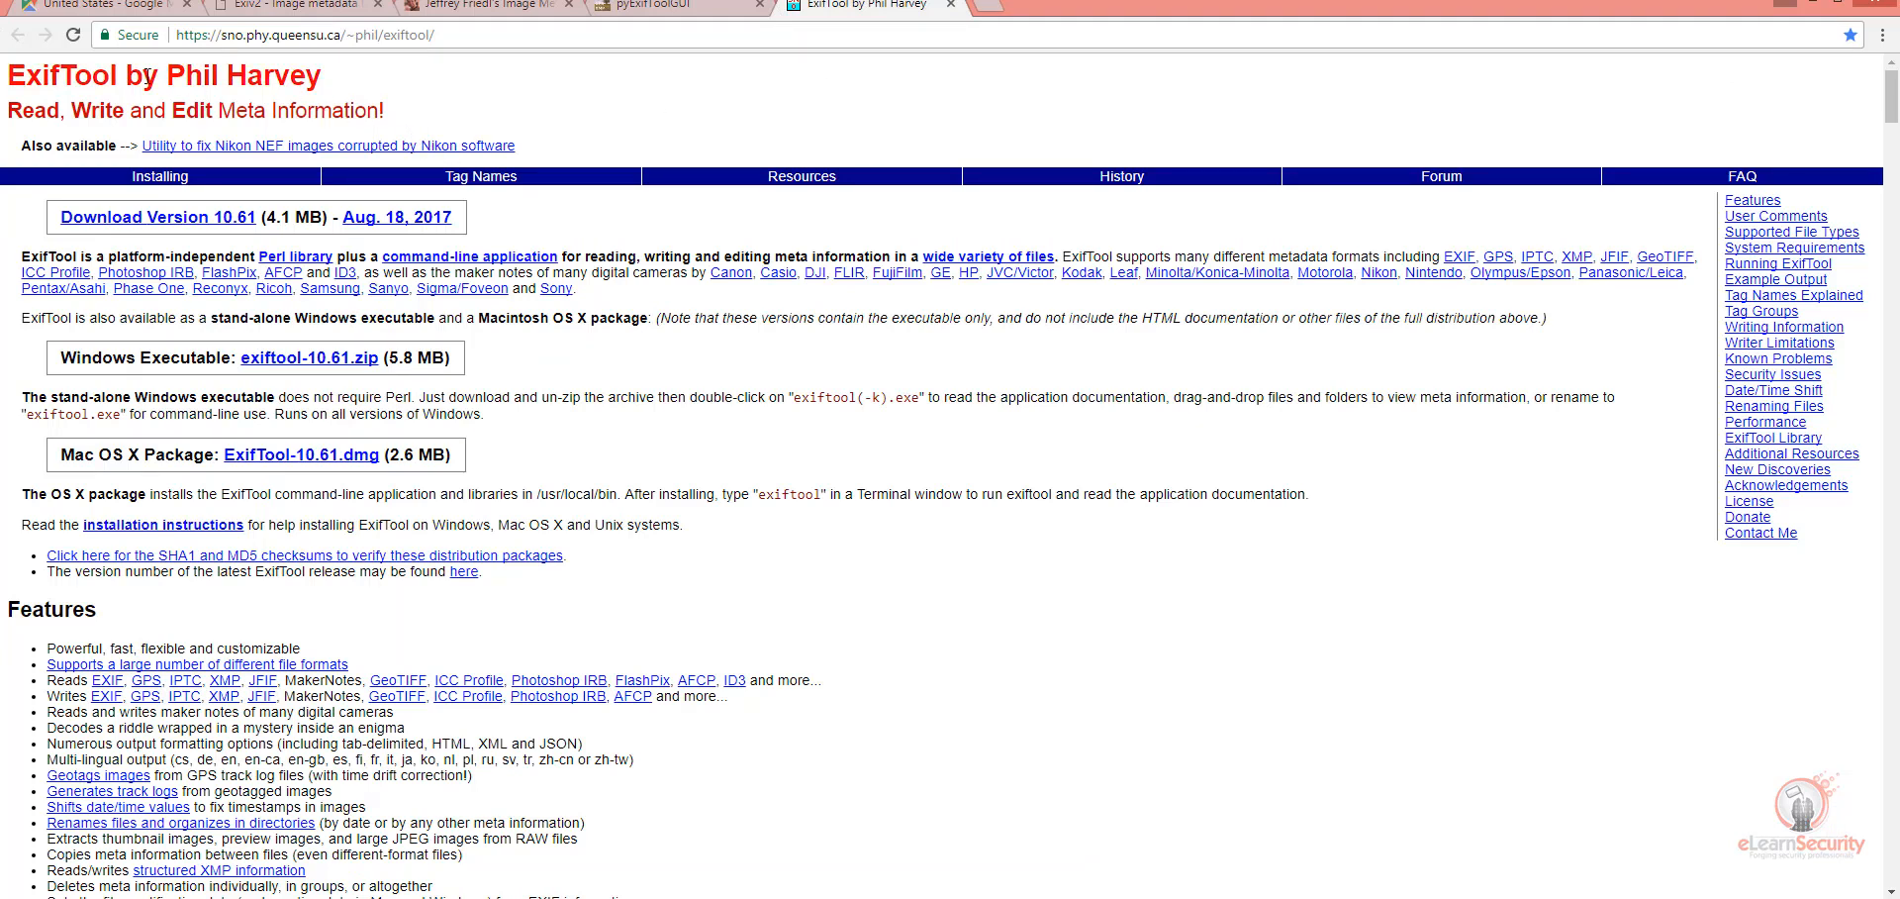
drag(124, 75, 317, 79)
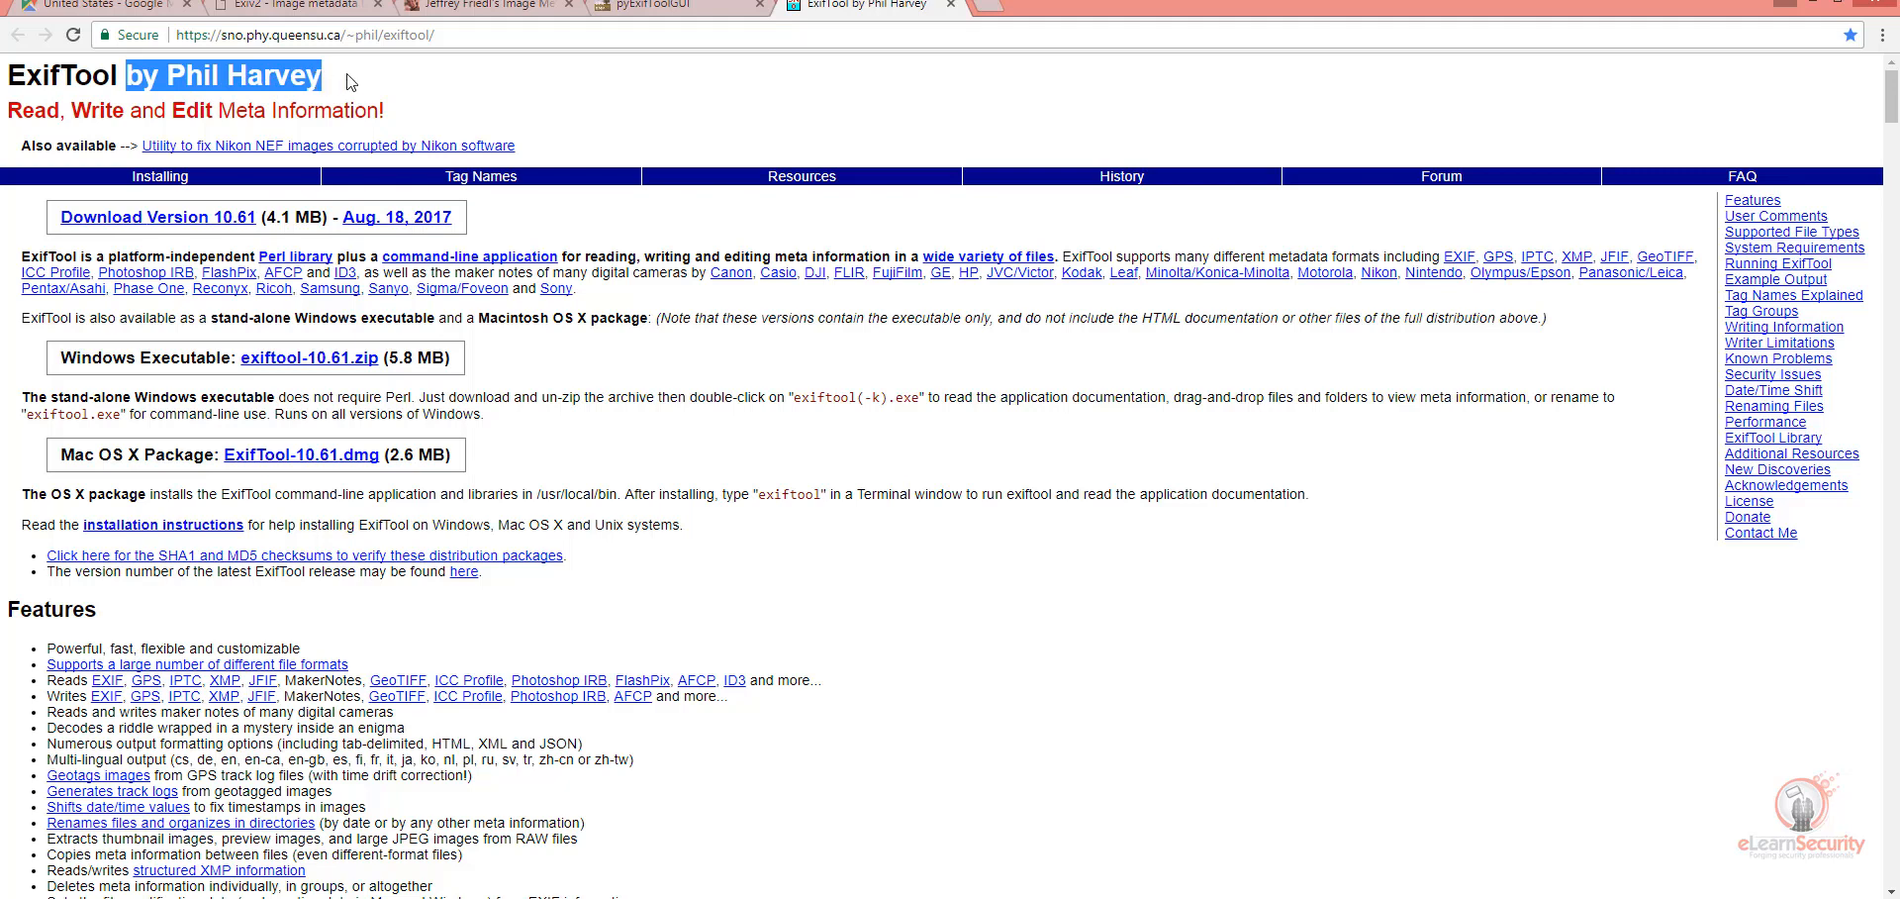
click(353, 82)
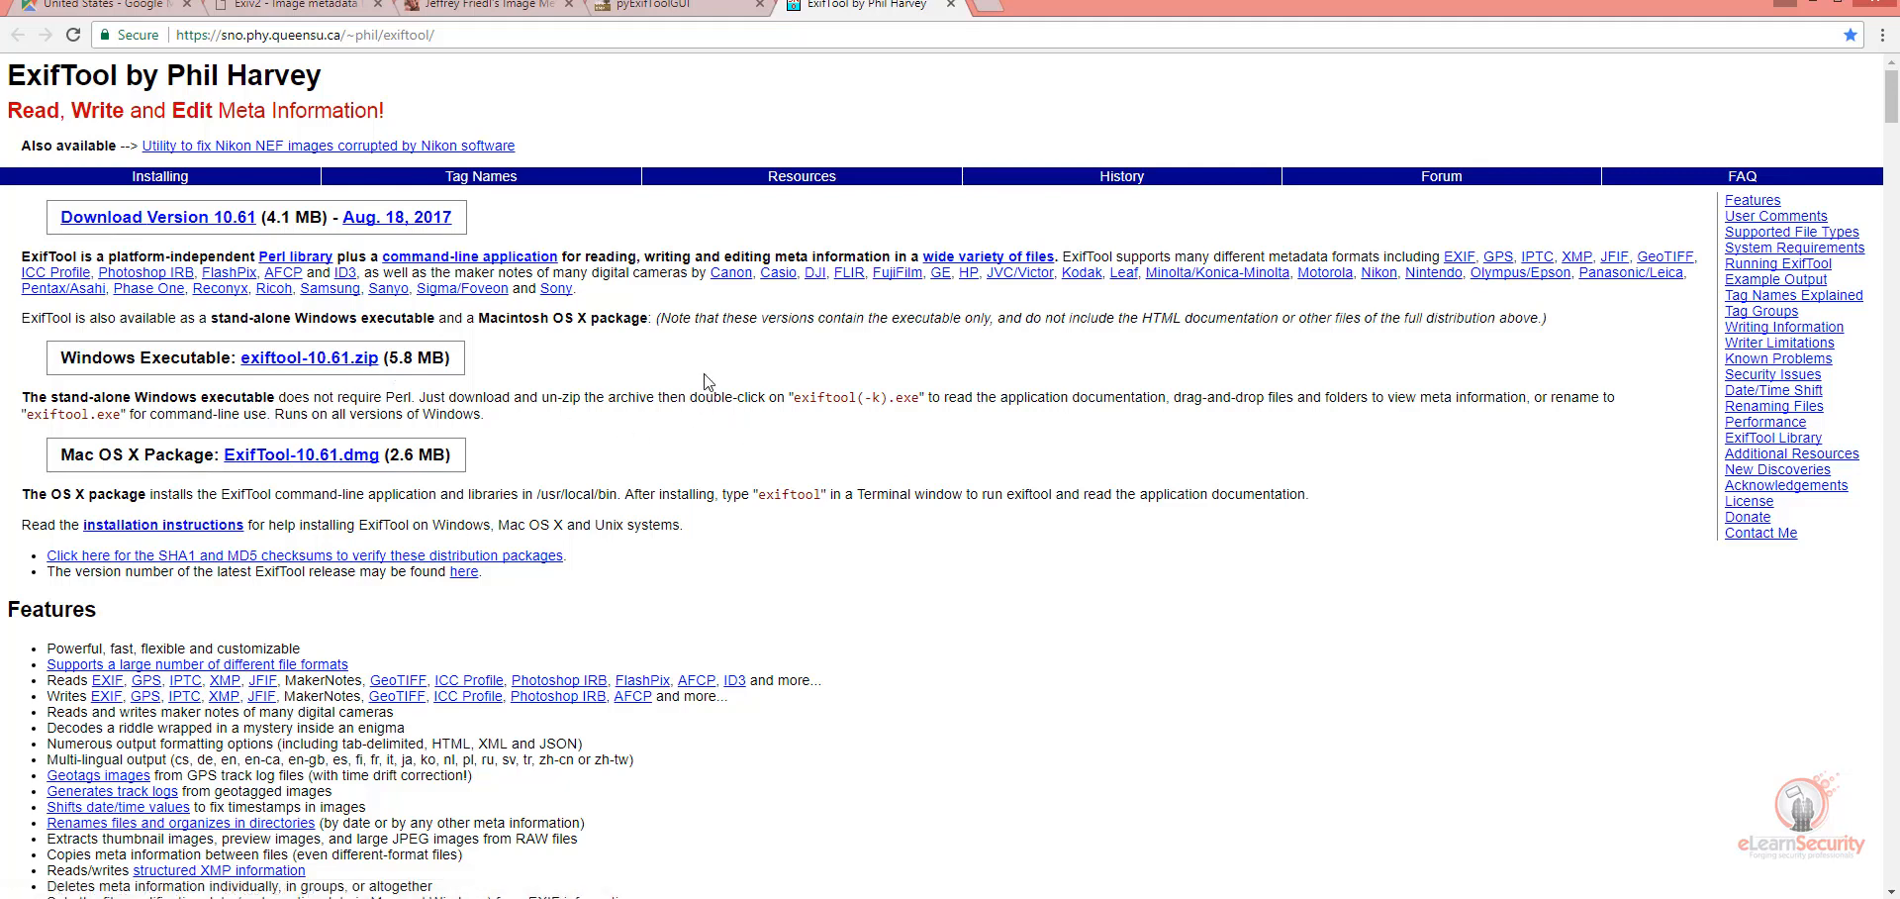
Step: Review the pyExifToolGUI project page and return to the ExifTool page
click(673, 6)
scroll(750, 234, up, 7)
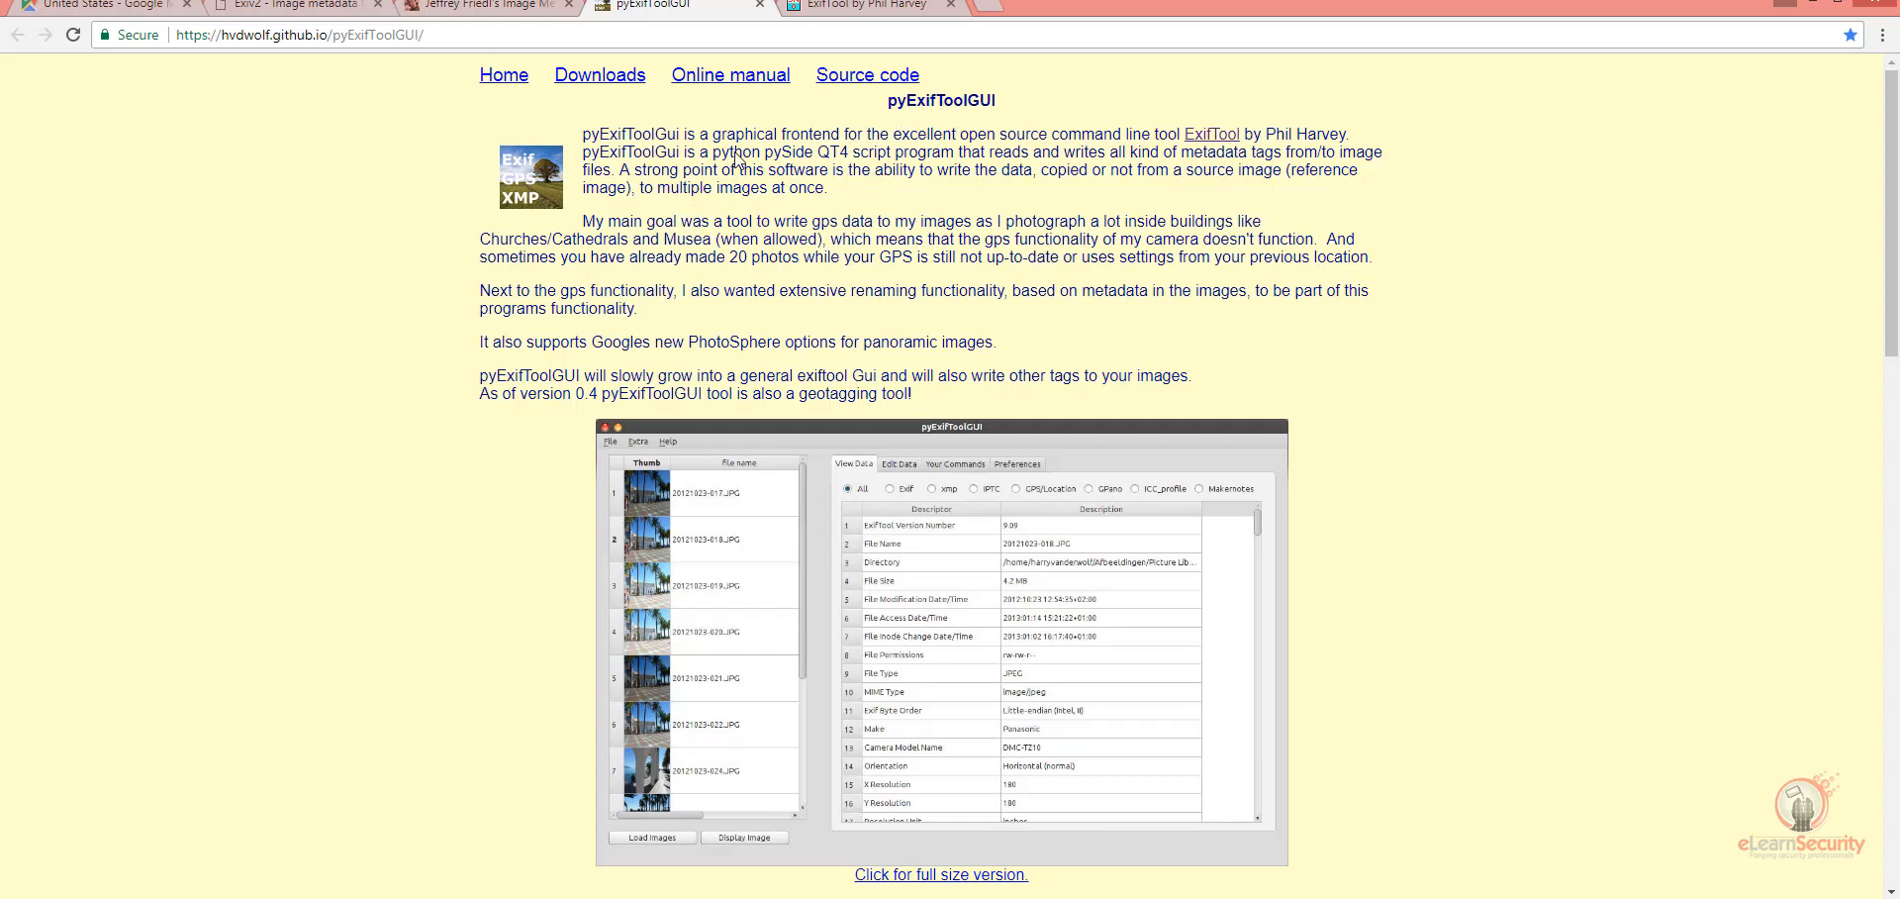
click(831, 8)
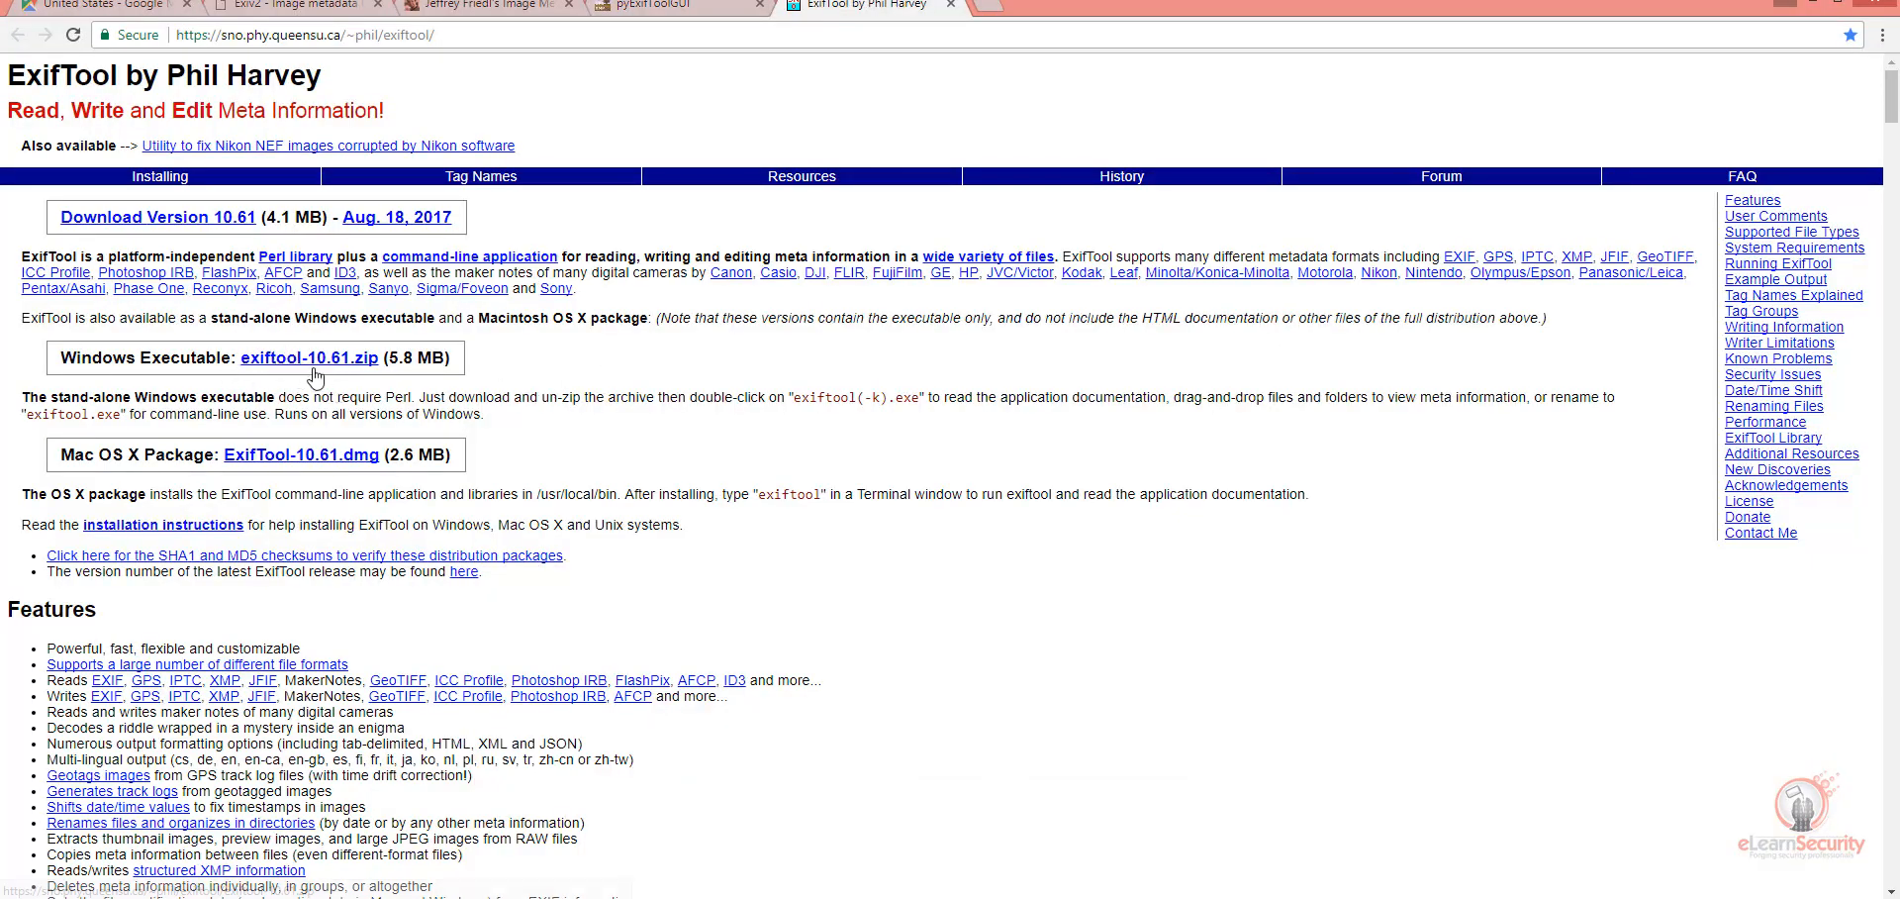
Step: In File Explorer, look through the pyExifToolGUI-0.5 folder for exiftool.exe and return to its parent Metadata folder
click(282, 898)
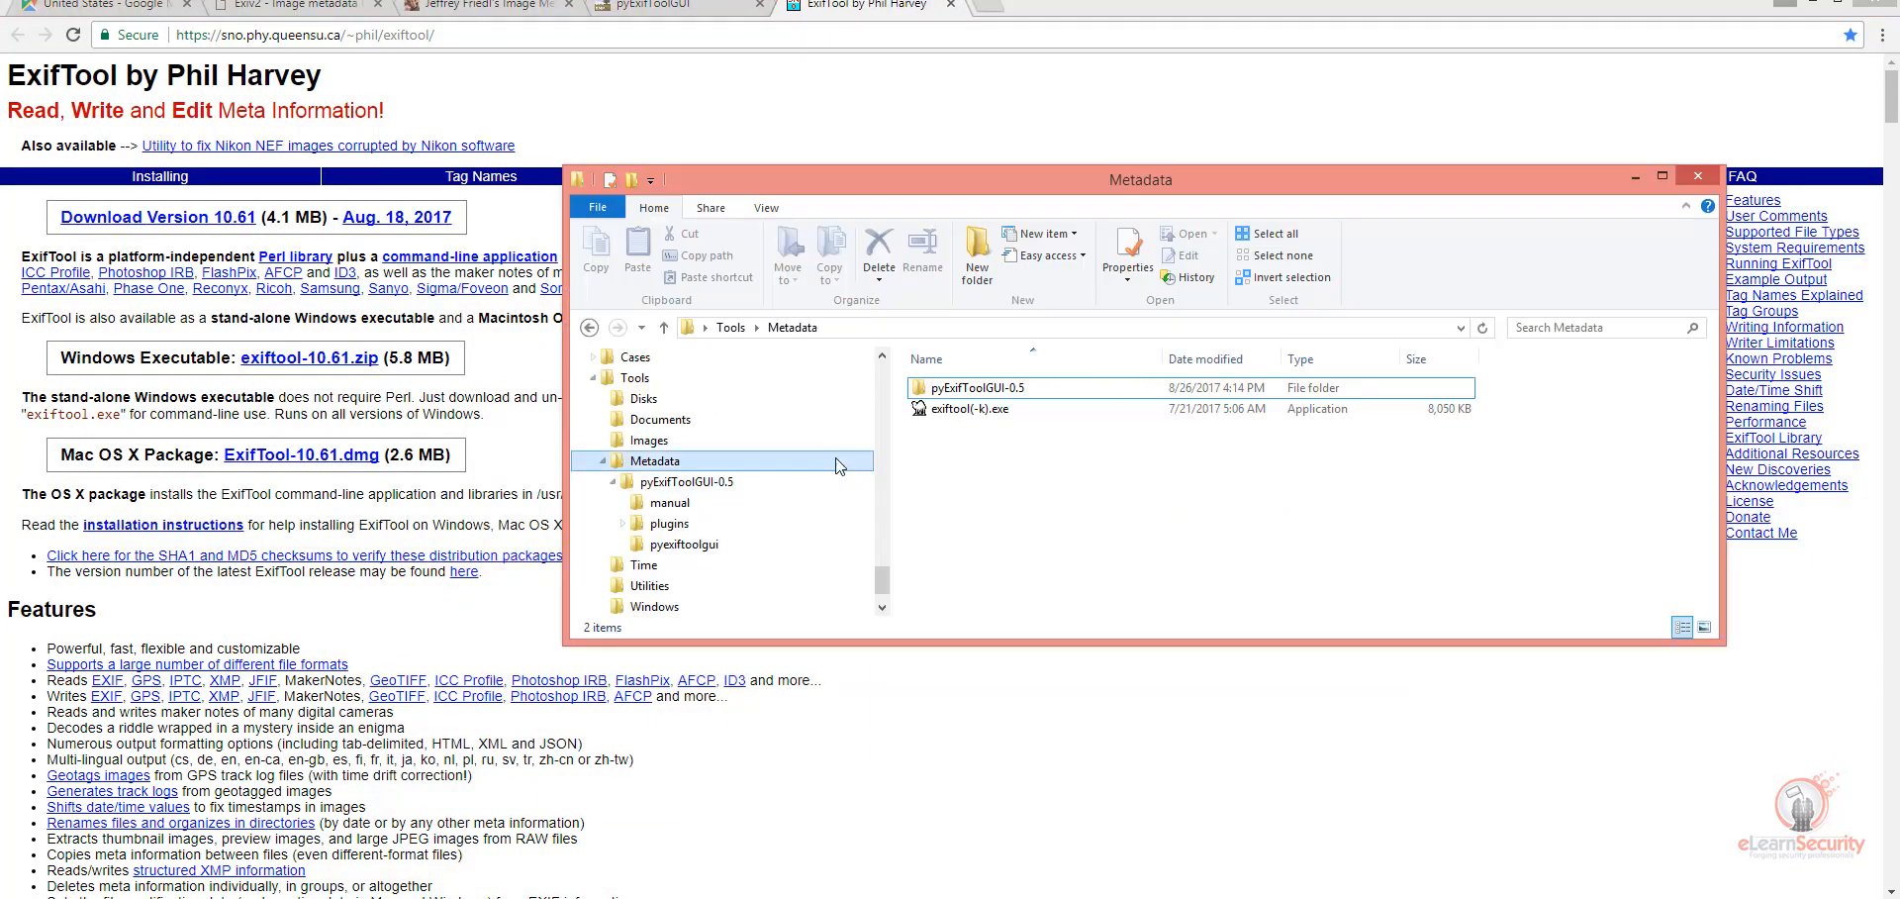
double_click(965, 390)
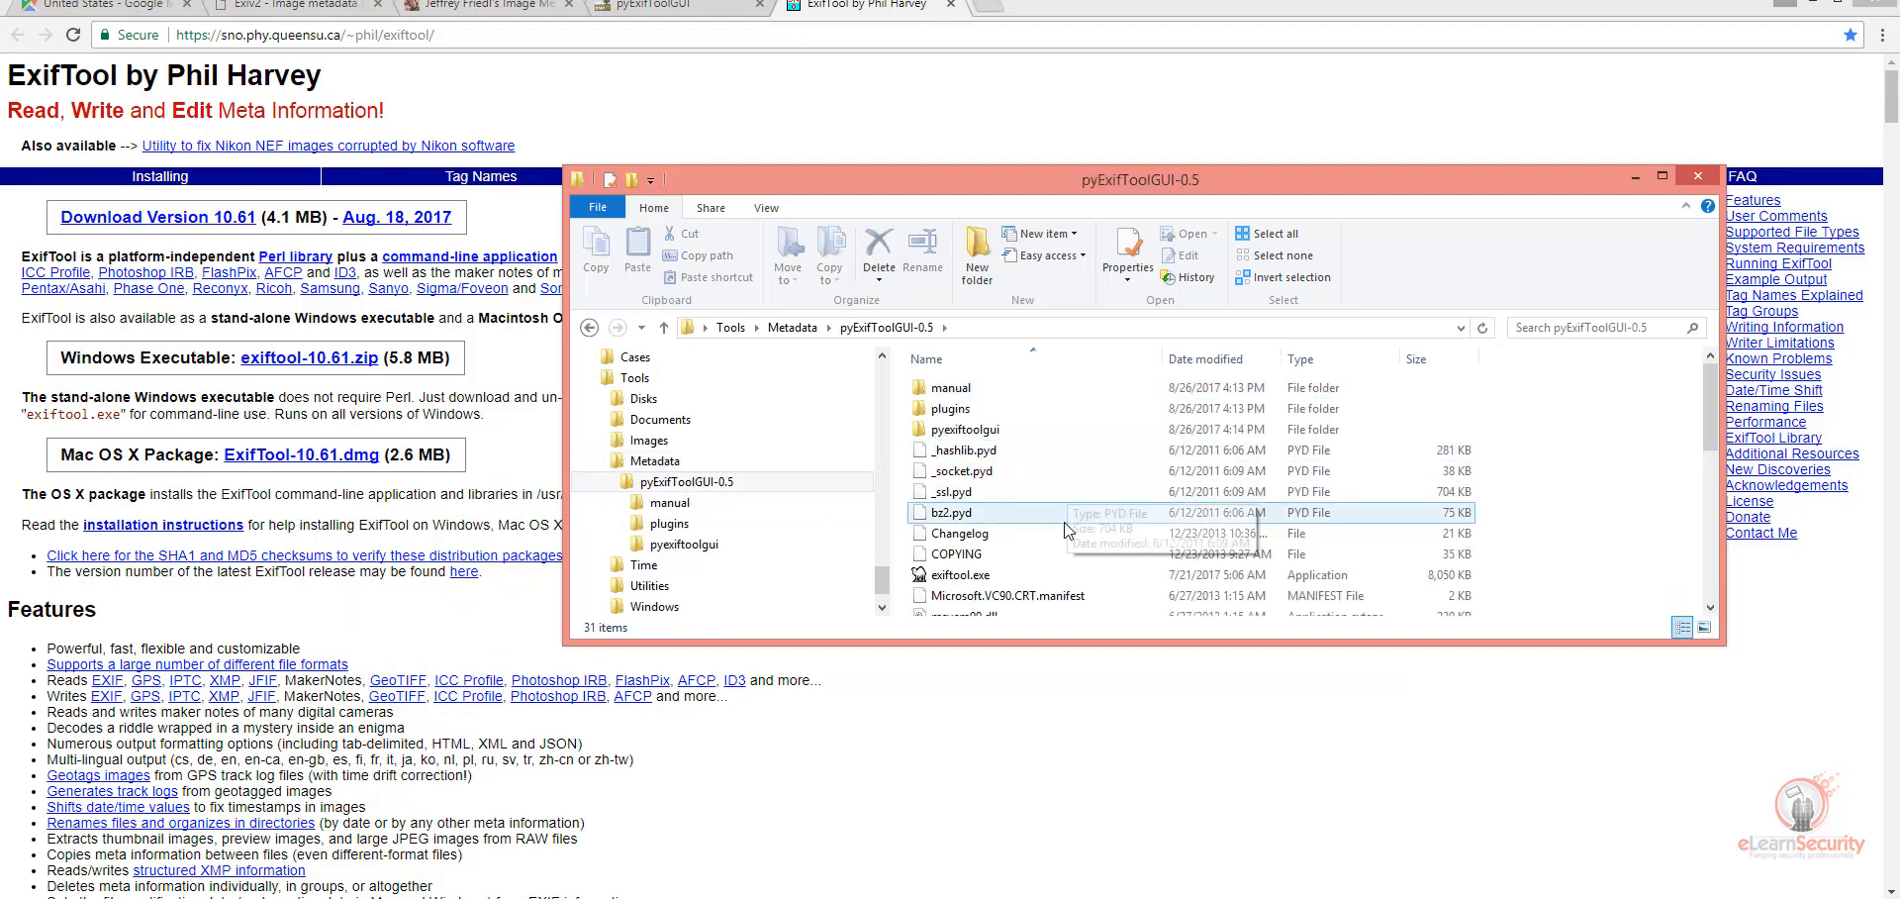
scroll(965, 504, down, 1)
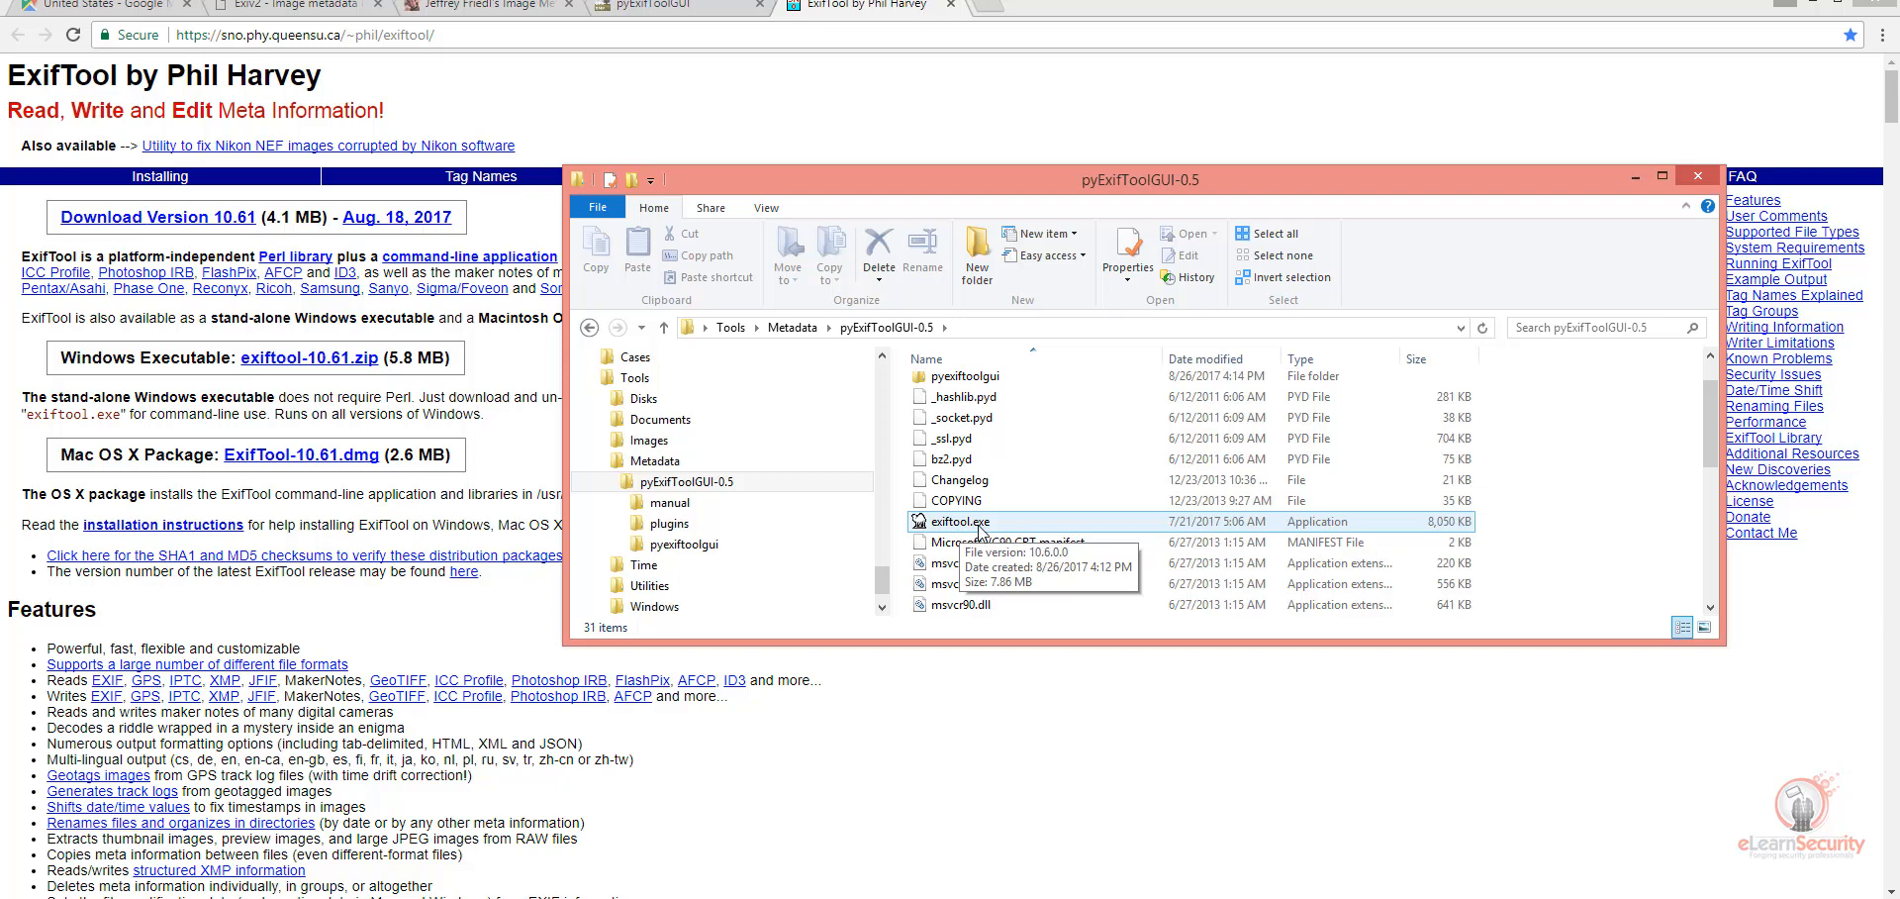
click(792, 326)
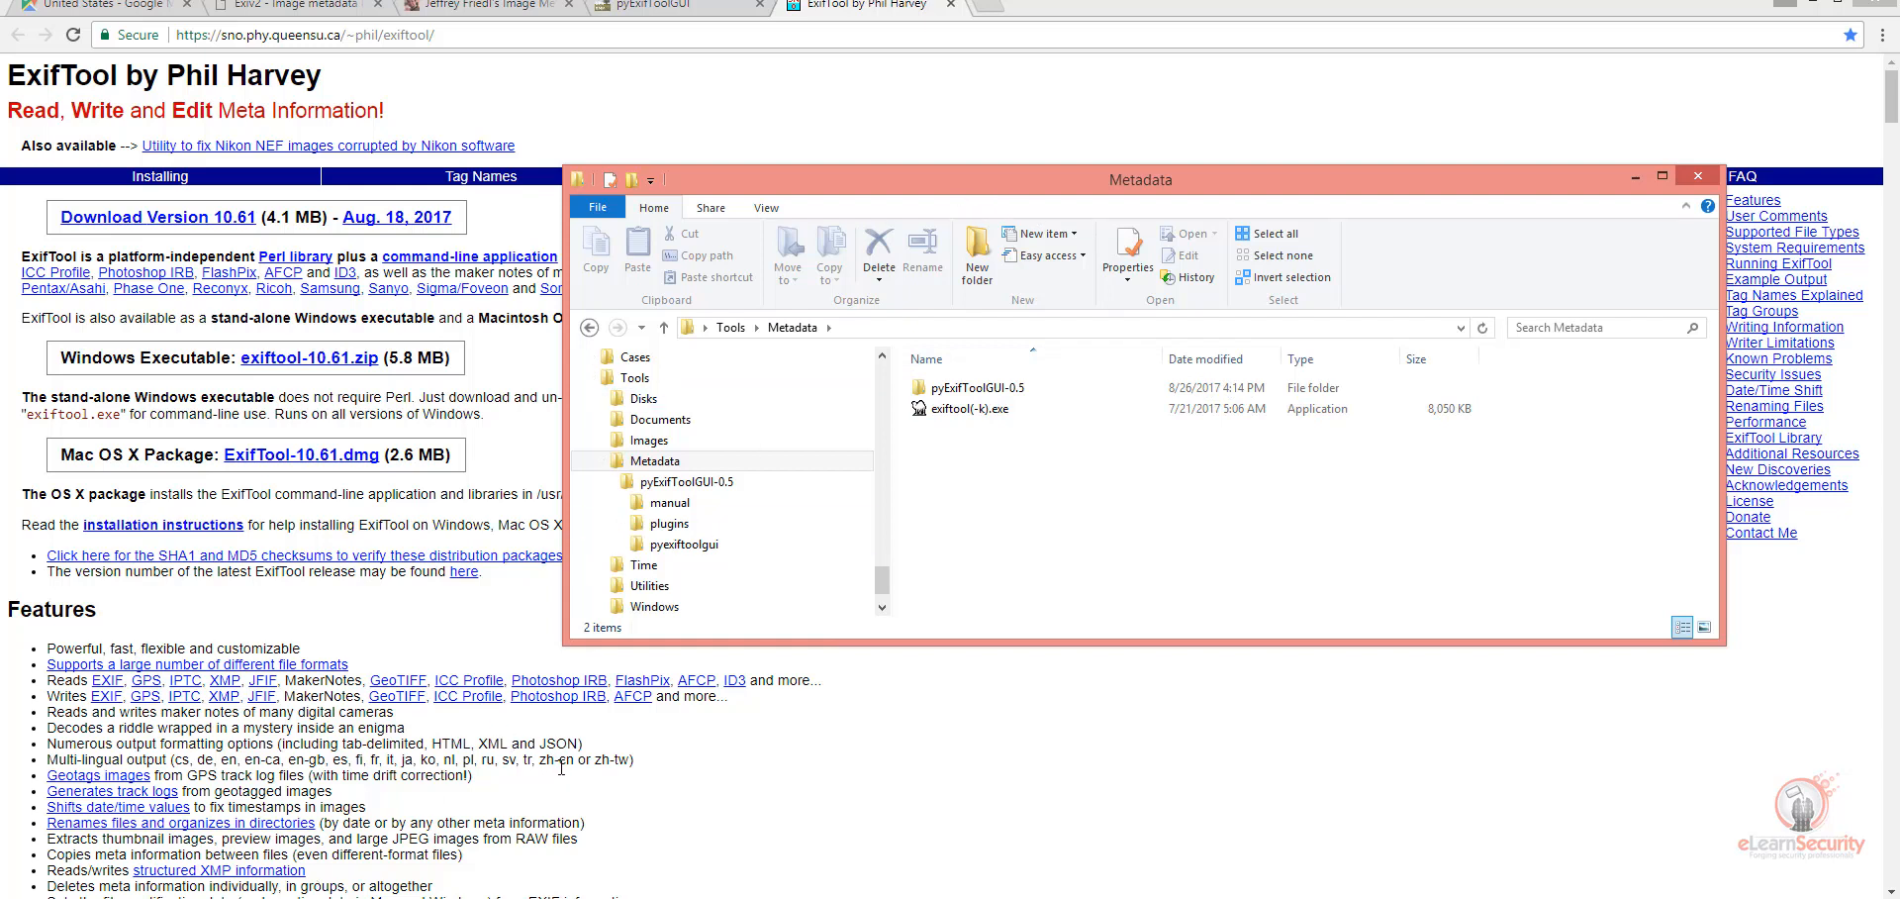
Step: Minimize the browser, open the pics folder inside Cases and arrange it beside the Metadata folder window
click(1813, 8)
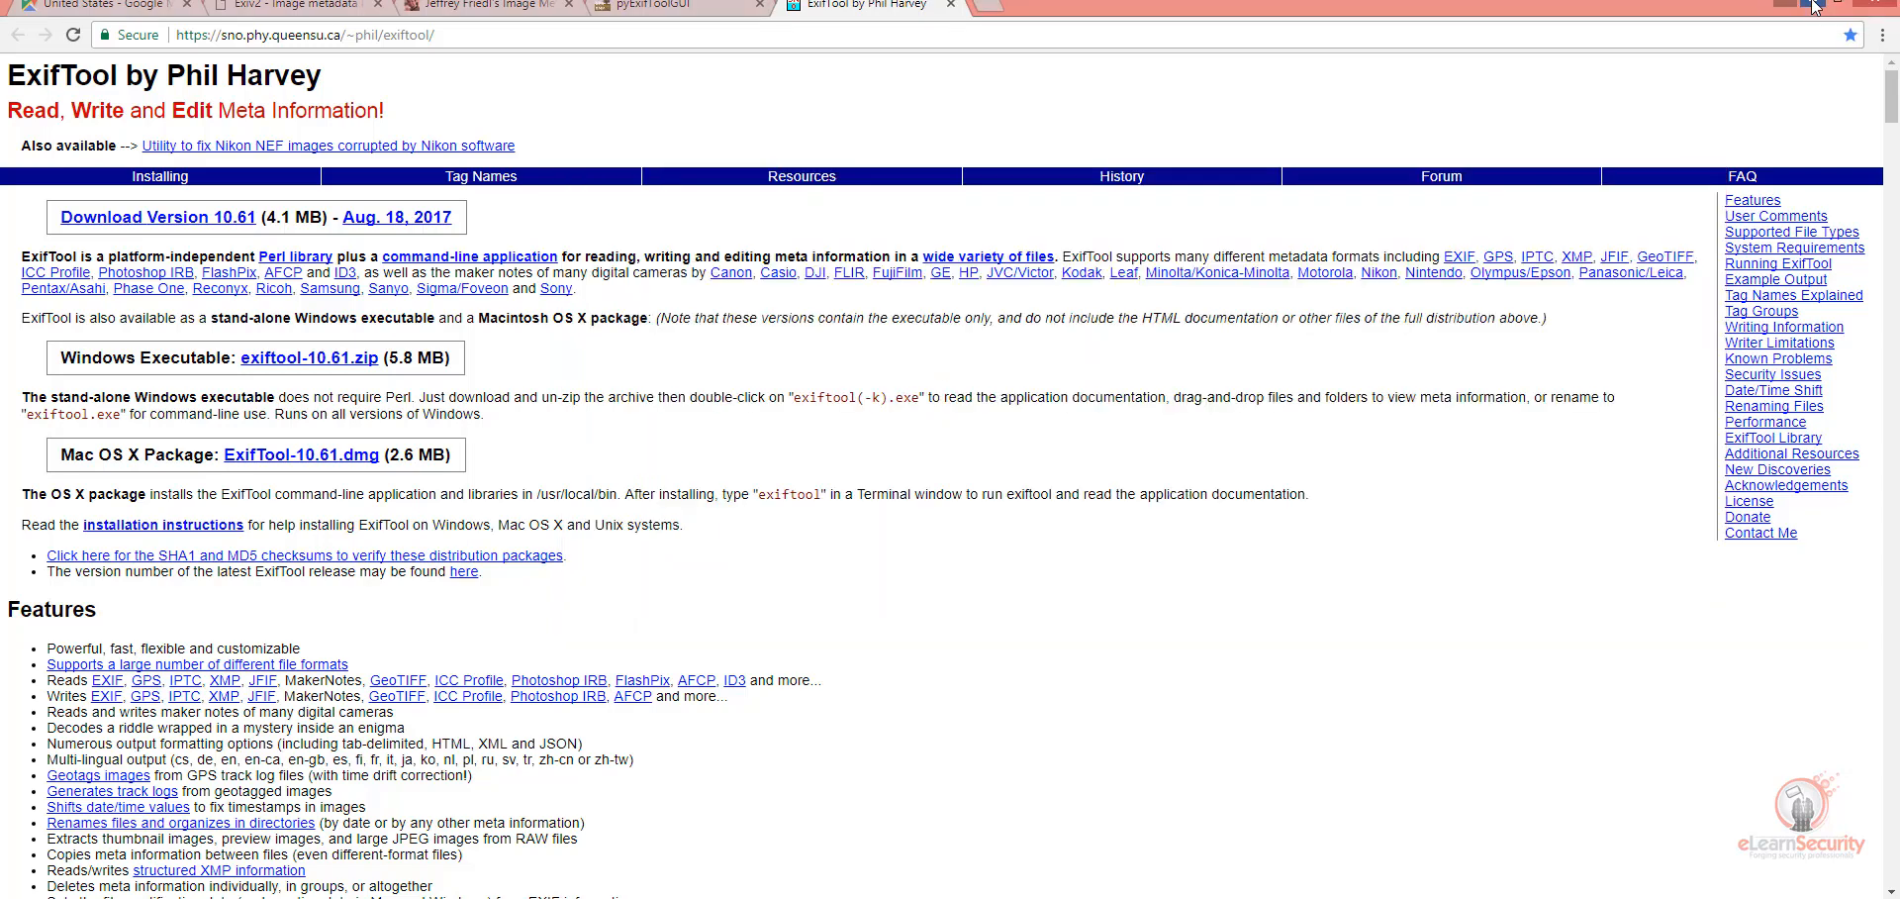
click(1813, 8)
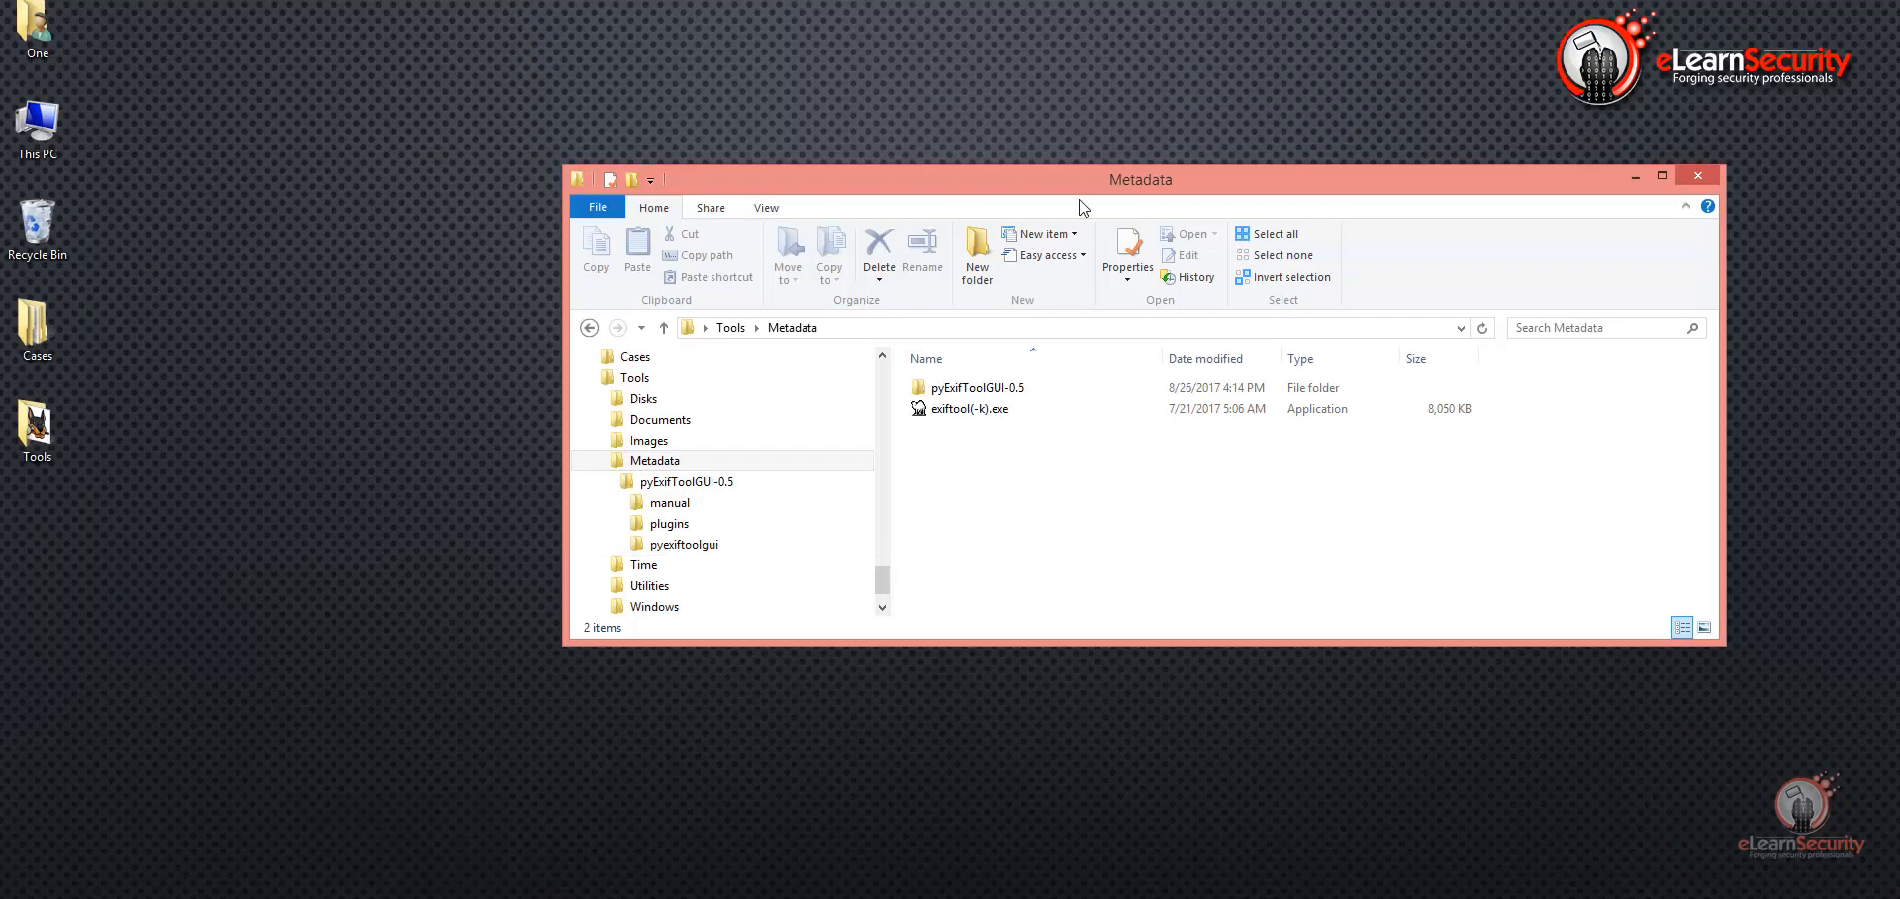
double_click(14, 341)
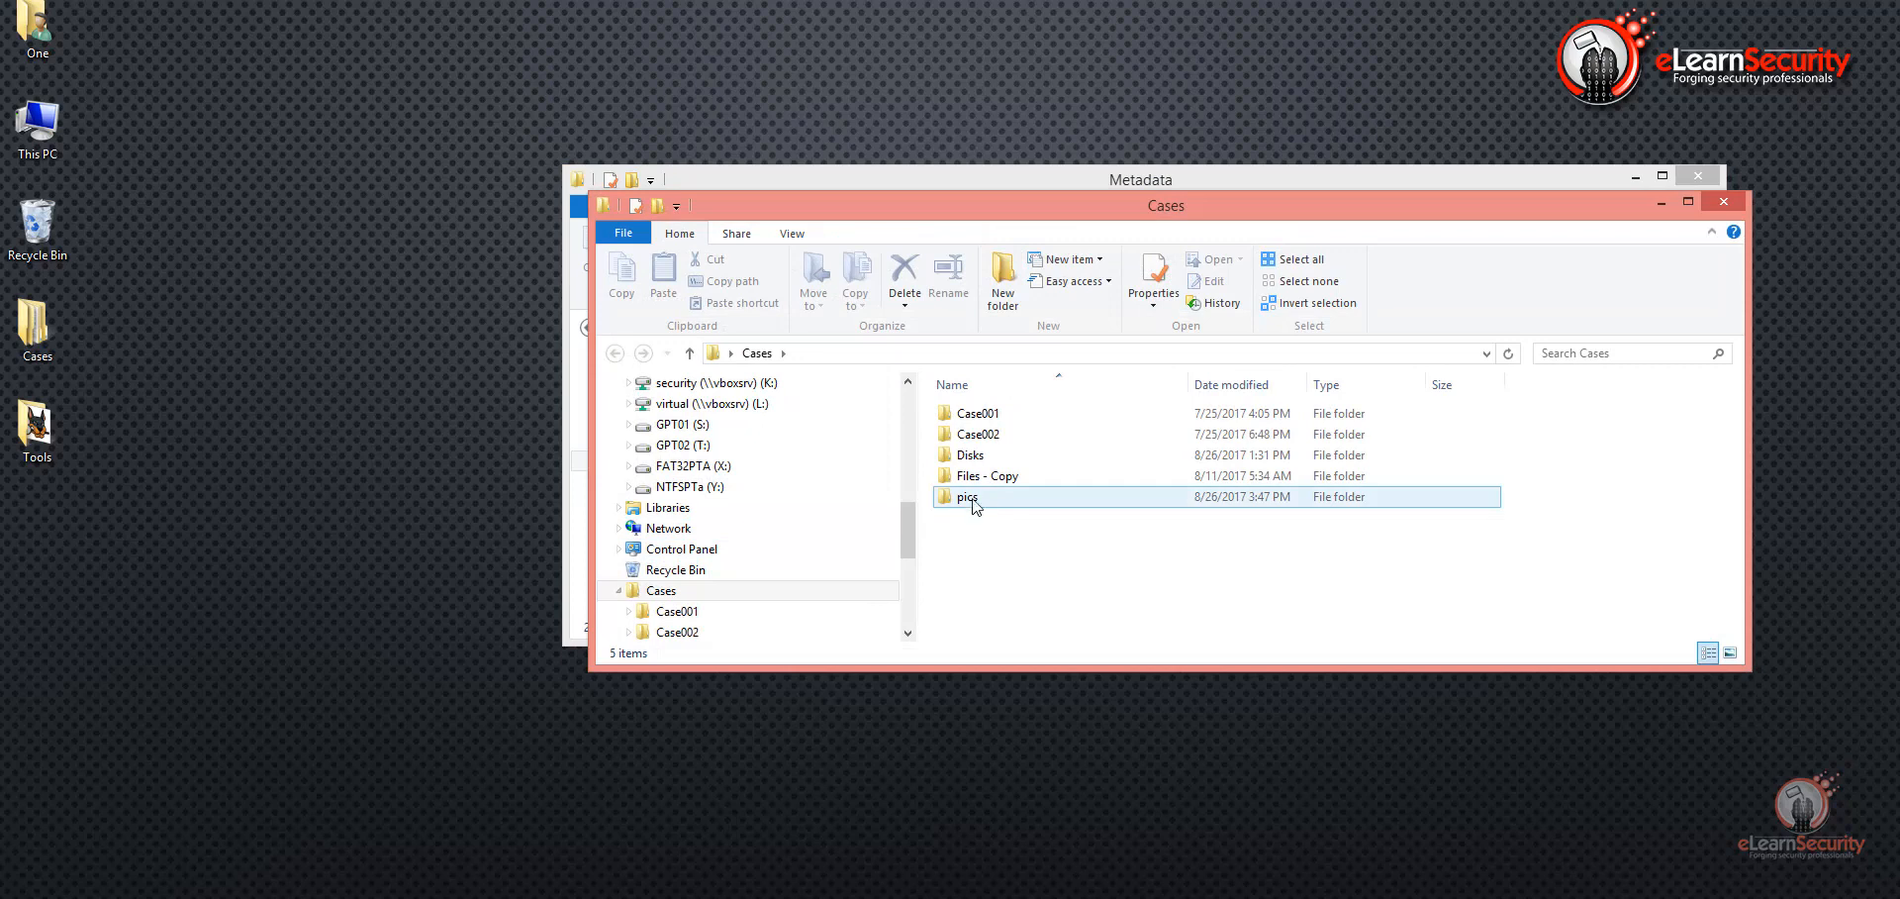
double_click(966, 497)
drag(1219, 205, 1483, 73)
drag(827, 188, 479, 129)
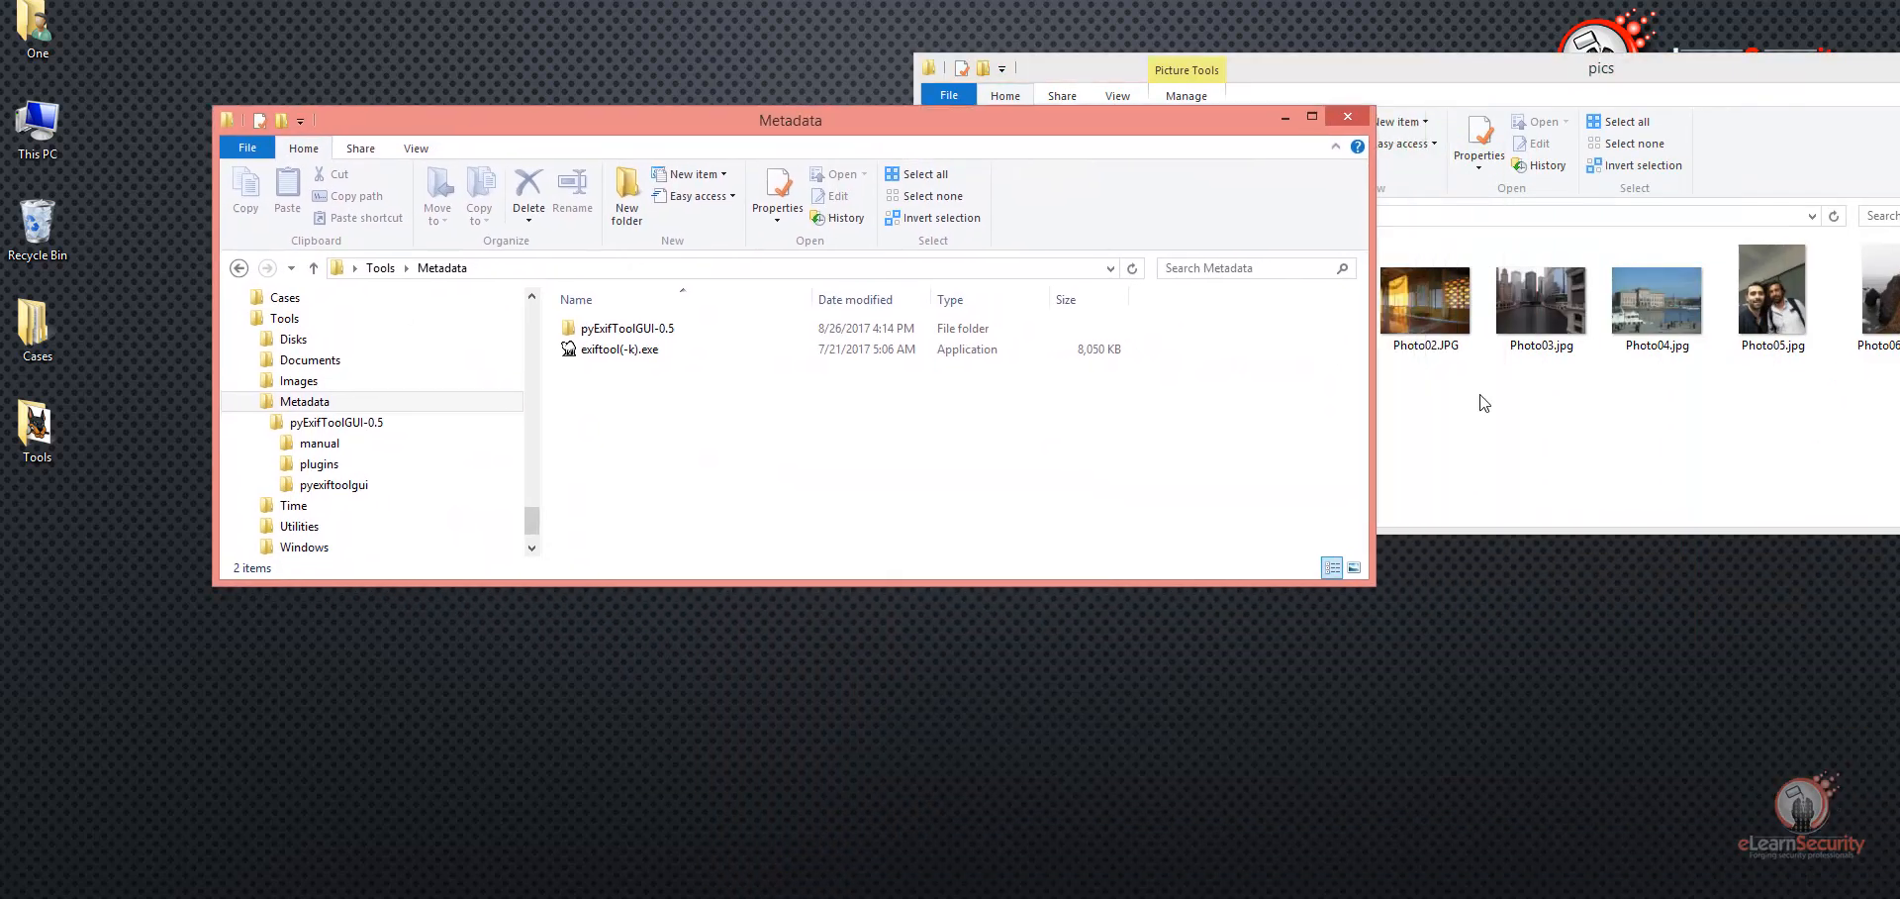
Step: Run exiftool(-k).exe on Photo01.jpg from the pics folder and enlarge the output window to read its metadata
click(1483, 402)
drag(1298, 307, 621, 361)
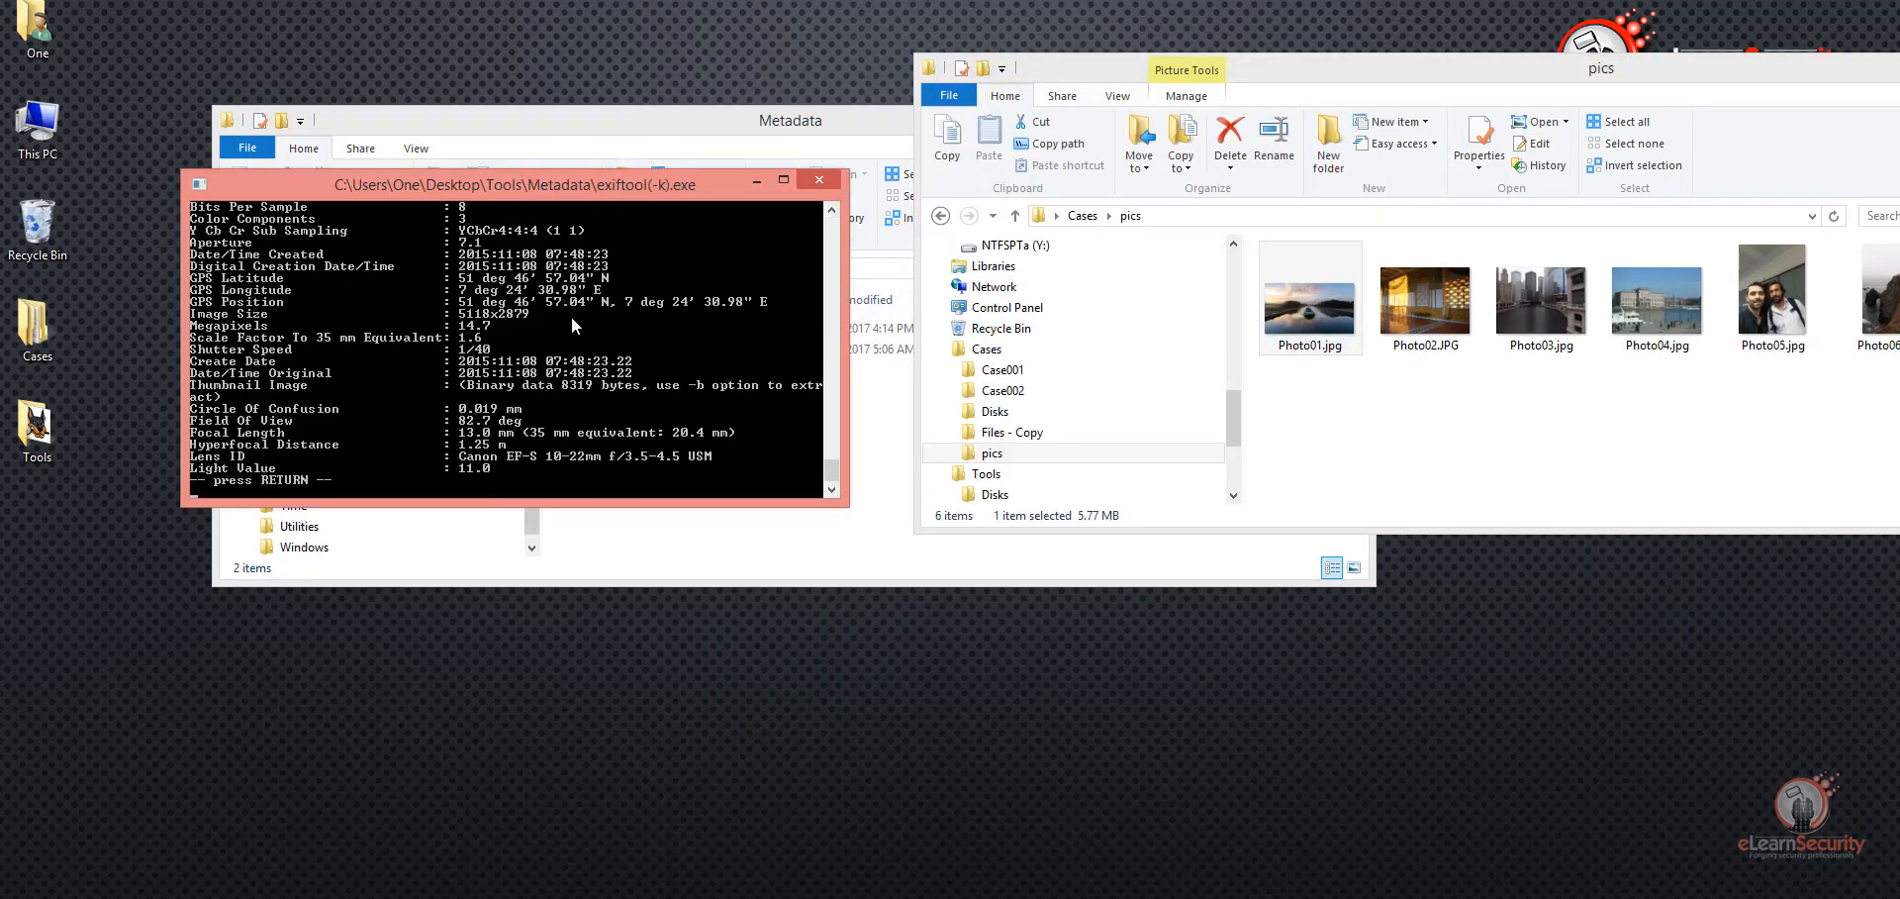
drag(828, 472, 802, 397)
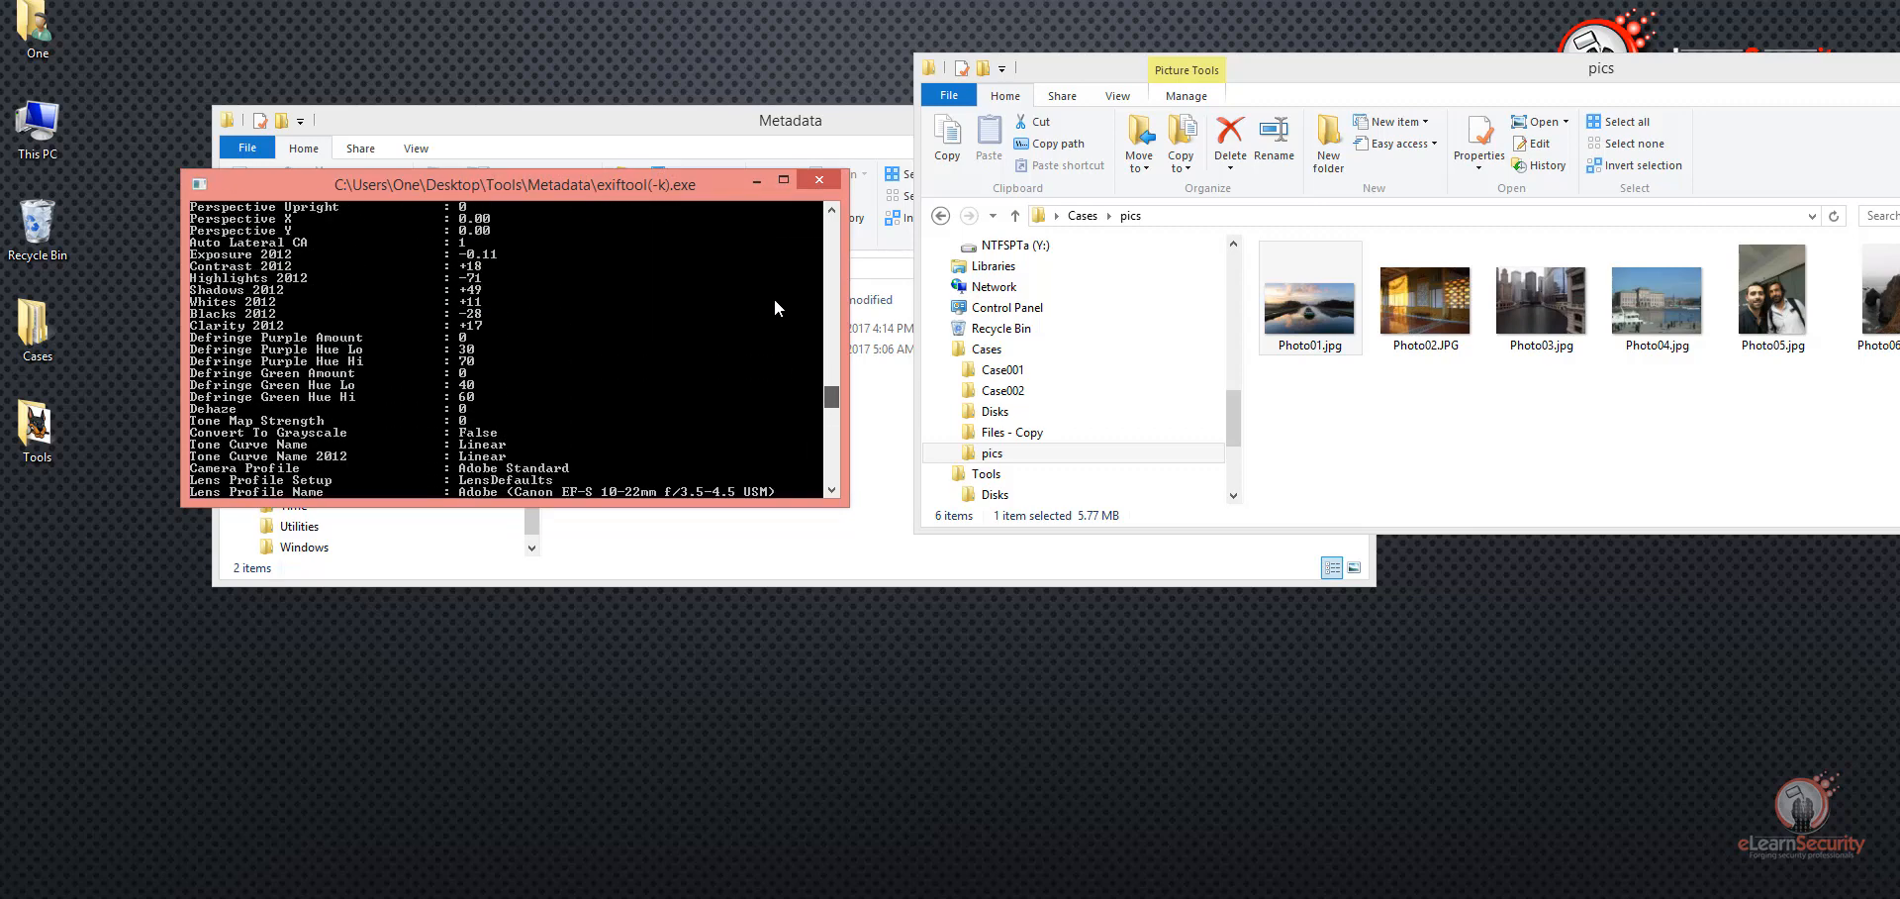
click(783, 180)
drag(650, 574, 614, 99)
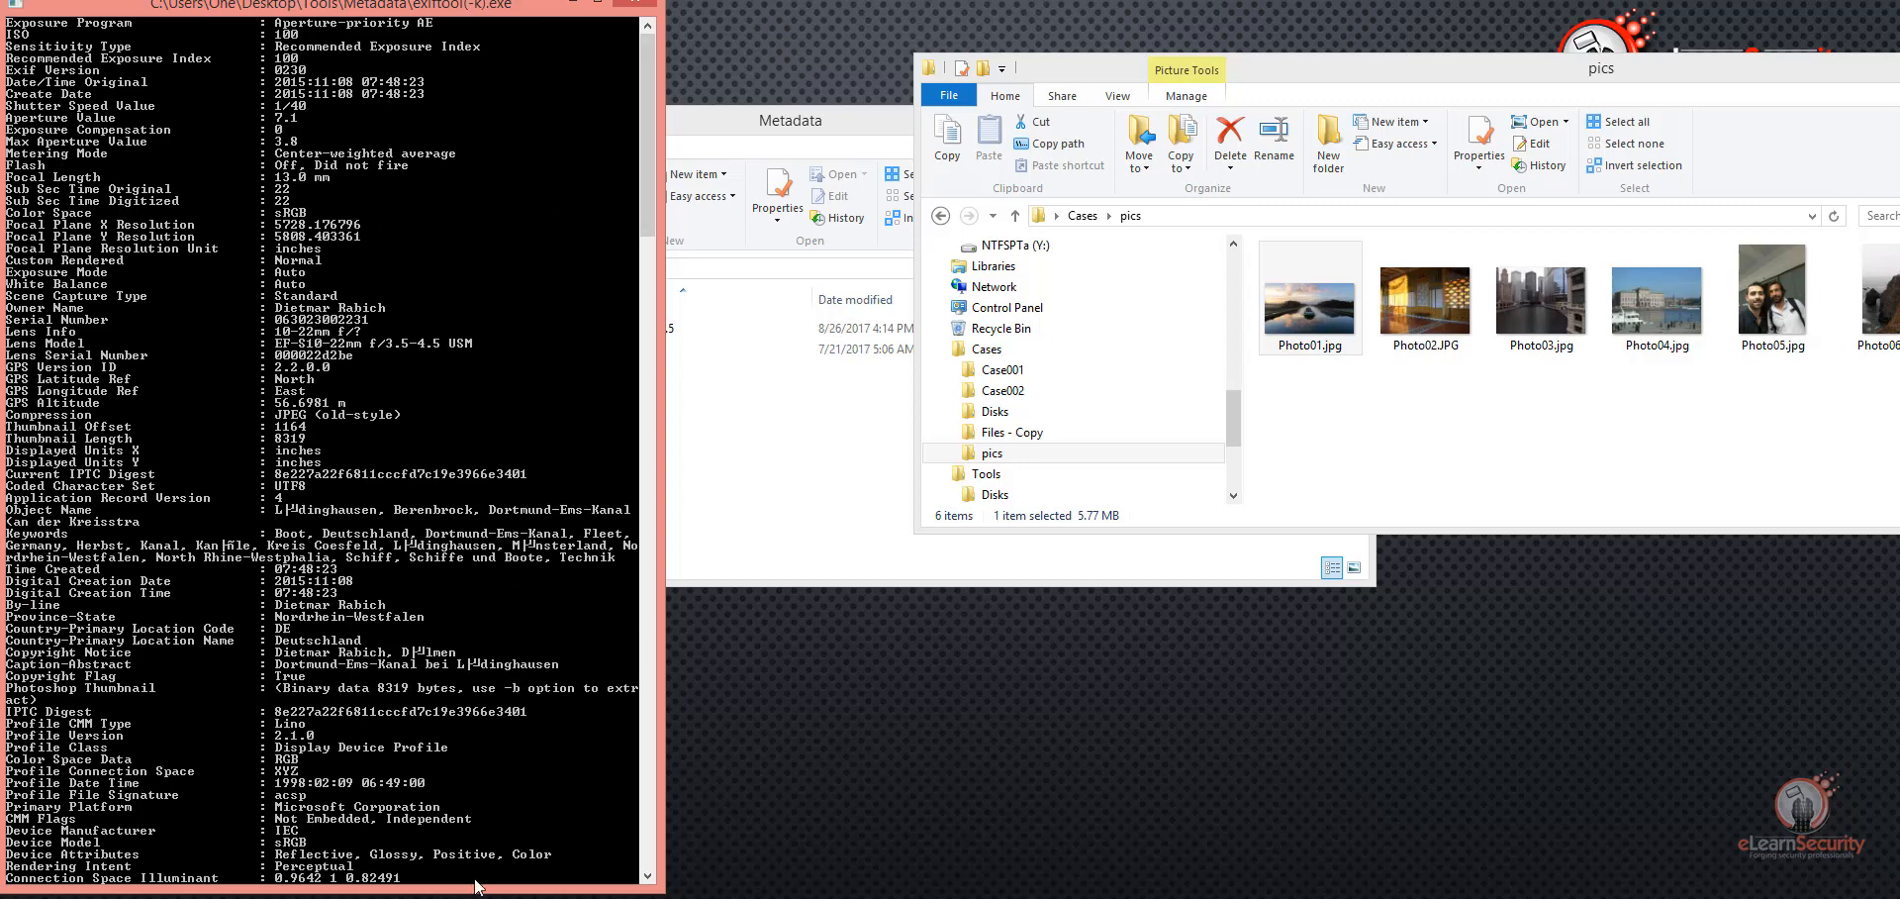
Step: Consult the Exiv2 metadata reference page in the browser, highlighting Exif Tags in its heading, and return to the Photo01.jpg output
click(653, 897)
click(479, 742)
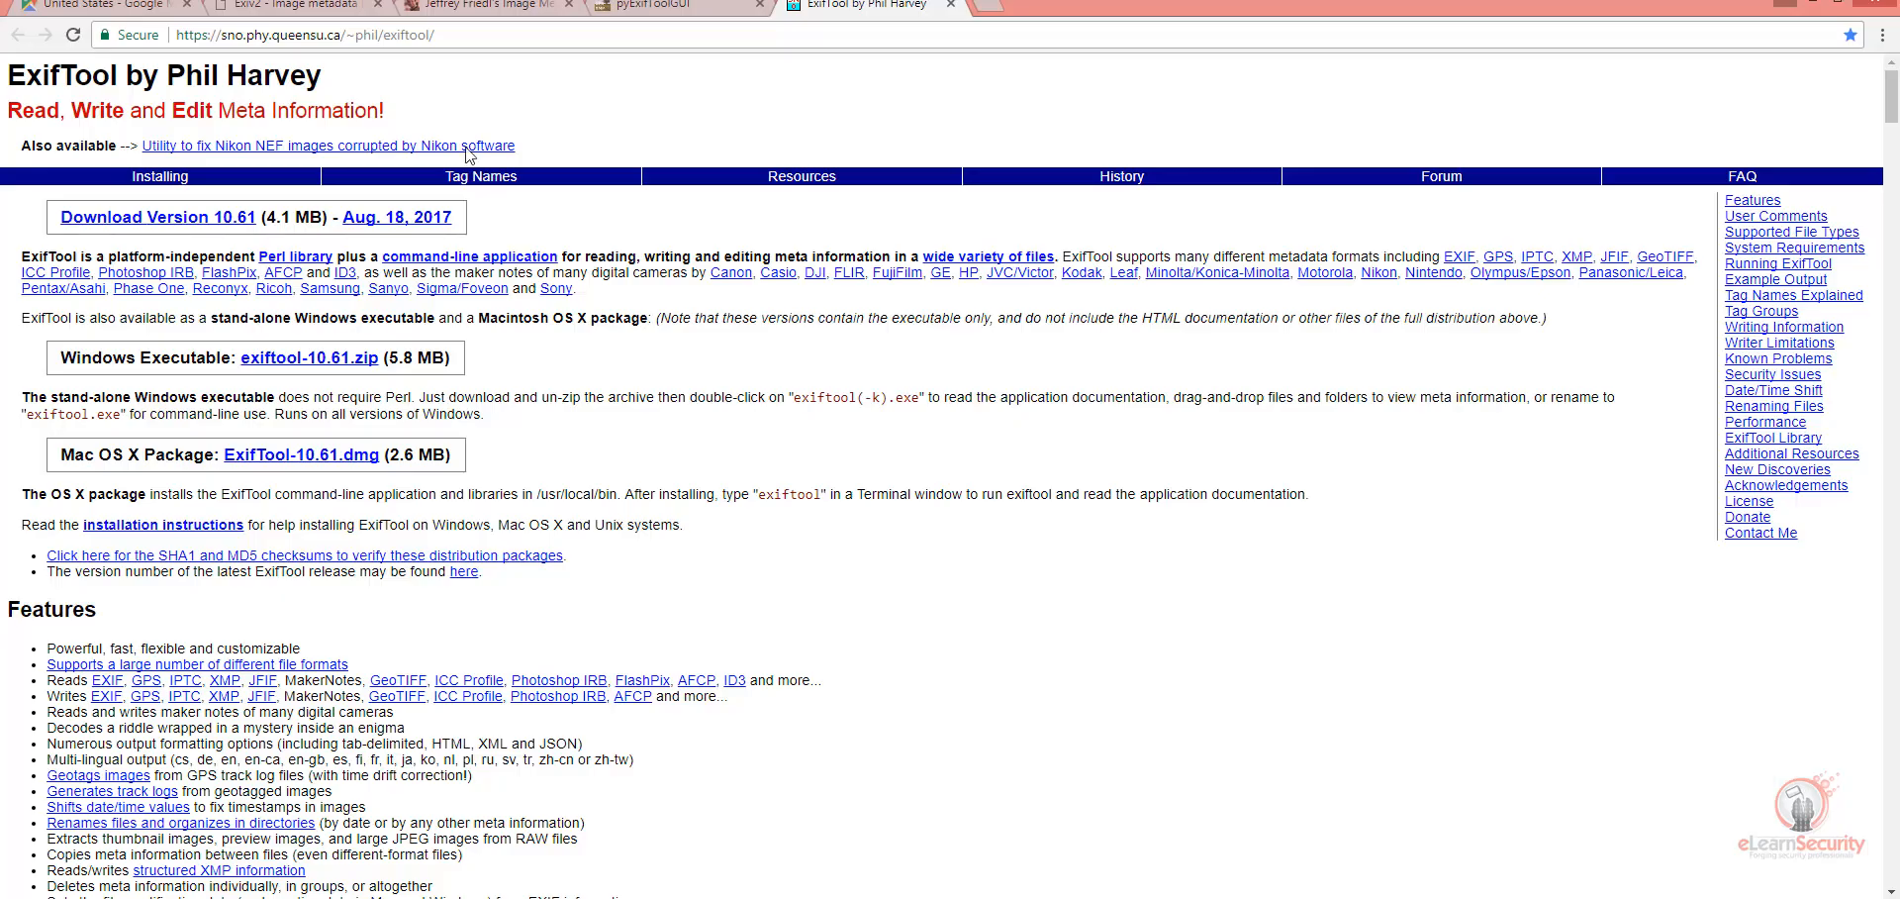
click(309, 6)
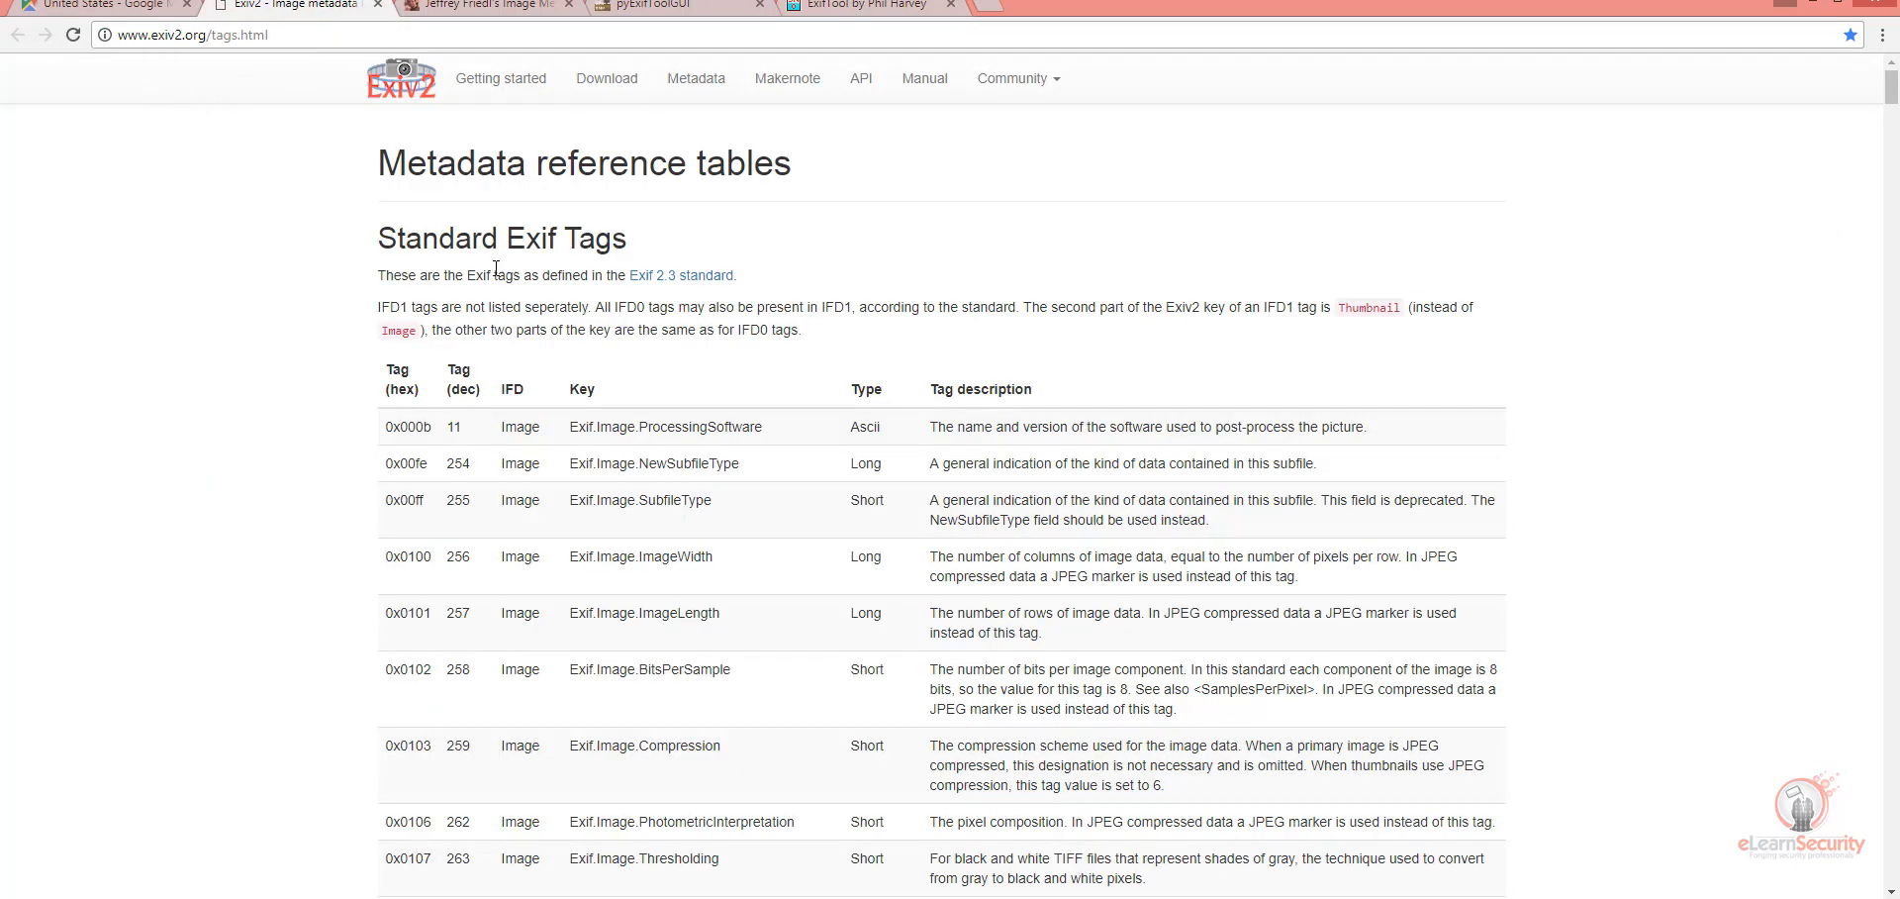
drag(508, 240, 626, 245)
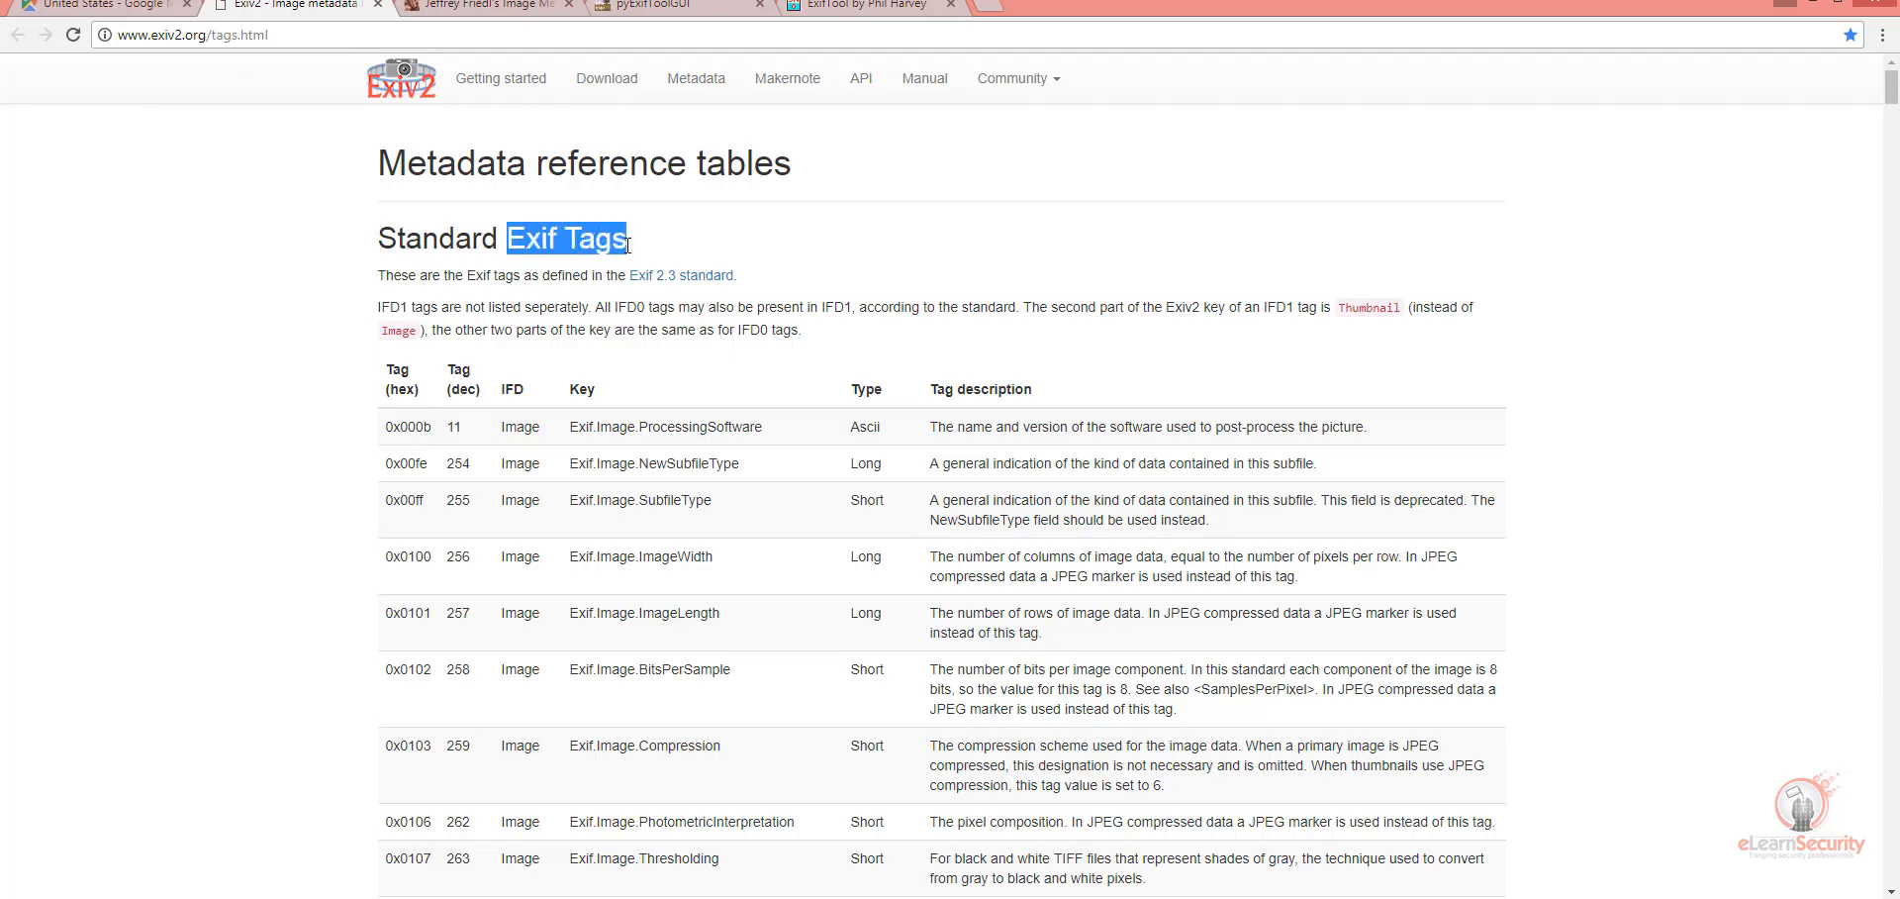
click(444, 441)
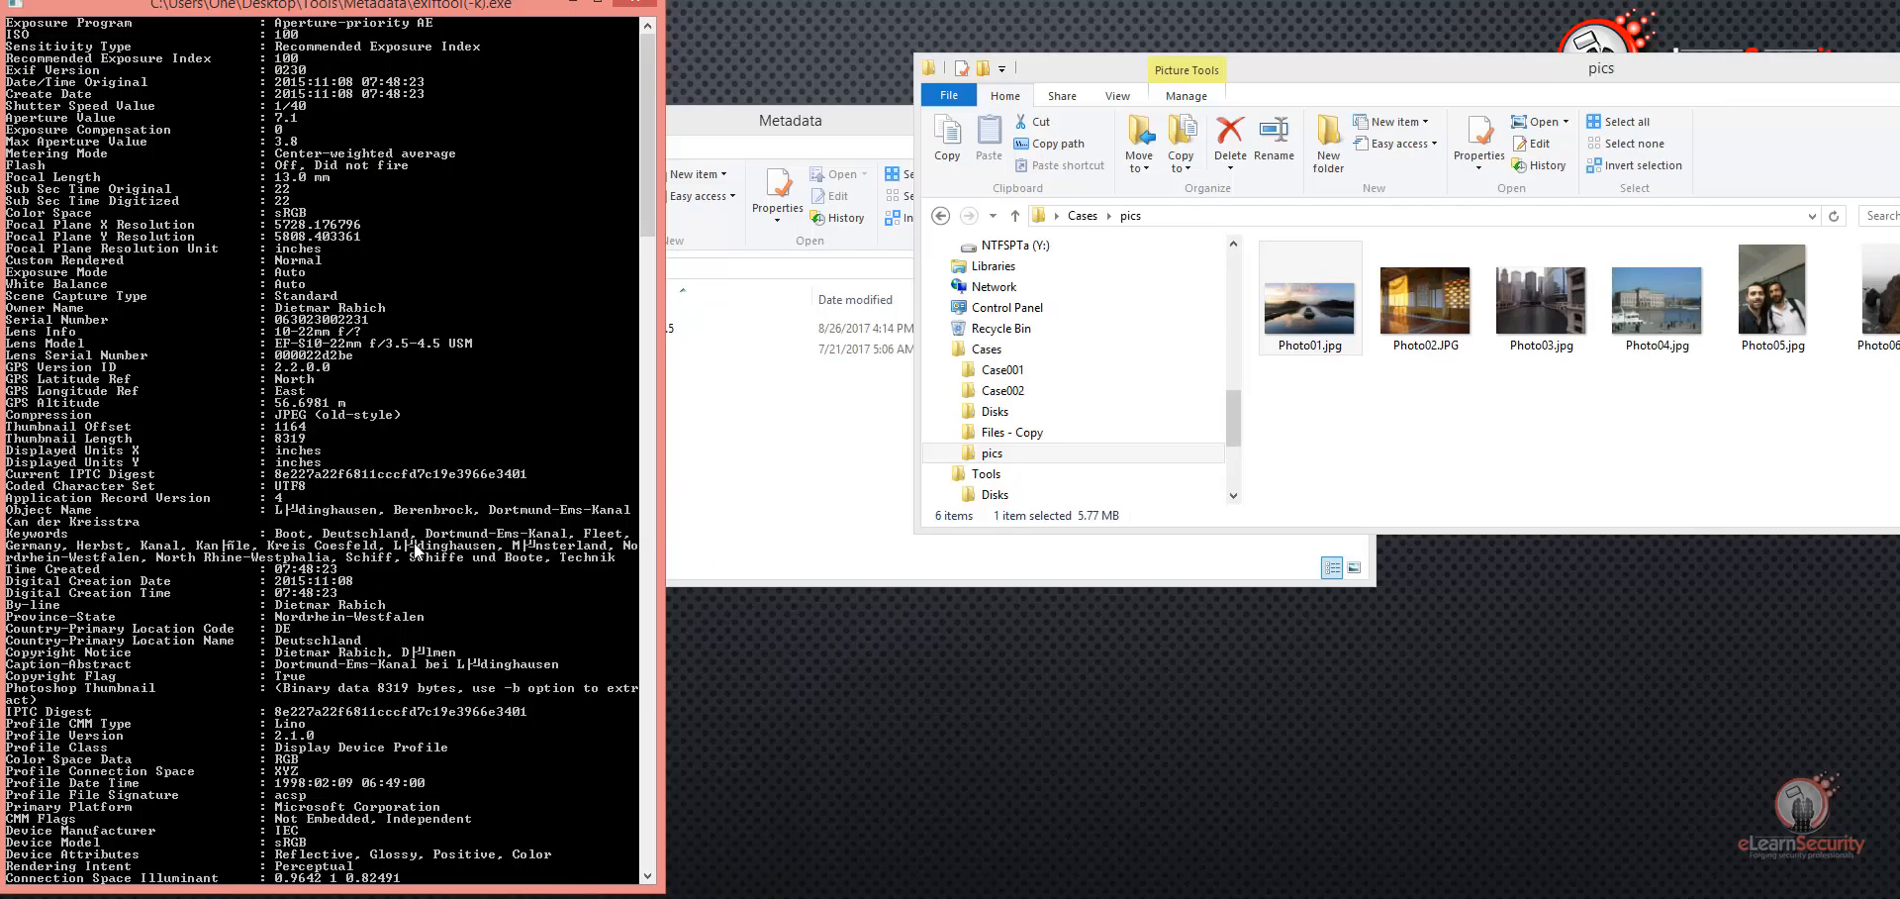
Step: Close the Photo01.jpg metadata output and run exiftool(-k).exe on Photo02.JPG
drag(647, 109, 647, 162)
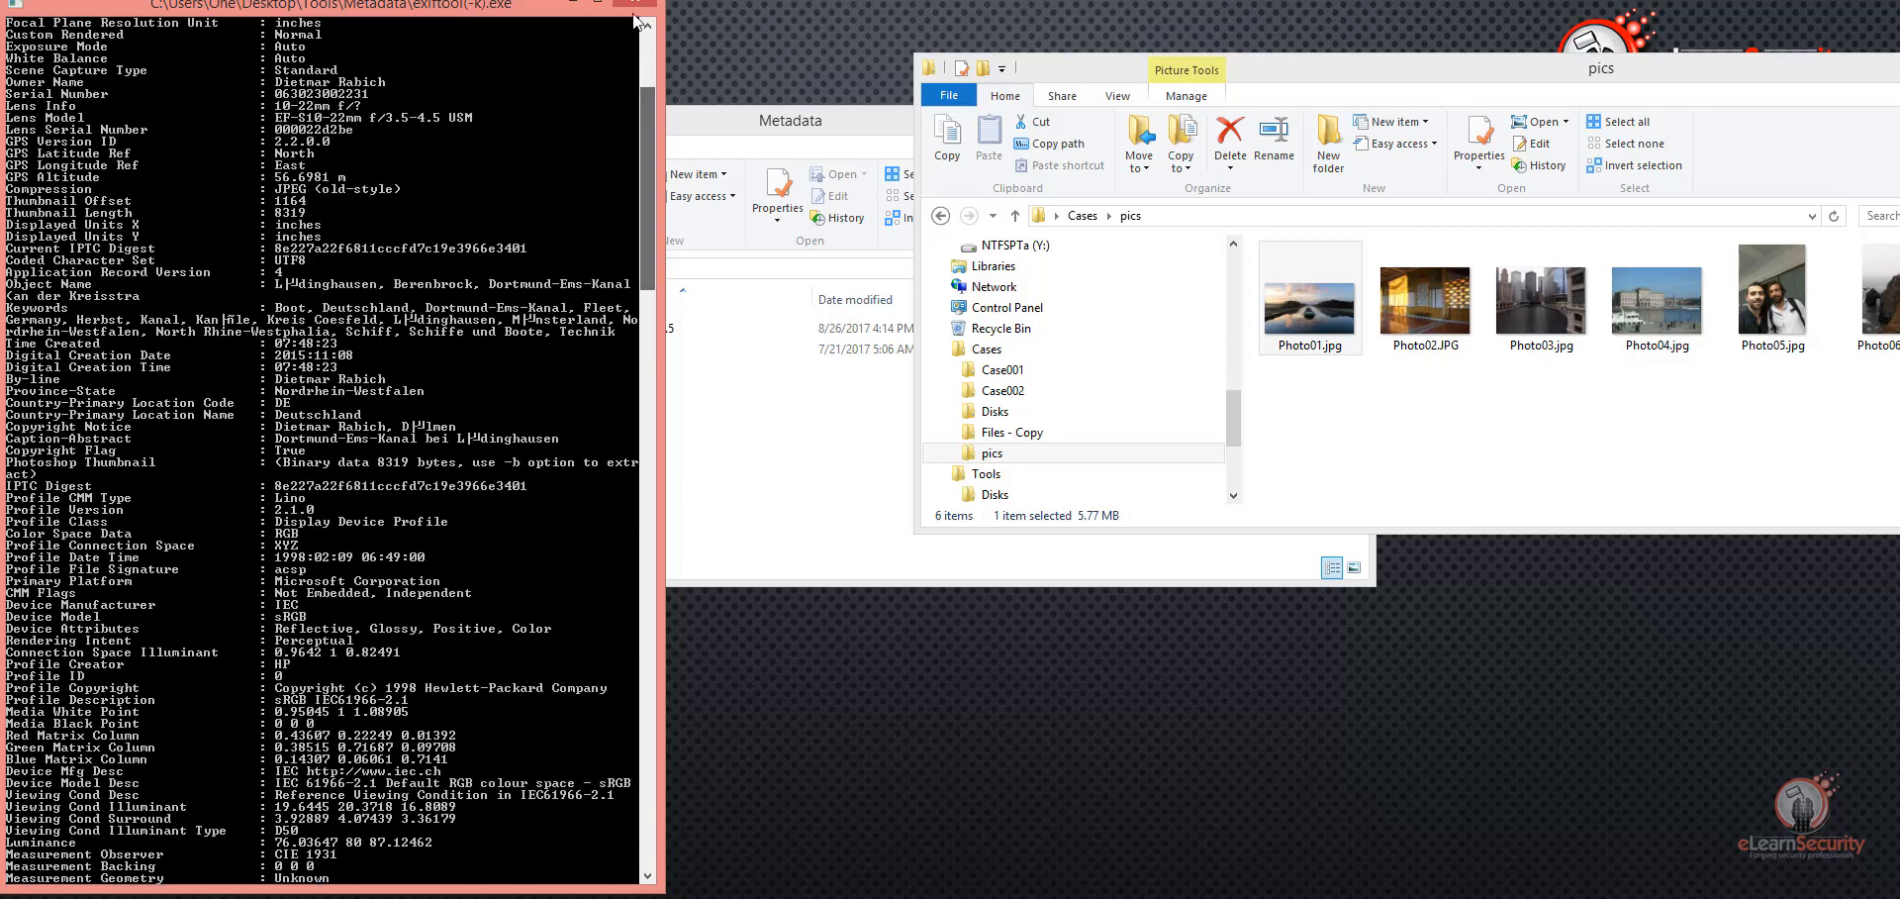
click(636, 5)
click(1772, 307)
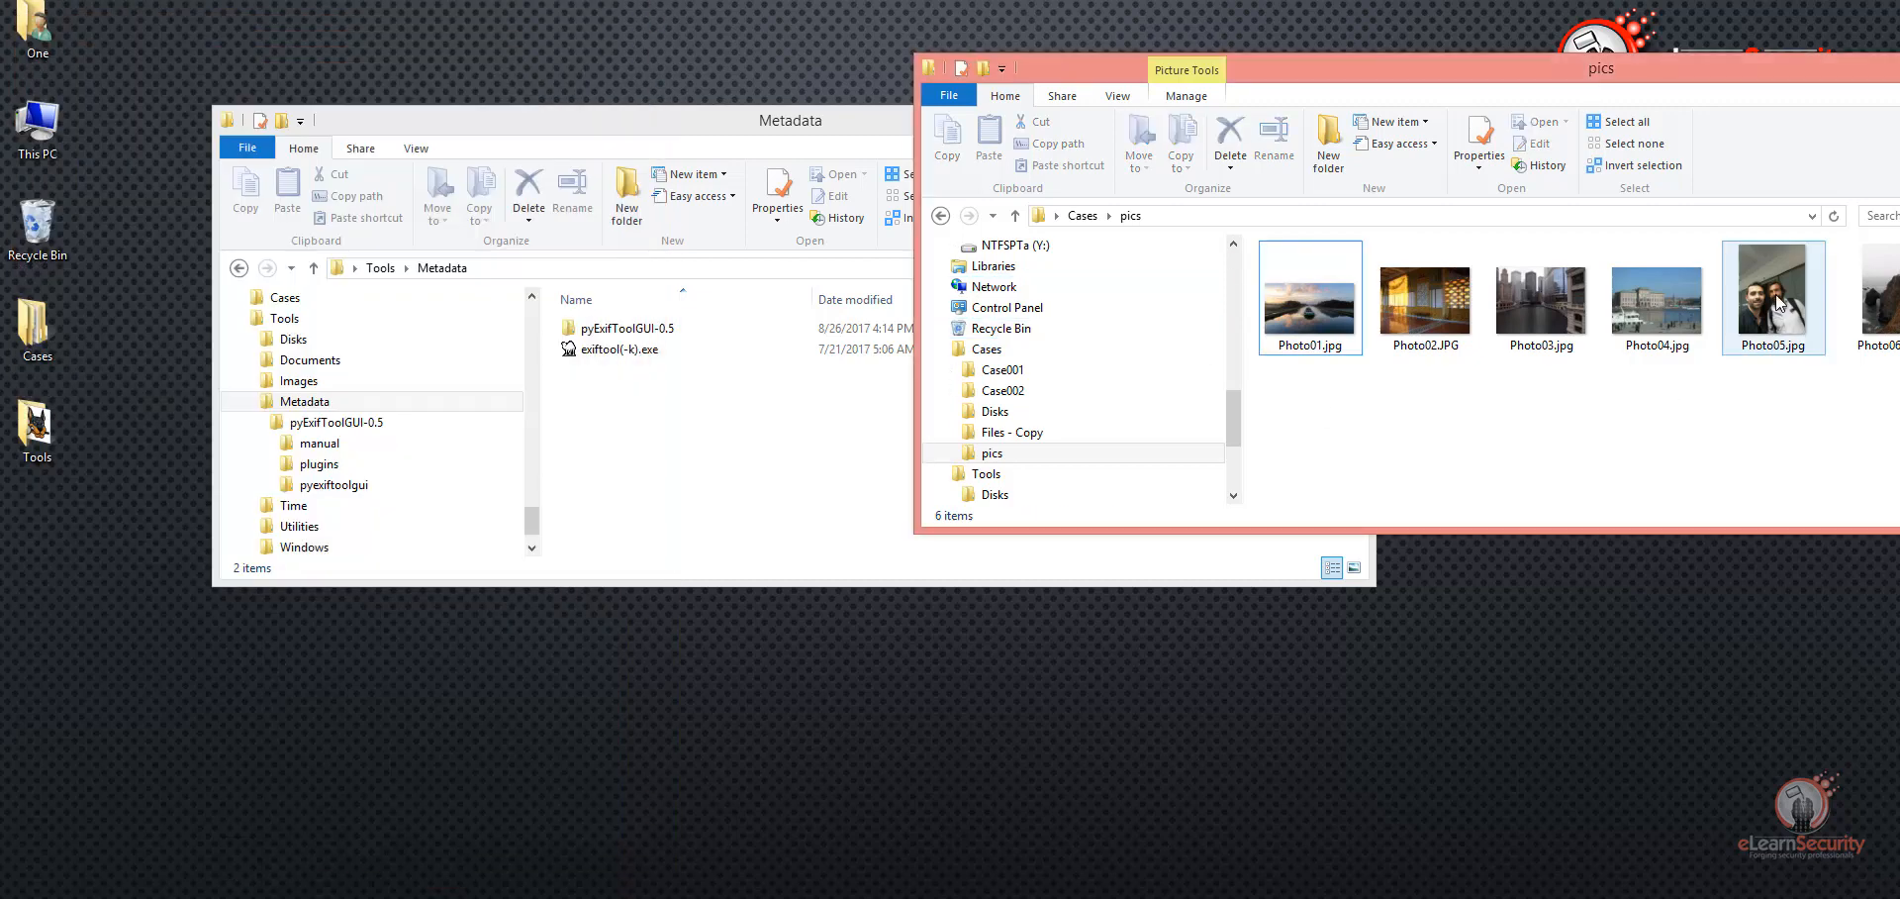
drag(1425, 307, 589, 350)
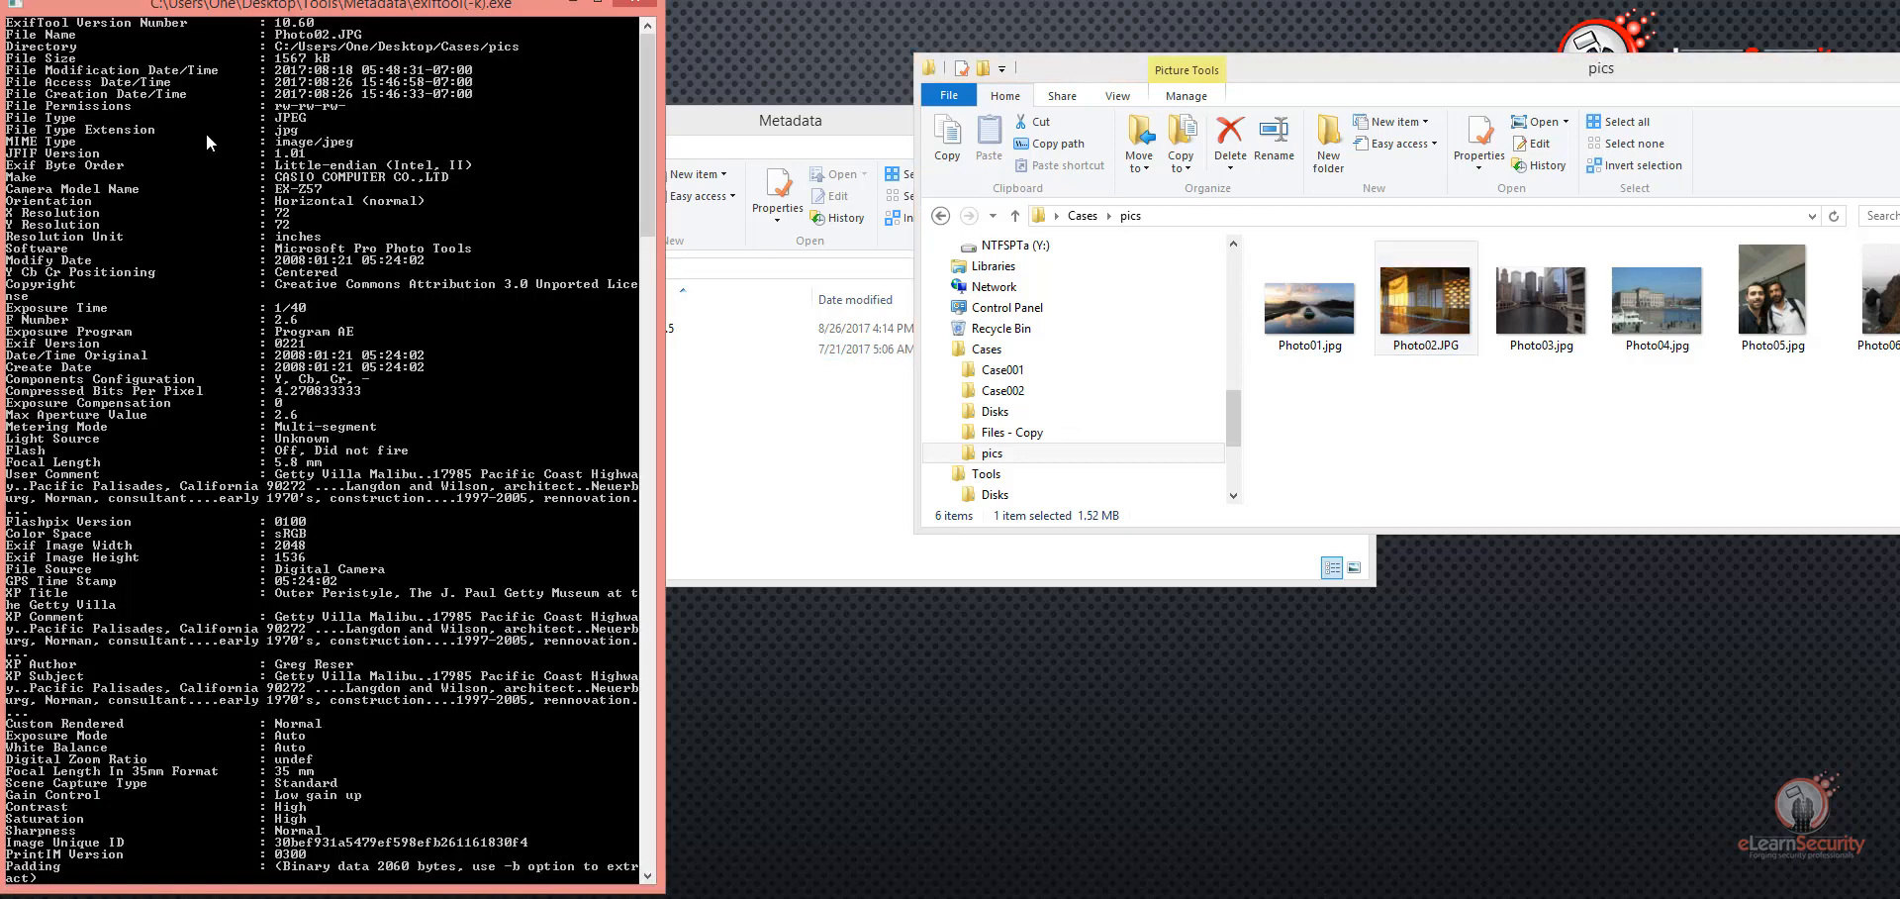
Step: Turn on Mark mode in the console and highlight the file size, modification, access and creation dates, and file type of Photo02.JPG
right_click(307, 6)
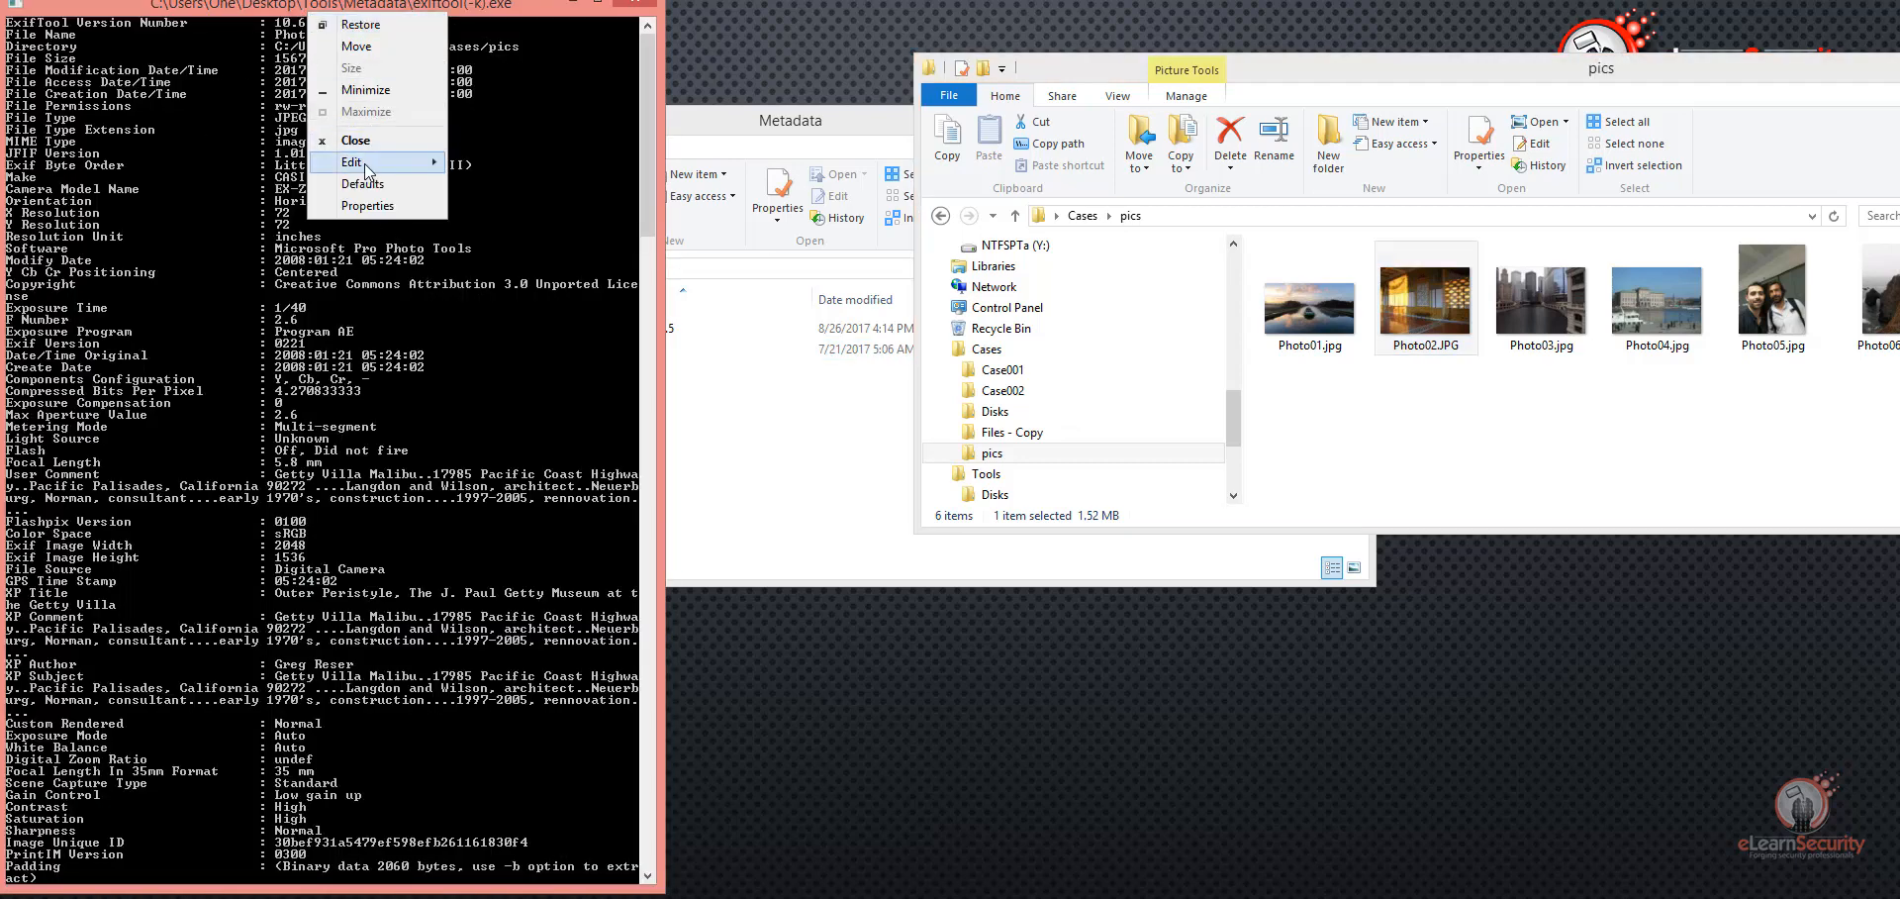
mouse_move(396, 161)
click(480, 162)
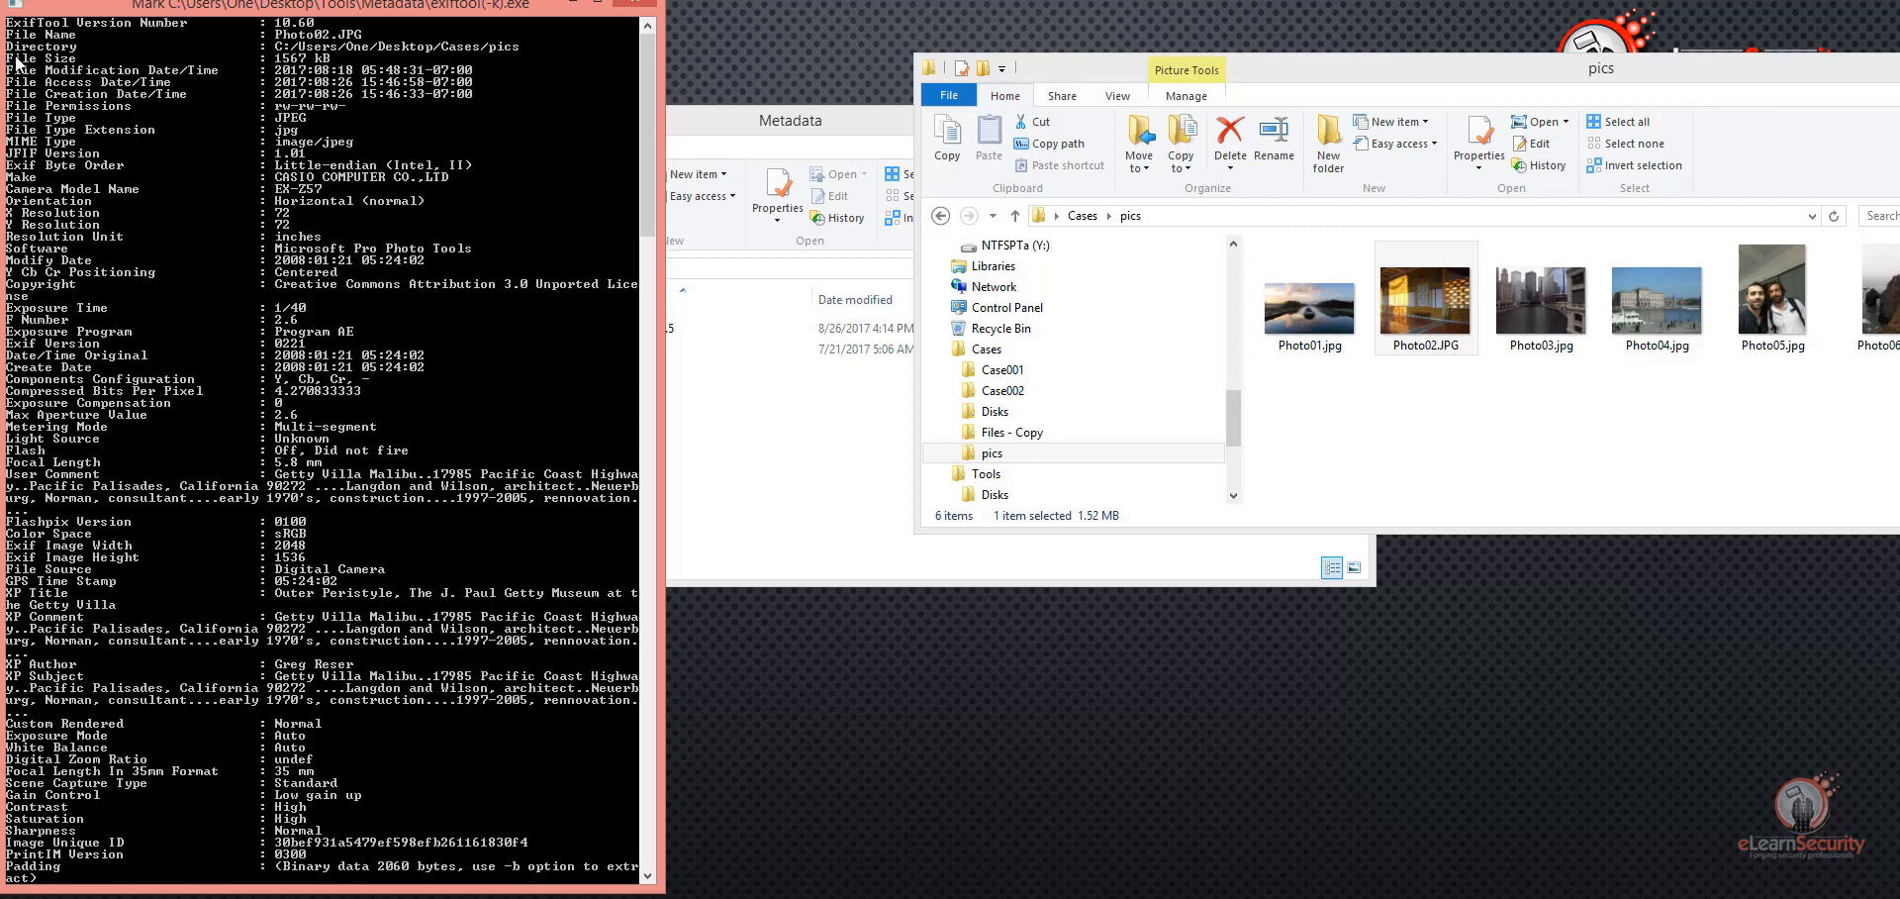
drag(8, 43, 341, 61)
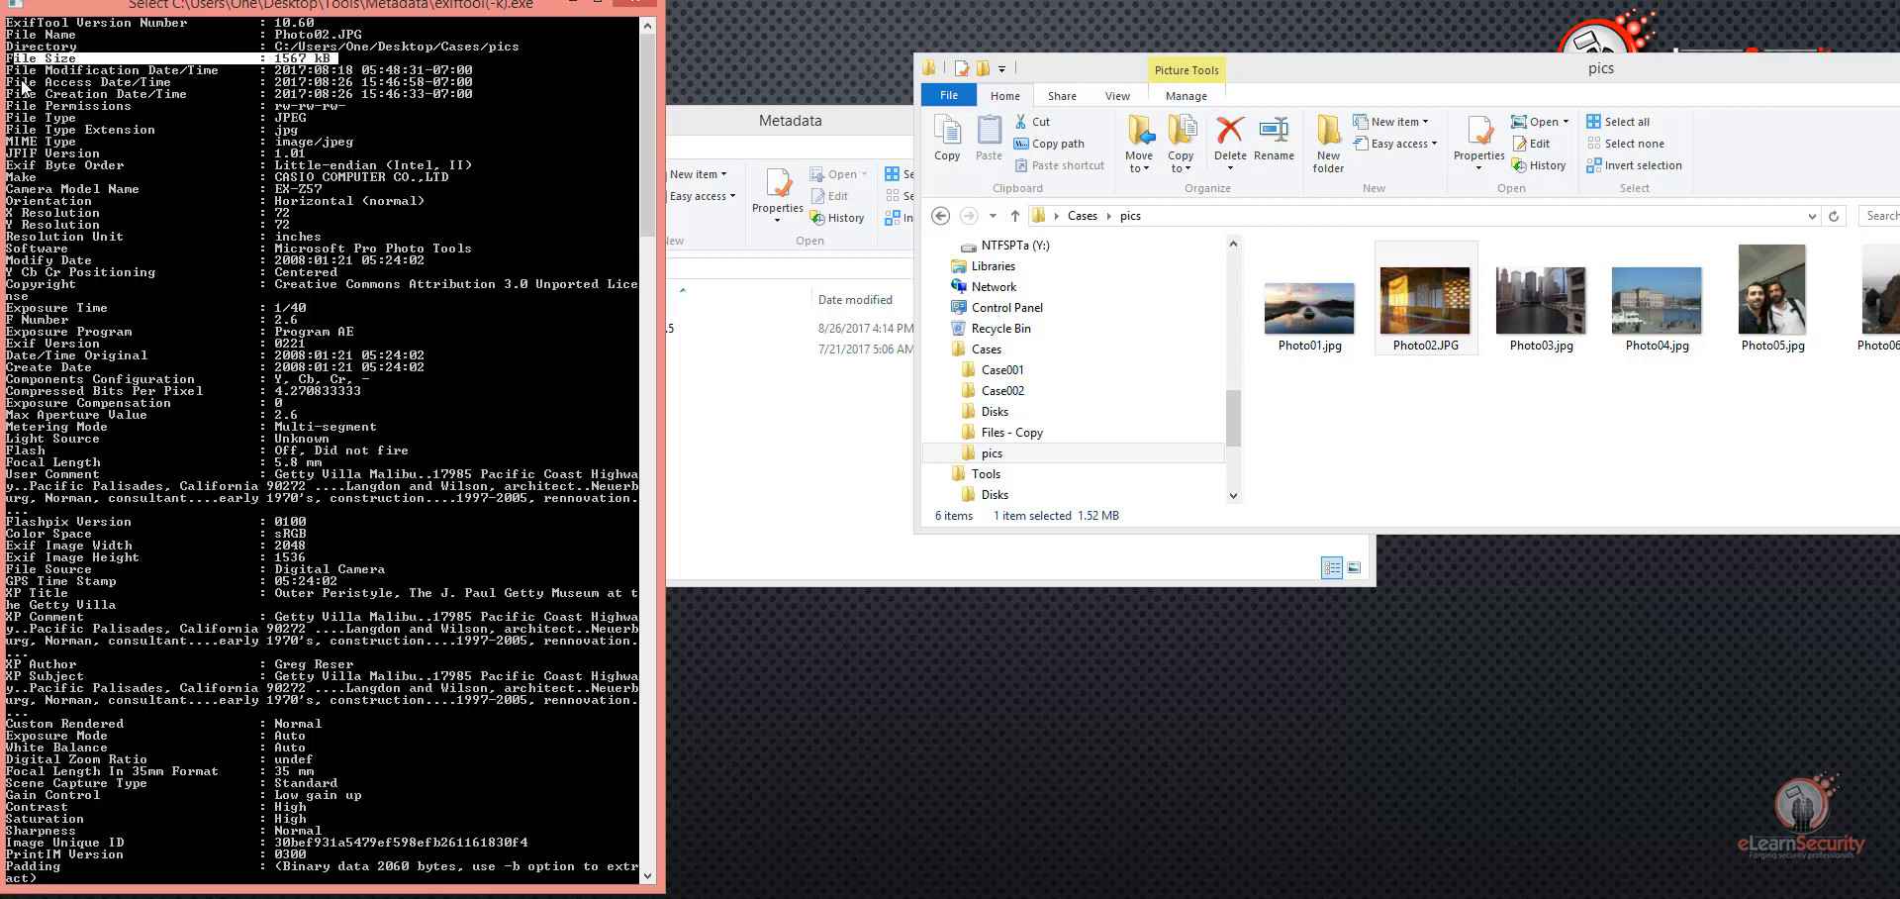
drag(10, 71, 467, 87)
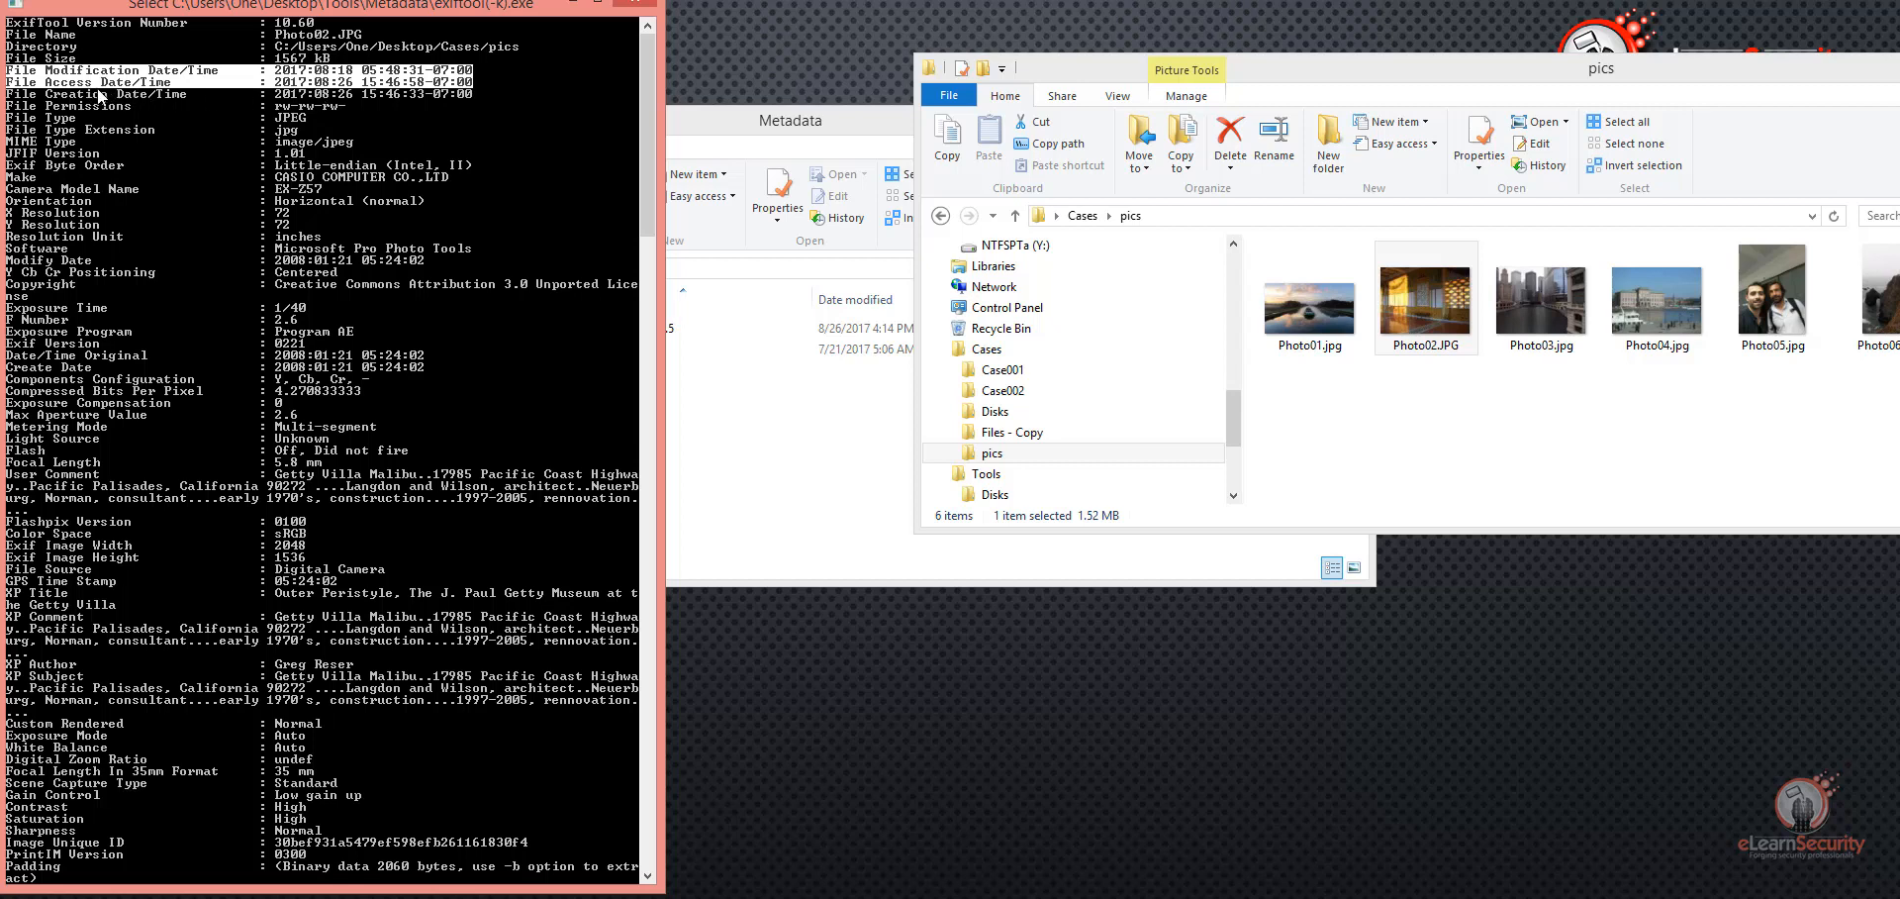
drag(10, 95, 412, 92)
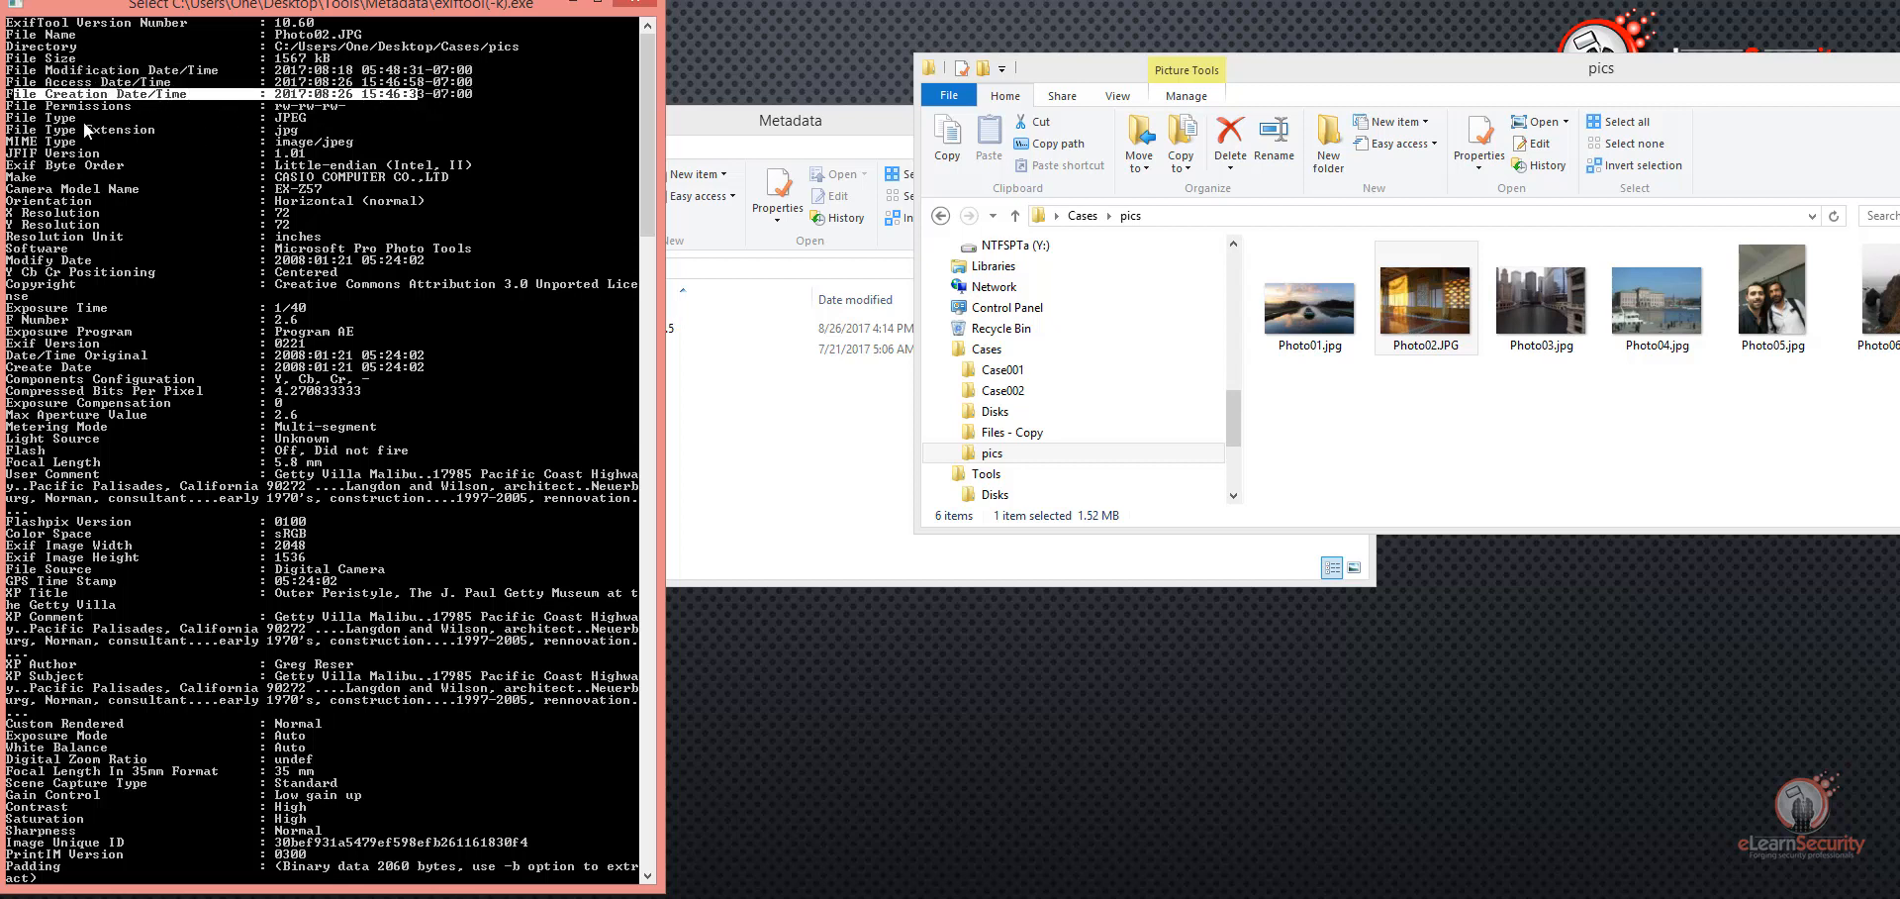
drag(8, 115, 310, 123)
Step: Highlight the camera make, camera model name and software entries of Photo02.JPG and examine the metadata further down
drag(8, 176, 429, 184)
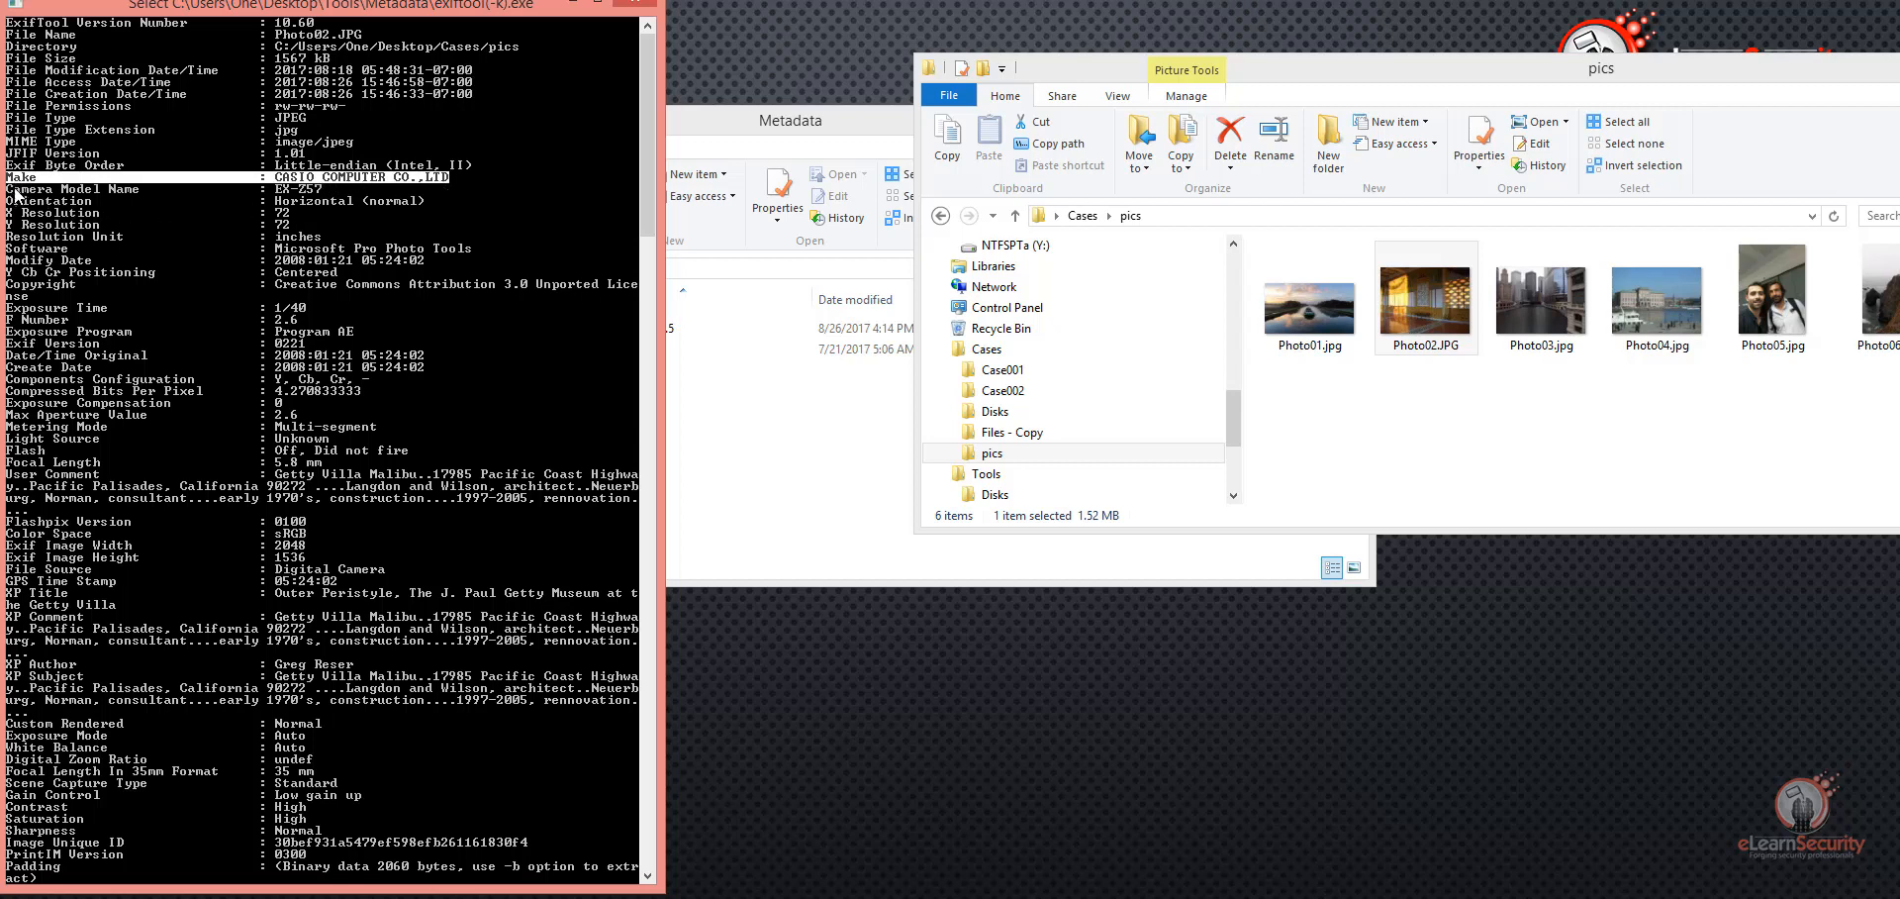
drag(12, 188, 146, 192)
drag(312, 196, 322, 196)
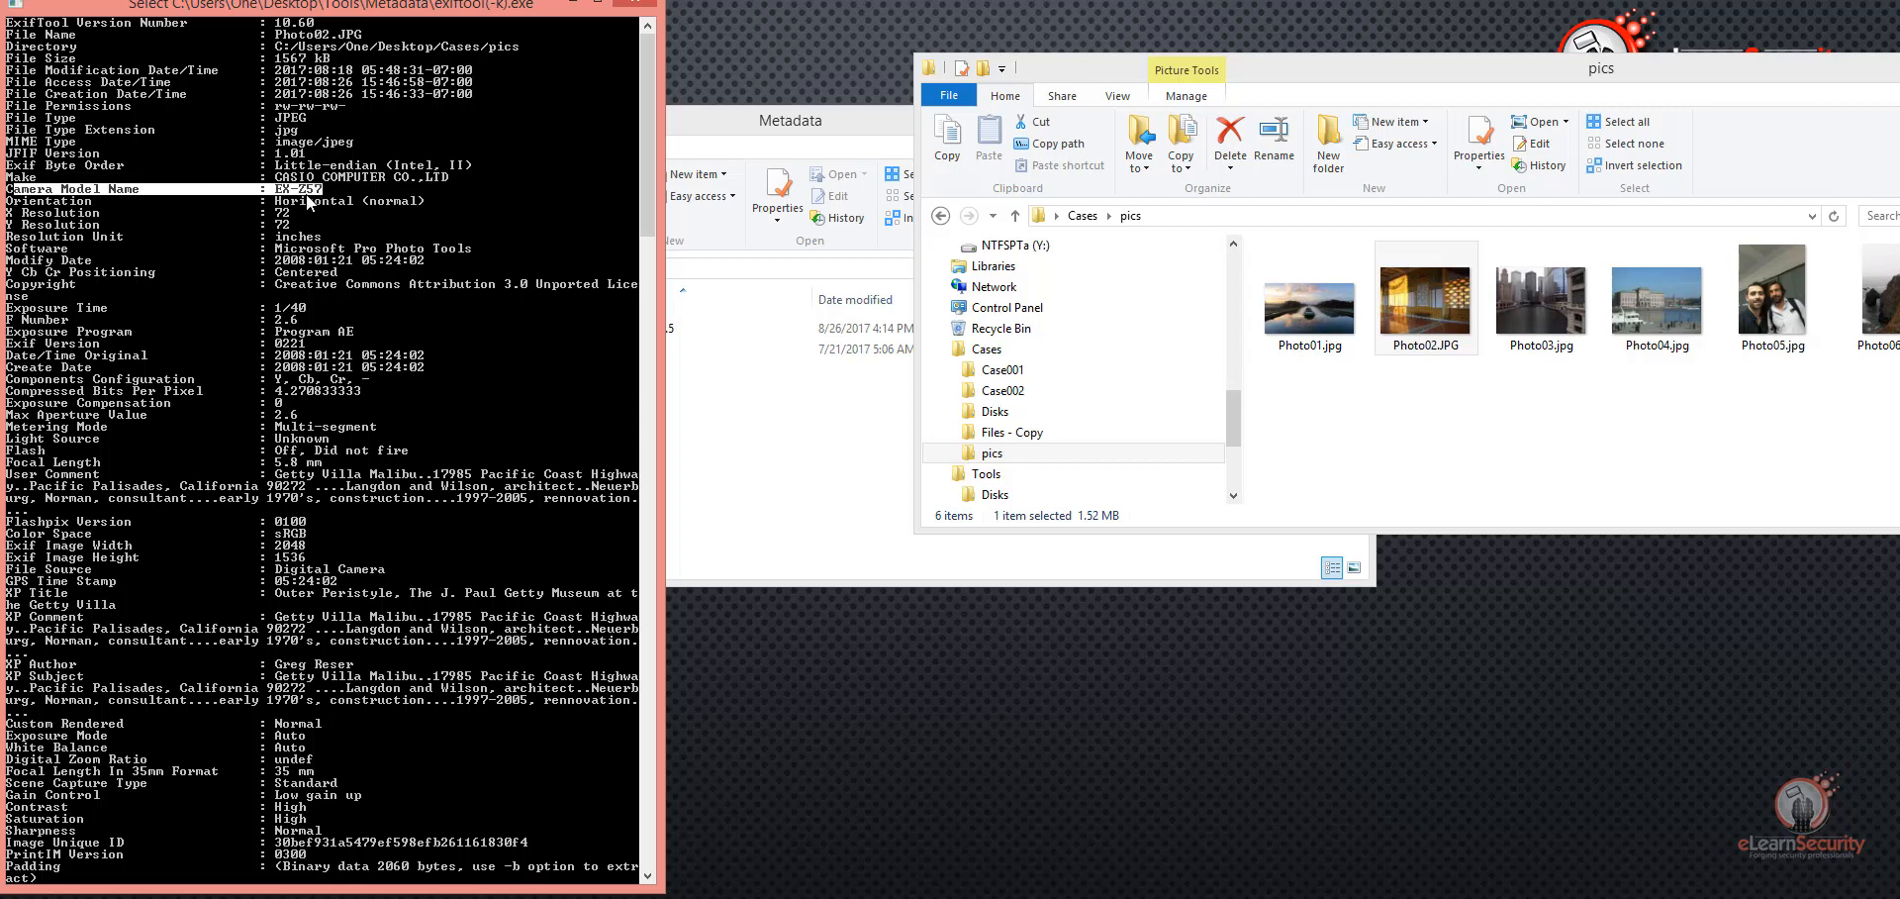
drag(12, 177, 448, 191)
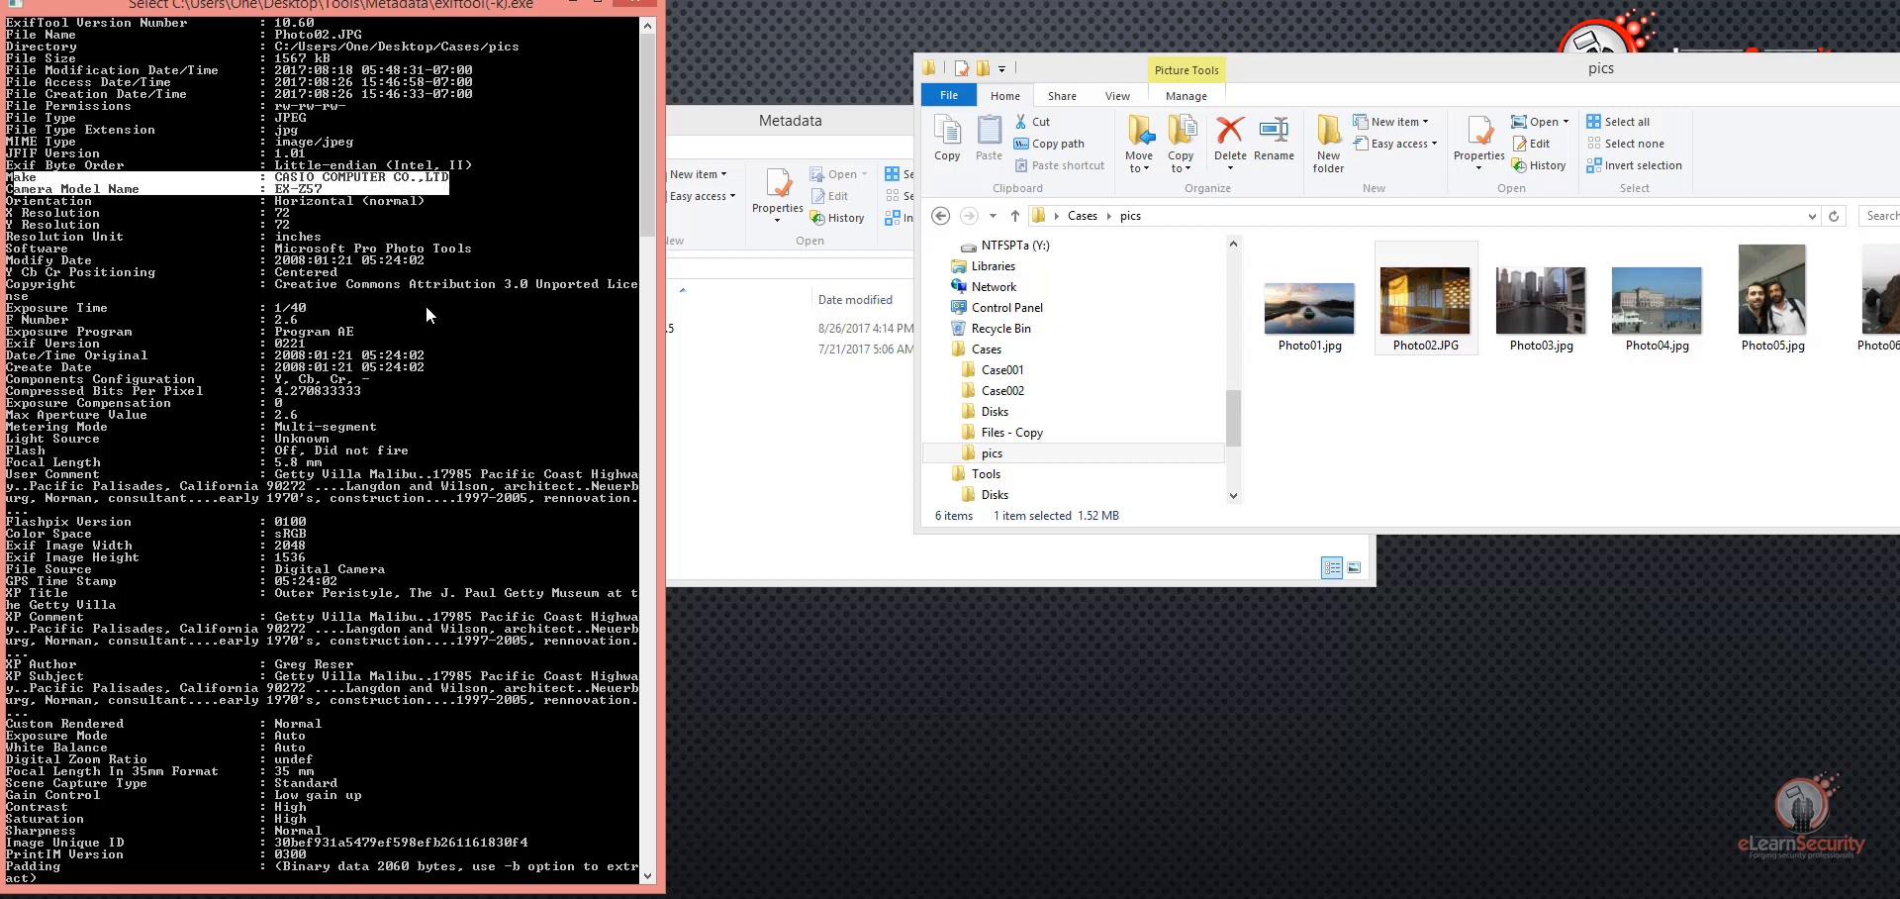
drag(12, 247, 357, 250)
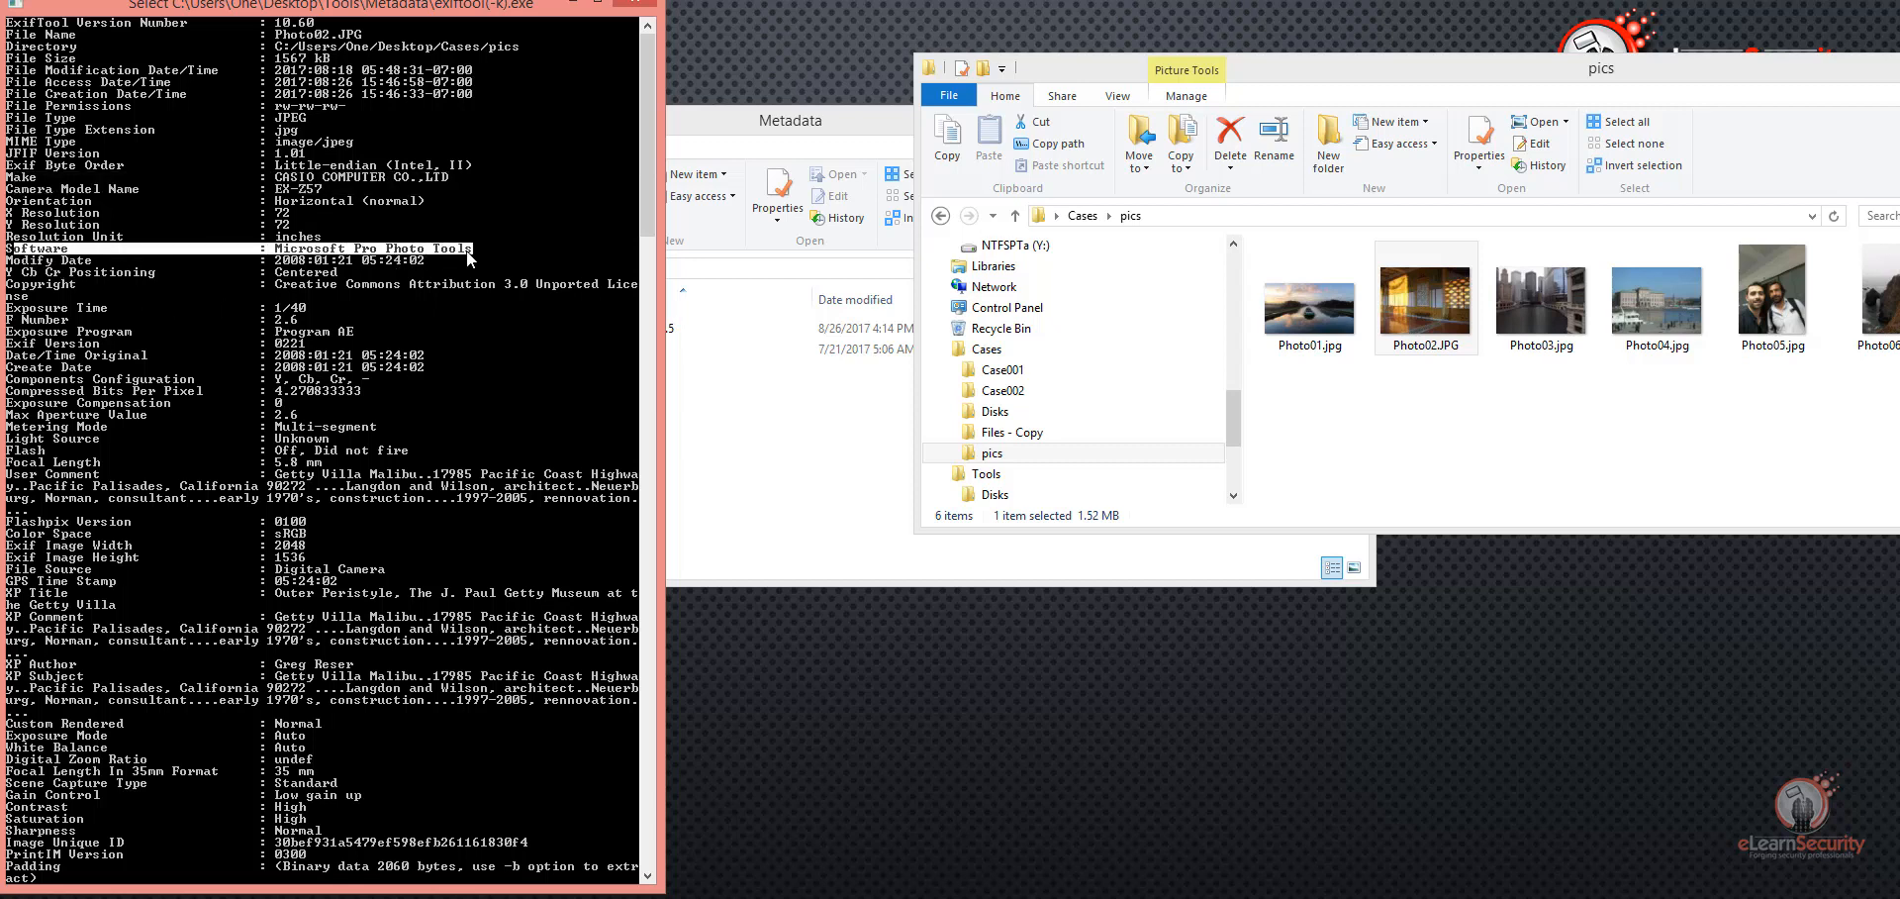
scroll(433, 396, down, 9)
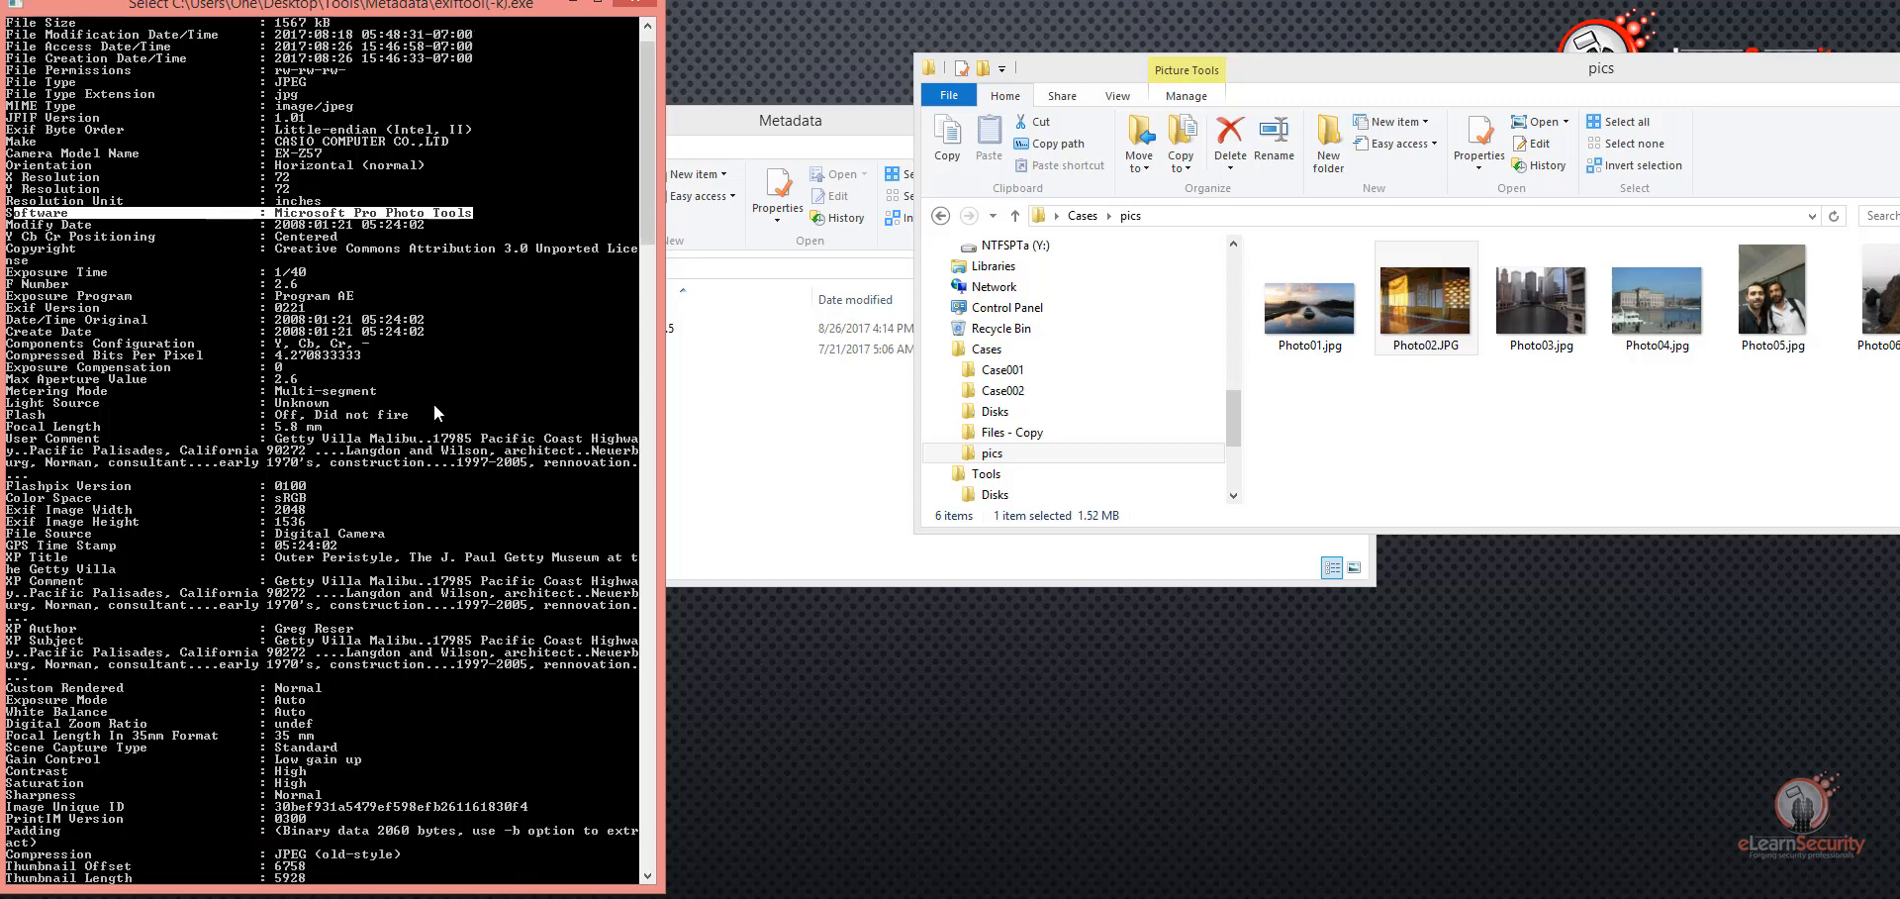
scroll(357, 420, down, 7)
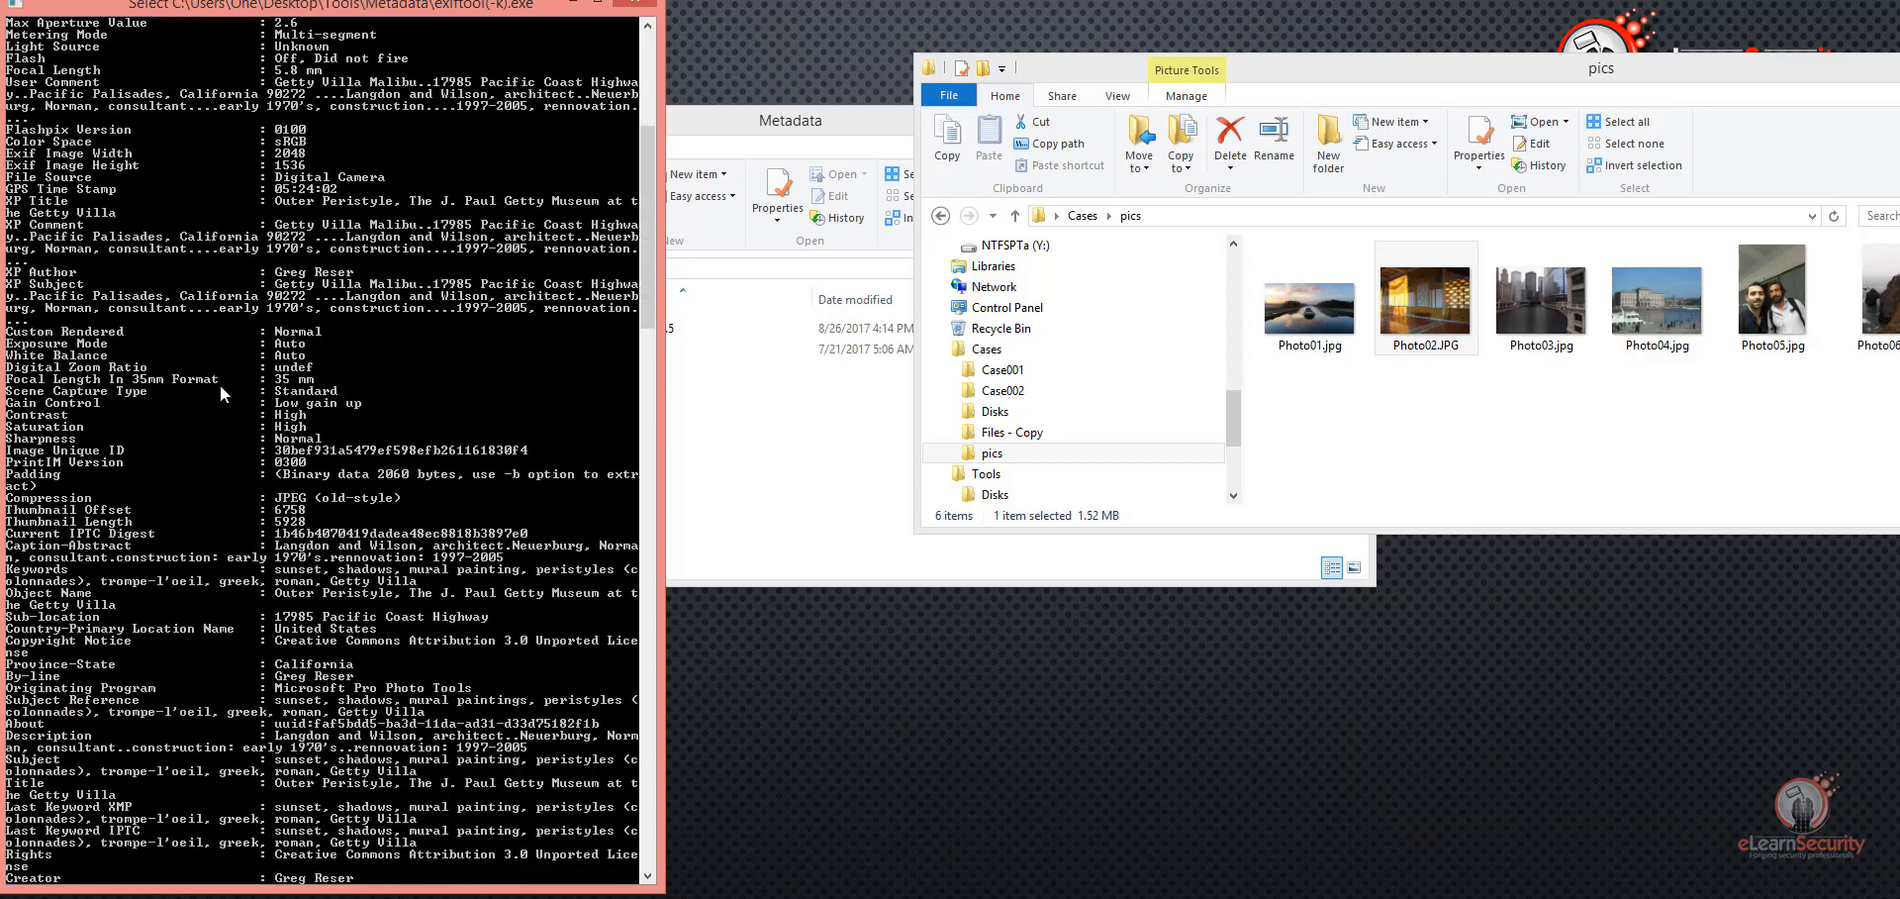
Step: Highlight the creator, city and country entries of Photo02.JPG and examine the rest of the metadata output
scroll(315, 505, down, 4)
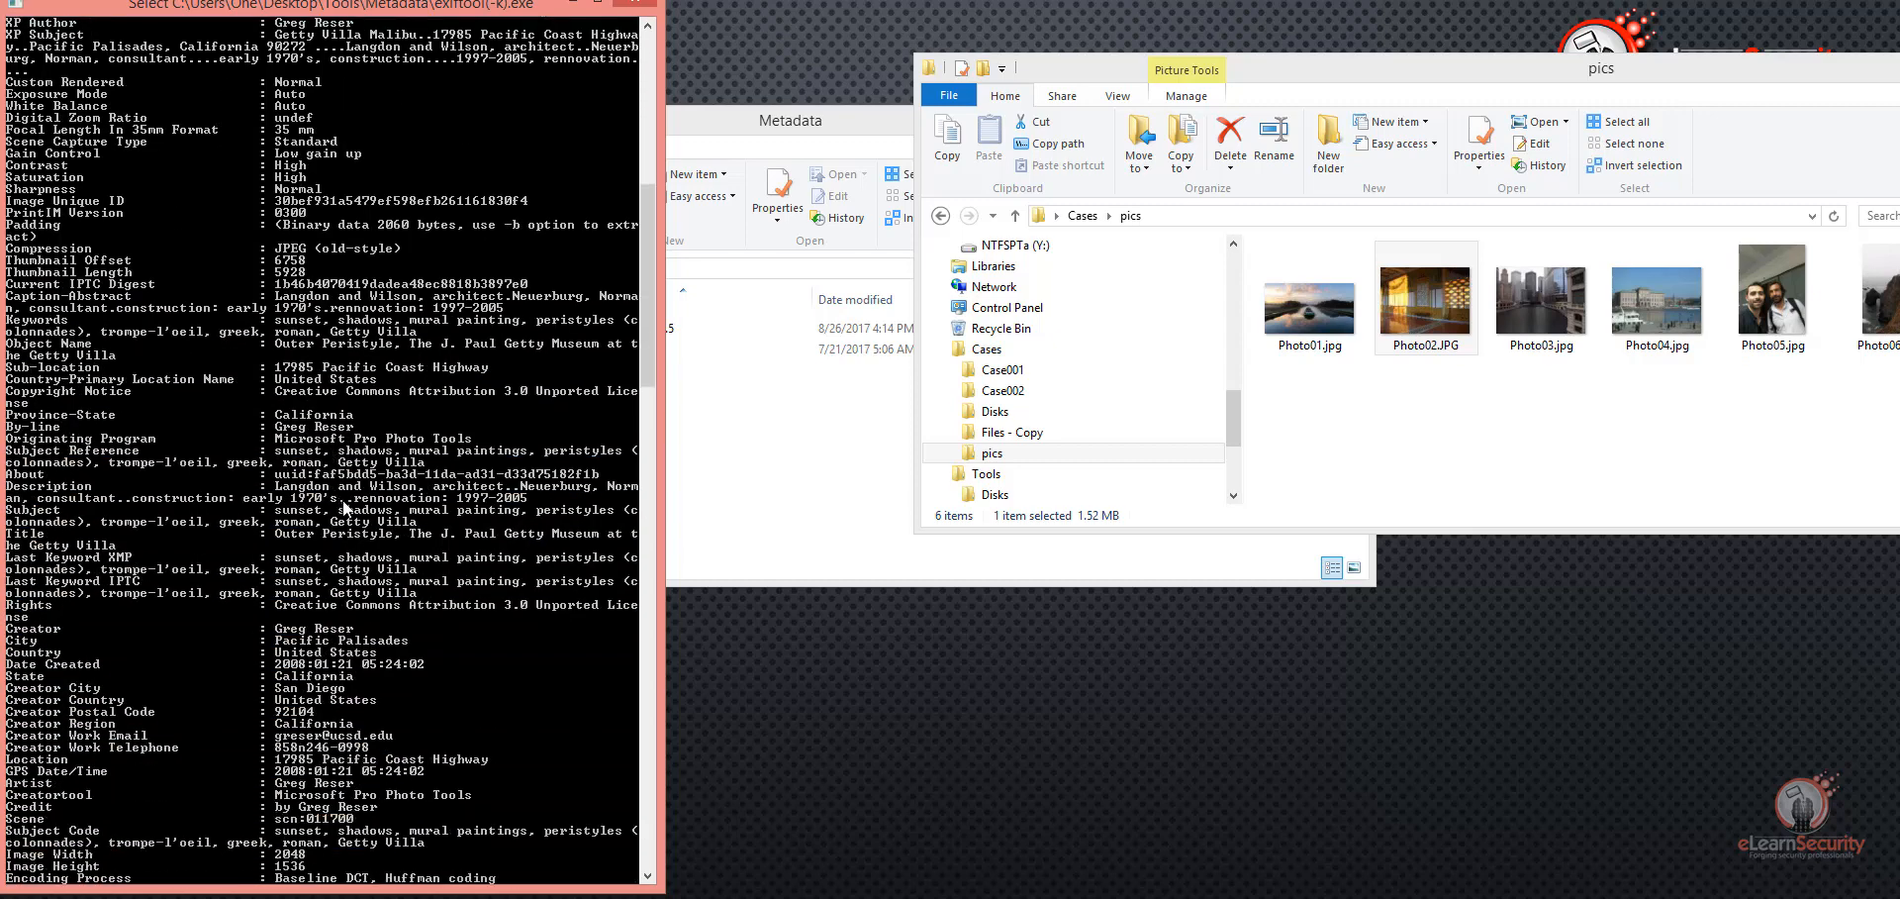
drag(21, 556, 358, 567)
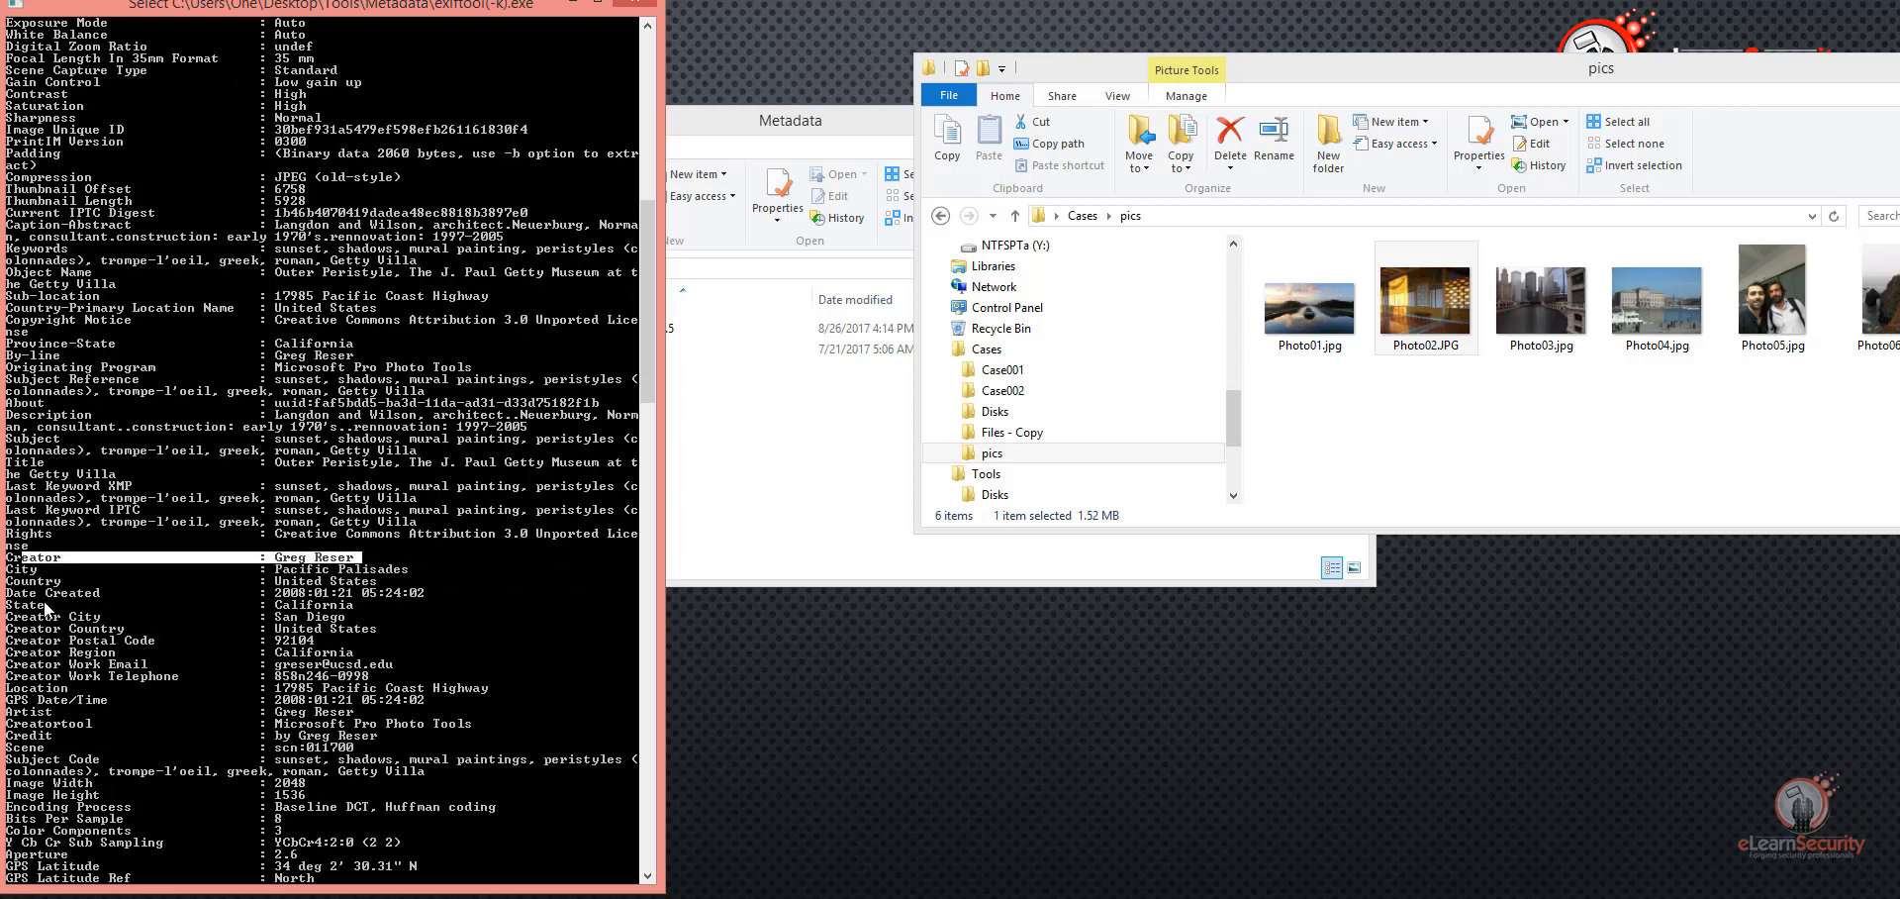
drag(22, 566, 416, 584)
scroll(386, 624, down, 2)
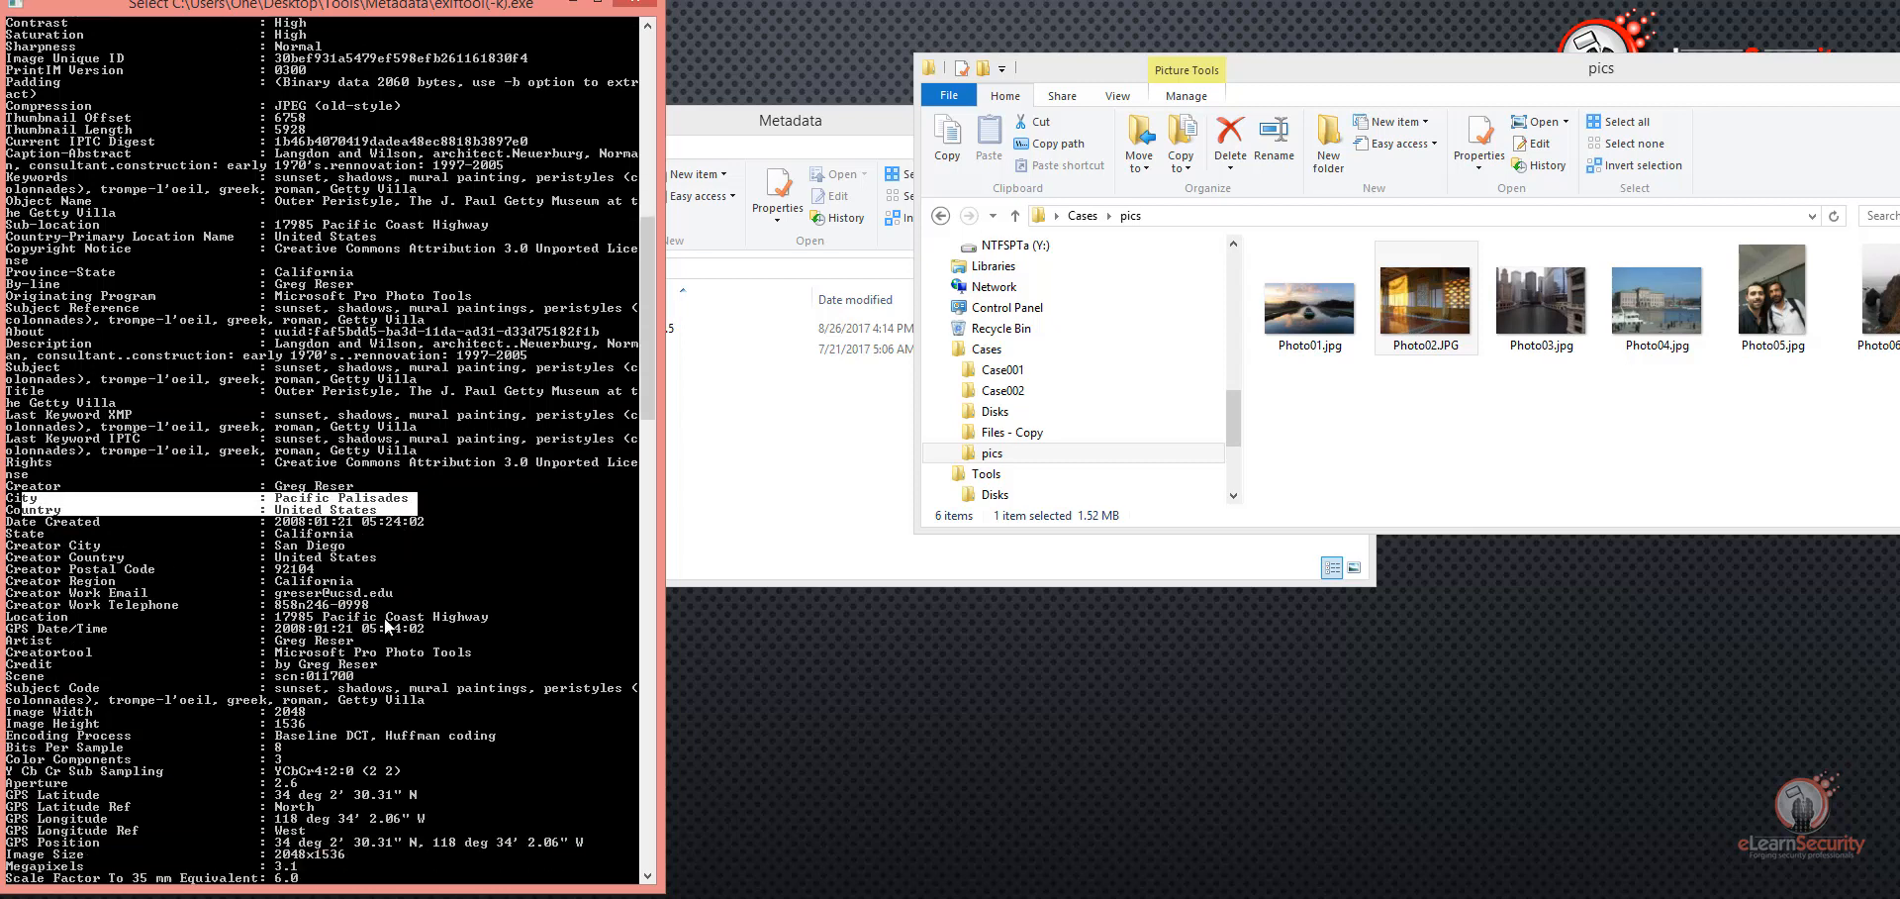
scroll(386, 623, down, 3)
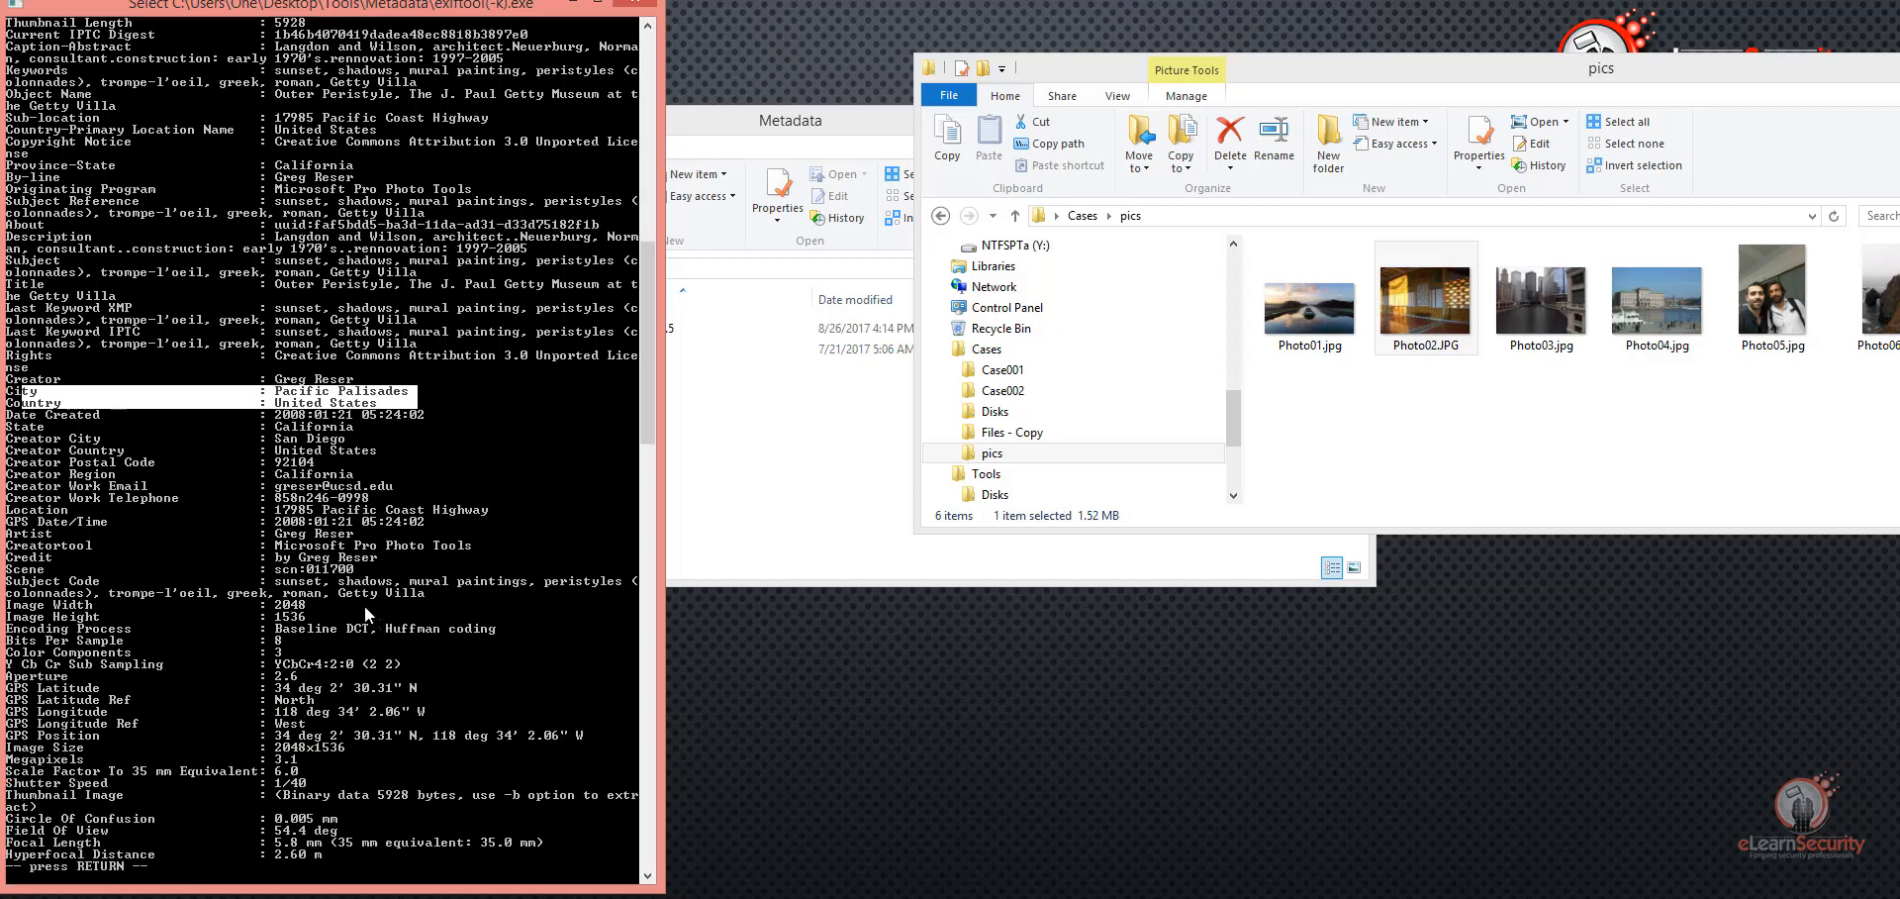
Step: Highlight the artist, creator tool and all GPS latitude, longitude and position entries of Photo02.JPG
drag(8, 533, 380, 535)
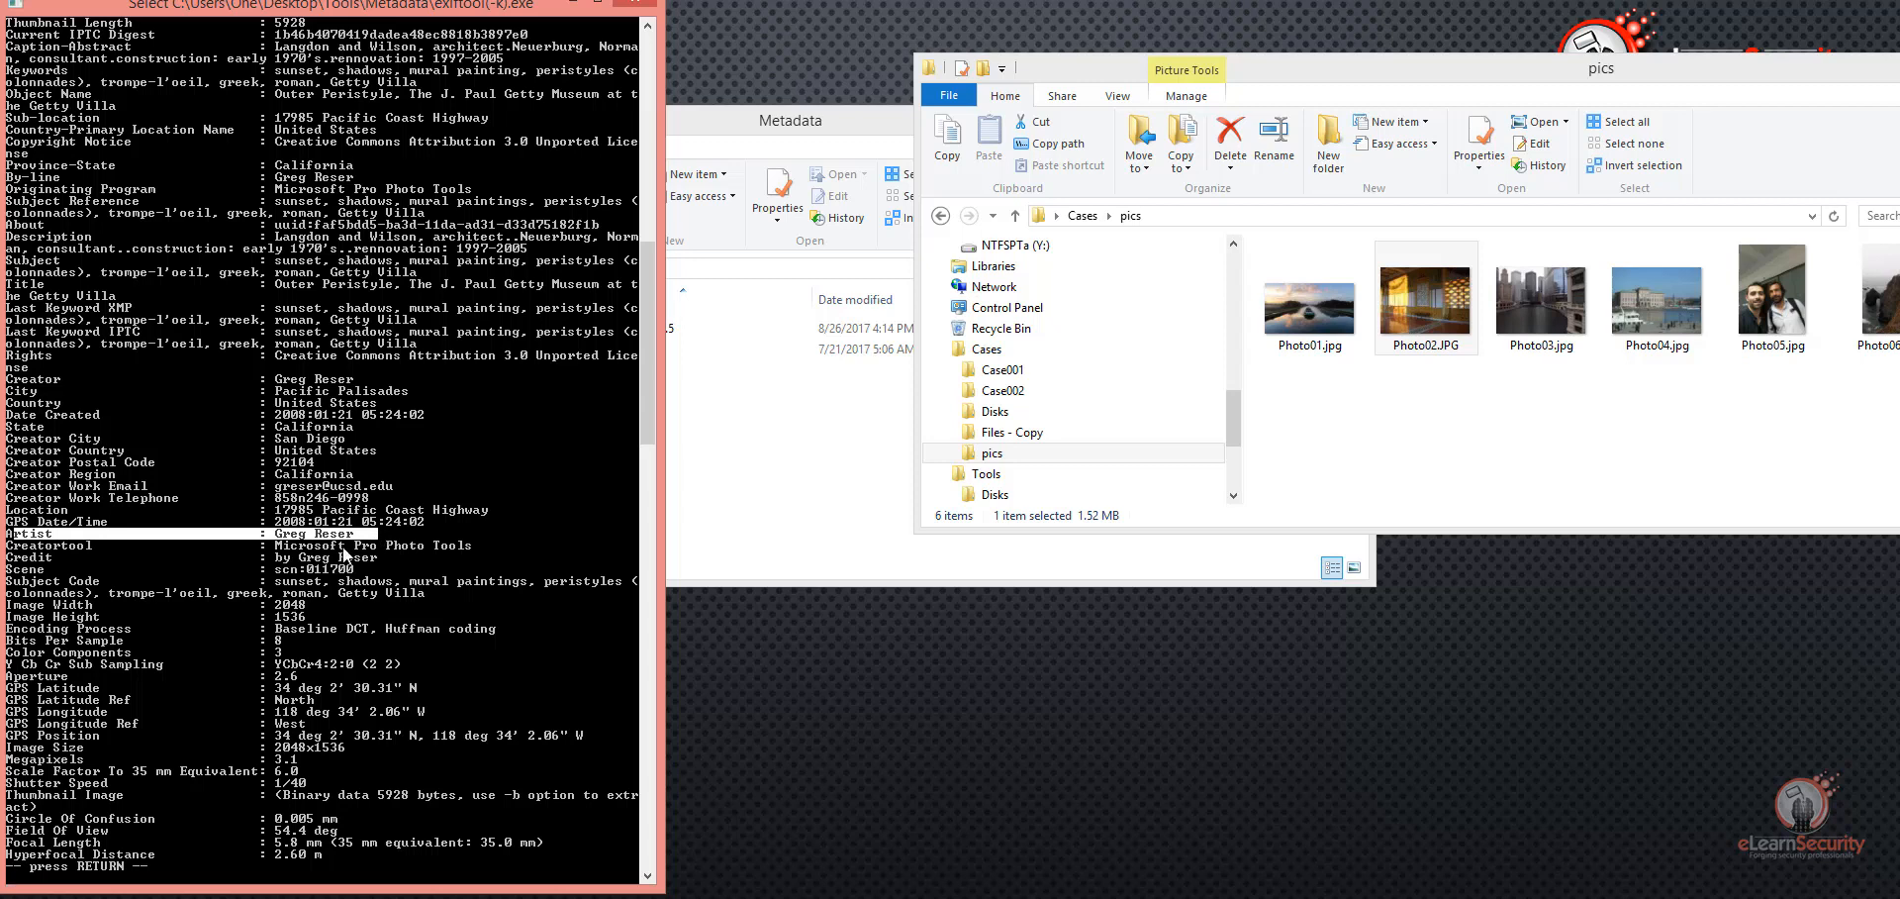
drag(33, 545, 419, 546)
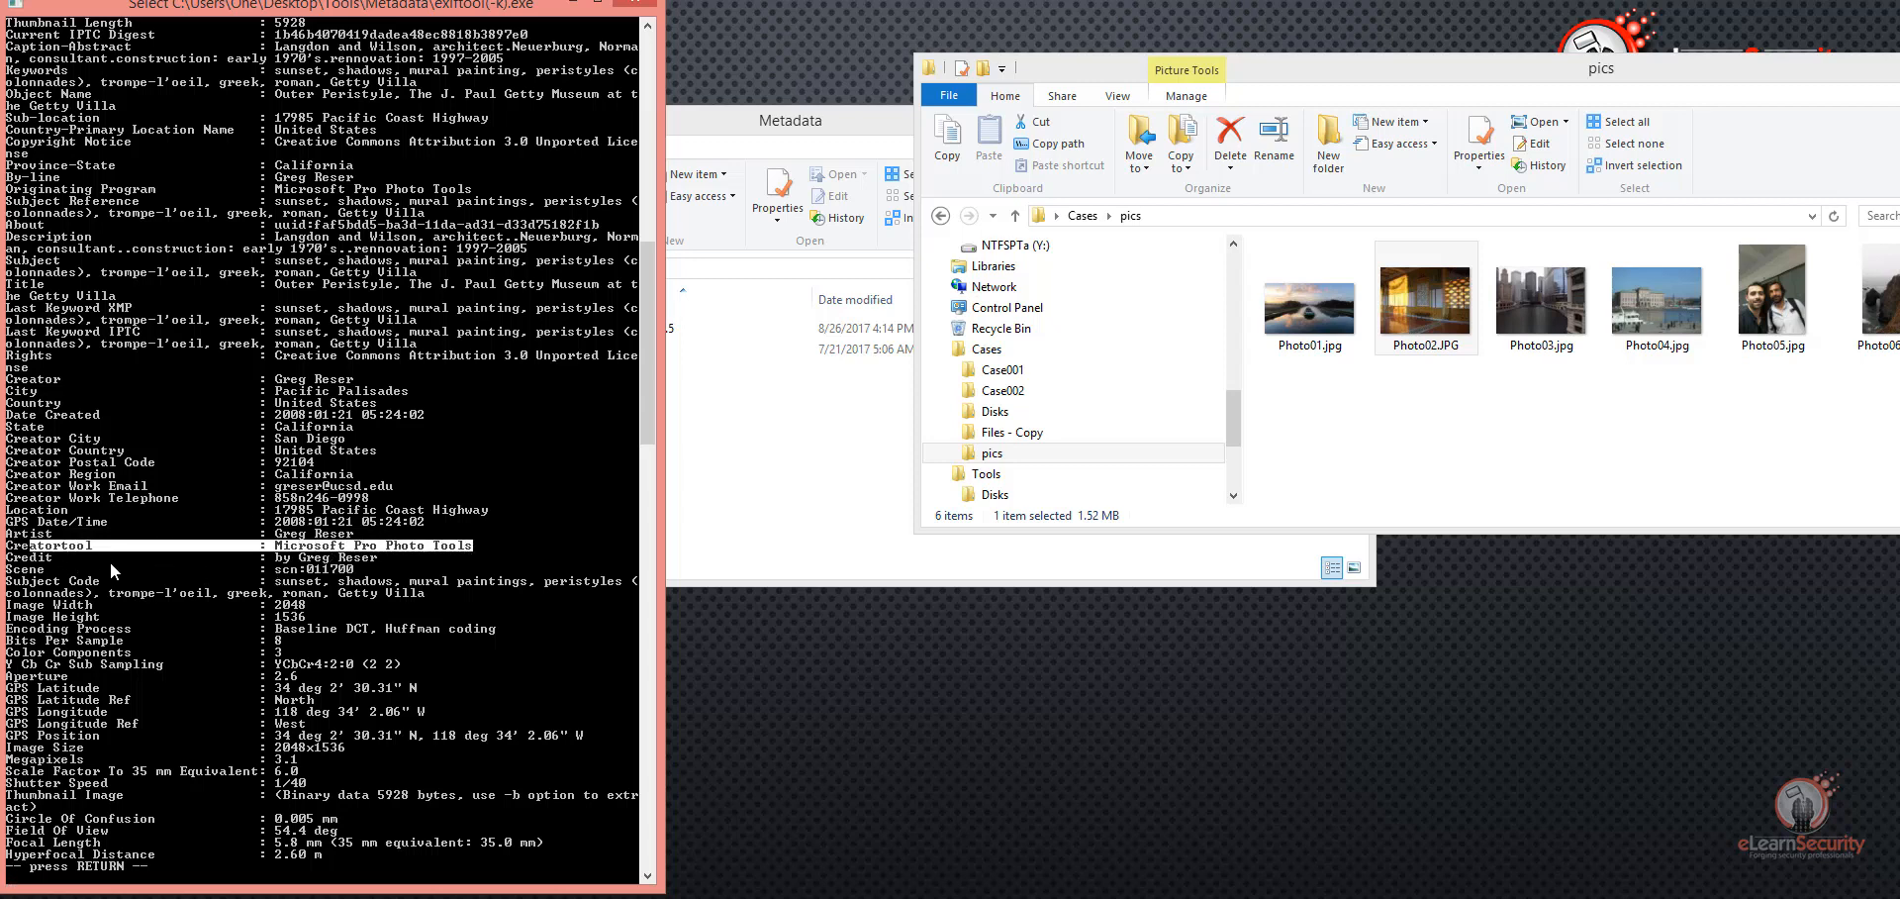
scroll(220, 643, down, 3)
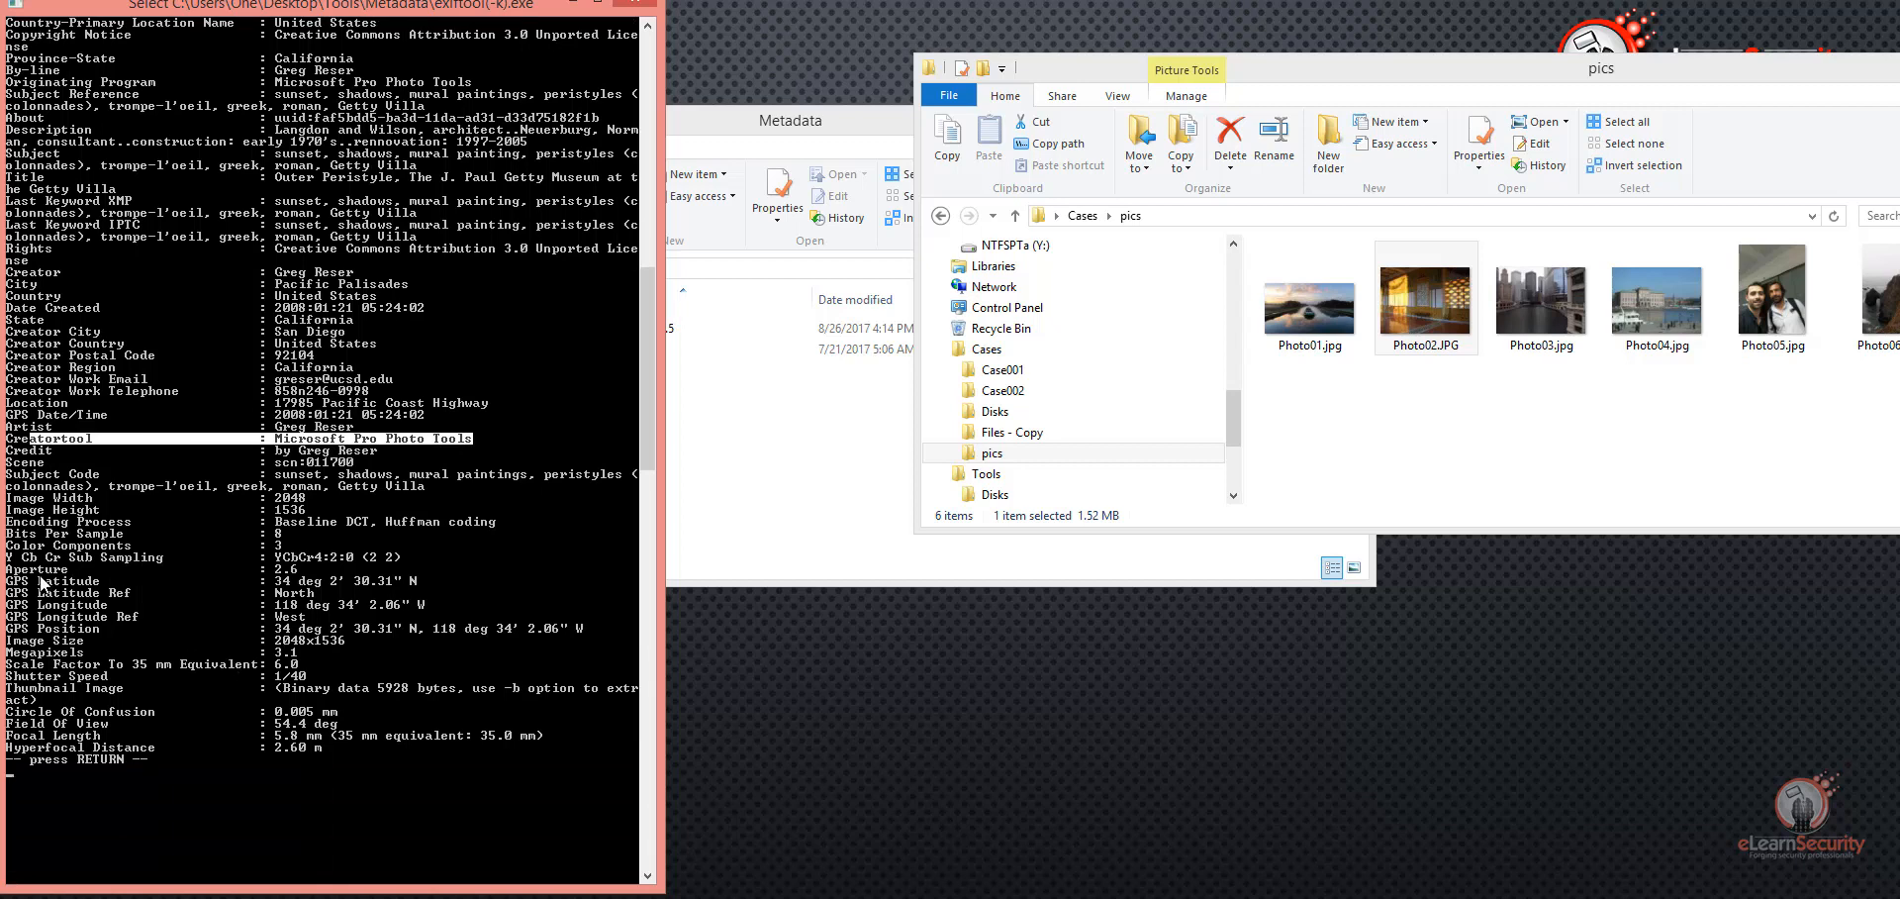
drag(8, 578, 578, 628)
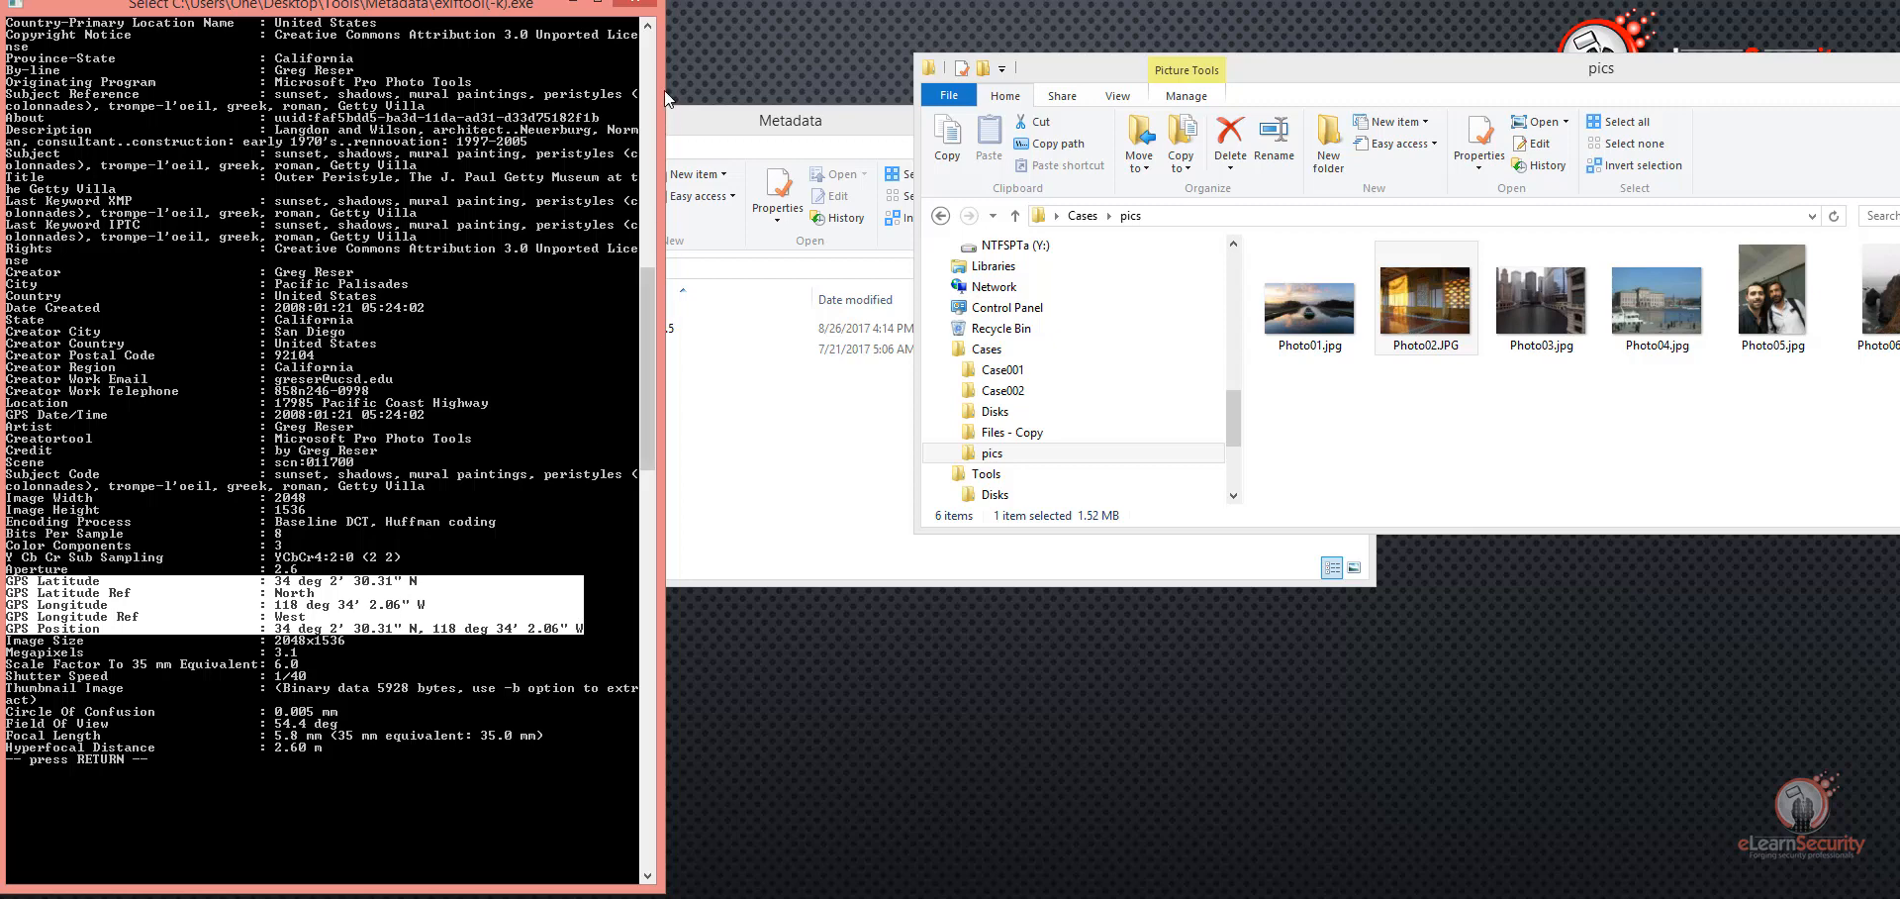
Step: Close the Photo02.JPG metadata output and run exiftool(-k).exe on Photo05.jpg
click(643, 3)
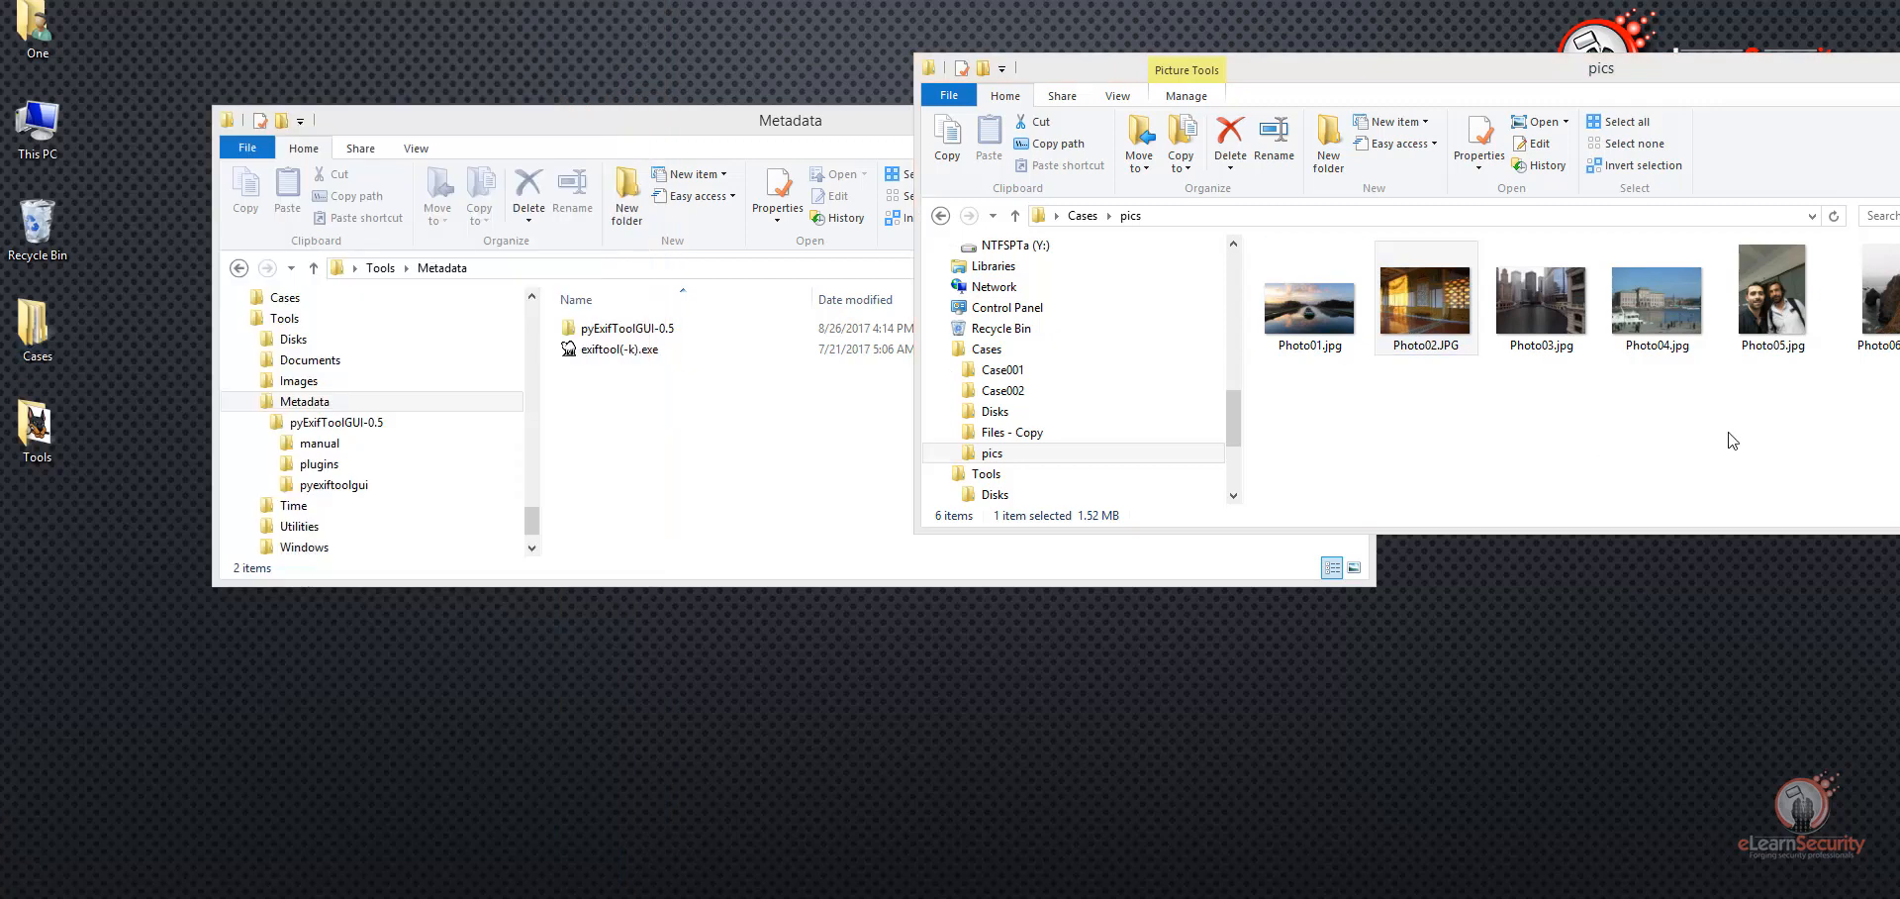
click(1774, 301)
drag(1773, 302, 604, 349)
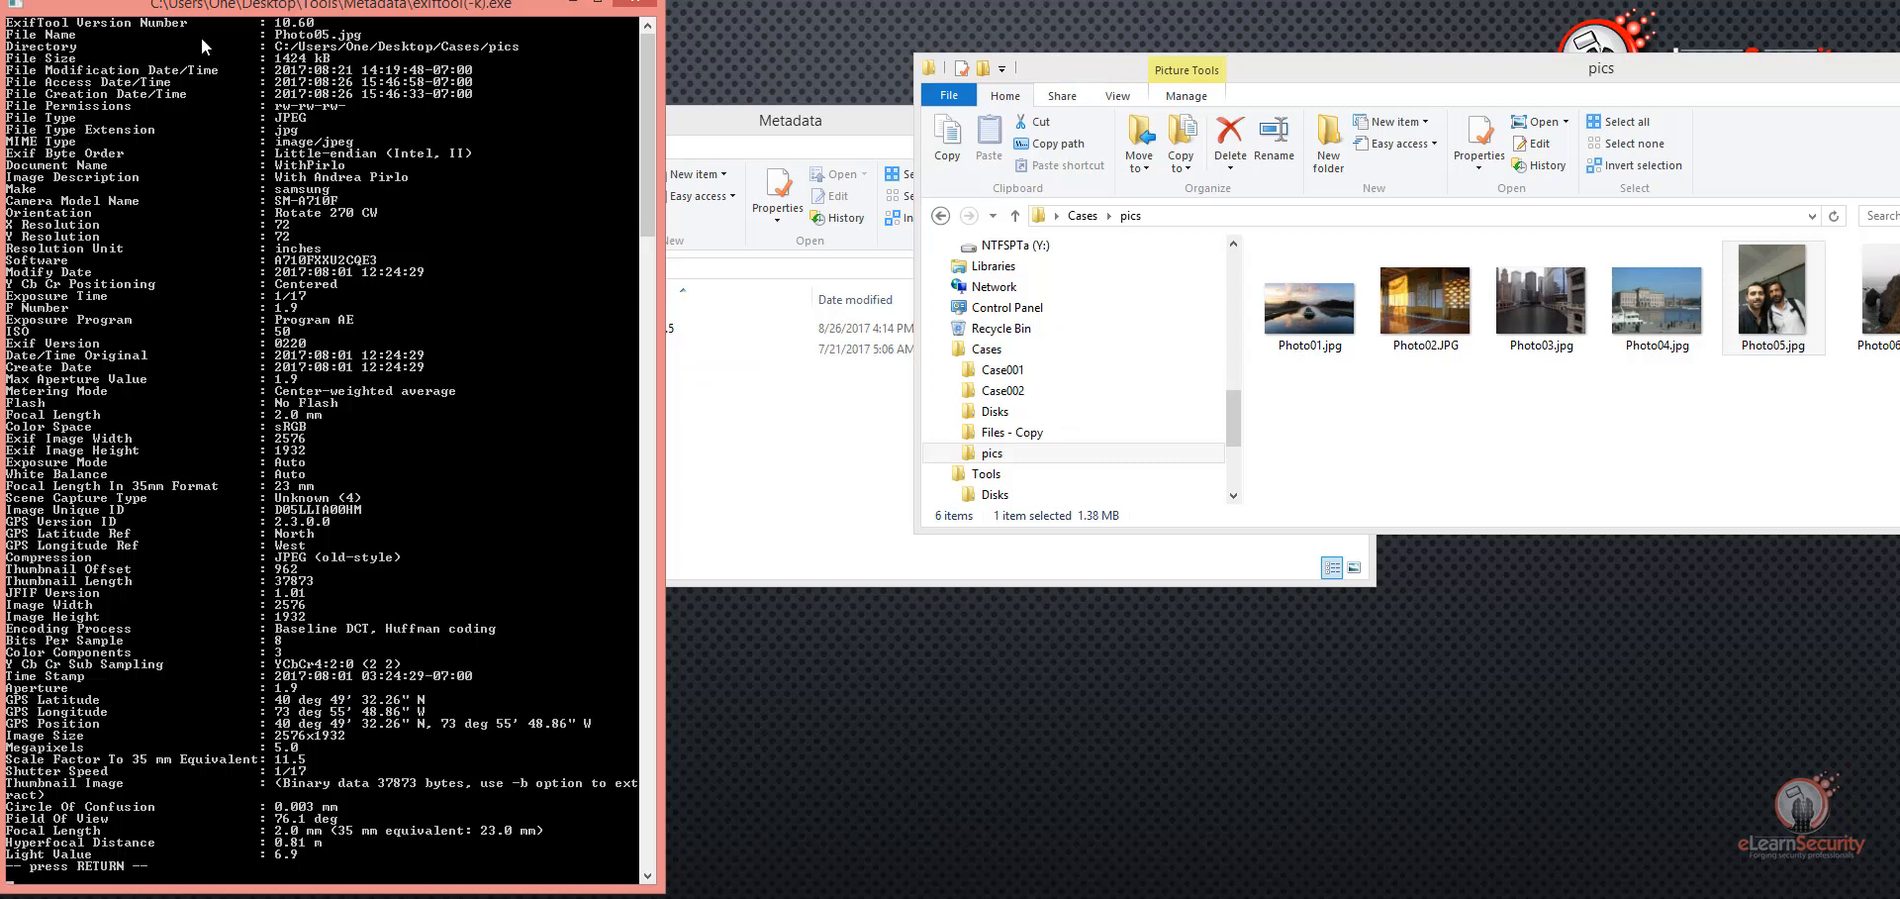
Step: Turn on Mark mode in the console and highlight the file size, modification, access and creation dates, and file type of Photo05.jpg
right_click(312, 6)
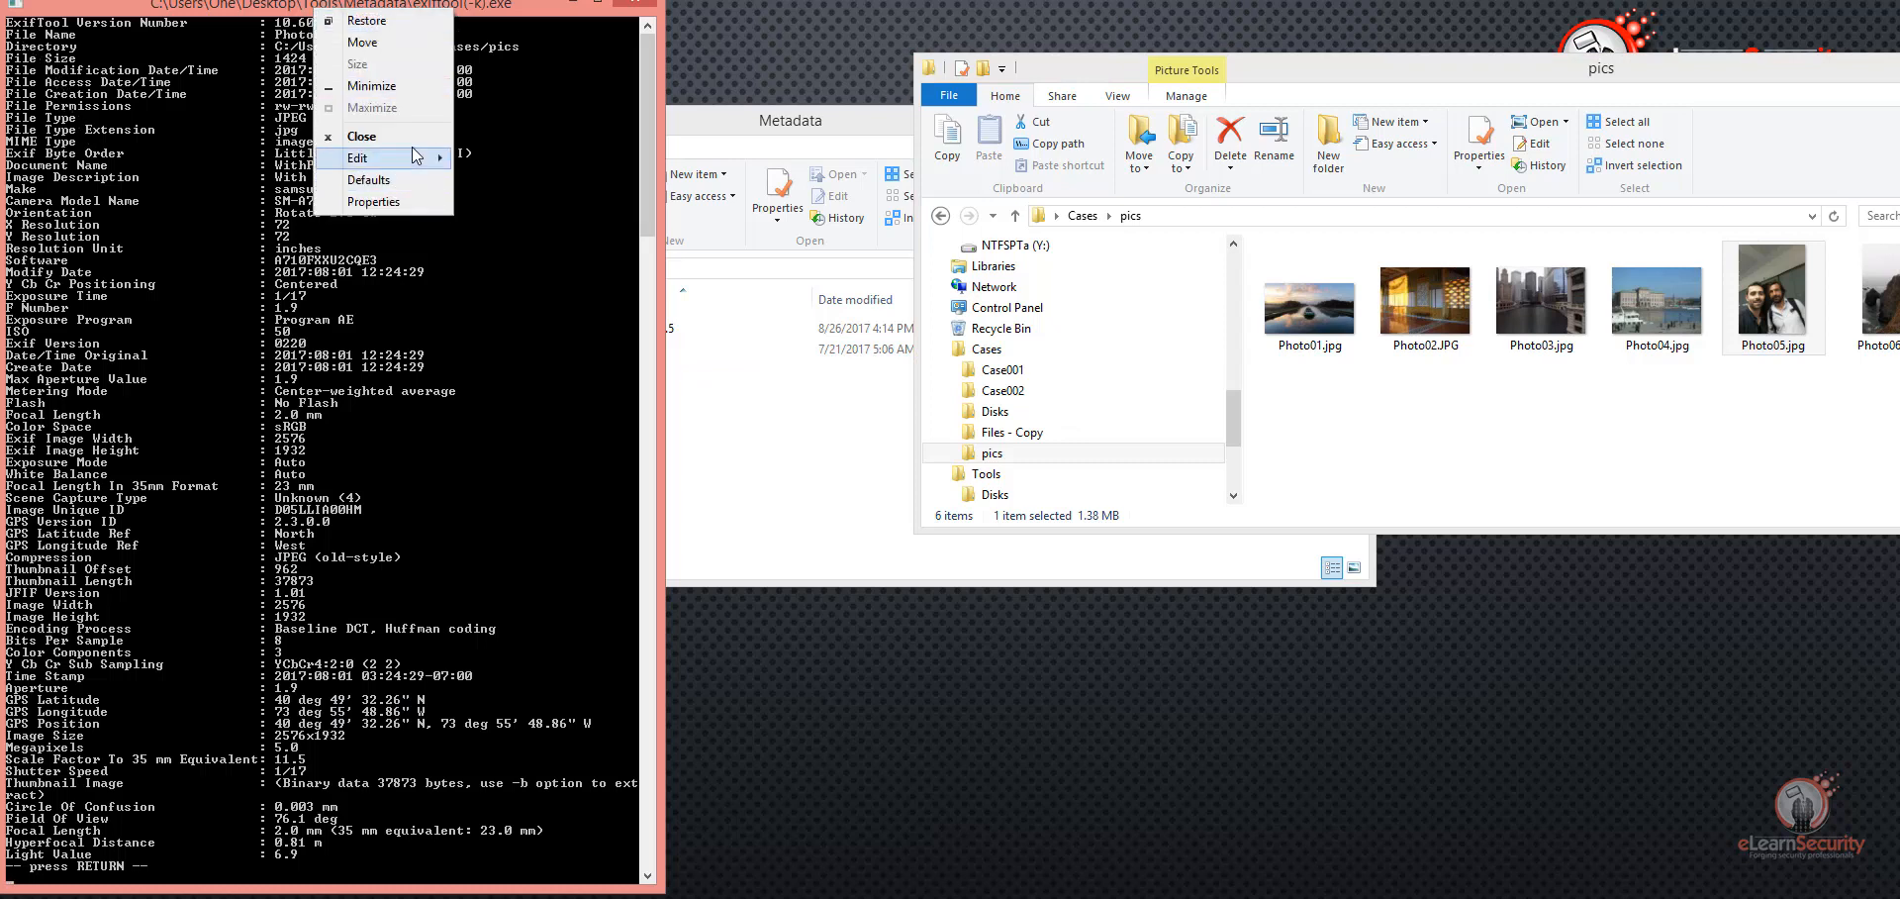
click(420, 159)
click(485, 156)
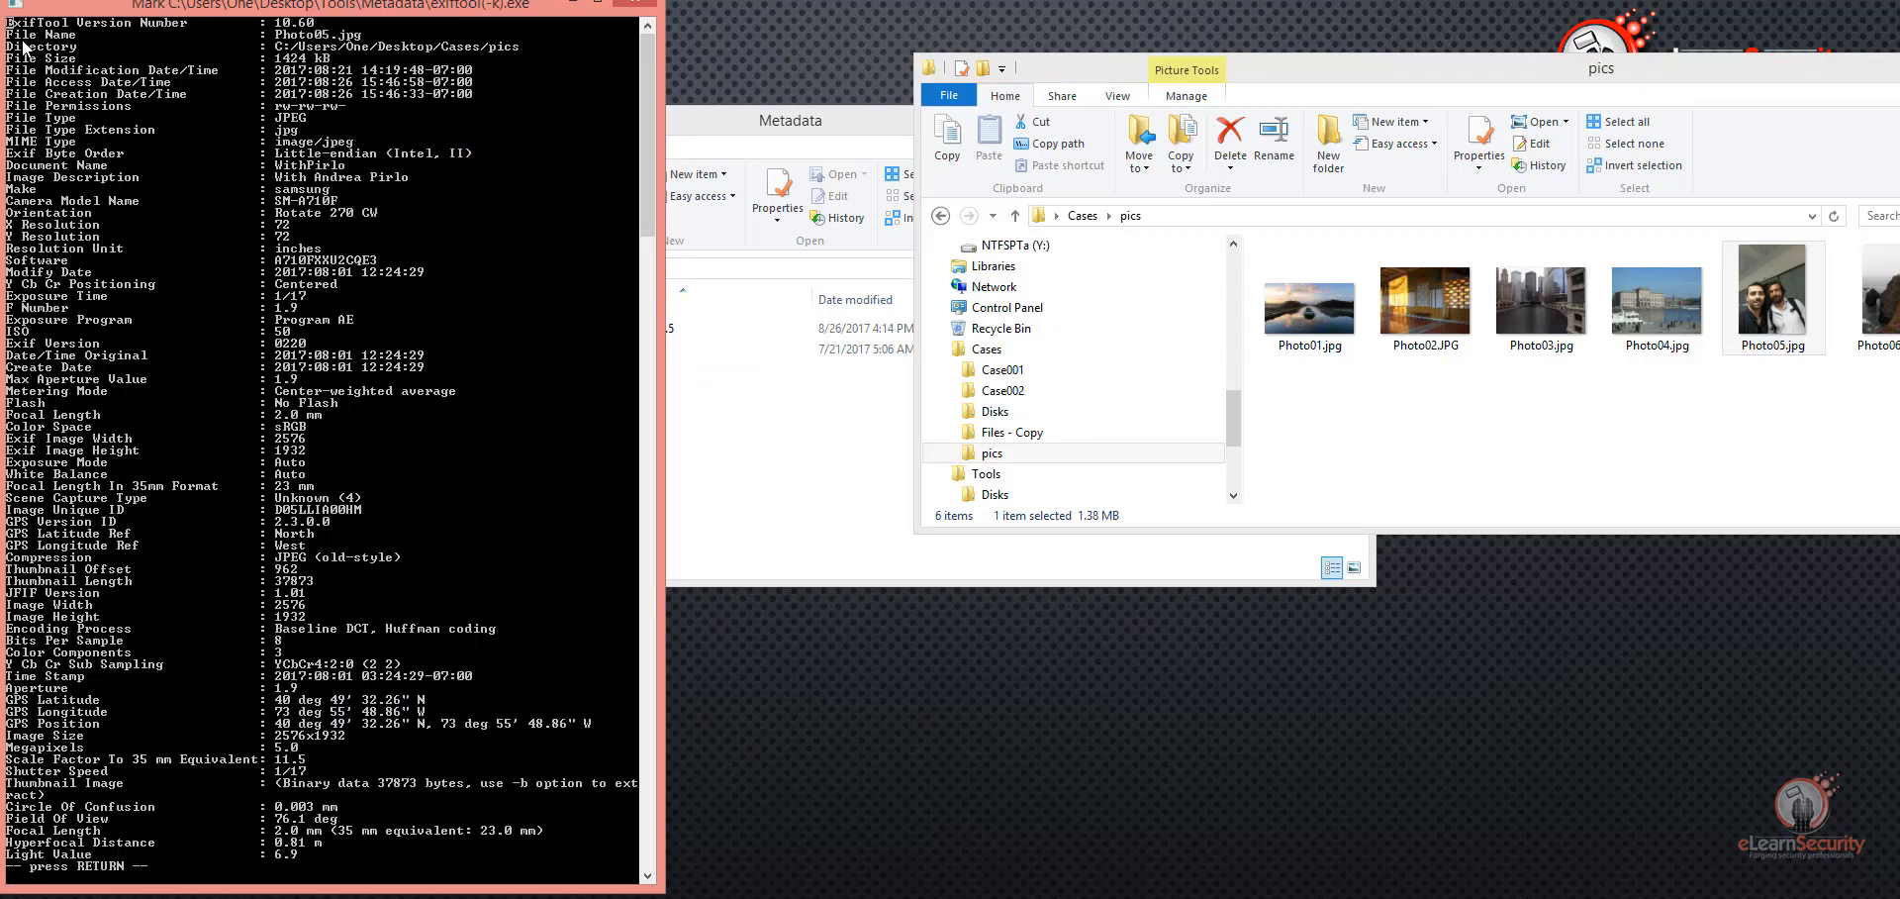
drag(8, 57, 329, 58)
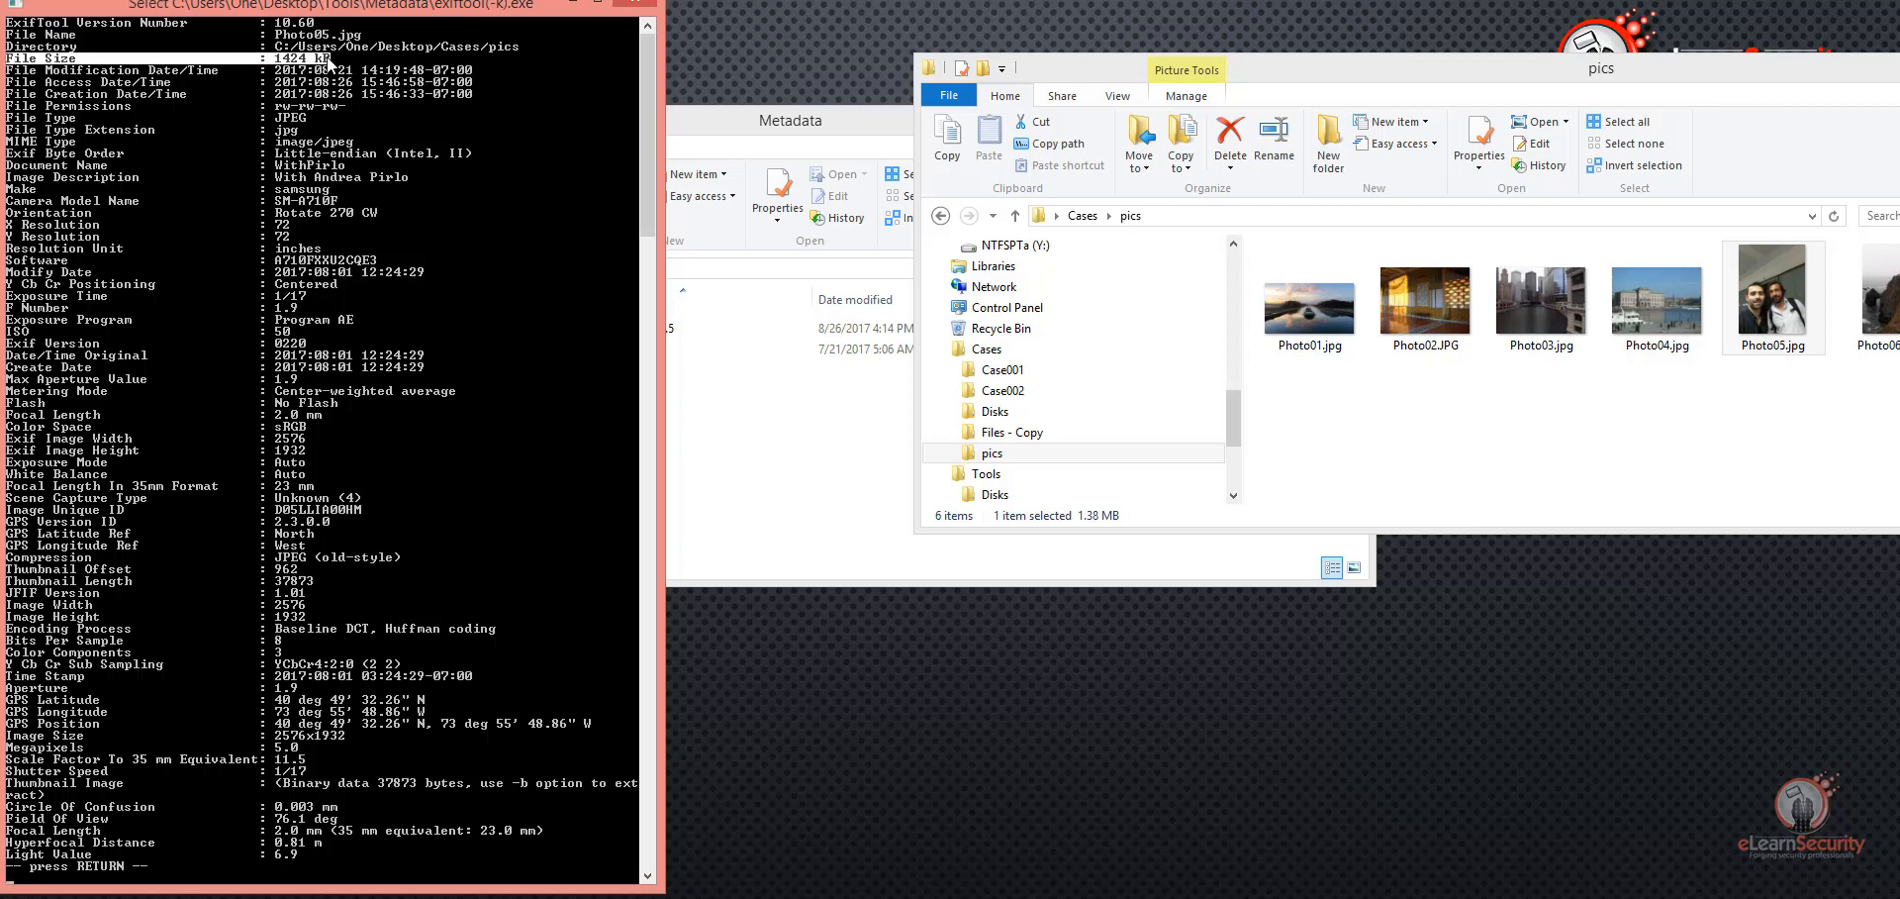
drag(8, 70, 466, 94)
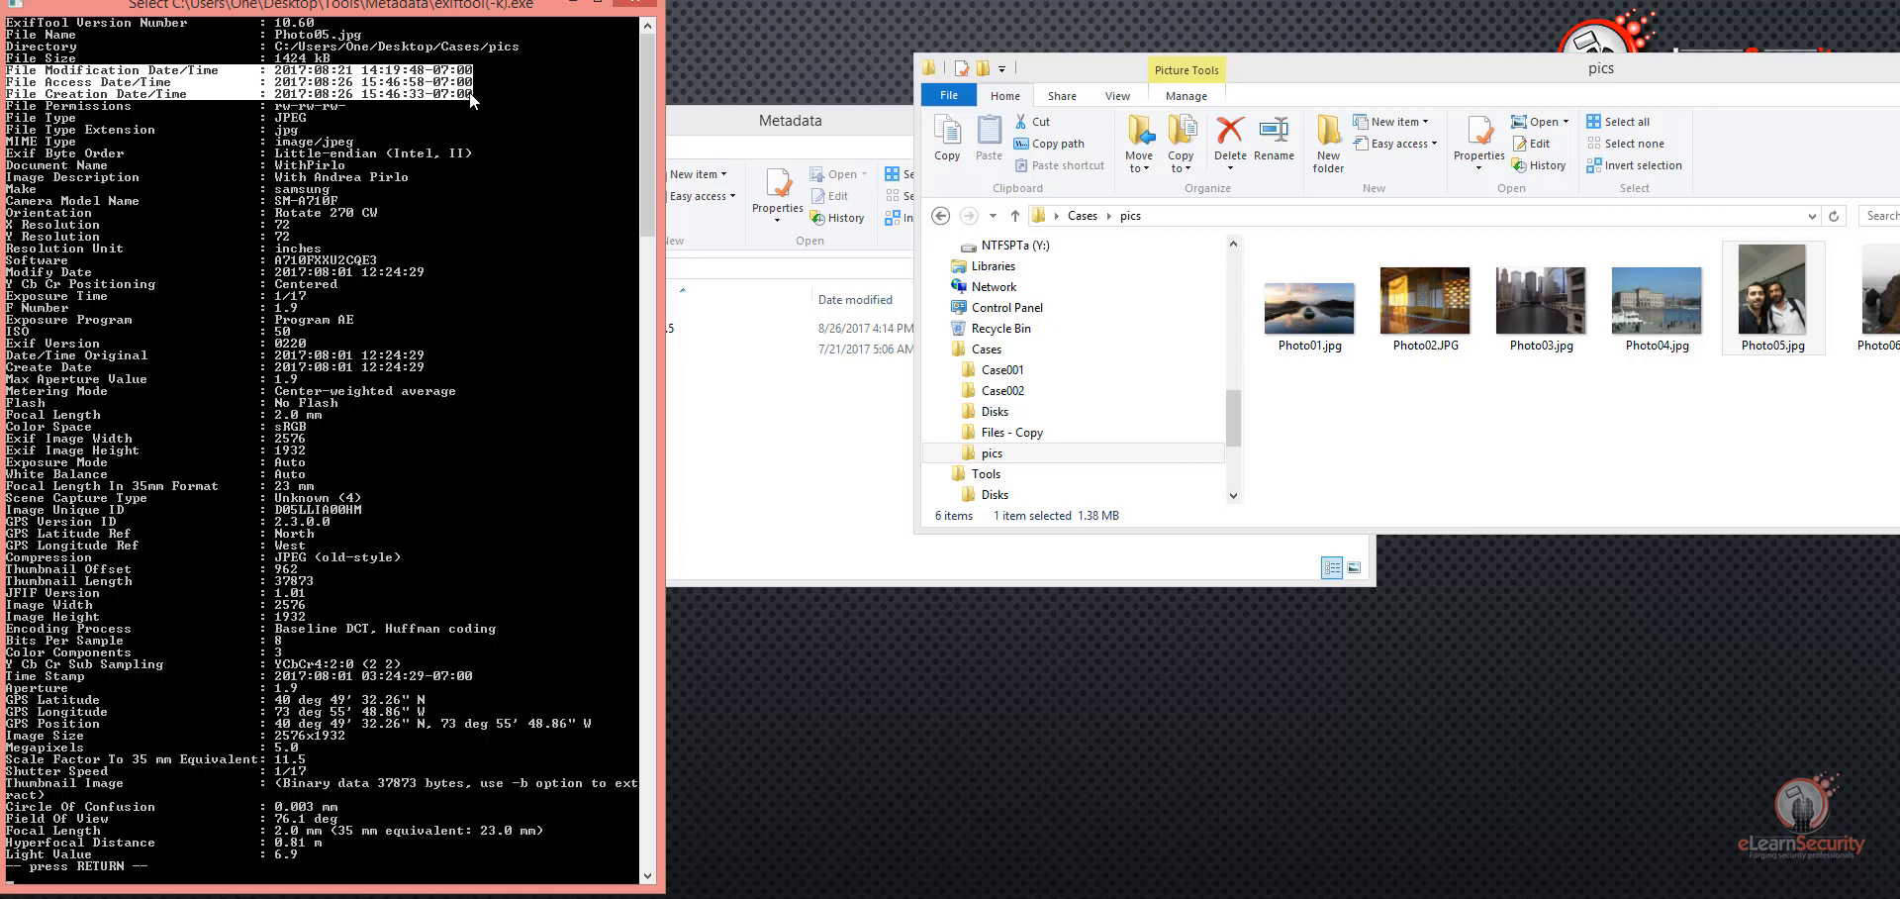
drag(311, 121, 284, 117)
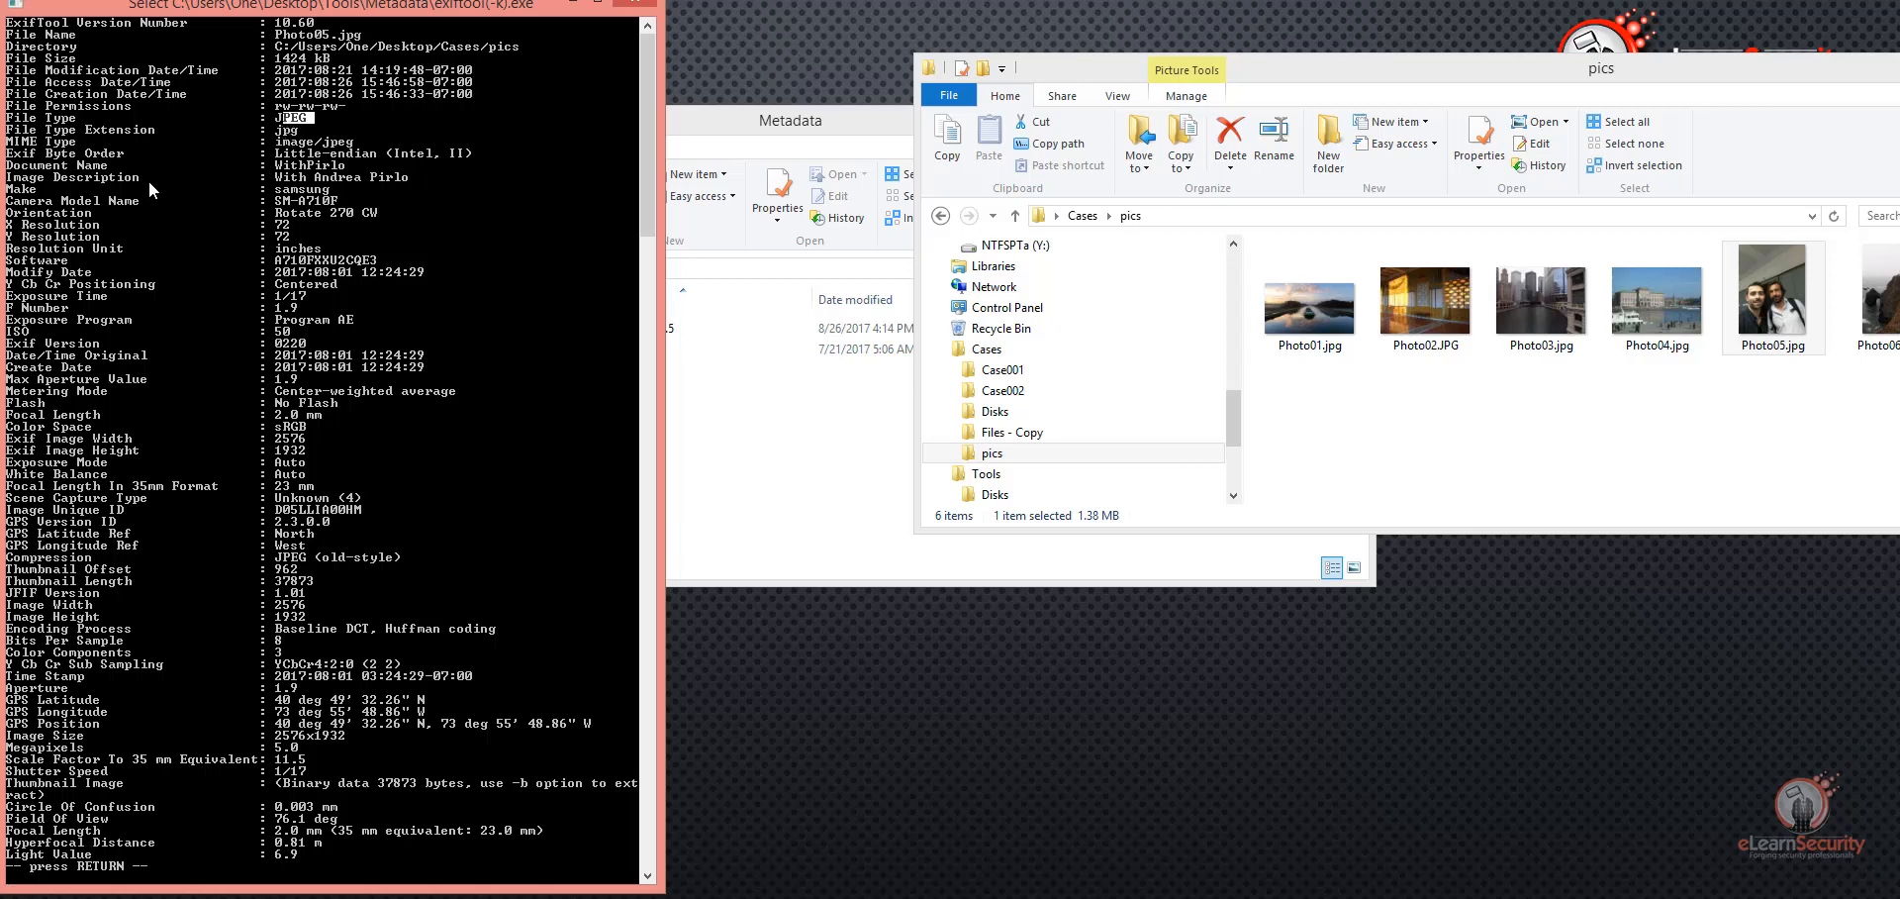
Step: Highlight the image description, camera model name and flash entries of Photo05.jpg
drag(8, 177, 406, 176)
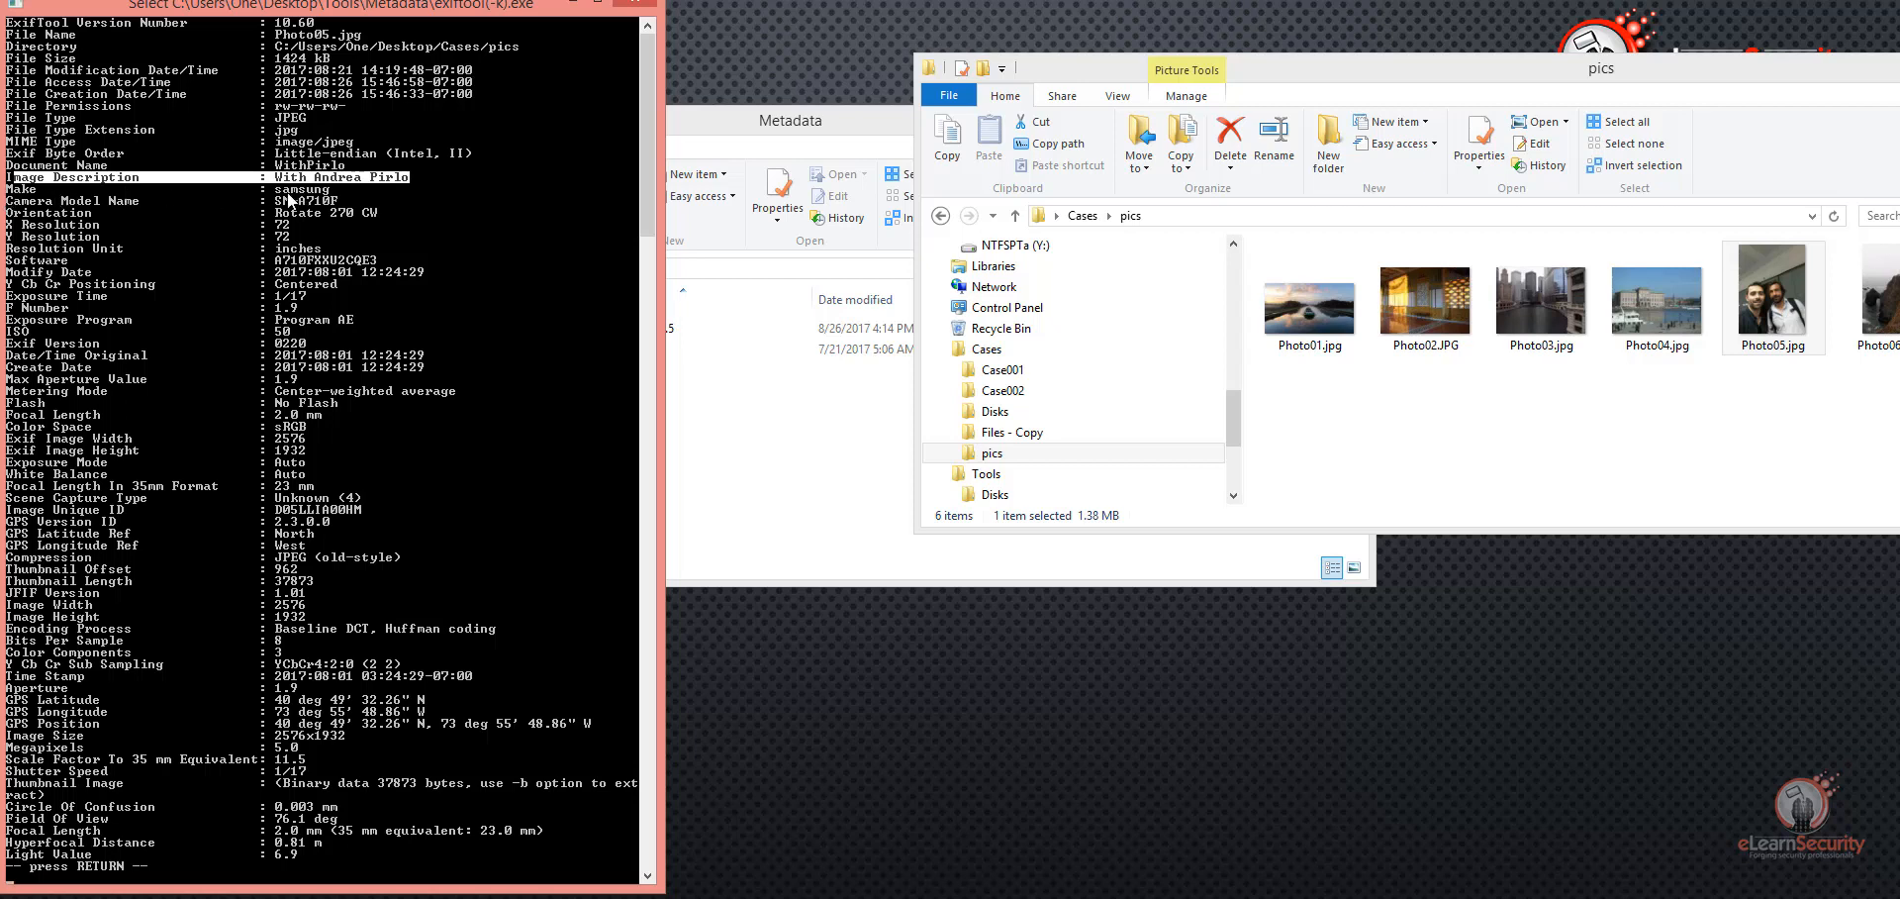
drag(276, 189, 330, 194)
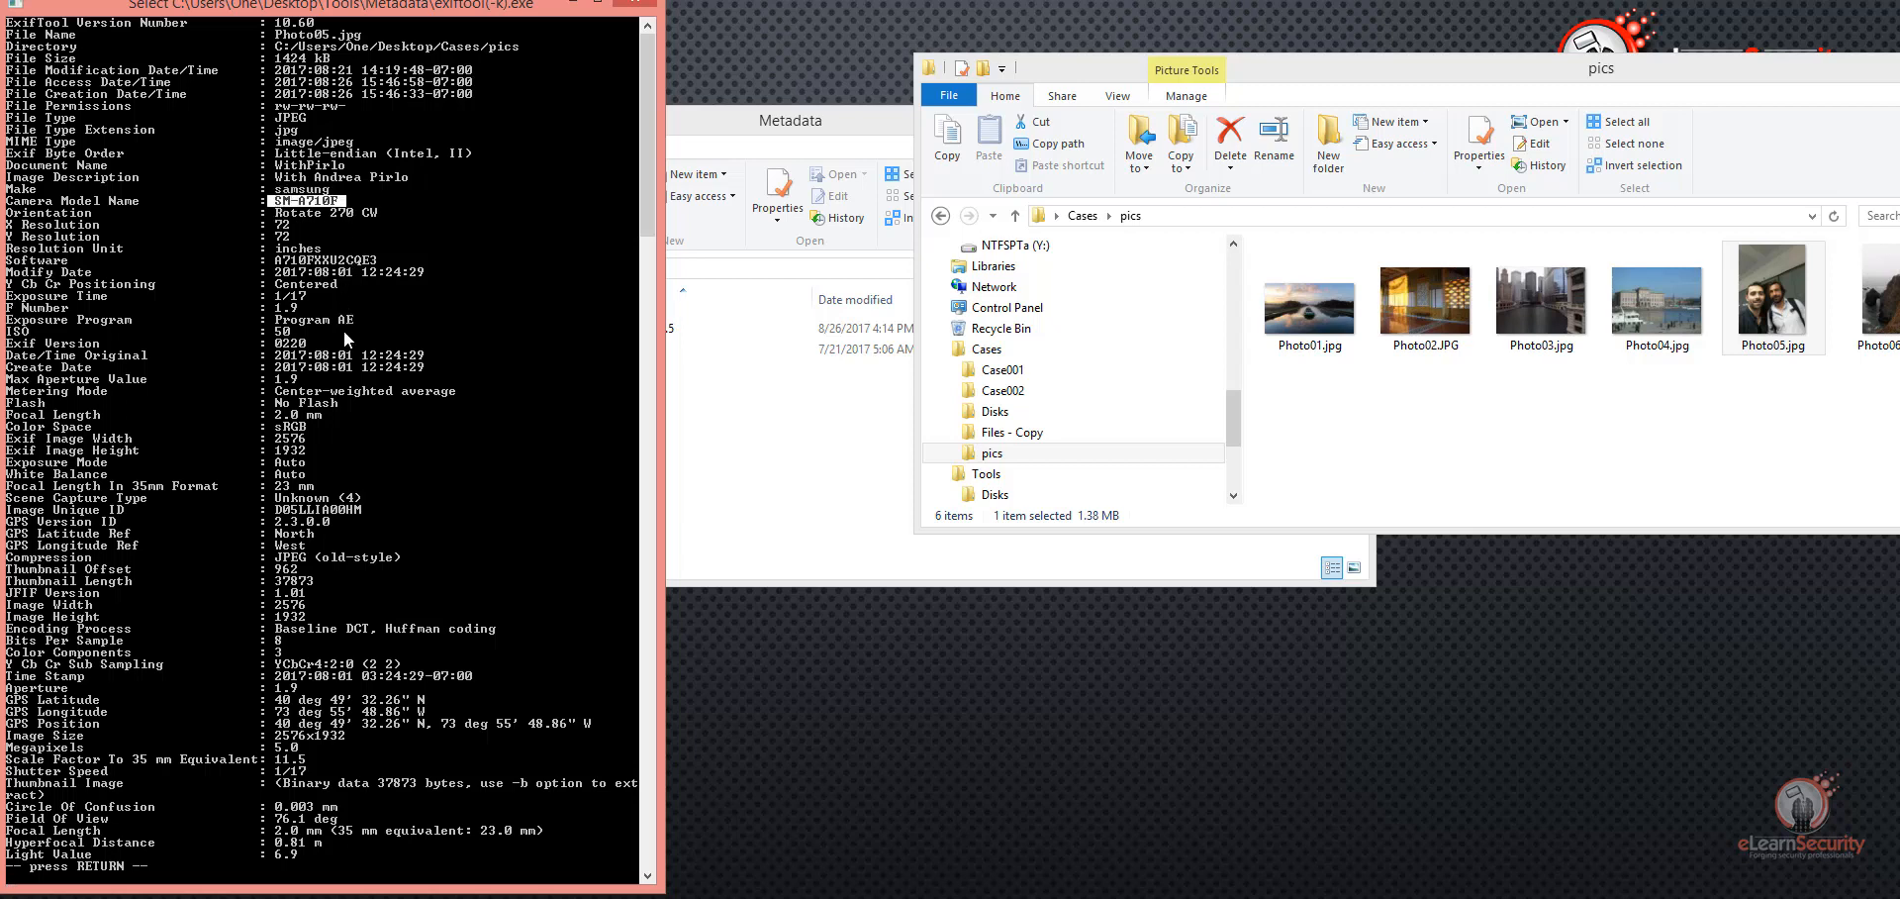
drag(7, 403, 322, 414)
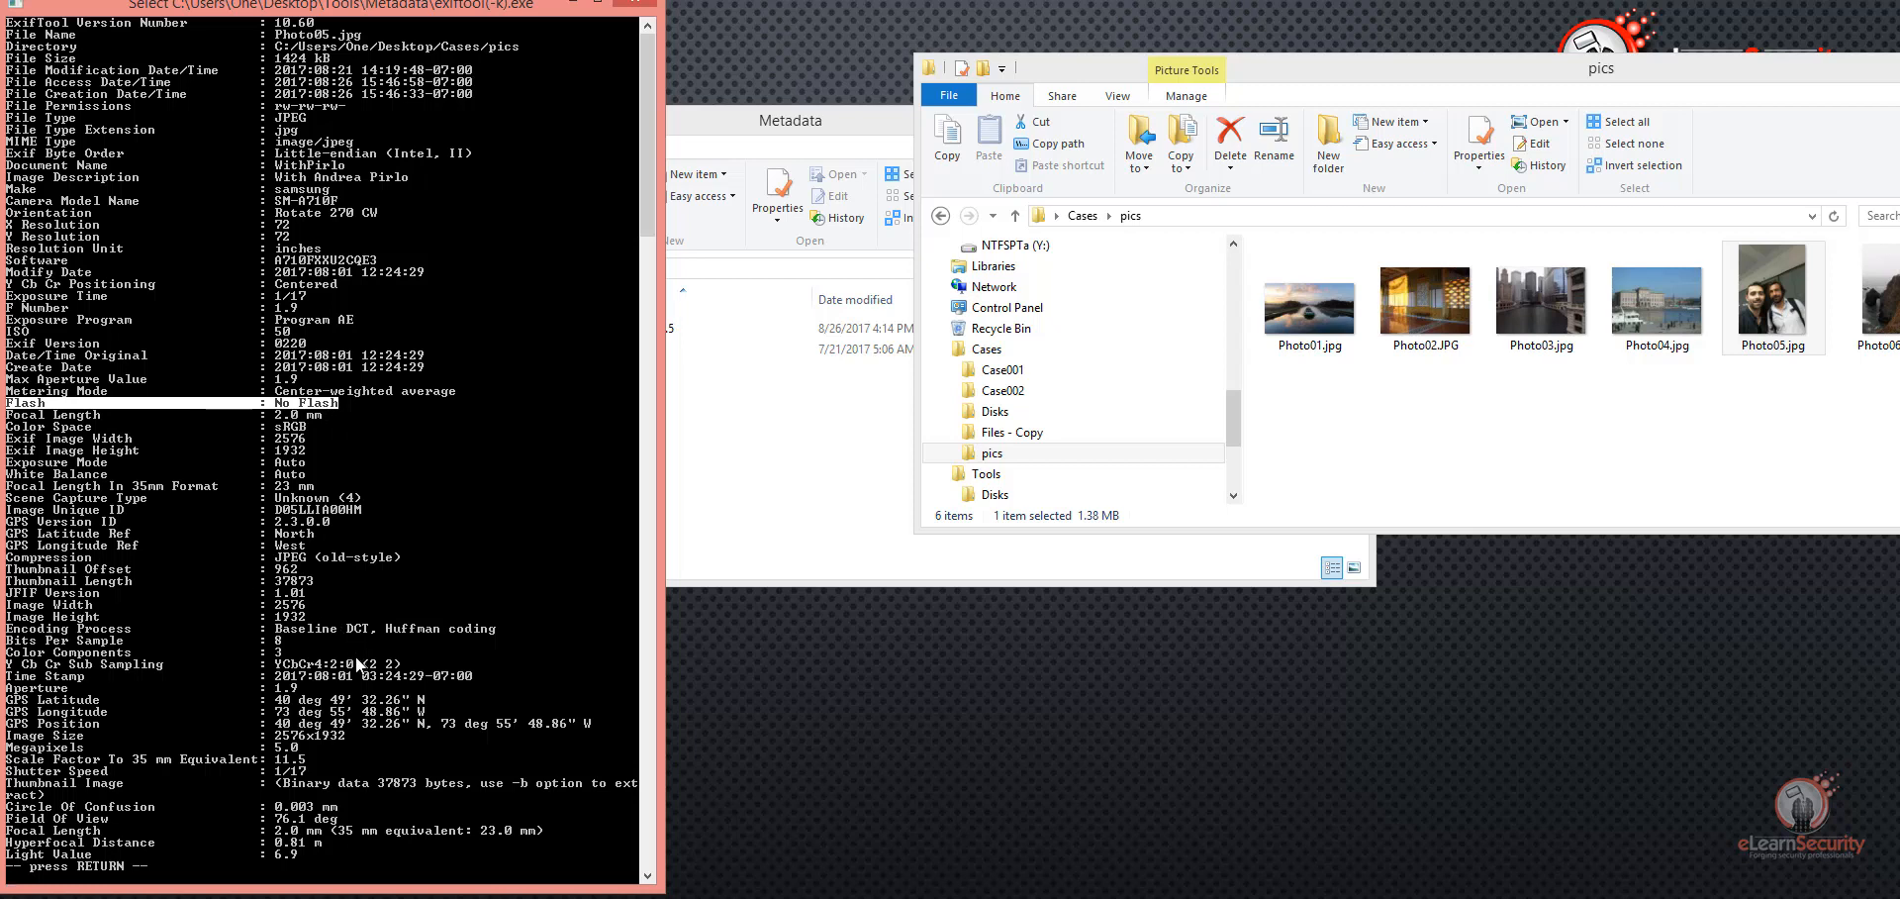
Step: Highlight the GPS latitude, longitude and position entries of Photo05.jpg and copy the GPS Position value
scroll(376, 661, down, 2)
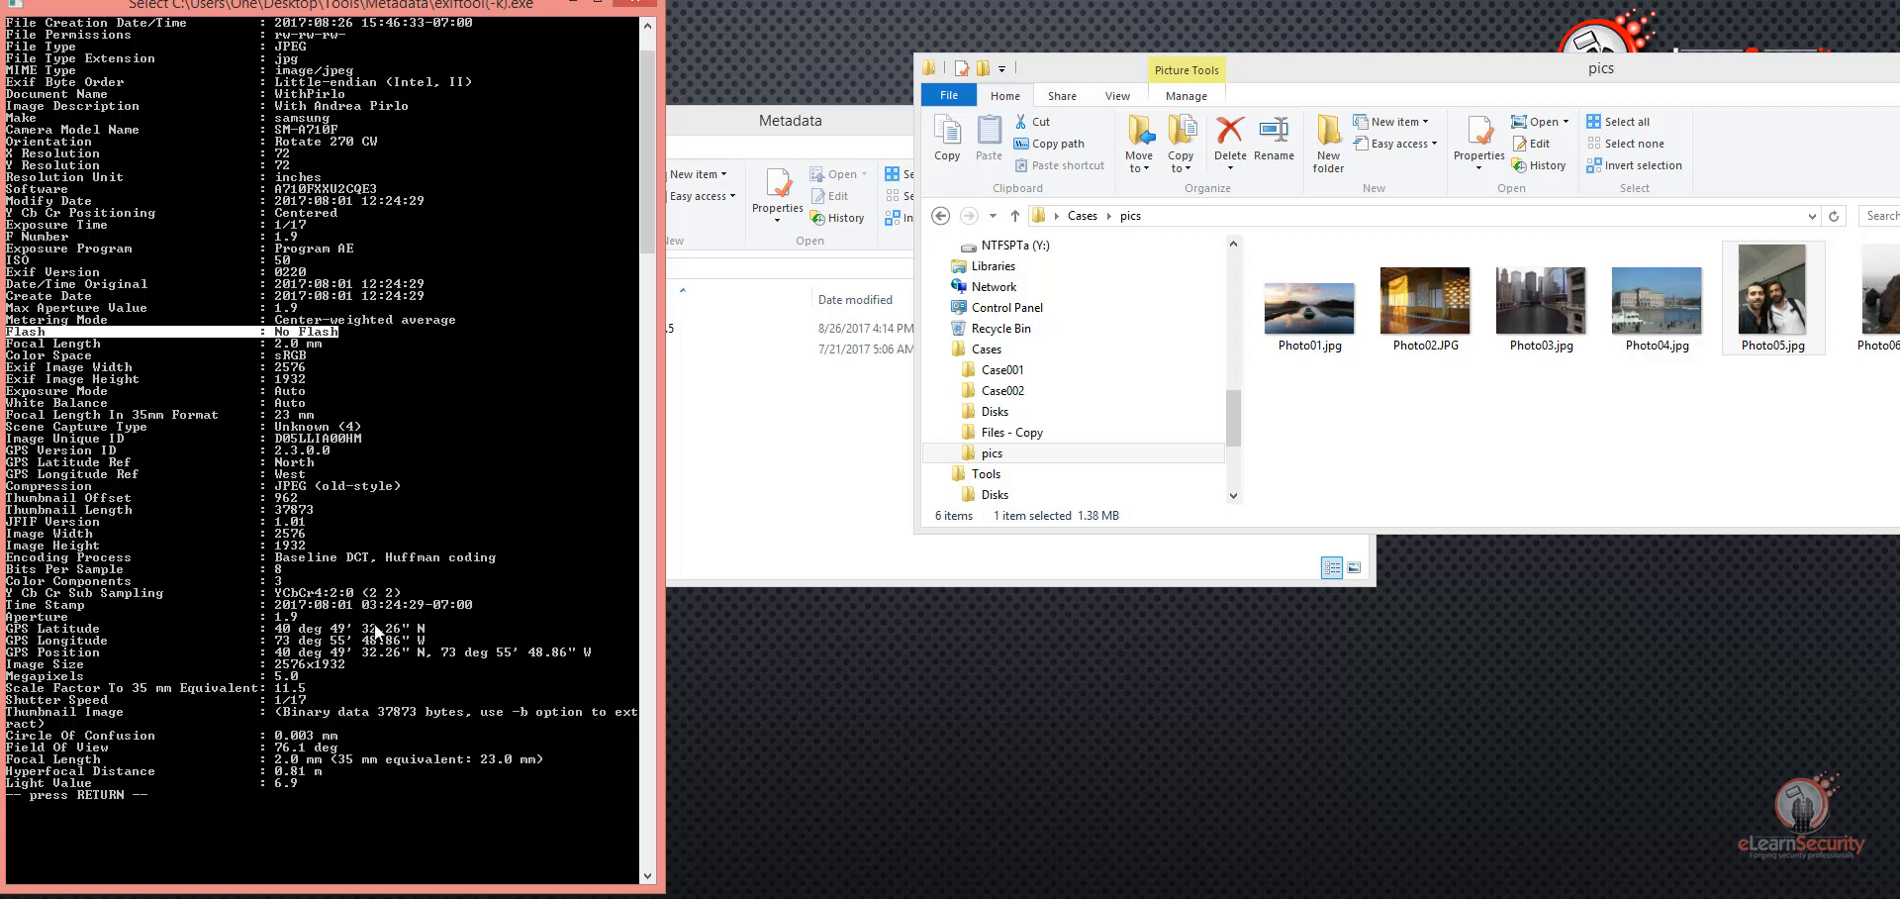
drag(12, 629, 436, 655)
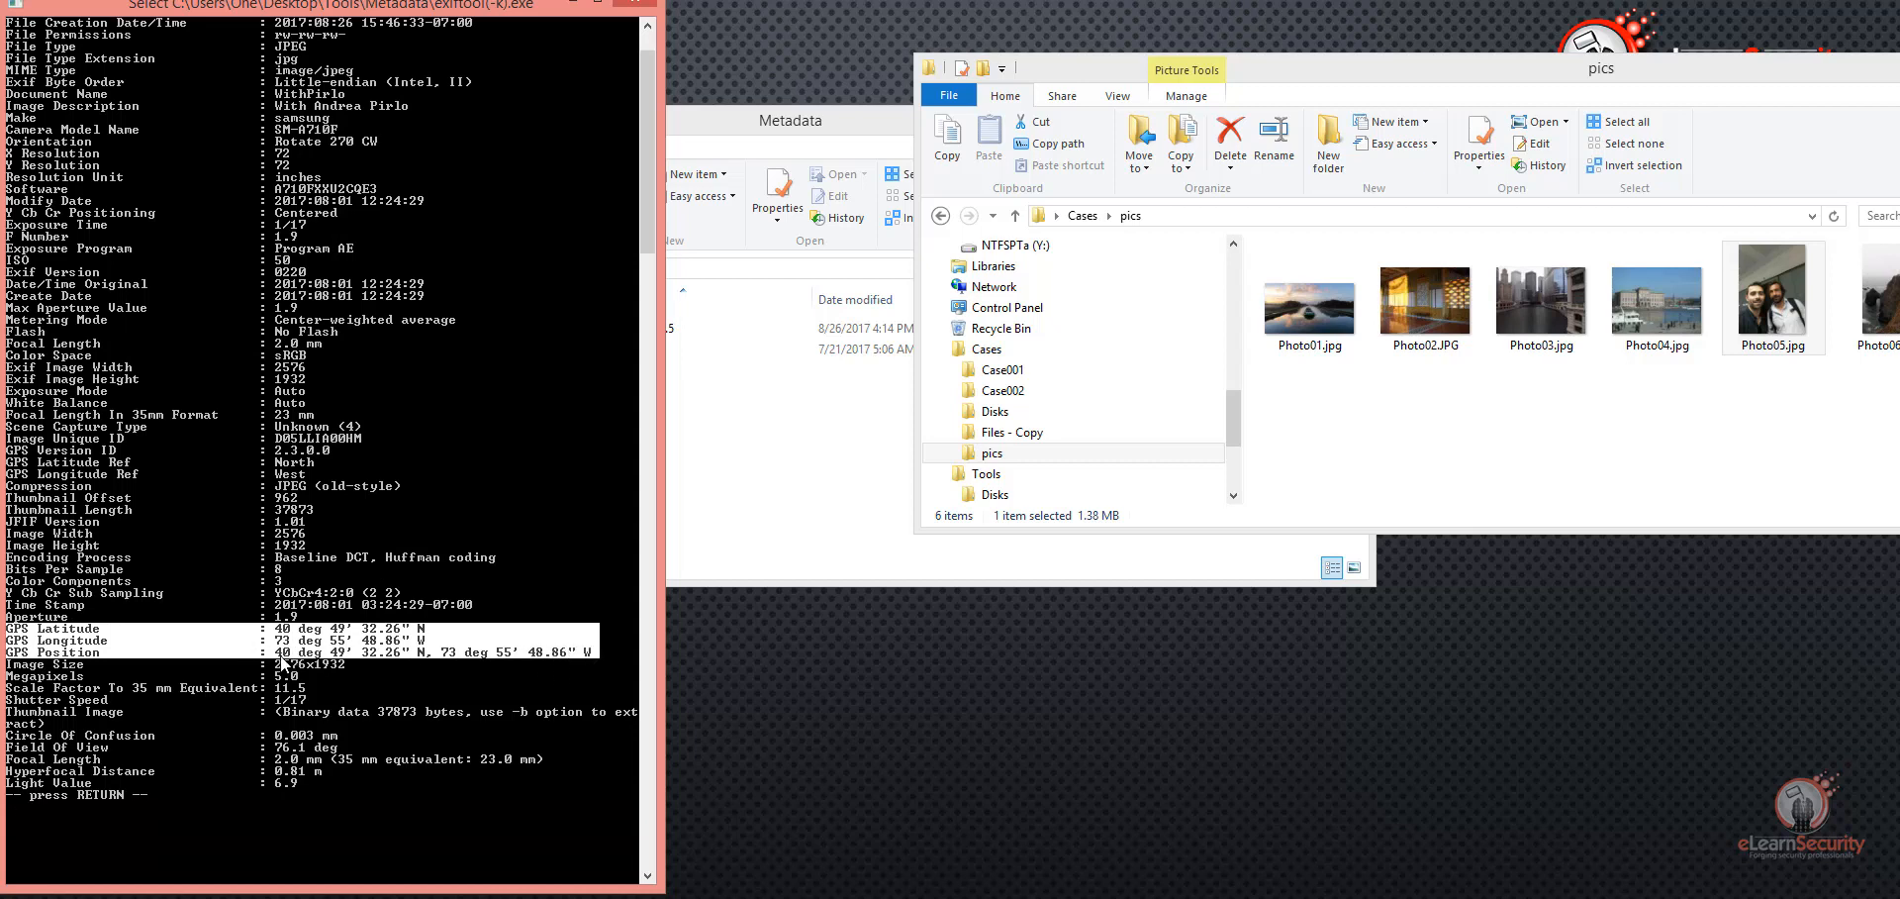
drag(278, 653, 593, 656)
key(ctrl+c)
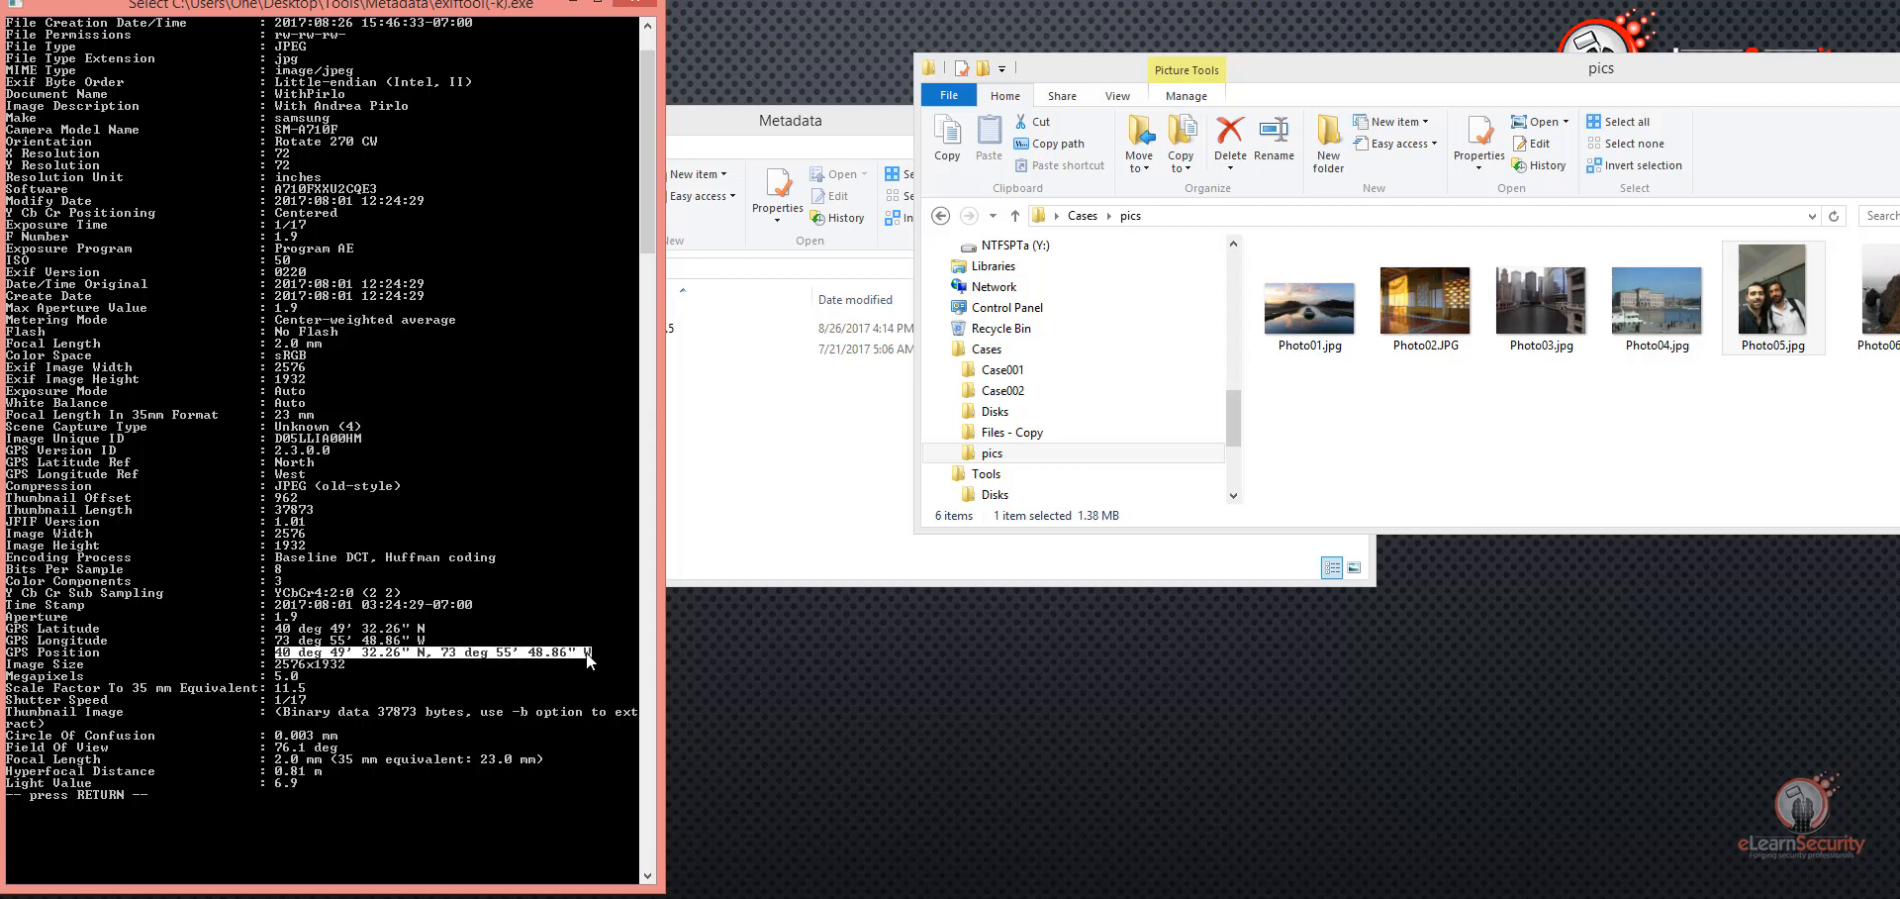
right_click(520, 650)
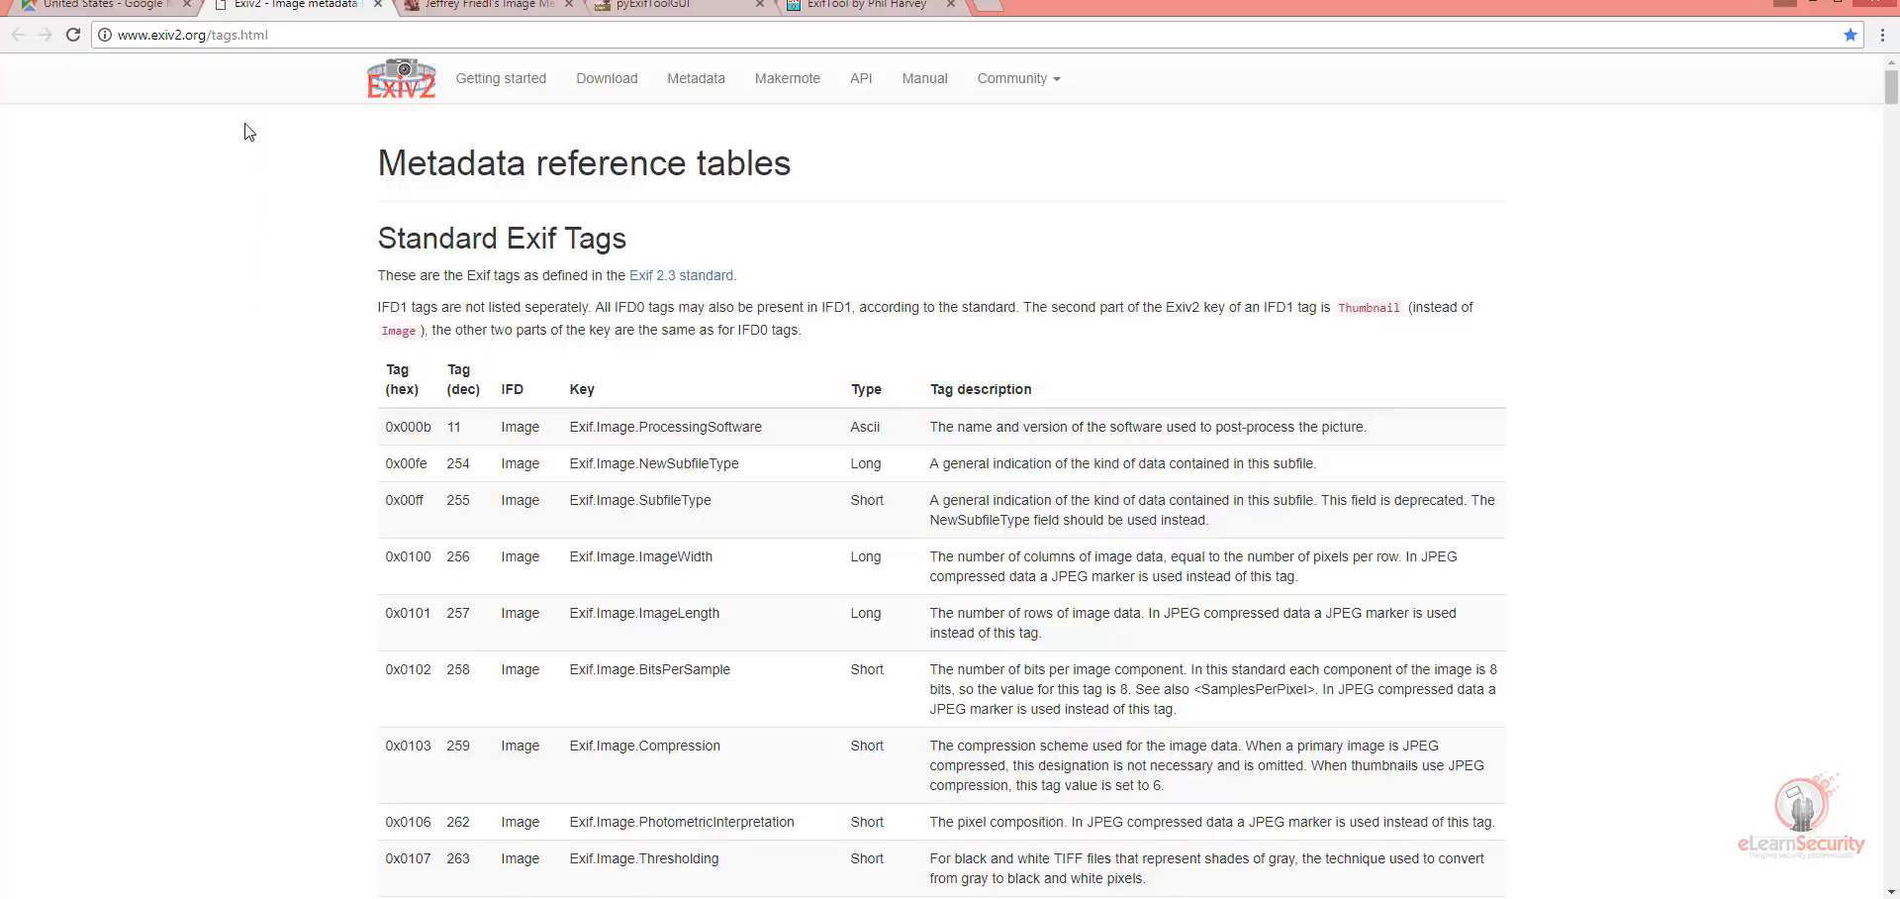
Step: Switch to Google Maps in the browser, paste the copied GPS position, remove both "deg" words and search for 40 49' 32.26" N, 73 55' 48.86" W
click(134, 14)
double_click(150, 83)
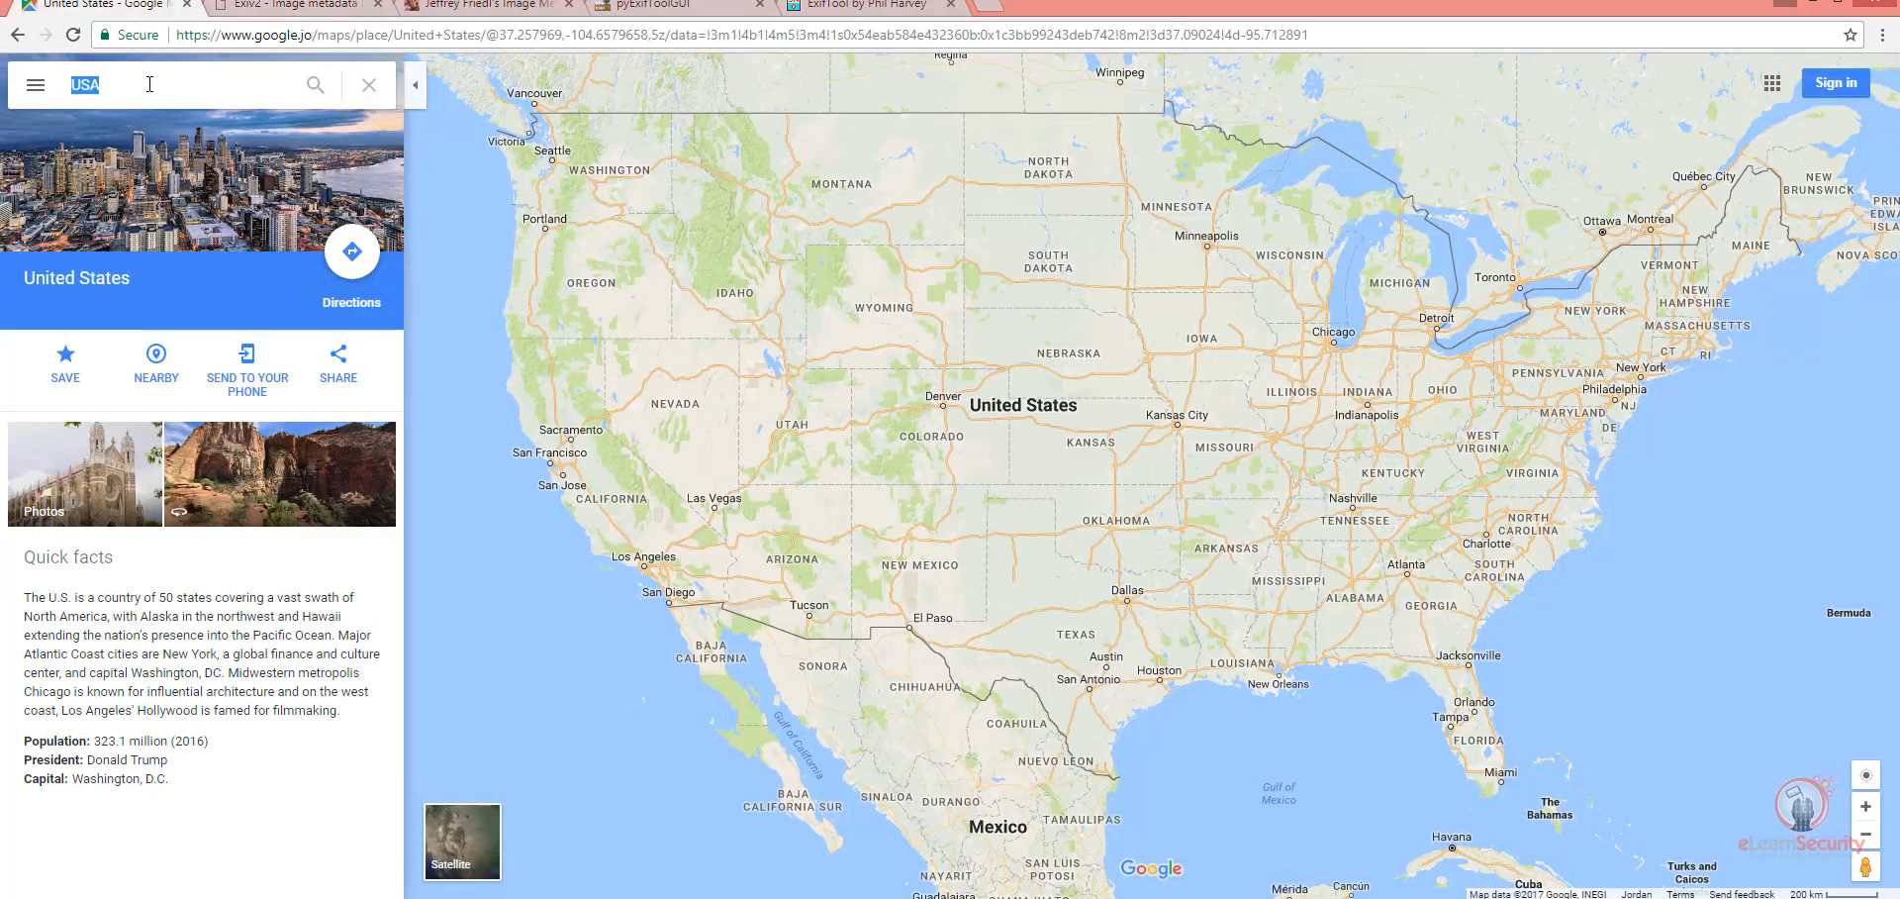
right_click(148, 84)
click(194, 170)
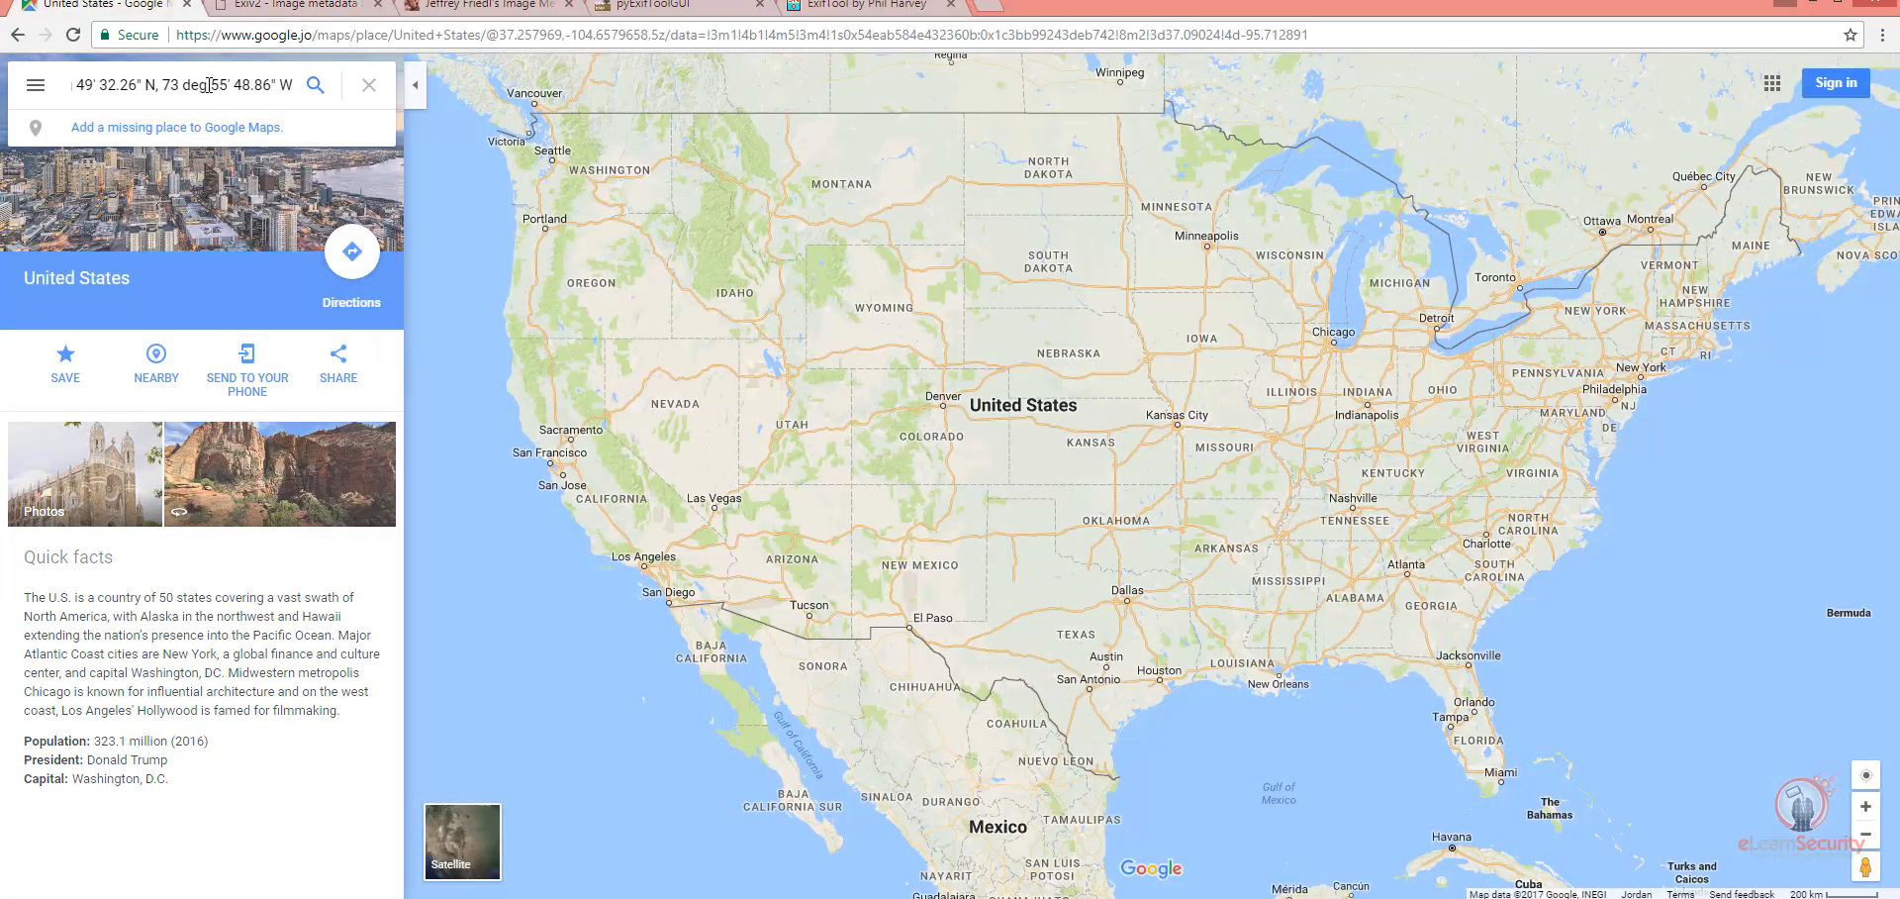
double_click(194, 84)
key(BackSpace)
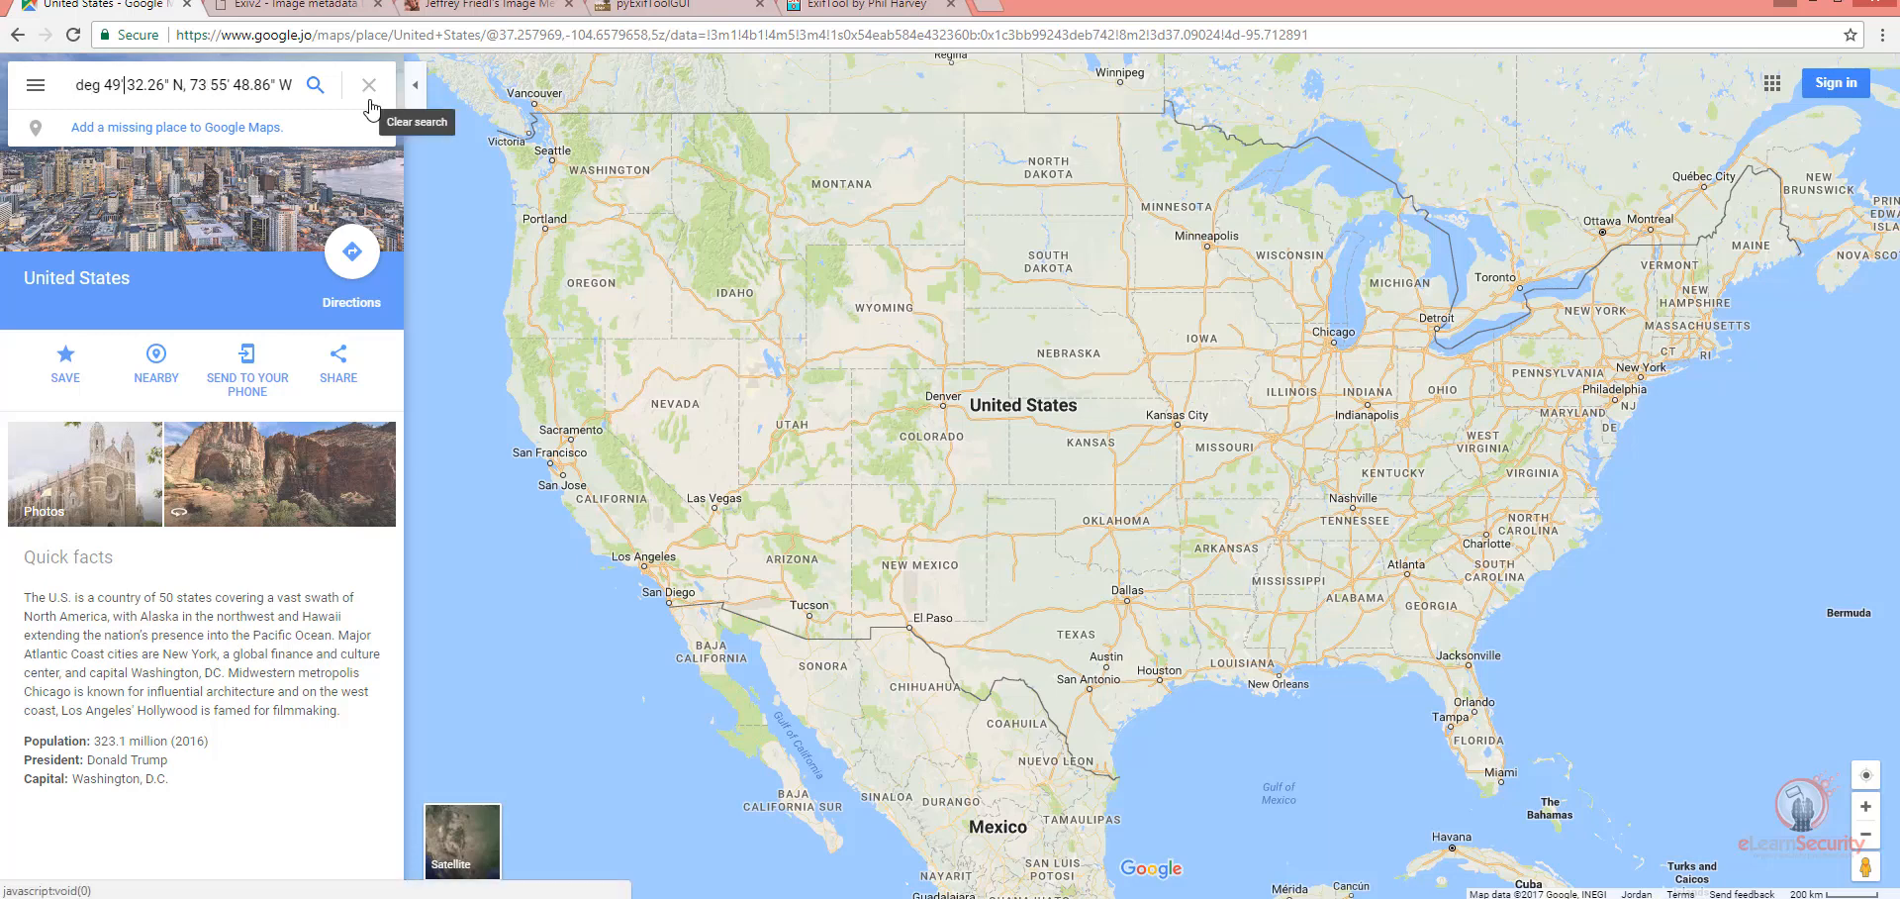
key(BackSpace)
key(BackSpace)
key(BackSpace)
key(Return)
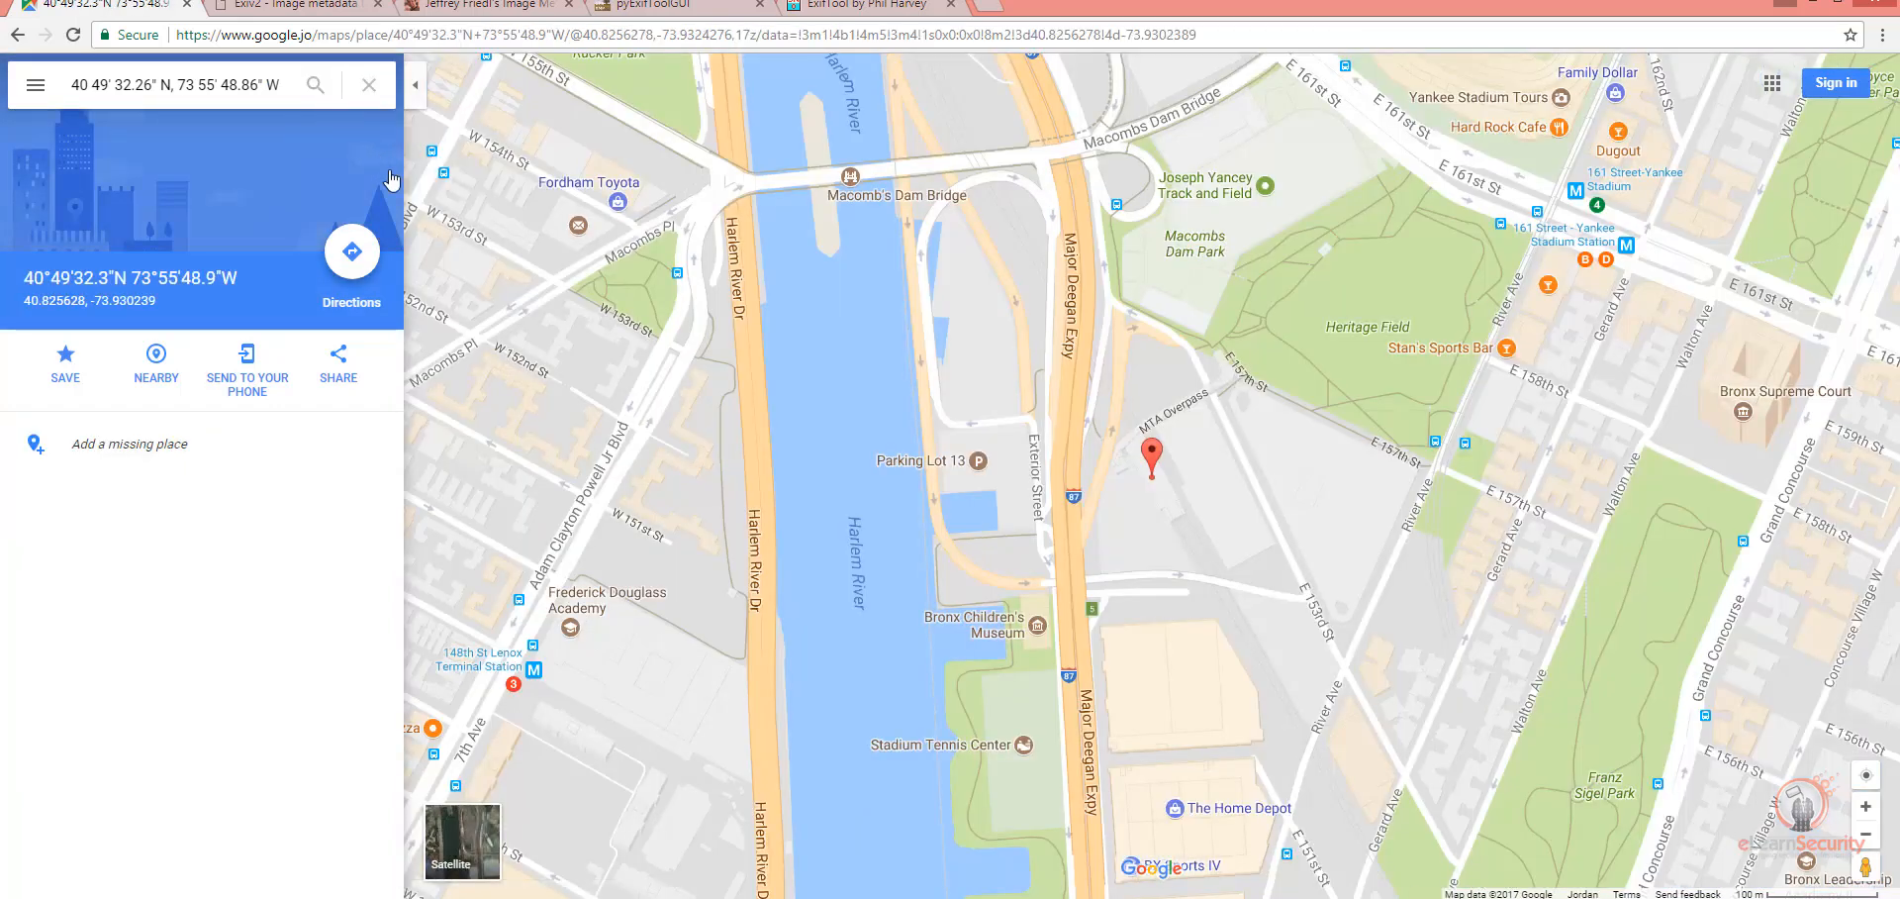
Step: Inspect the map around the coordinate marker, open the Metro North Station, Yankee Stadium place details and highlight Yankee Stadium in the name
click(1152, 457)
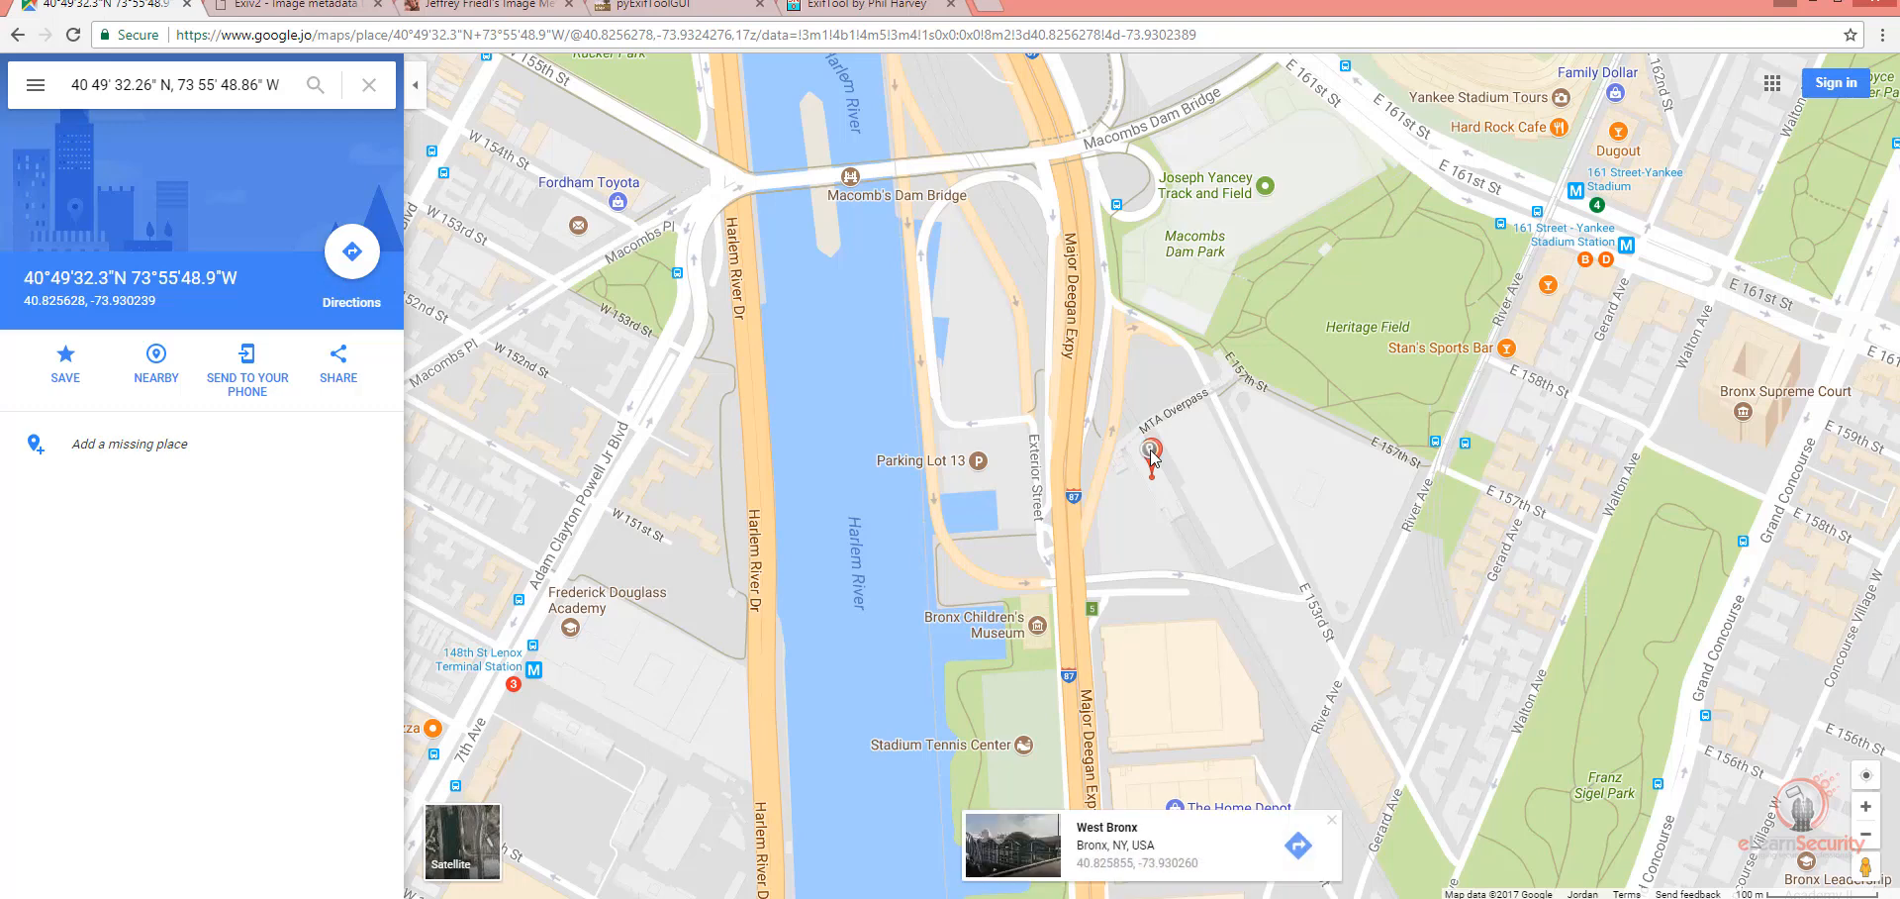
scroll(1153, 475, up, 1)
click(1153, 482)
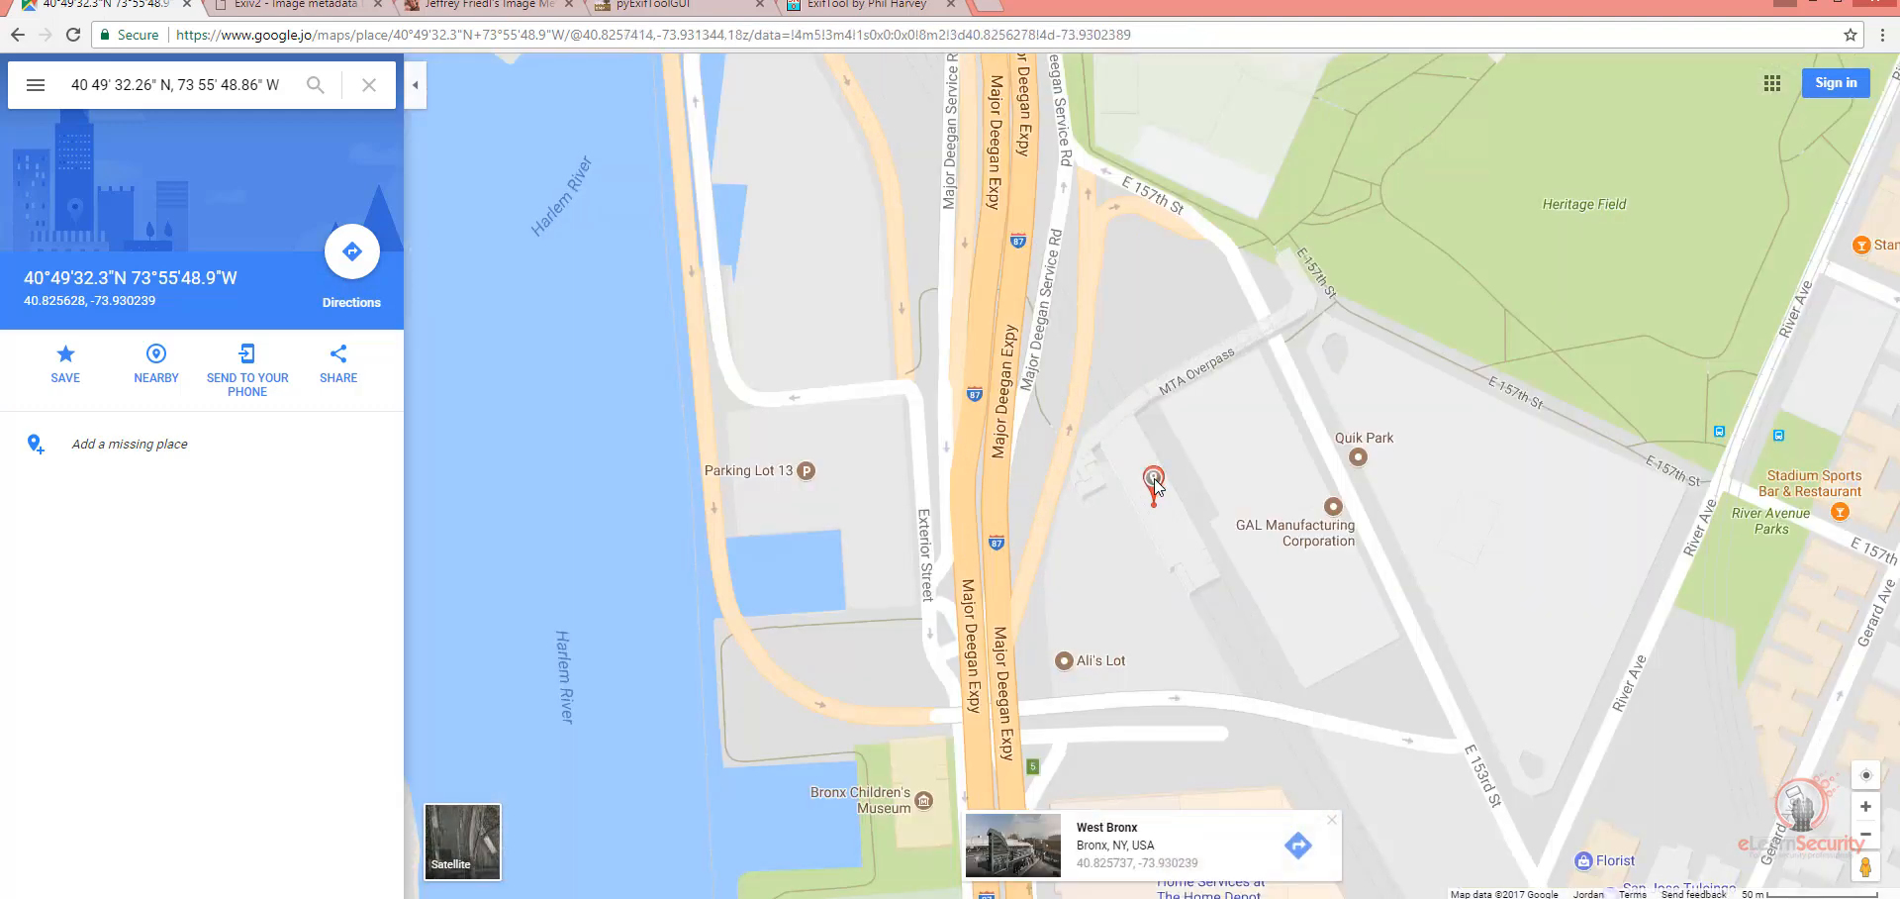
click(1154, 482)
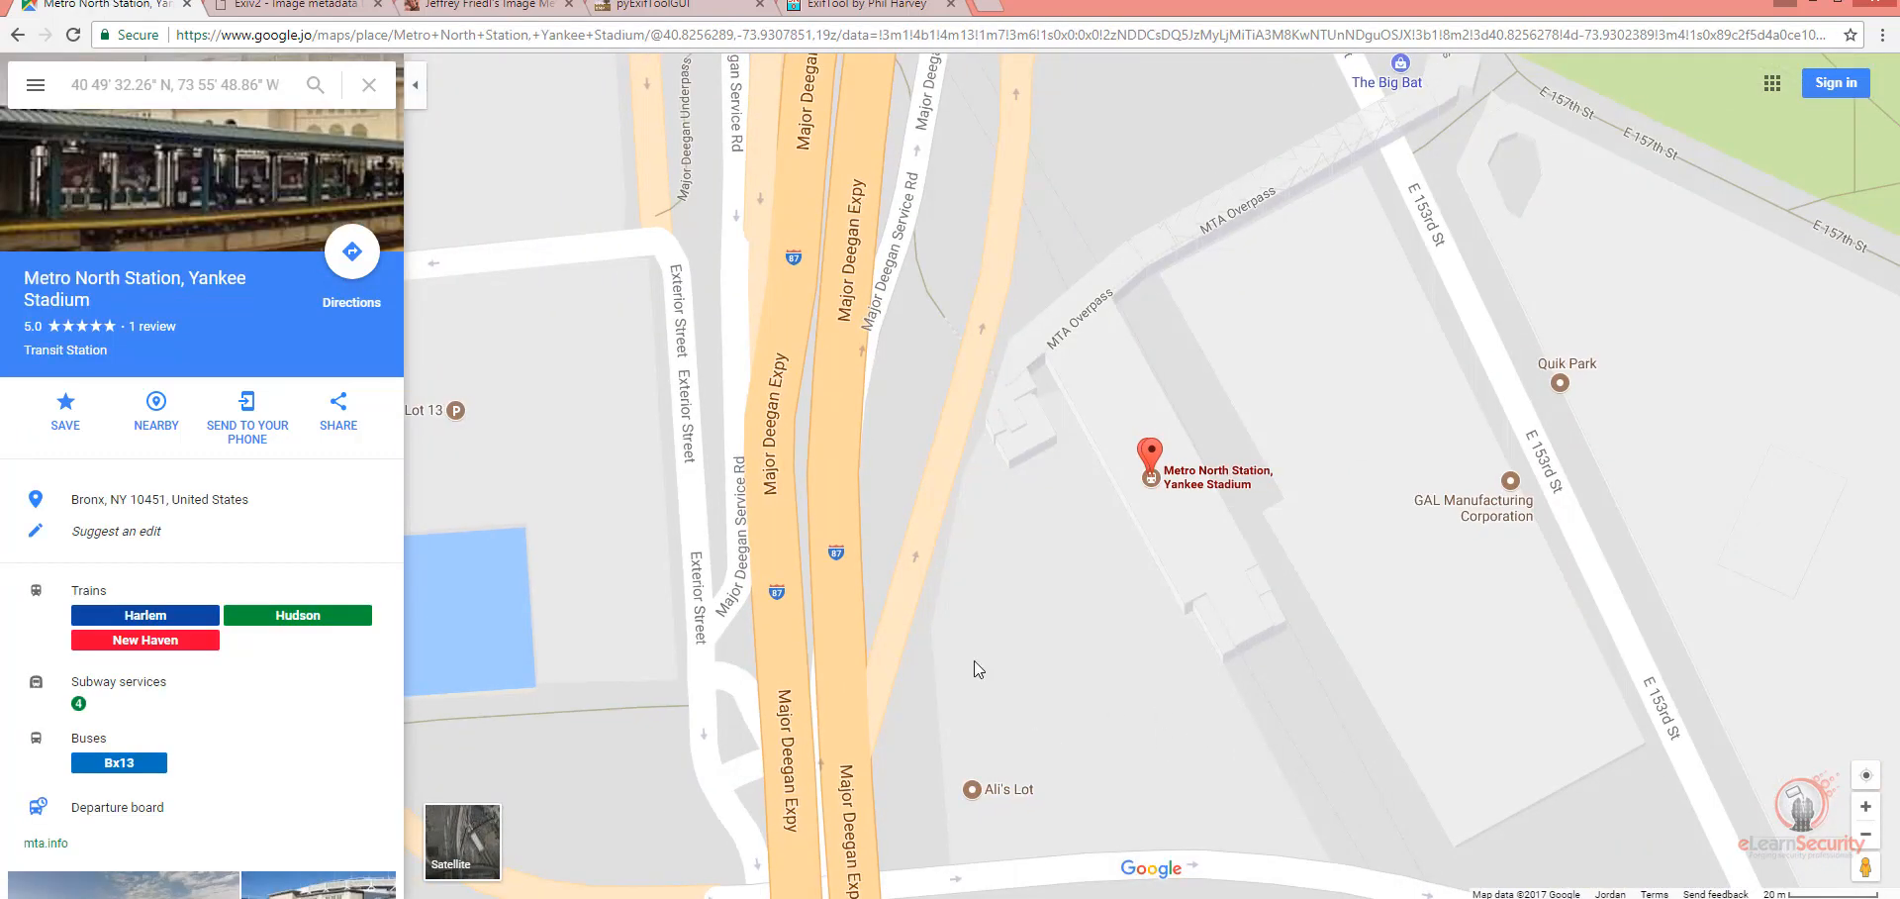
drag(253, 285, 257, 297)
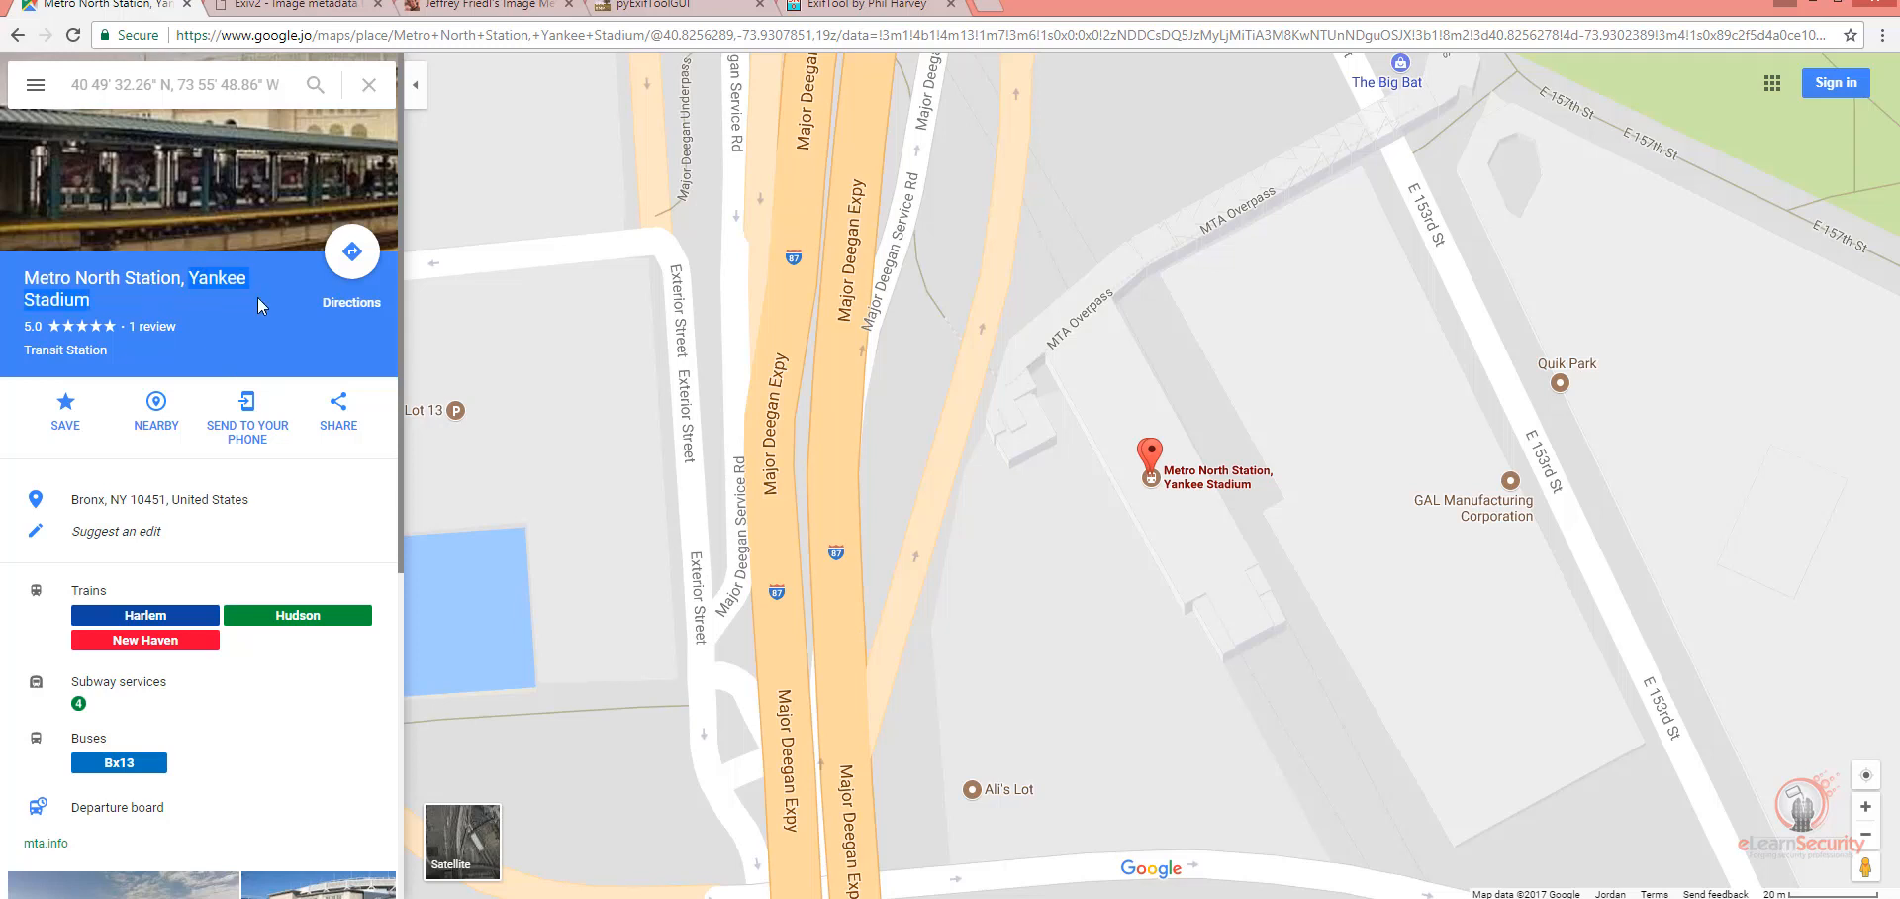
click(257, 305)
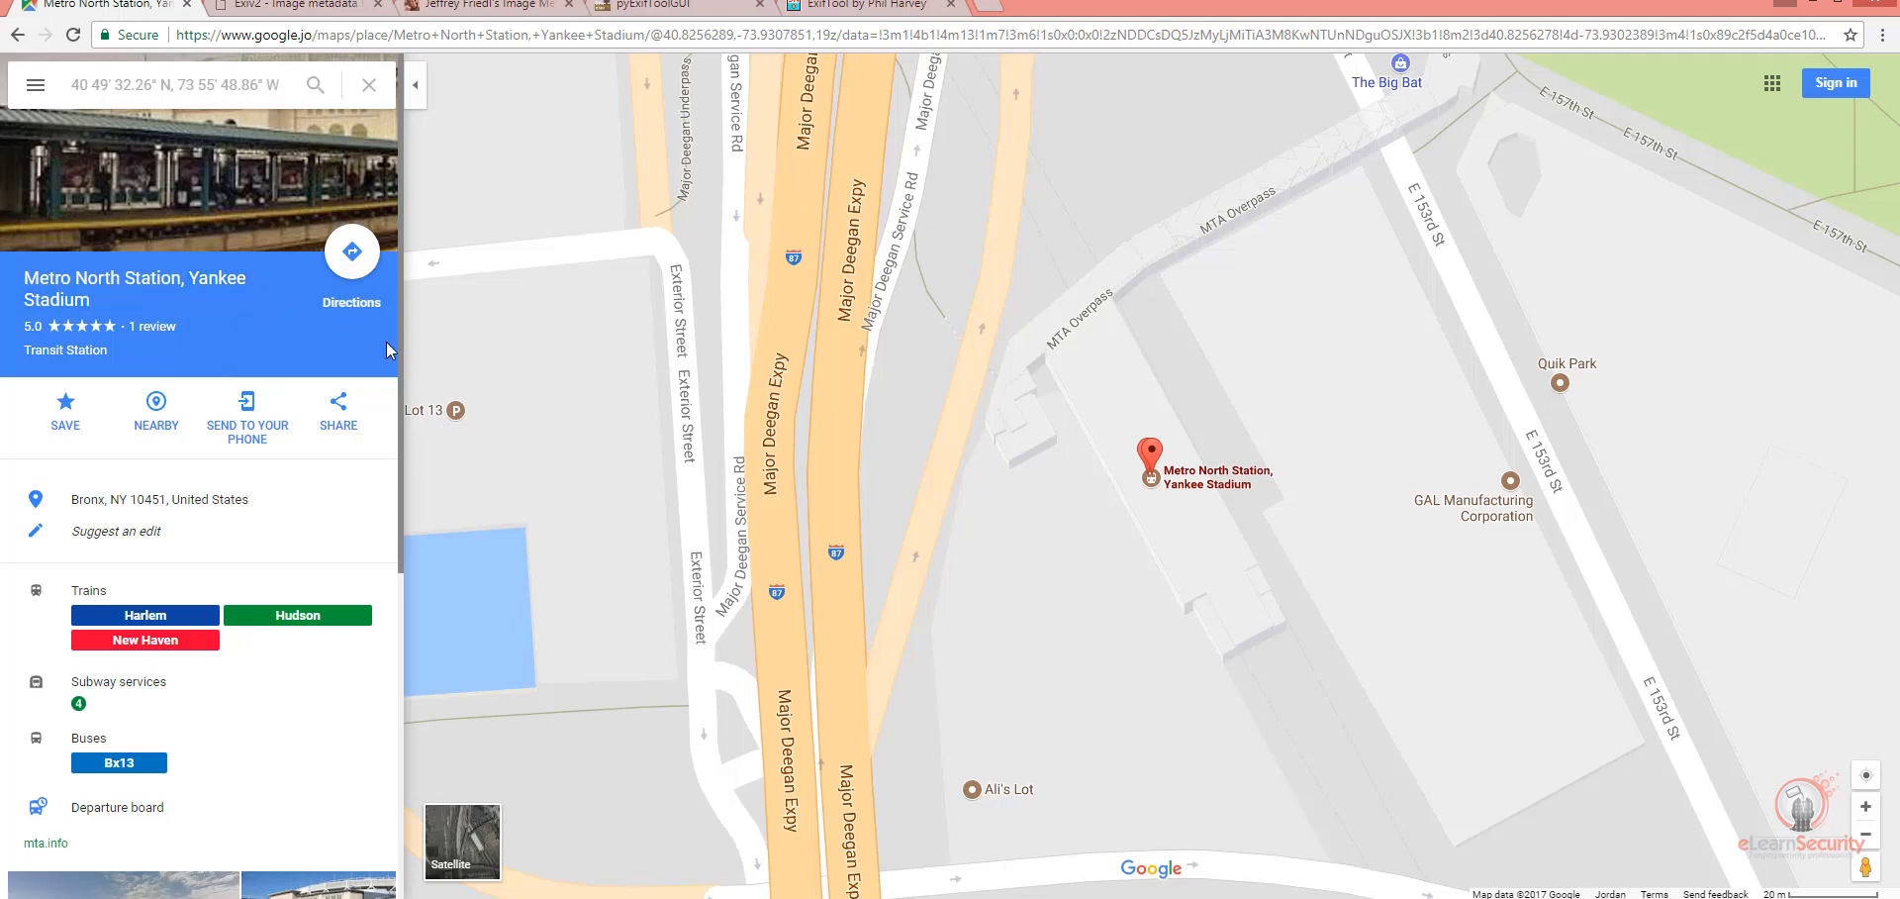
Step: Open Photo05.jpg from the pics folder in Windows Photo Viewer, view it, and close the viewer
click(485, 896)
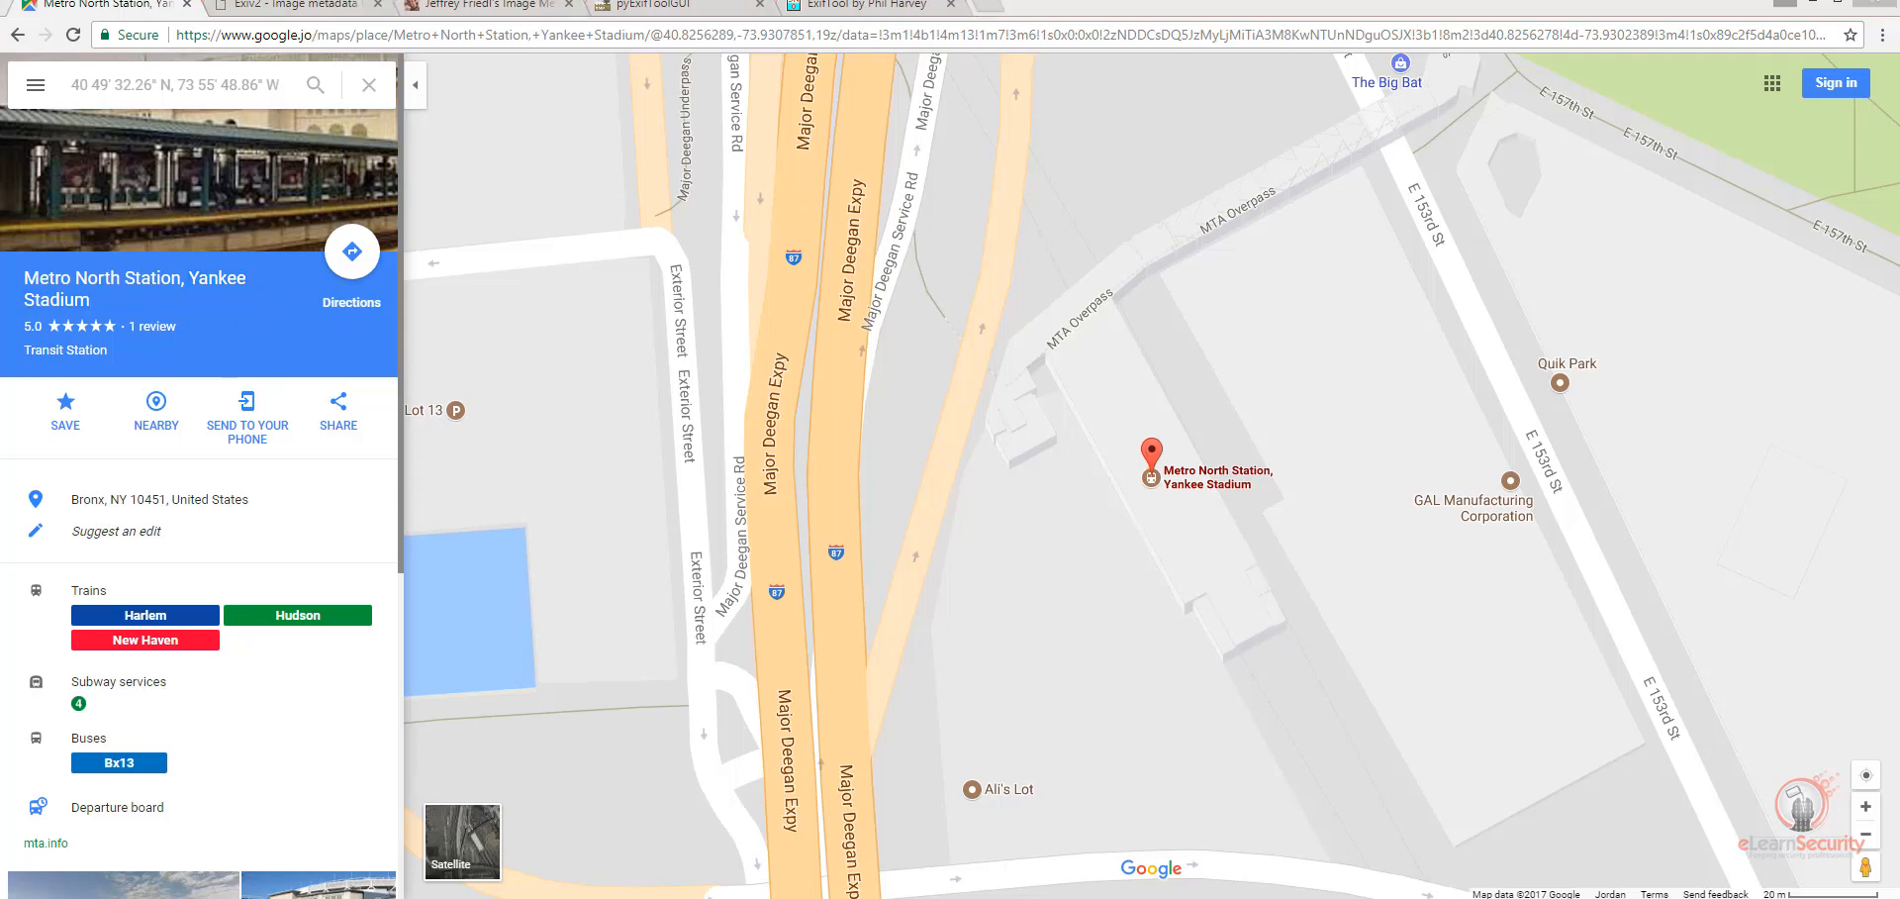
double_click(1760, 326)
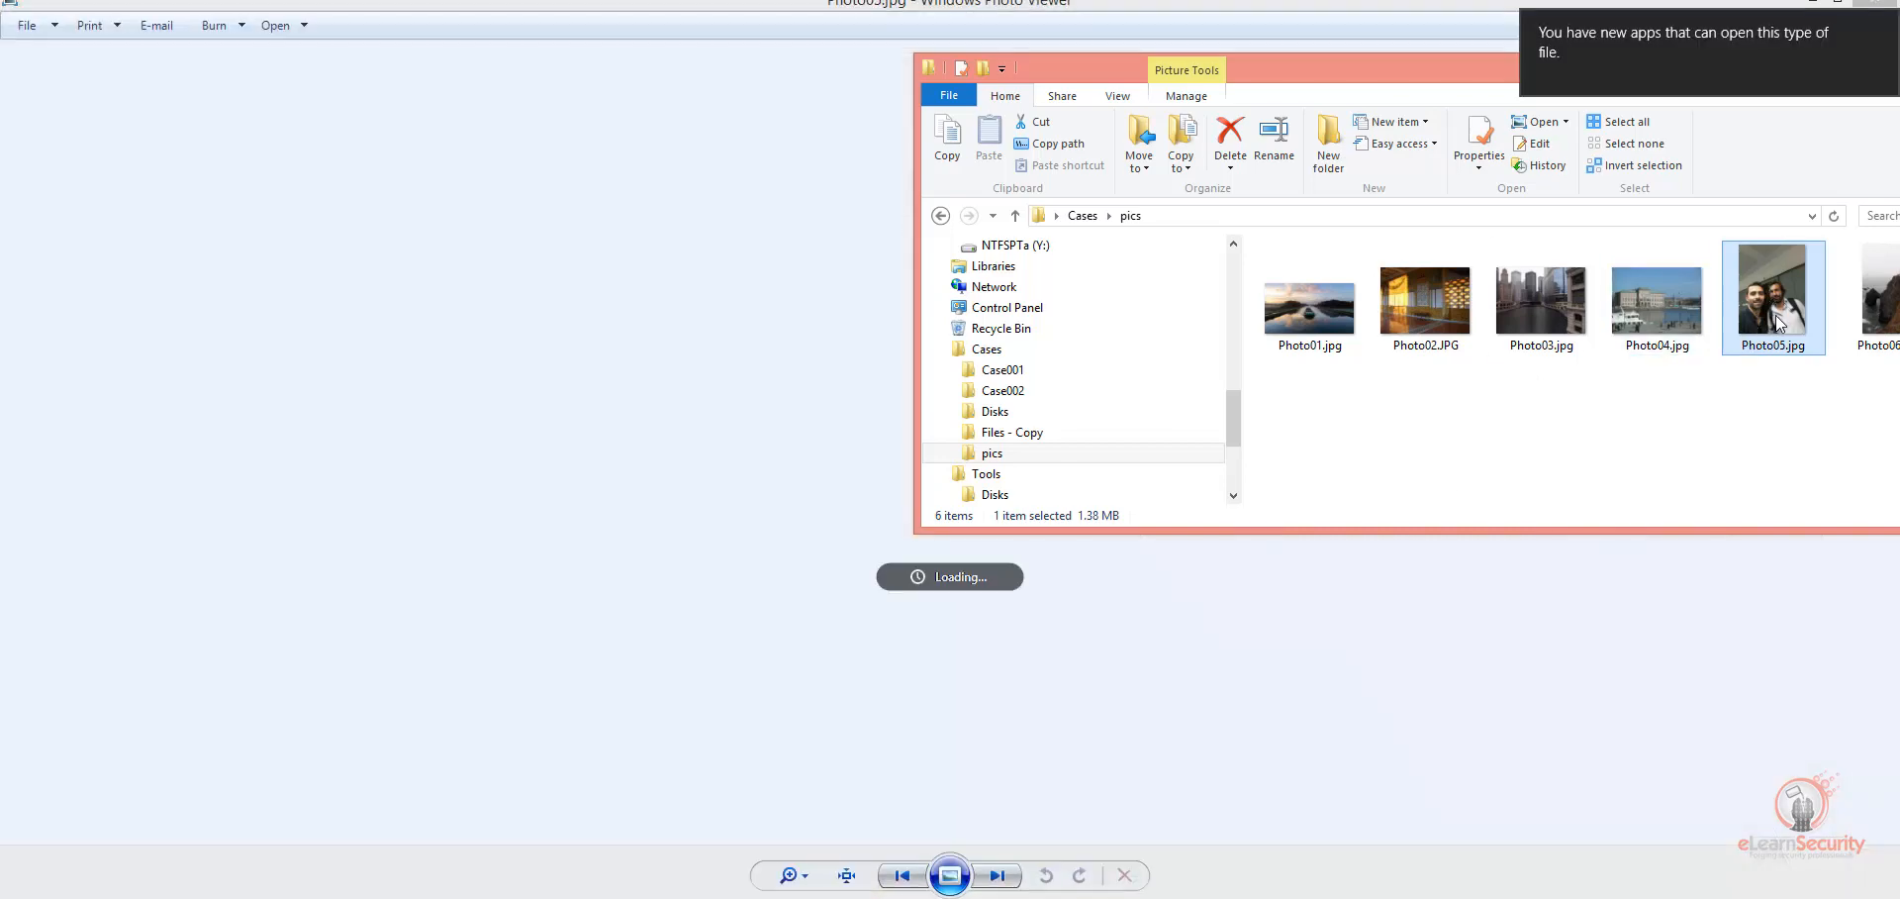
click(760, 369)
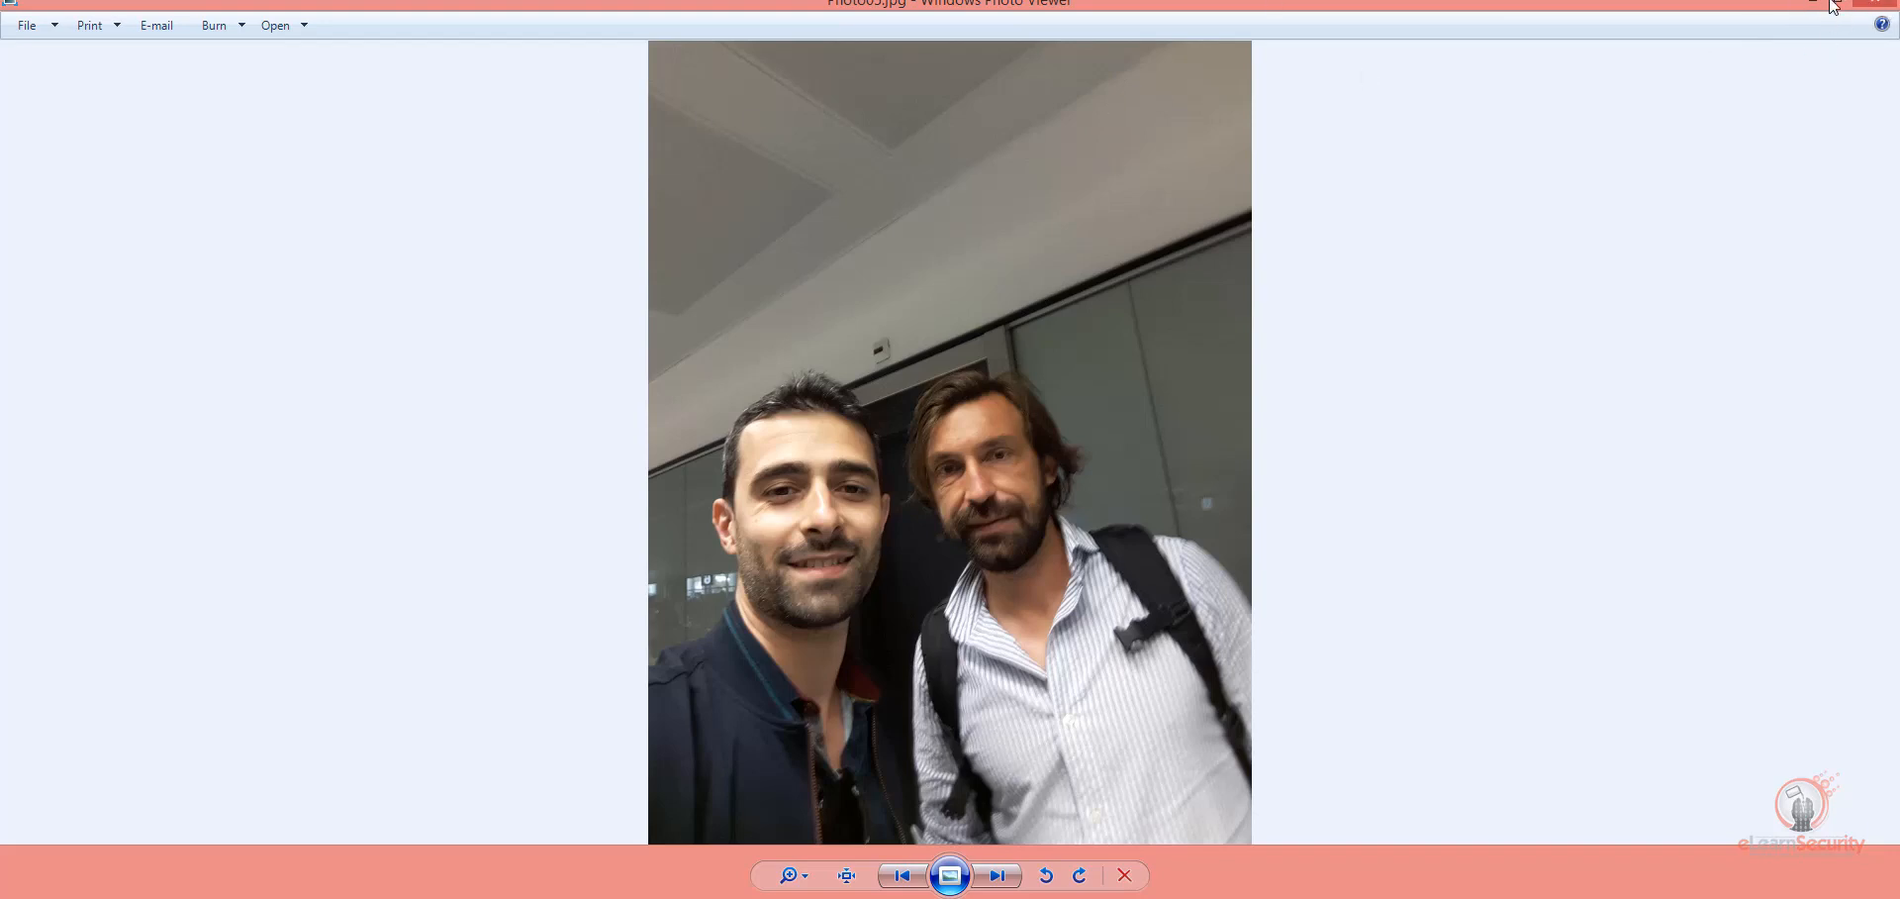
click(1874, 12)
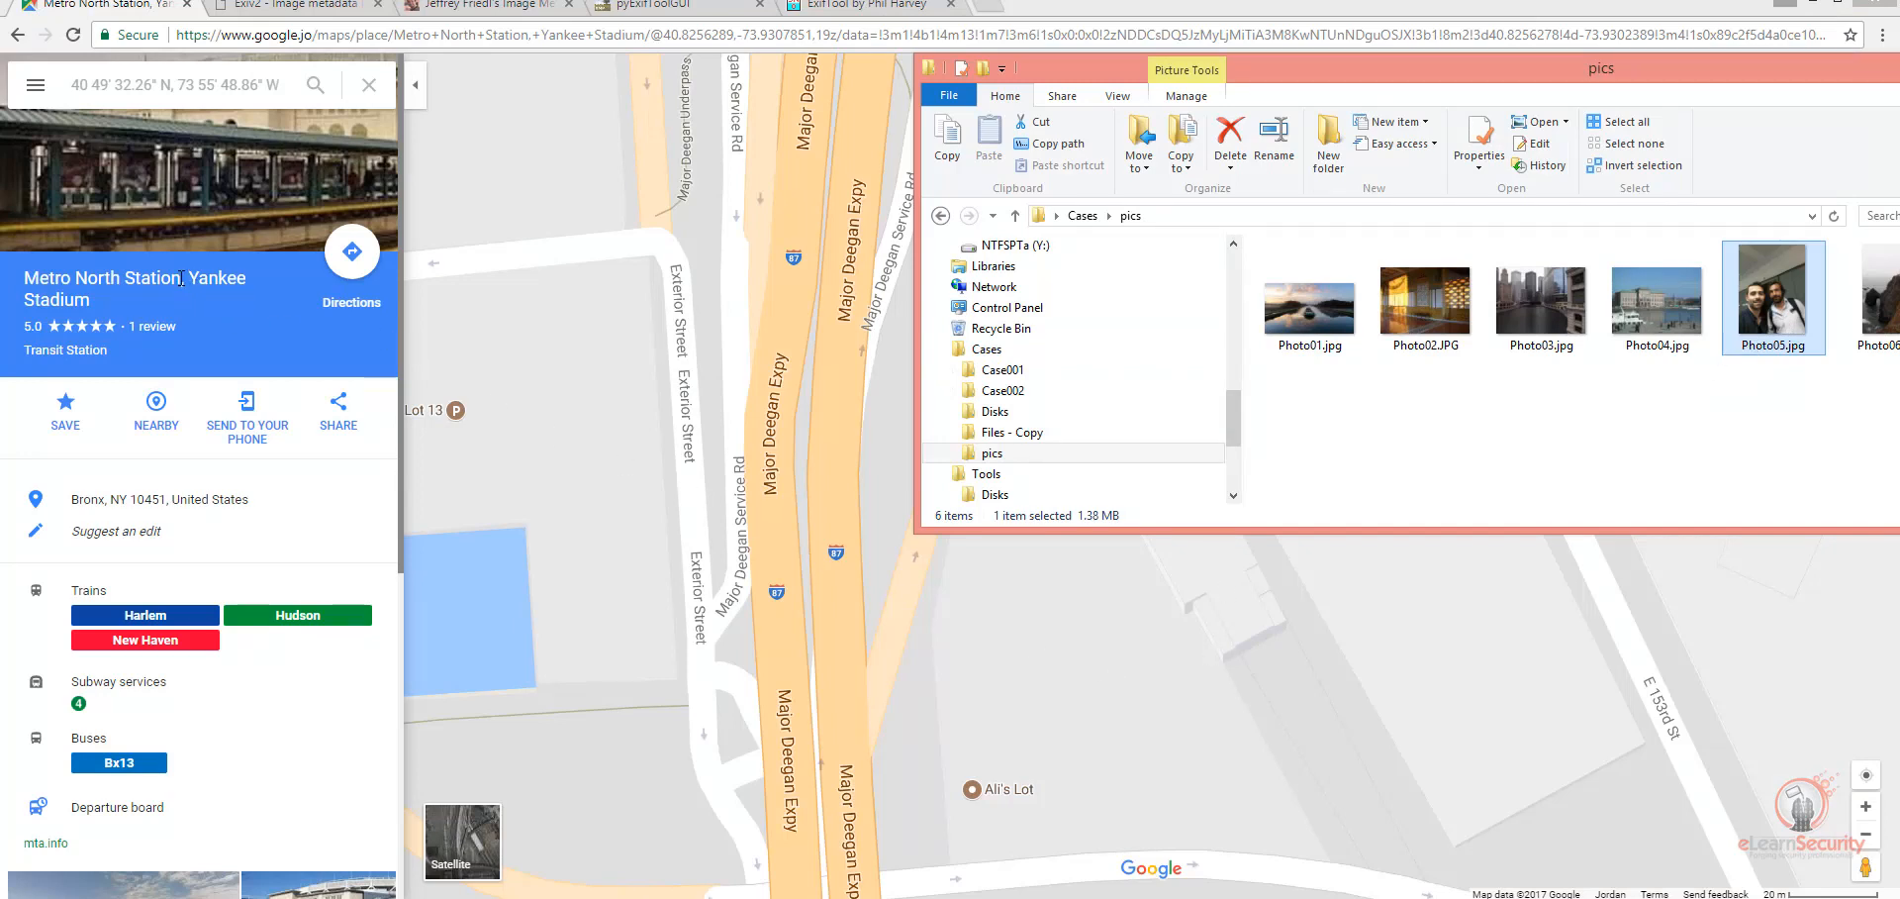
Step: Highlight "Yankee" in the station's place name and close the Google Maps and Exiv2 pages
drag(185, 277, 238, 284)
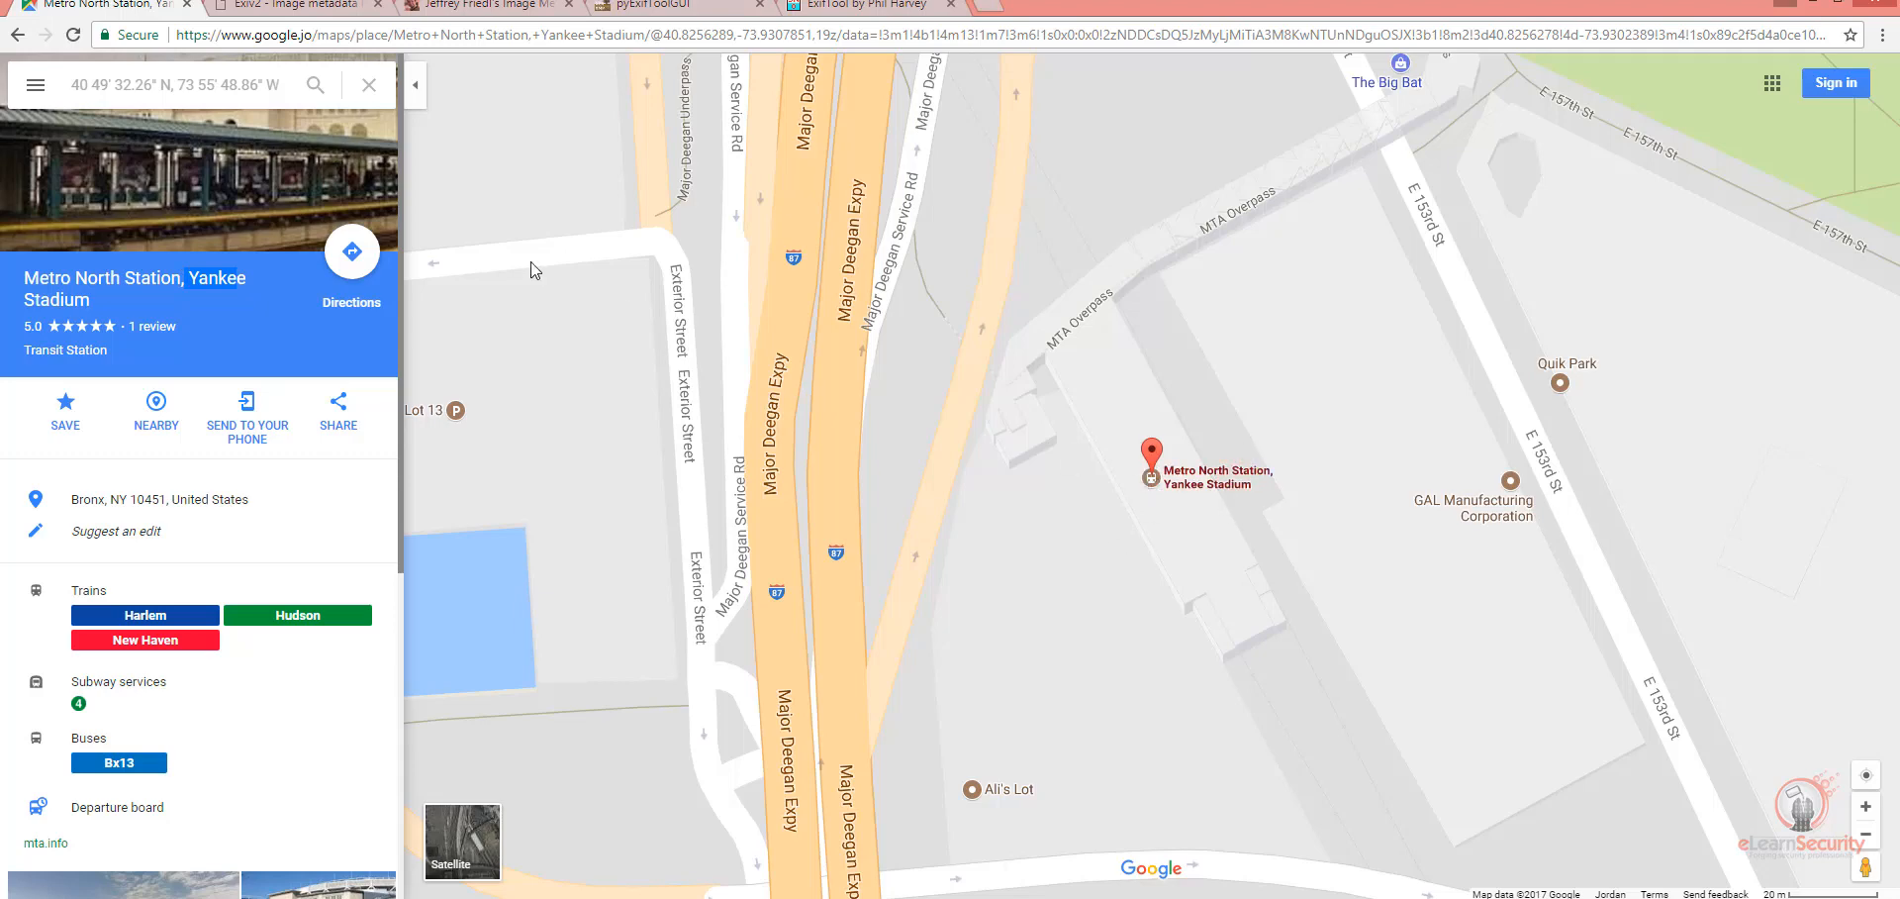
click(188, 6)
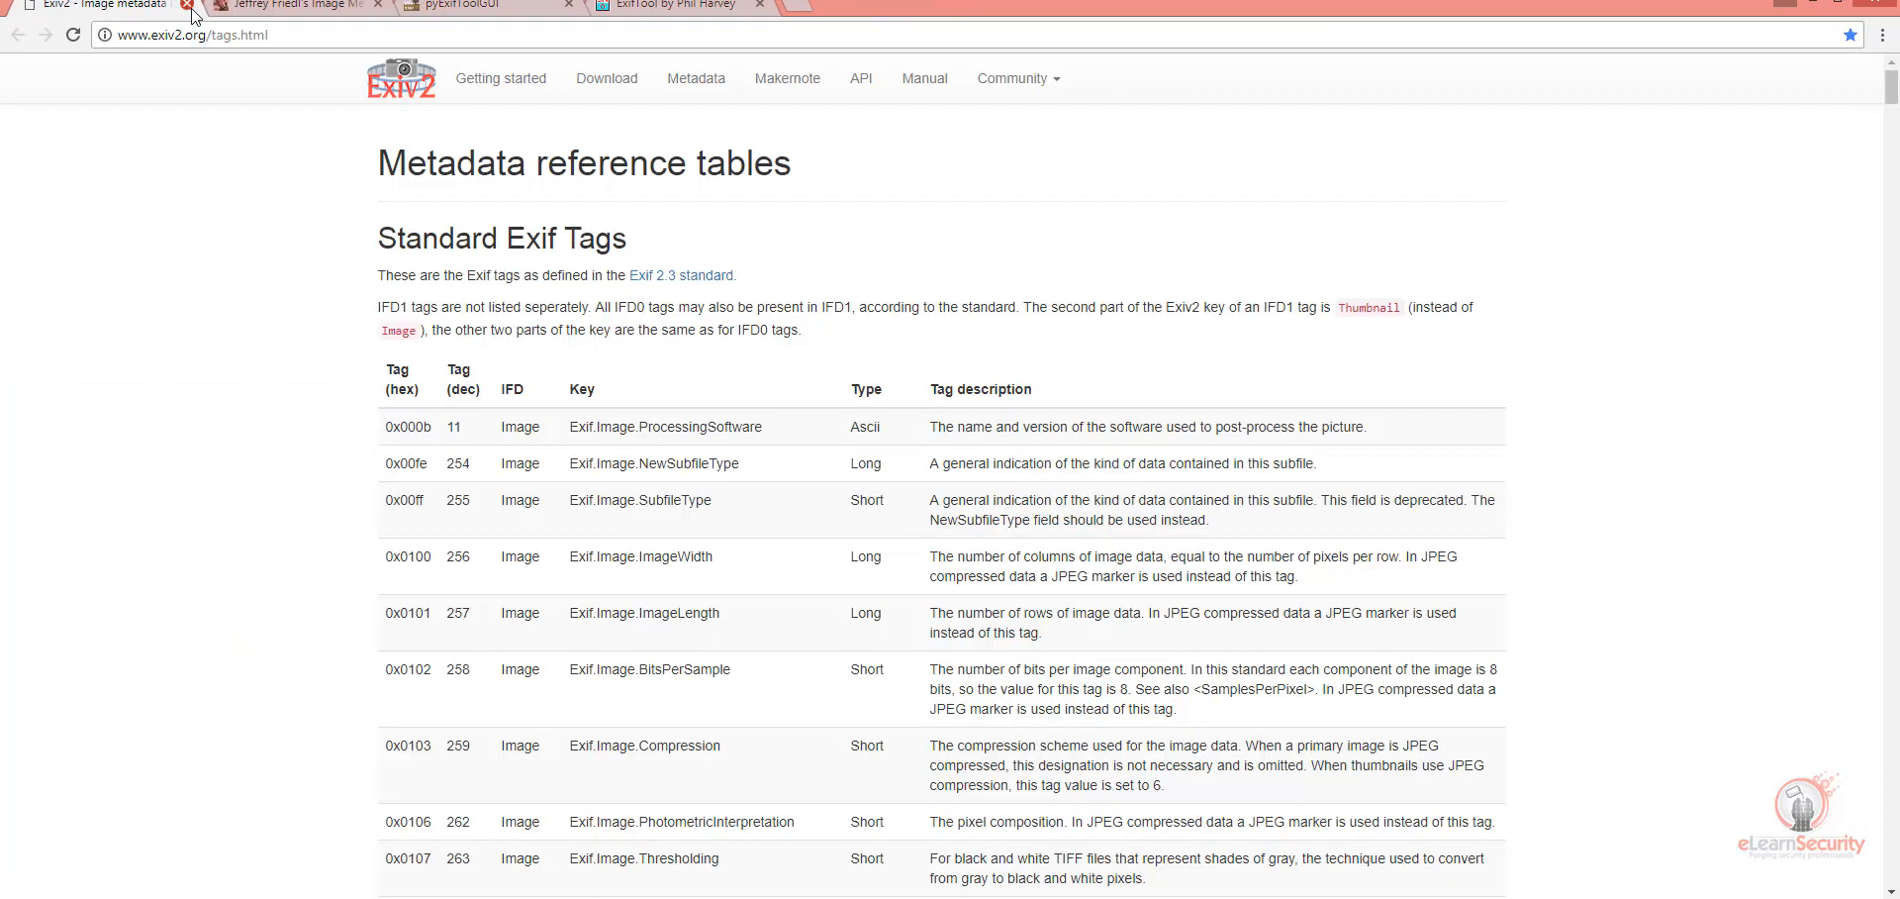
click(187, 6)
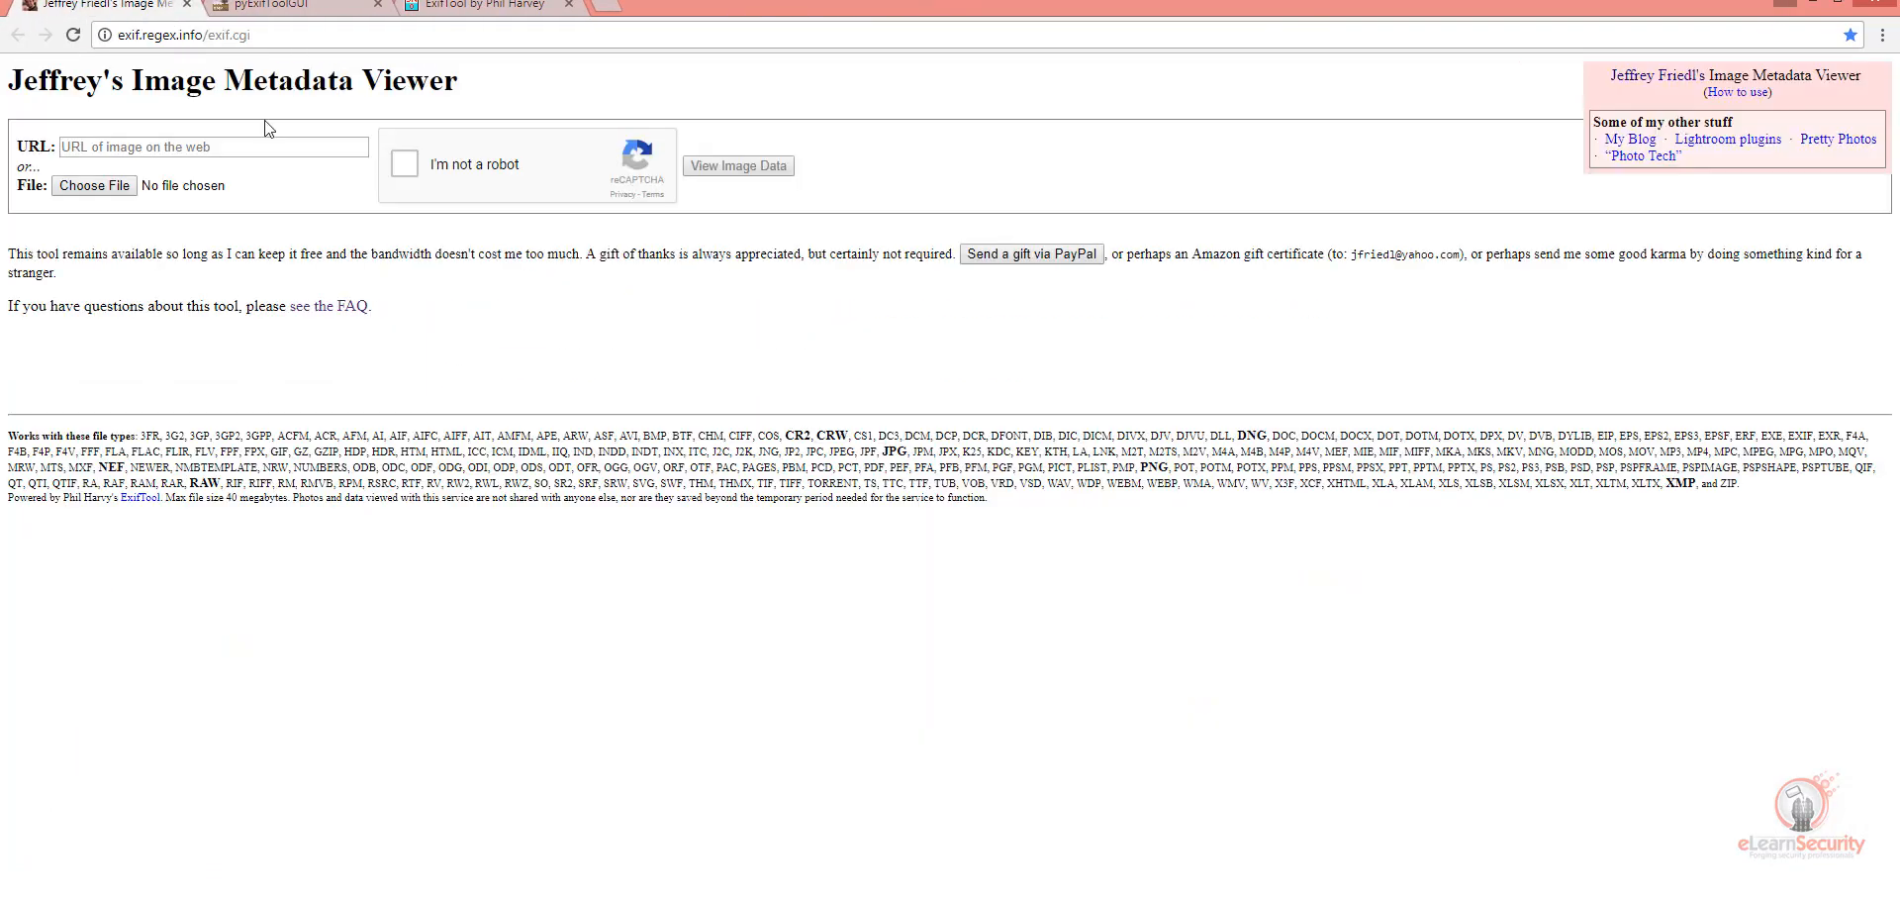
Step: Choose Photo04.jpg from the pics folder under Cases on the Desktop as the file for Jeffrey's Image Metadata Viewer
click(80, 190)
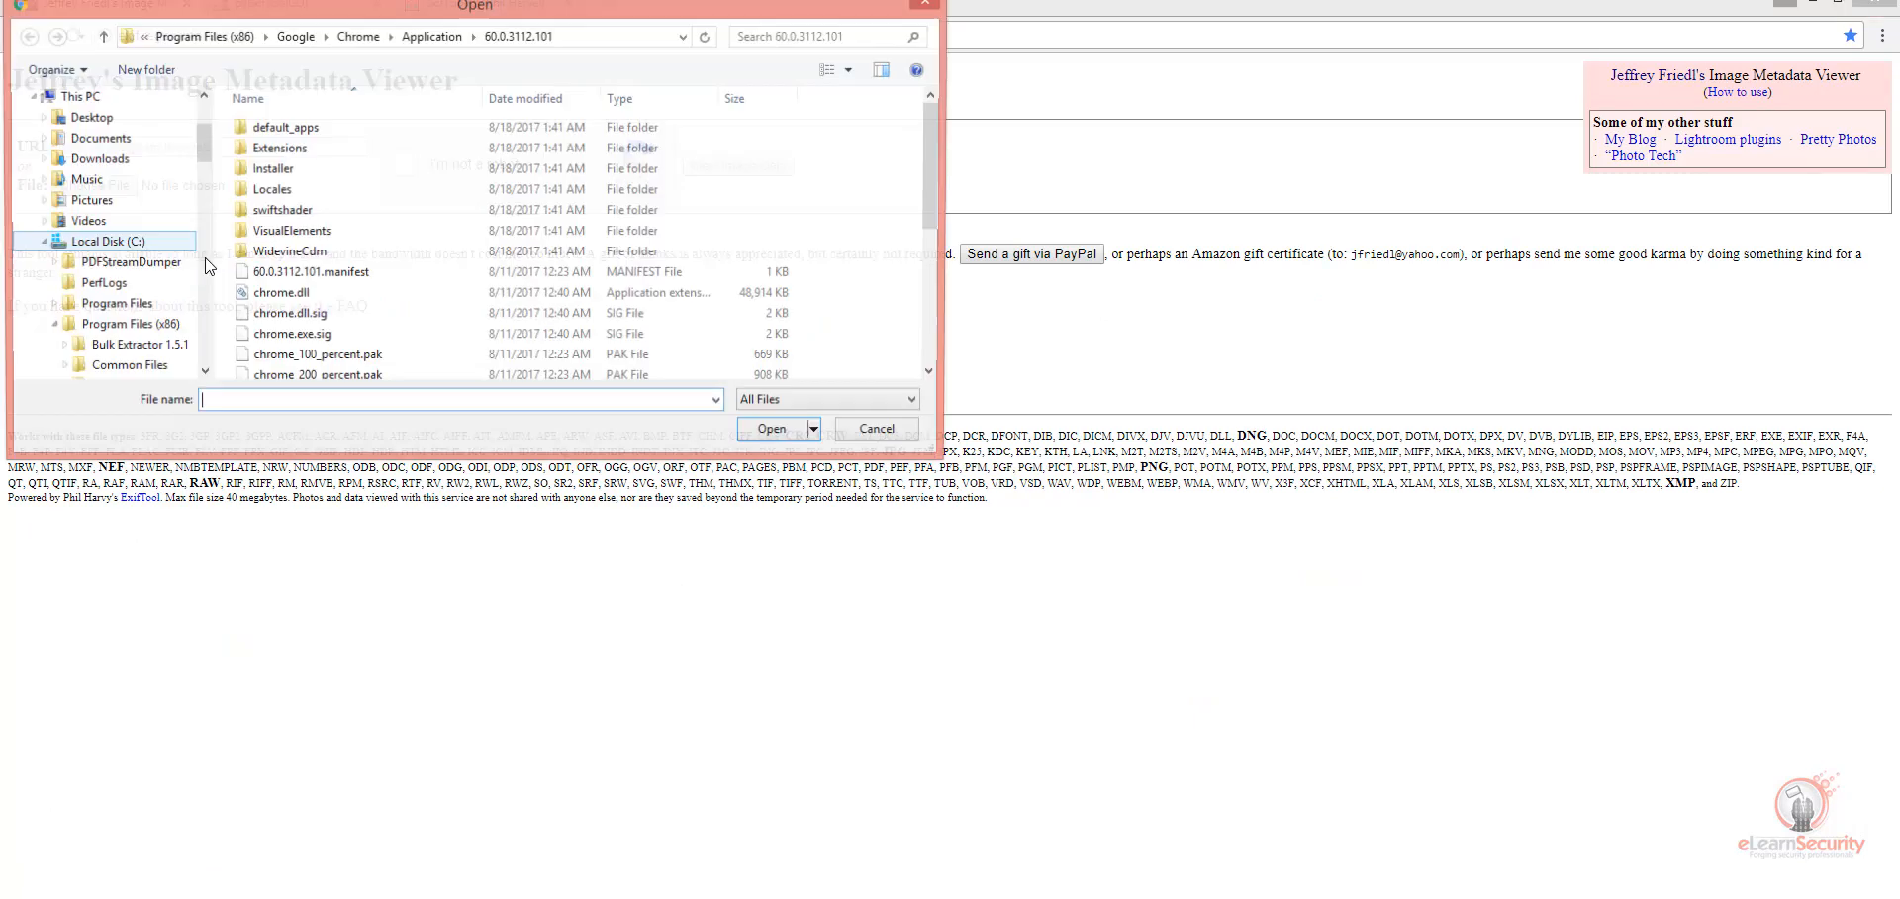
scroll(148, 198, up, 5)
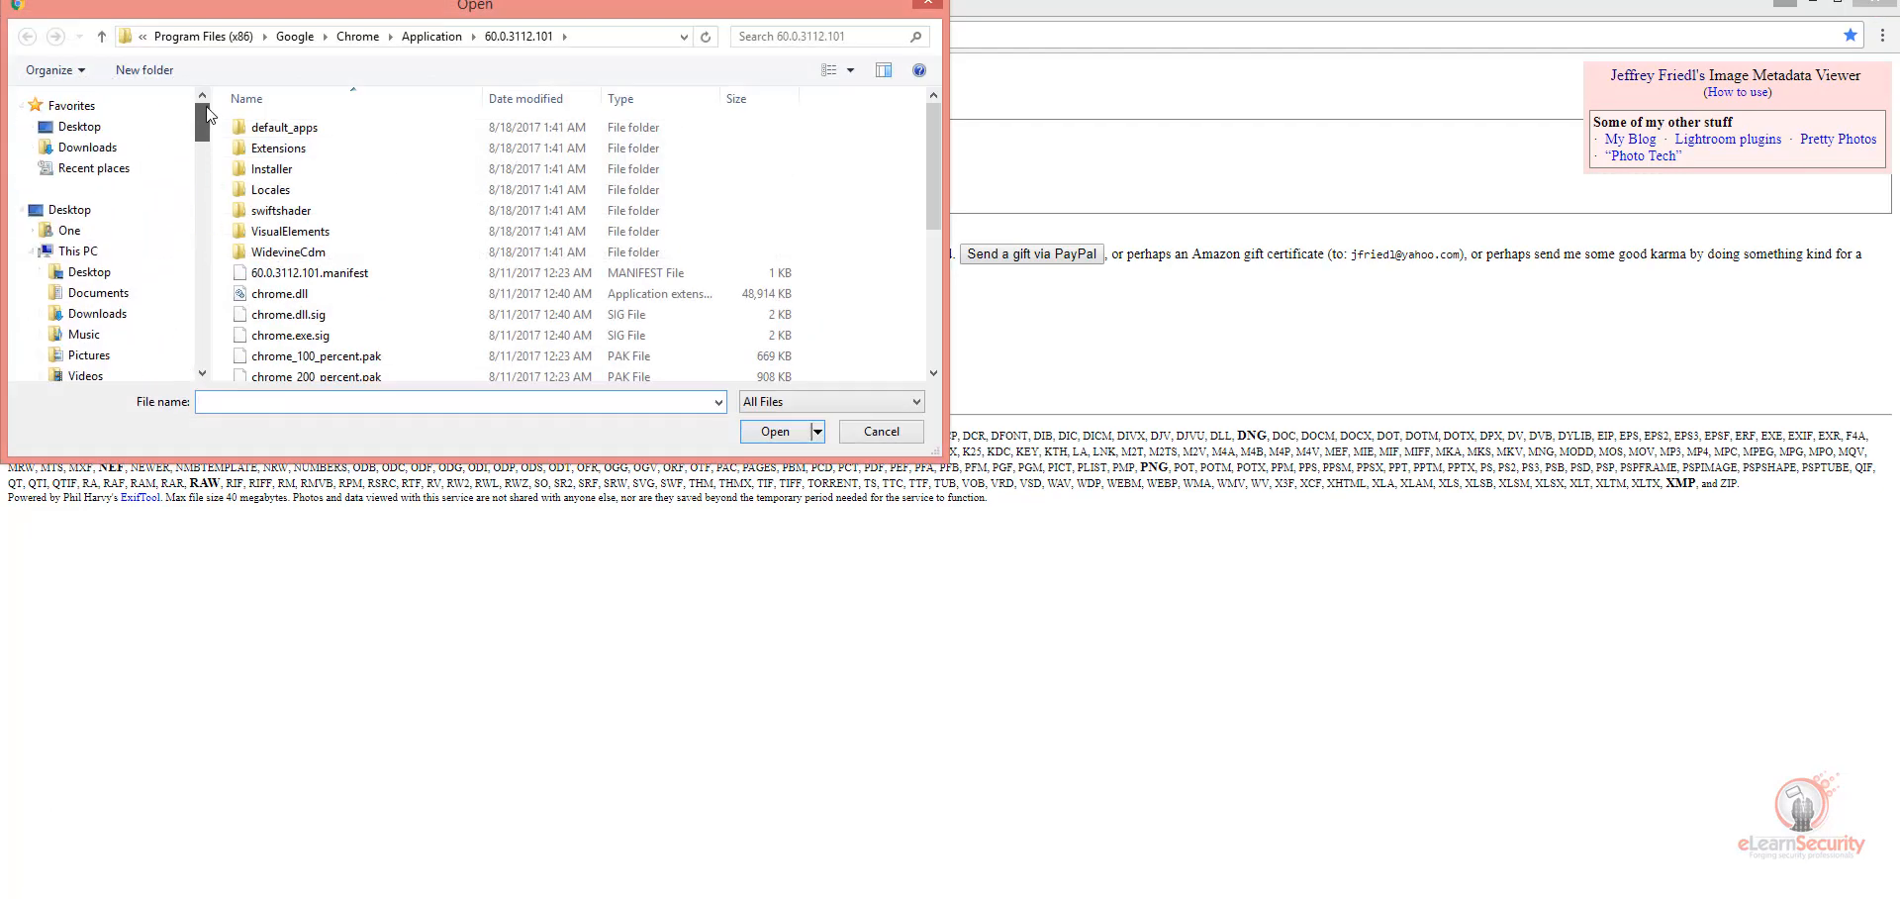
click(111, 127)
click(534, 131)
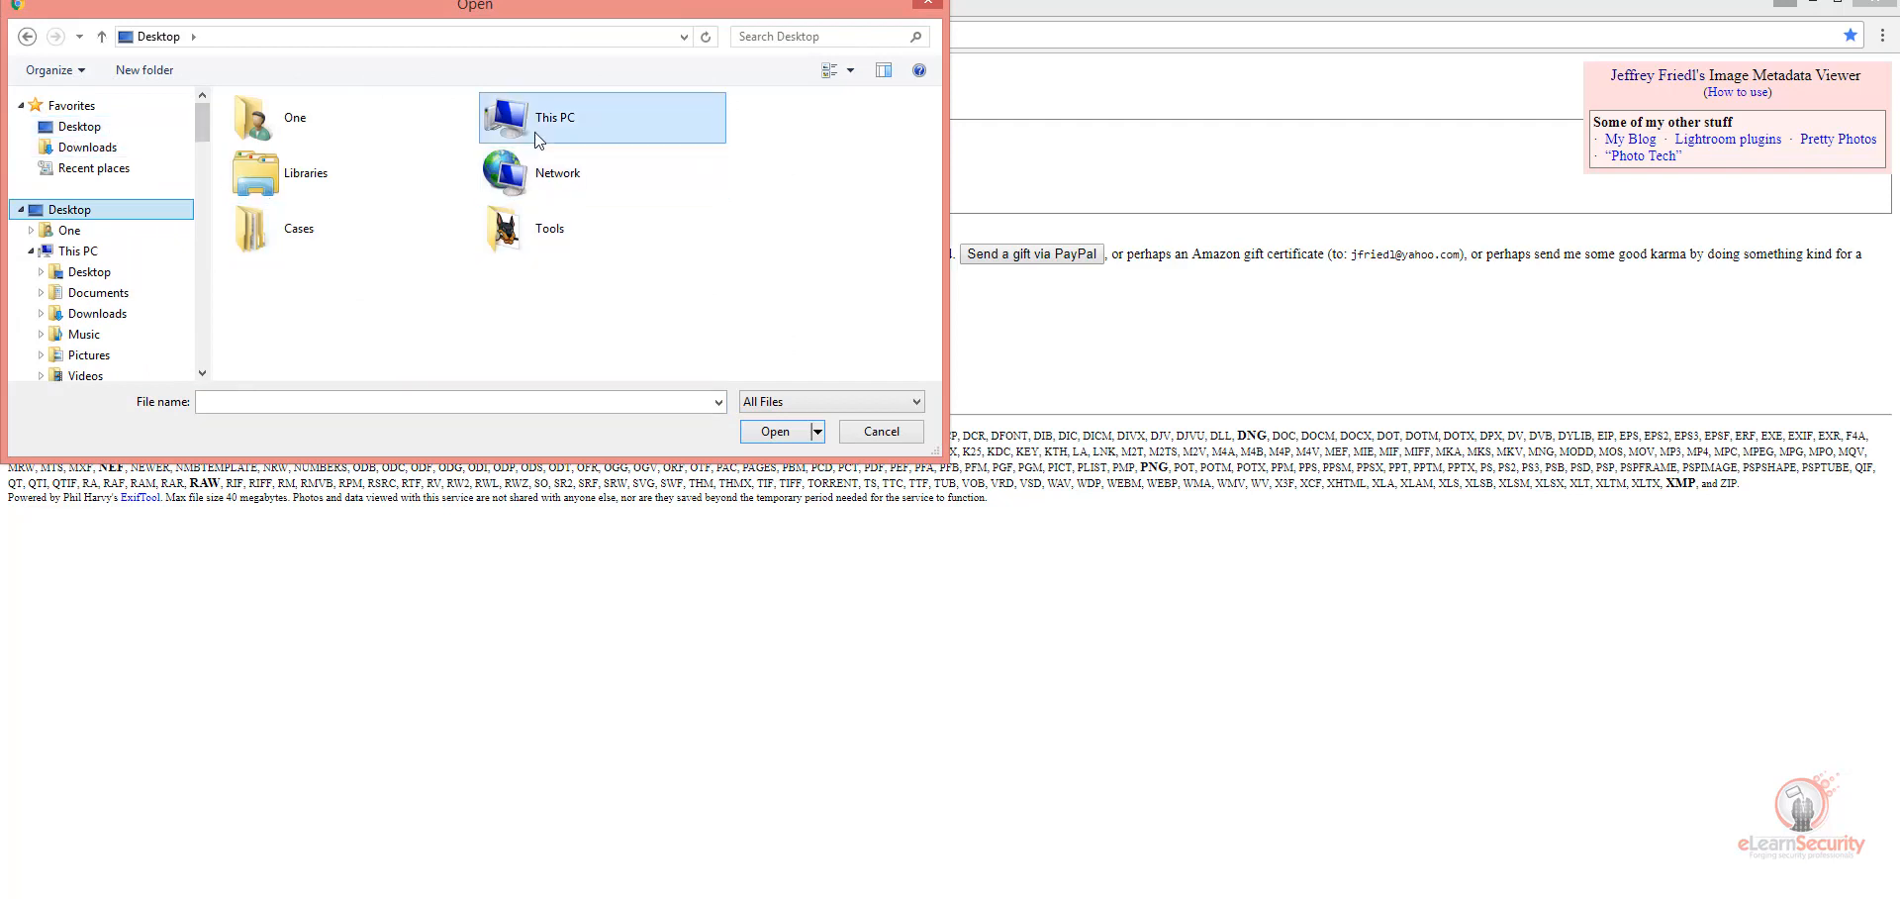
double_click(250, 235)
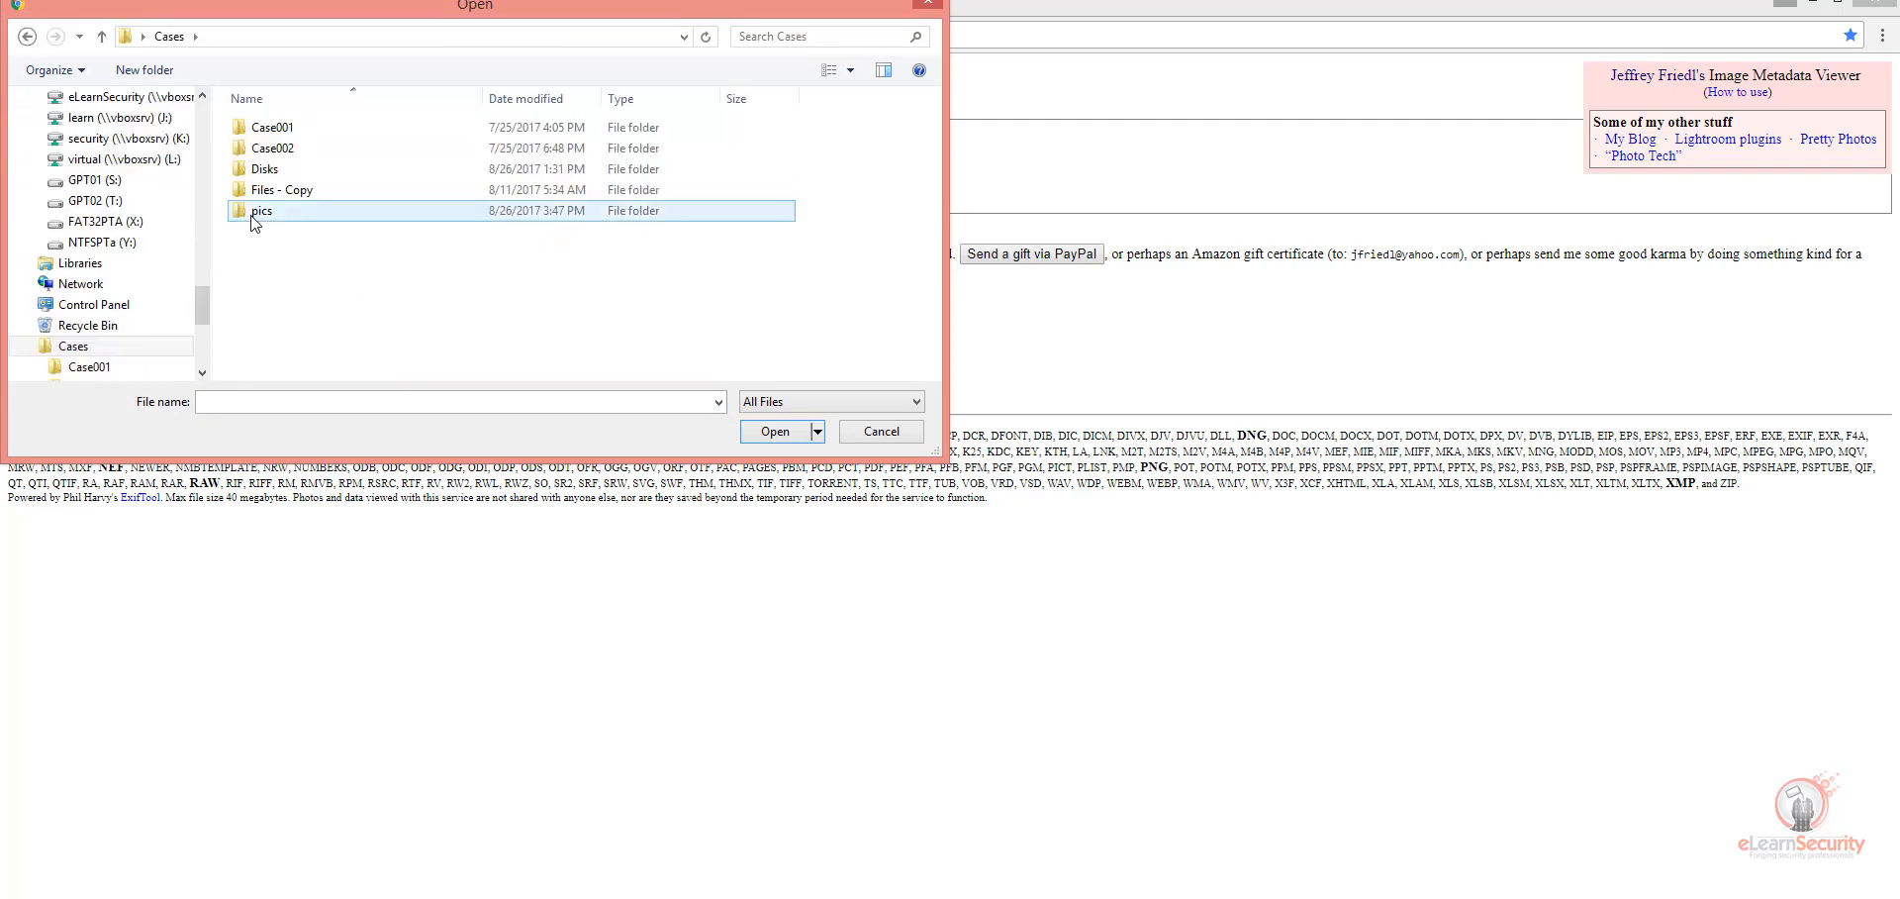
double_click(256, 211)
click(282, 183)
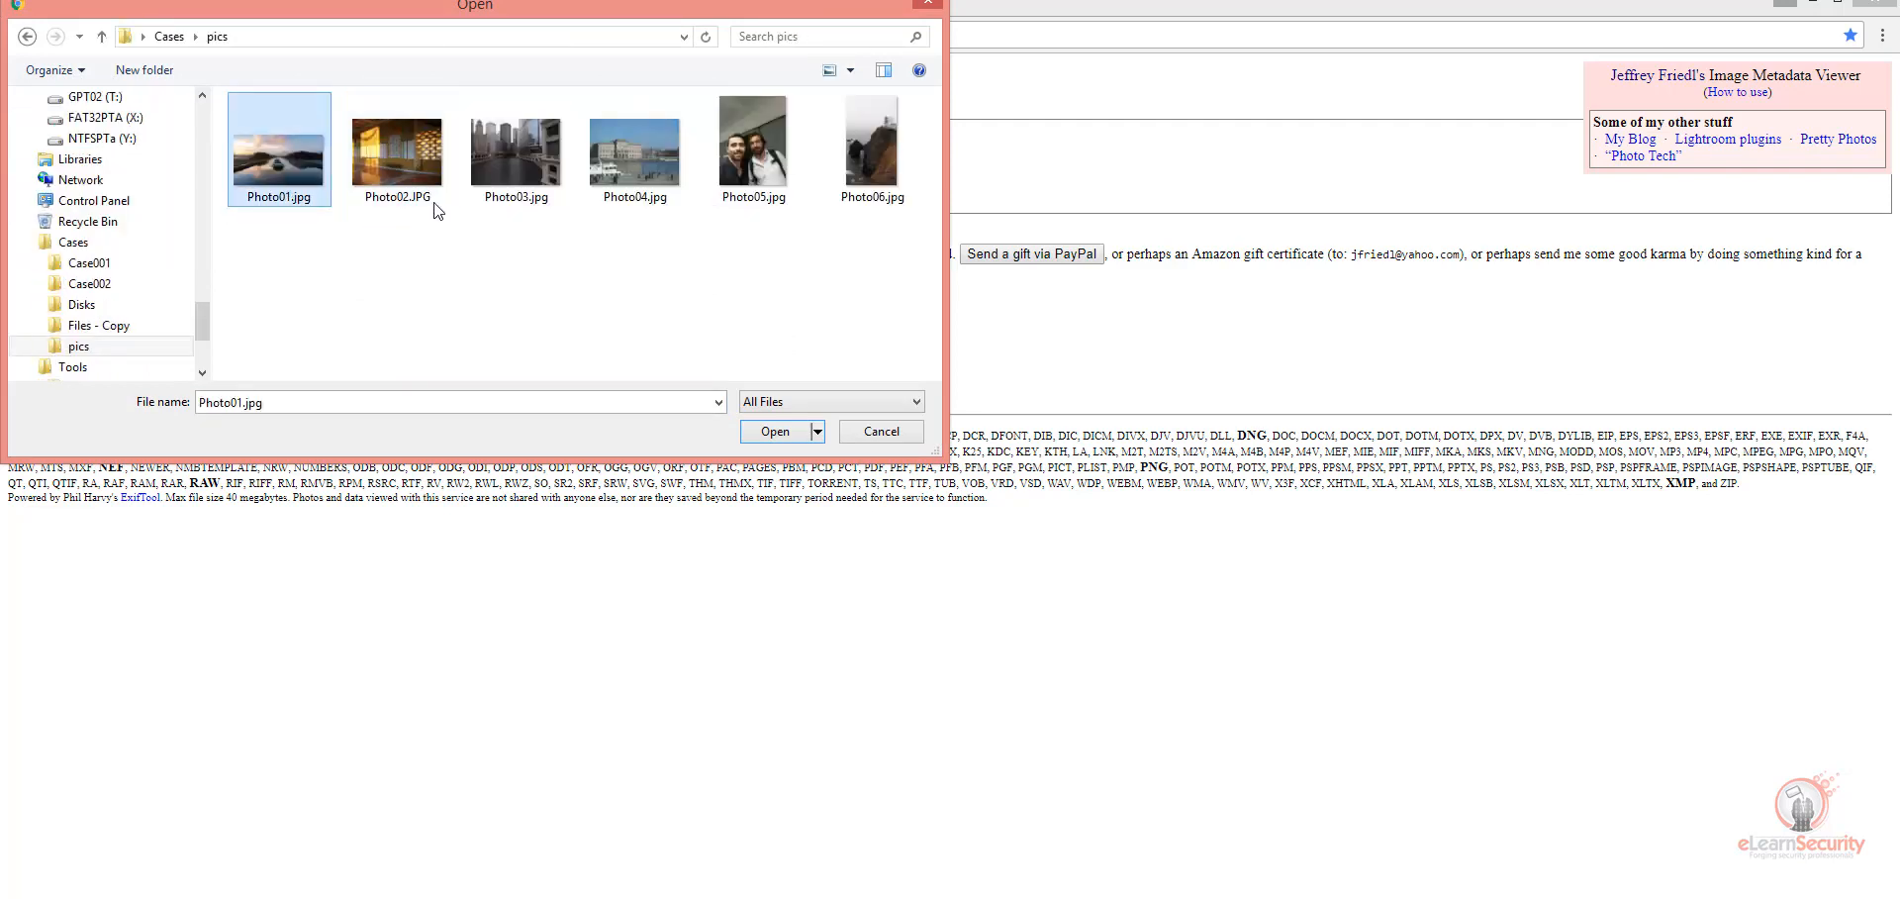
click(606, 154)
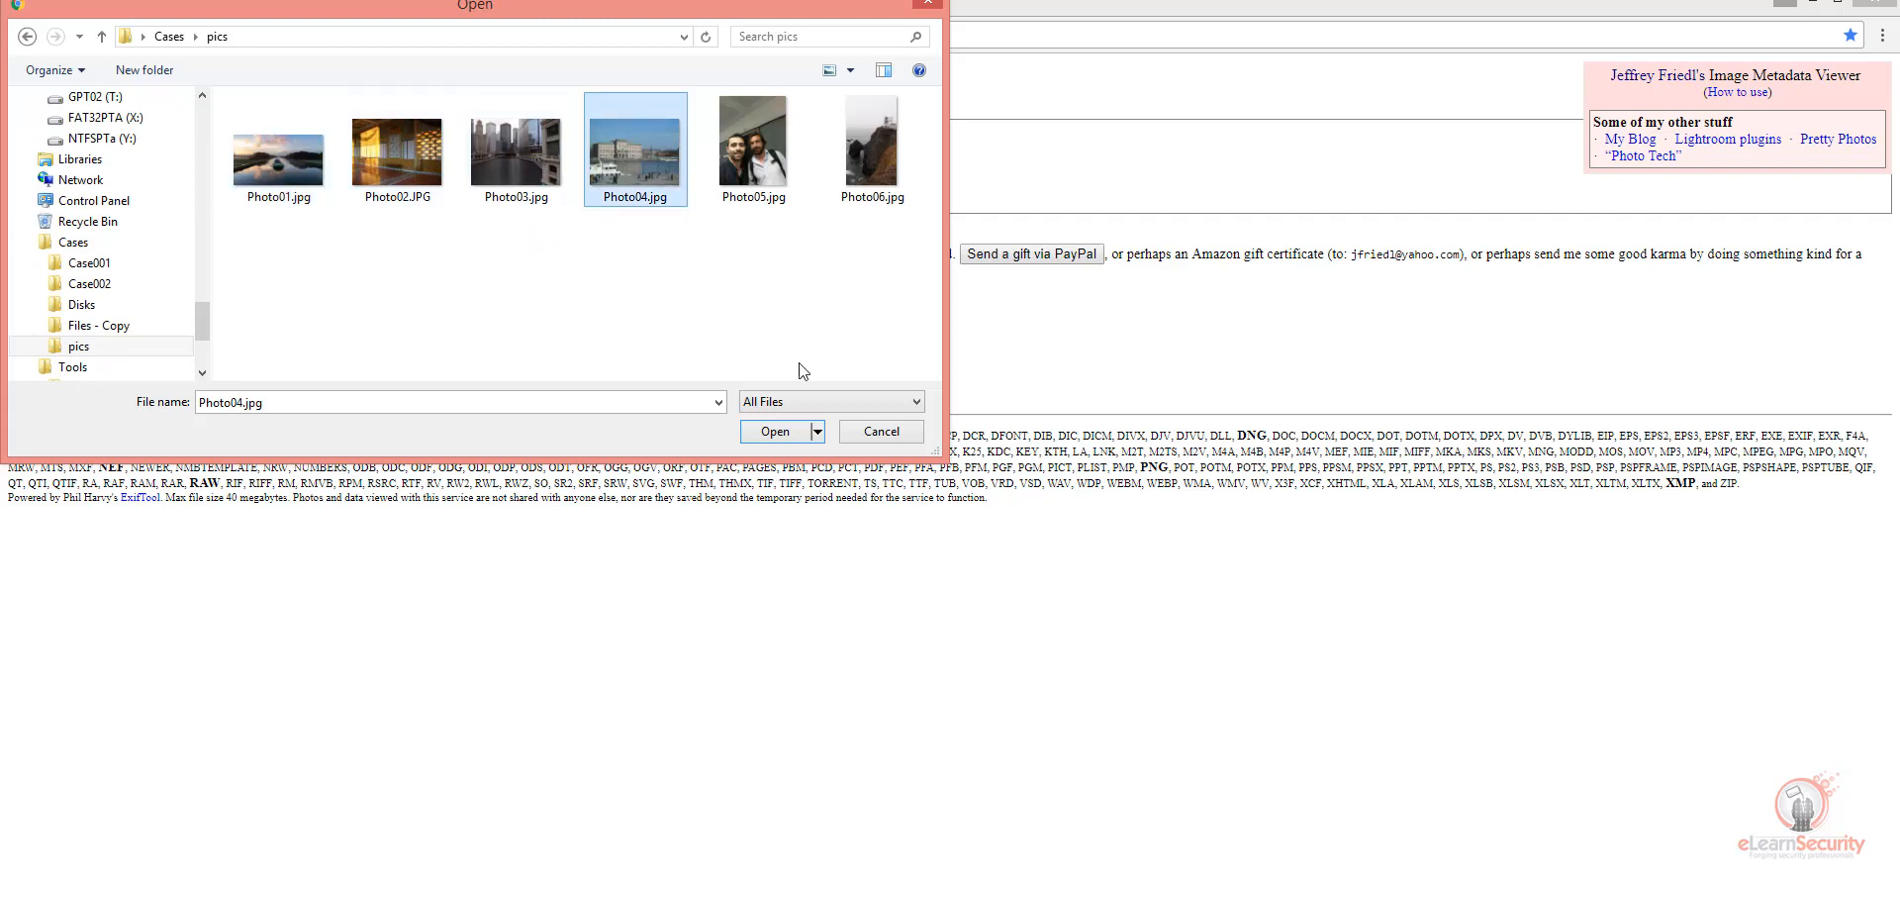
click(775, 431)
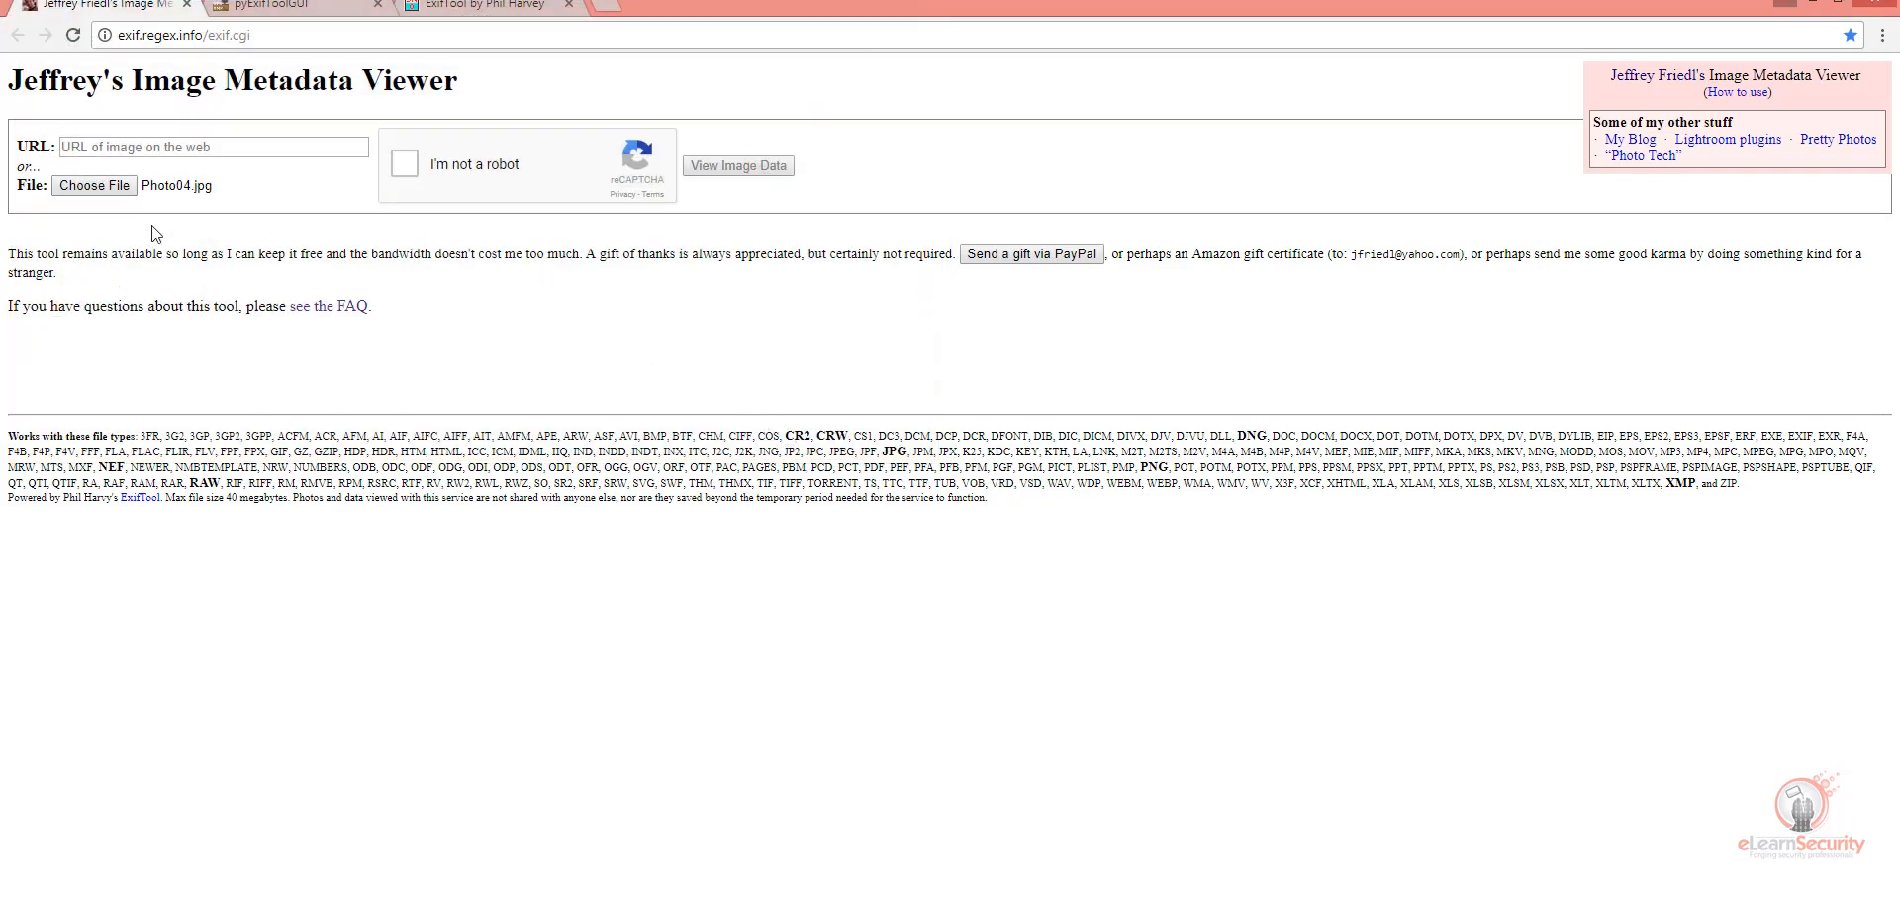
Step: Start the "I'm not a robot" check and submit all street sign squares in both picture challenges
click(403, 166)
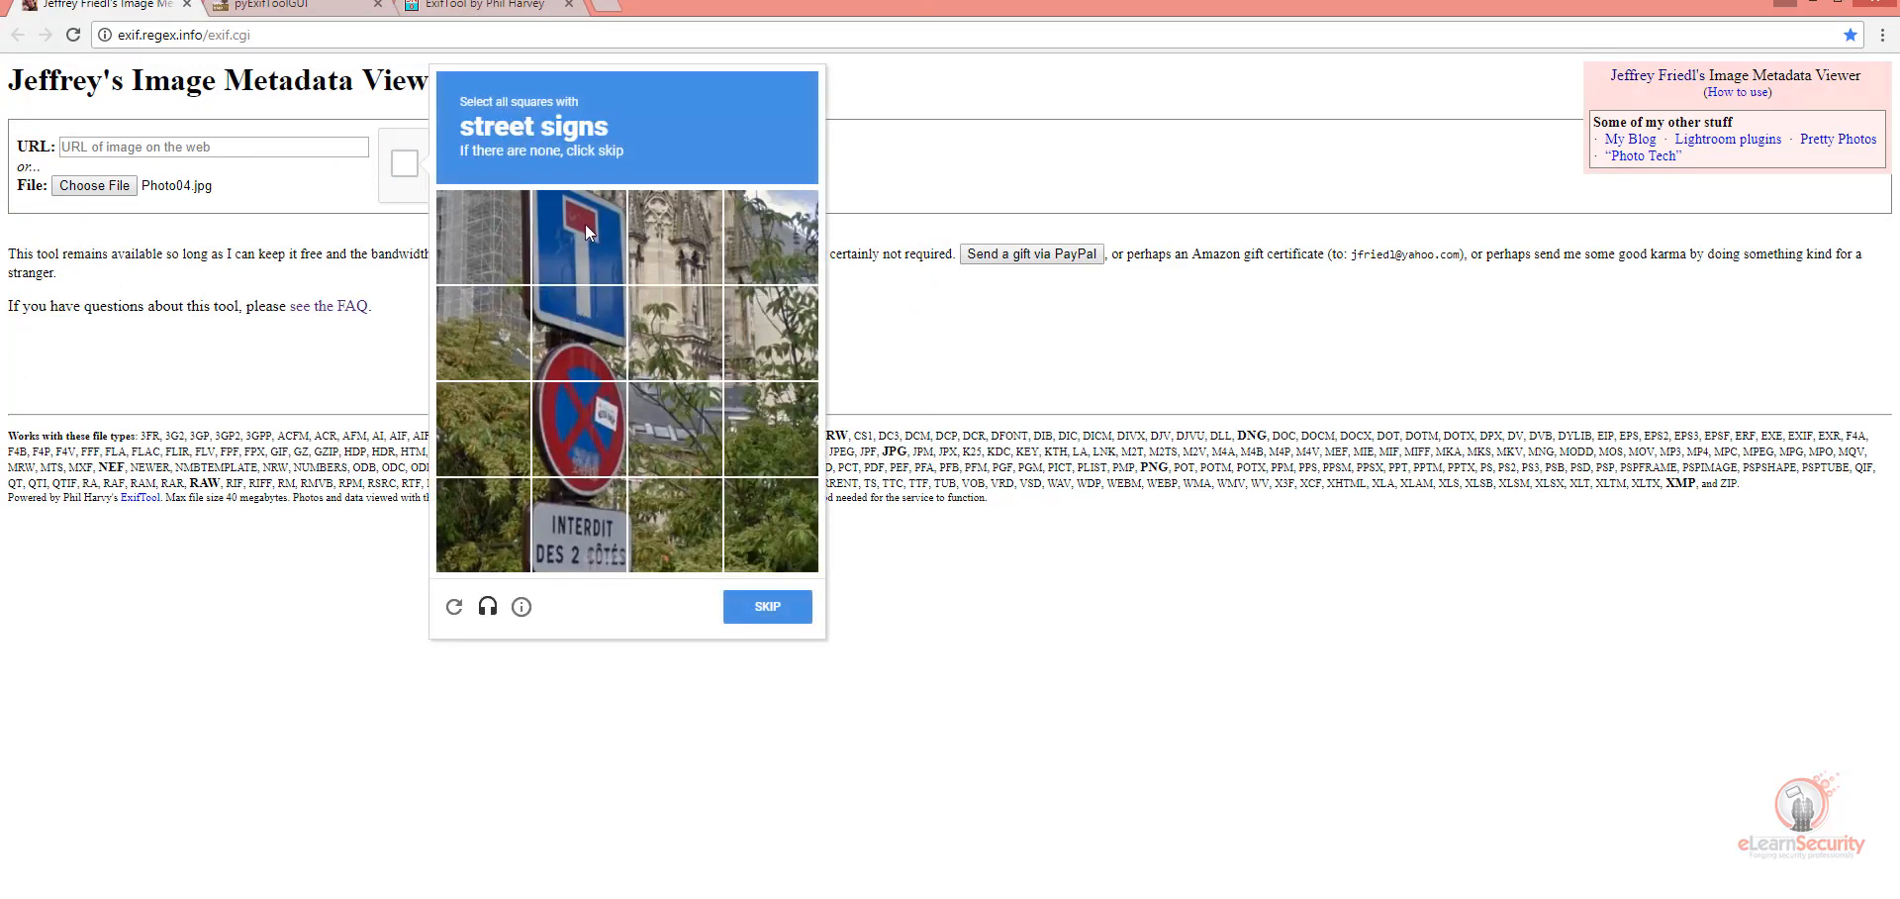
click(580, 216)
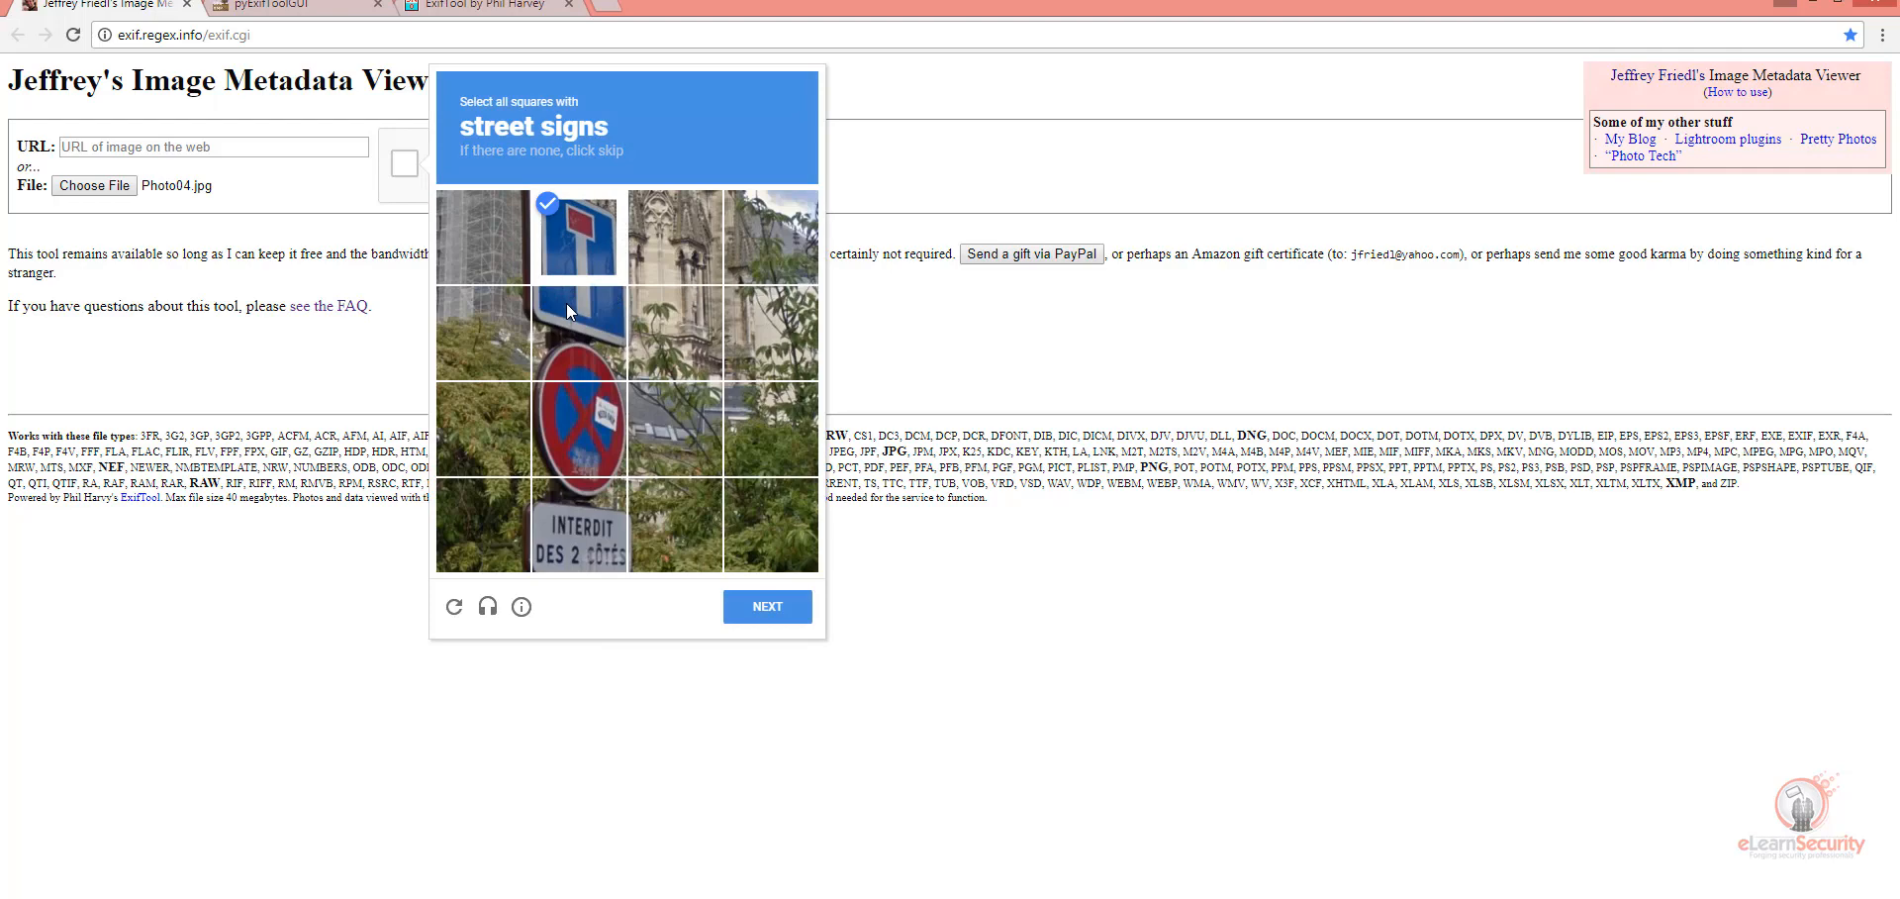
click(585, 495)
click(750, 600)
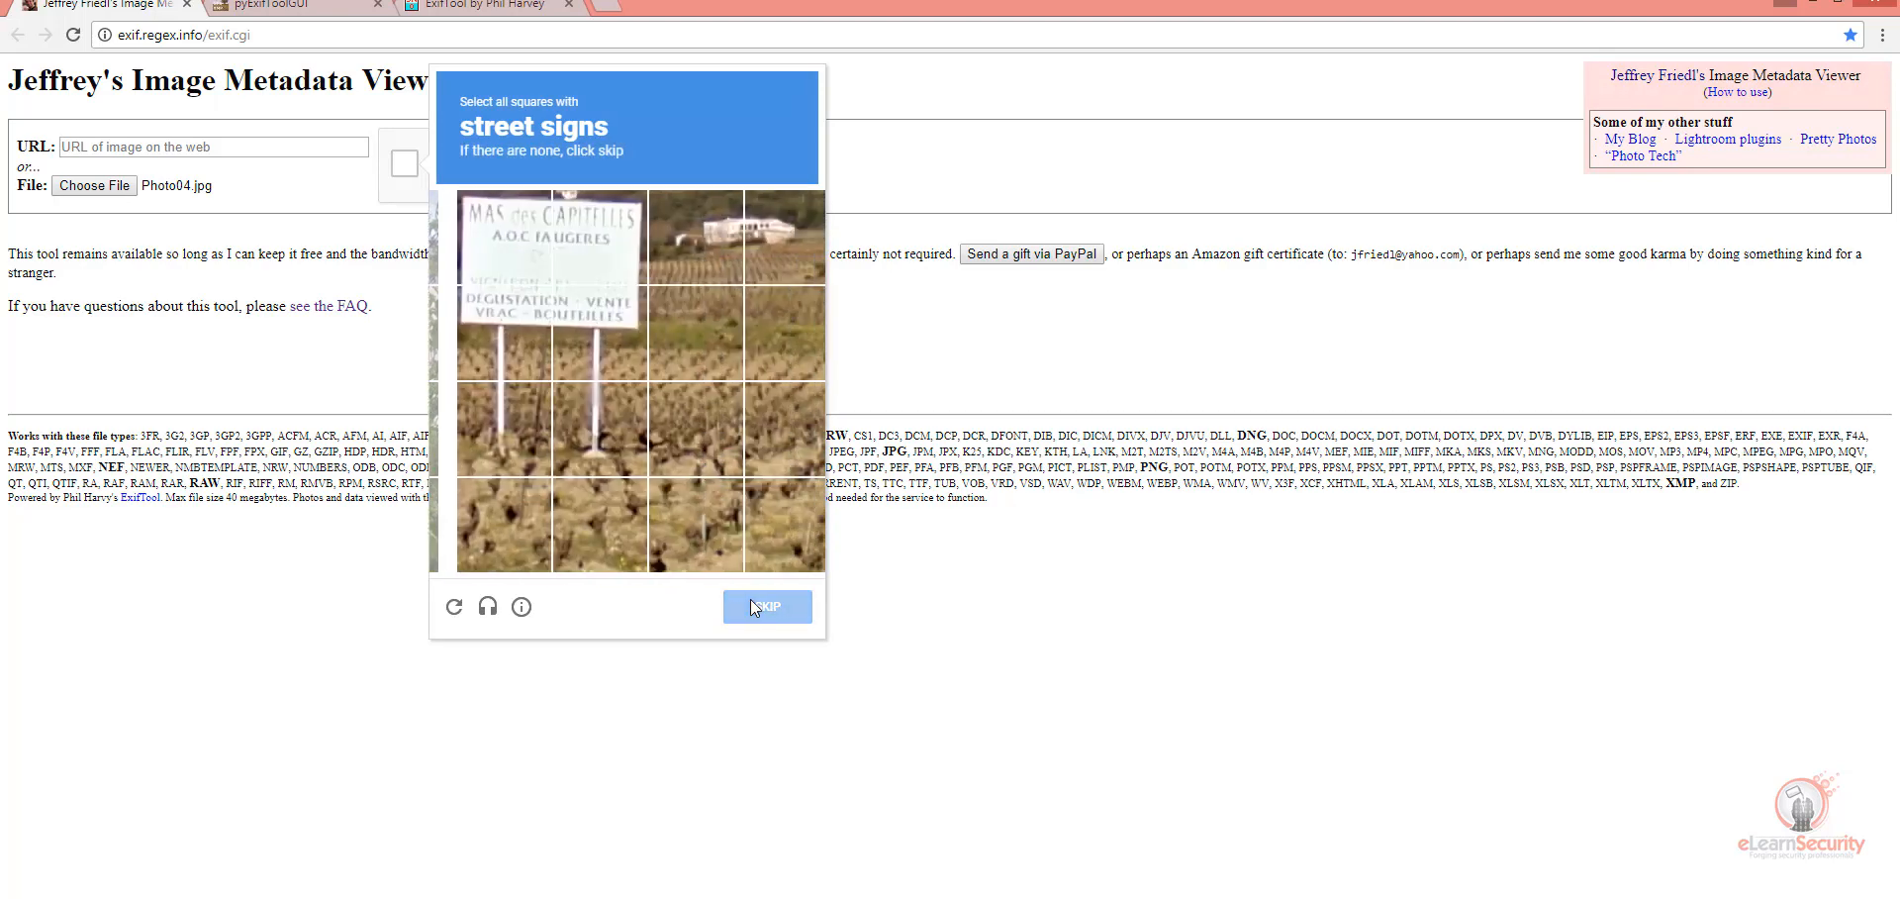
click(484, 236)
click(576, 238)
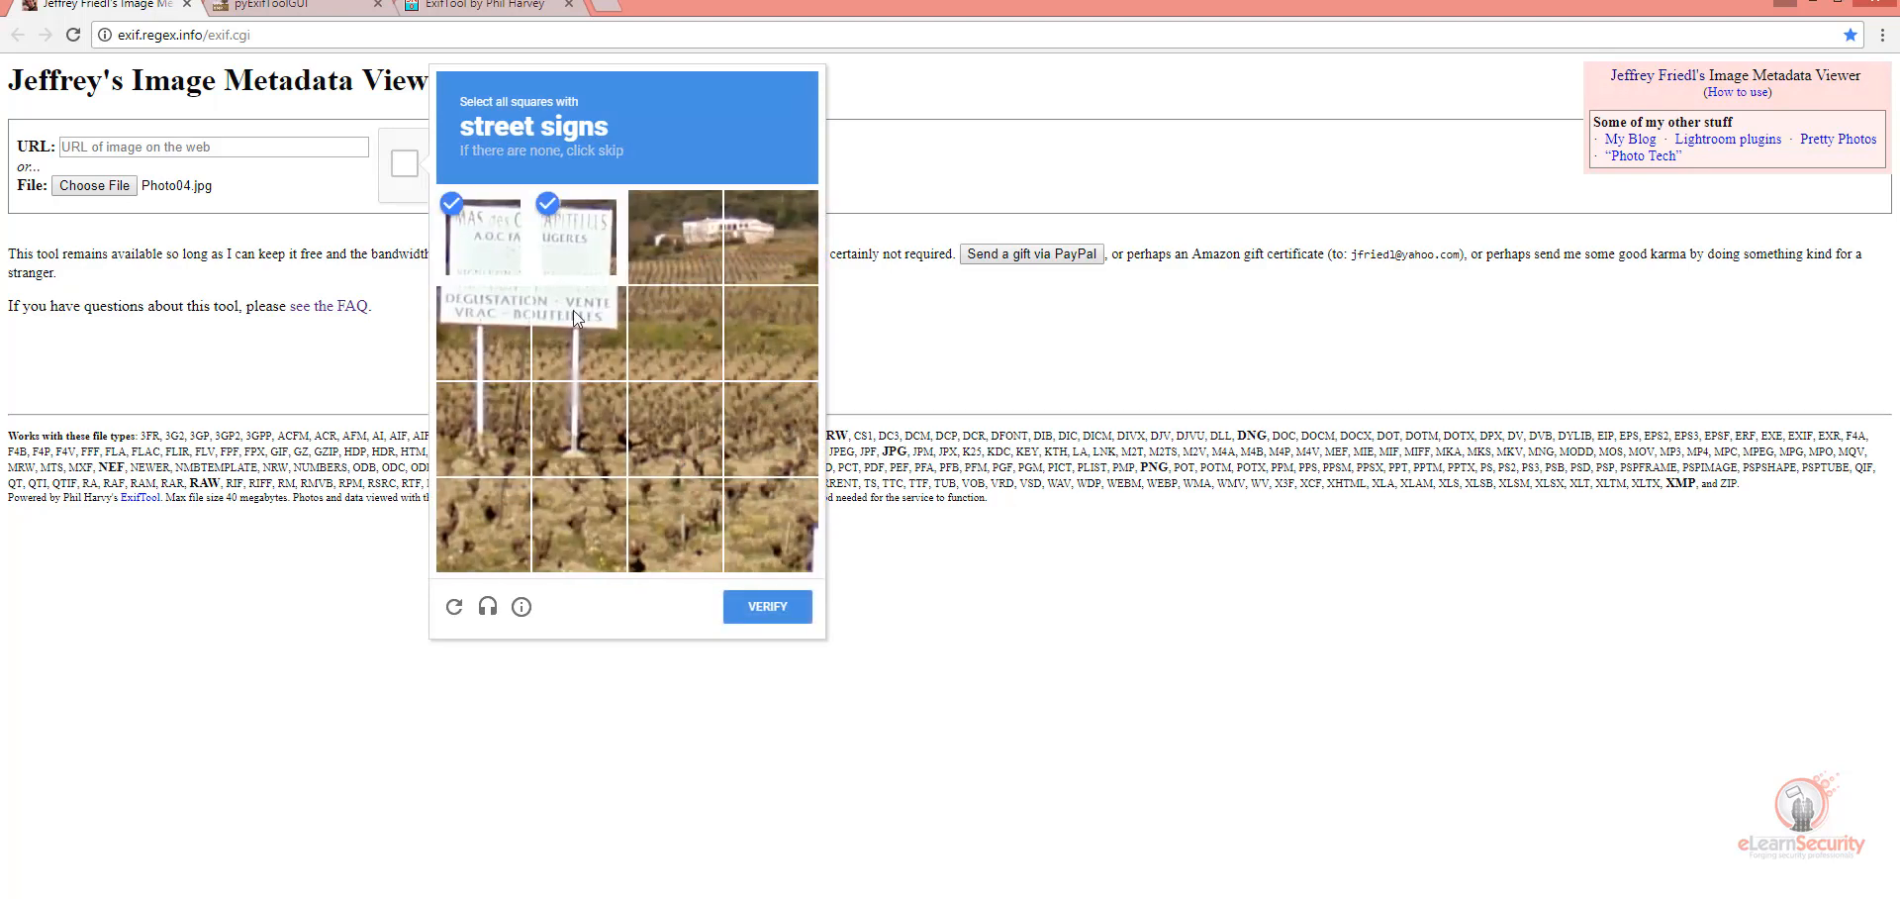
click(499, 332)
click(495, 400)
click(604, 447)
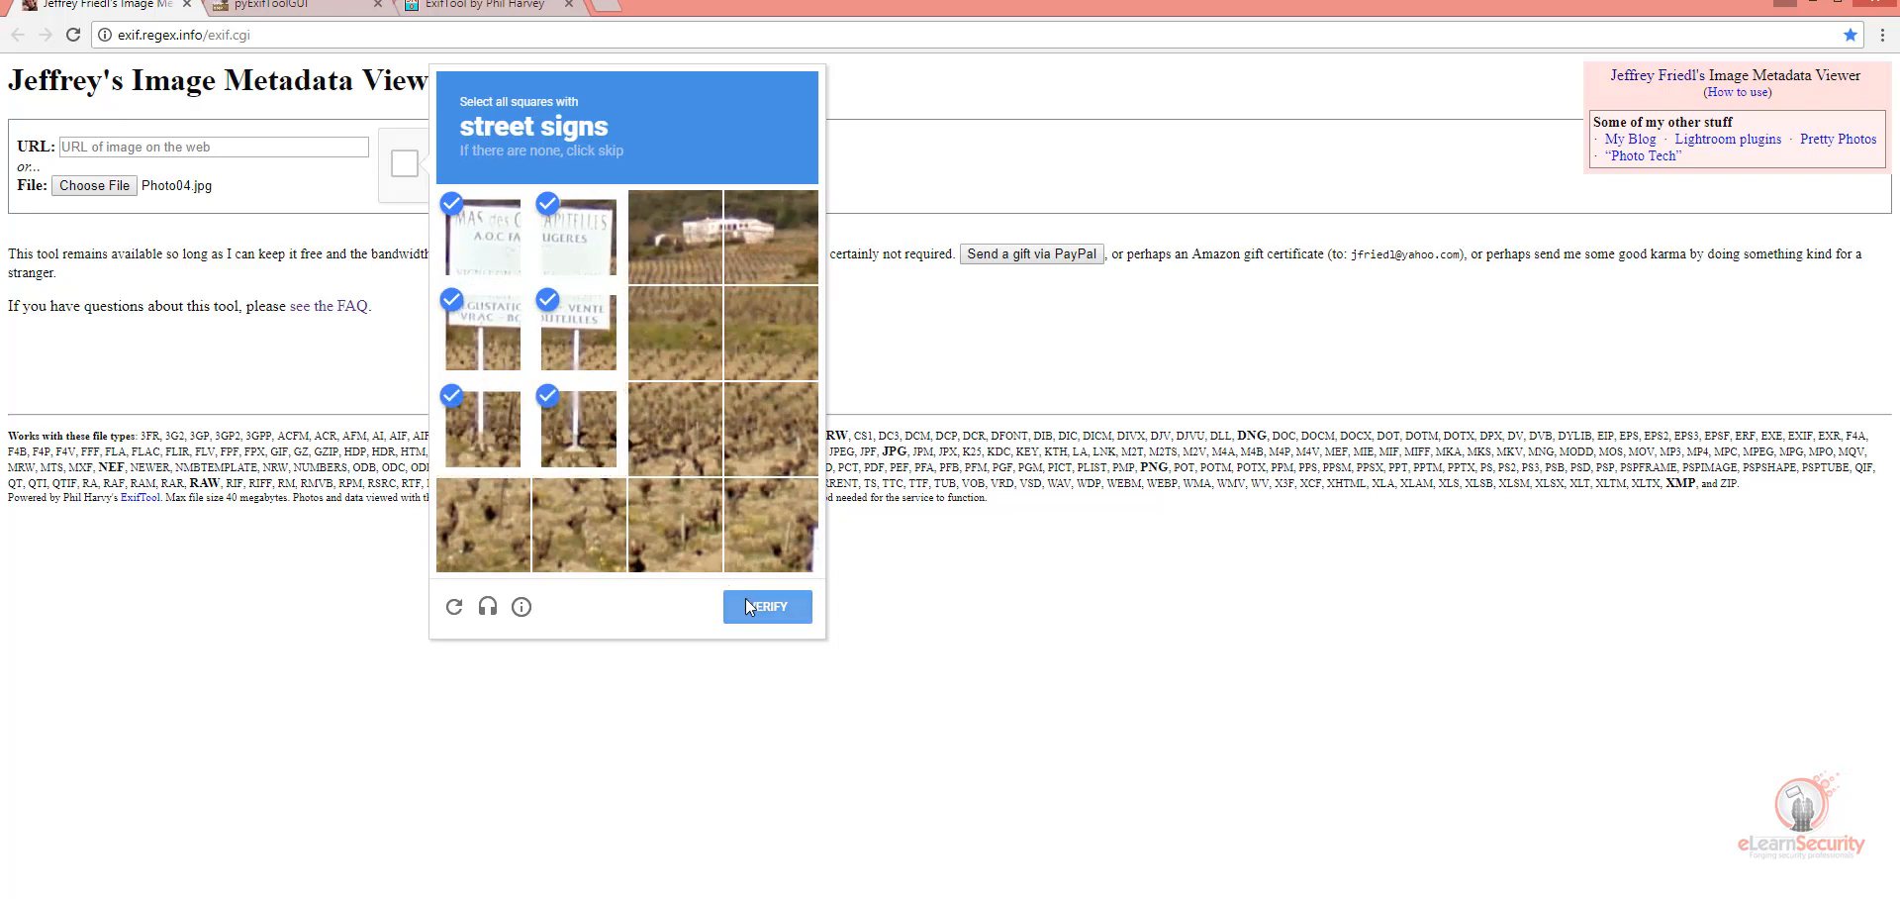
click(746, 605)
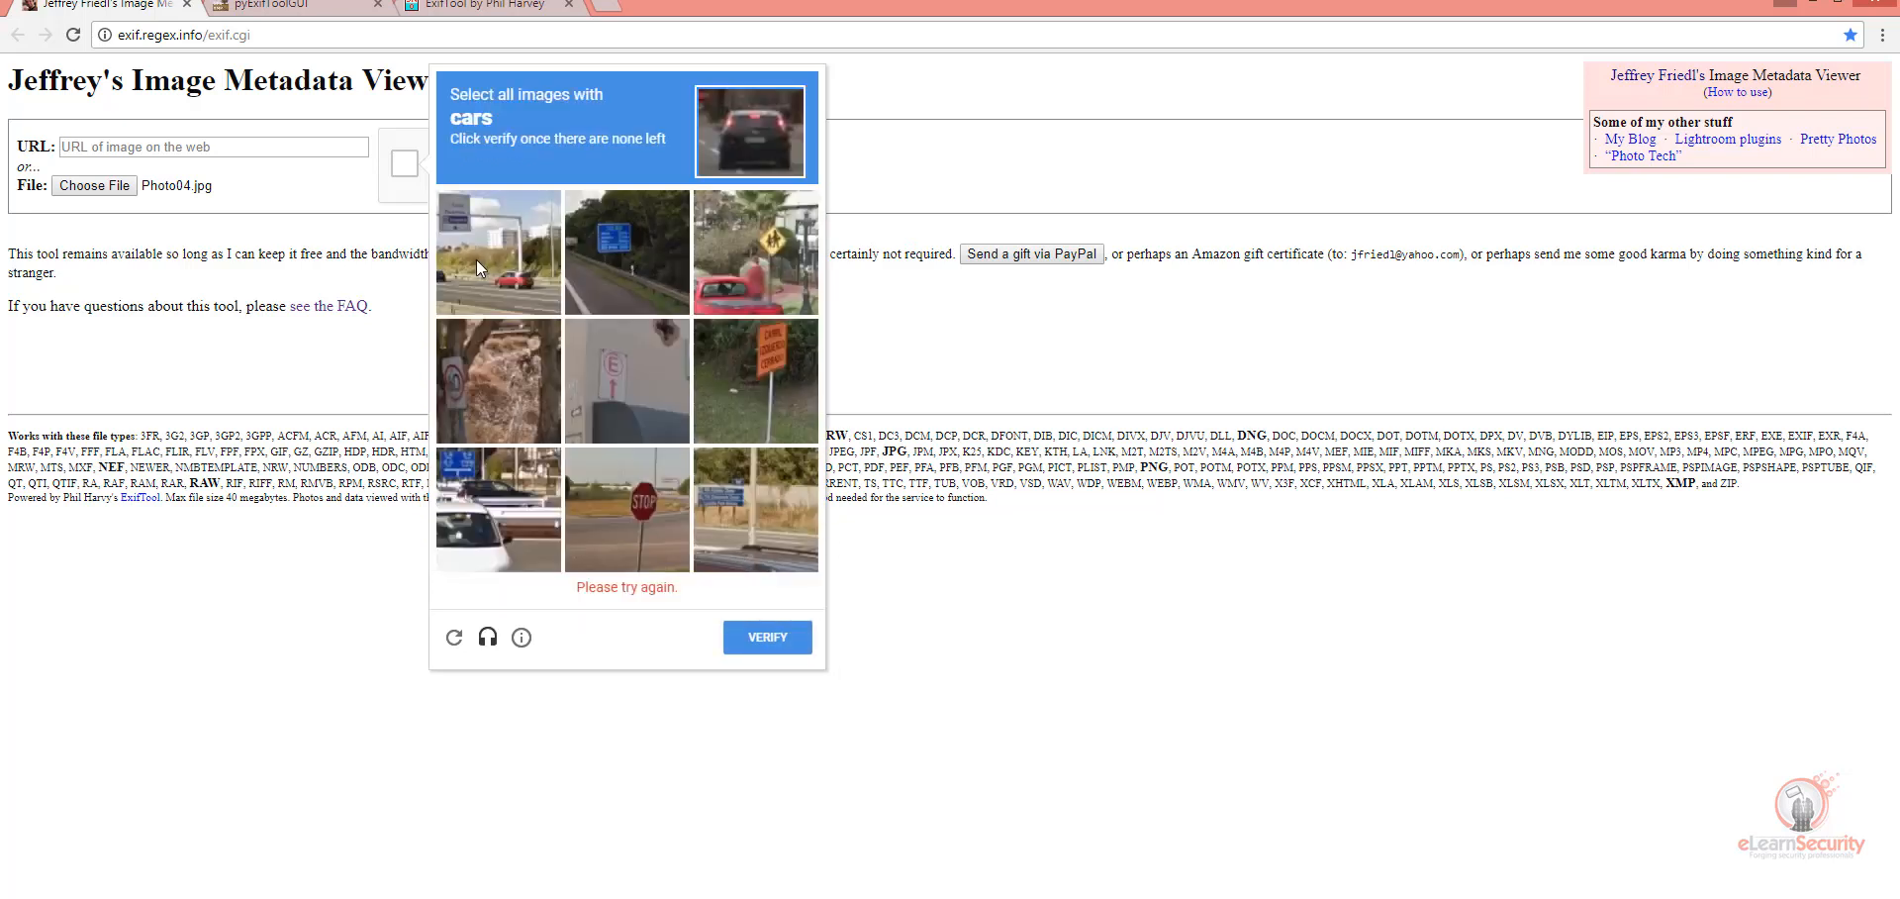
Step: Select every image with cars, including replacement images, verify the challenge, and view the image data of Photo04.jpg
click(477, 259)
click(738, 257)
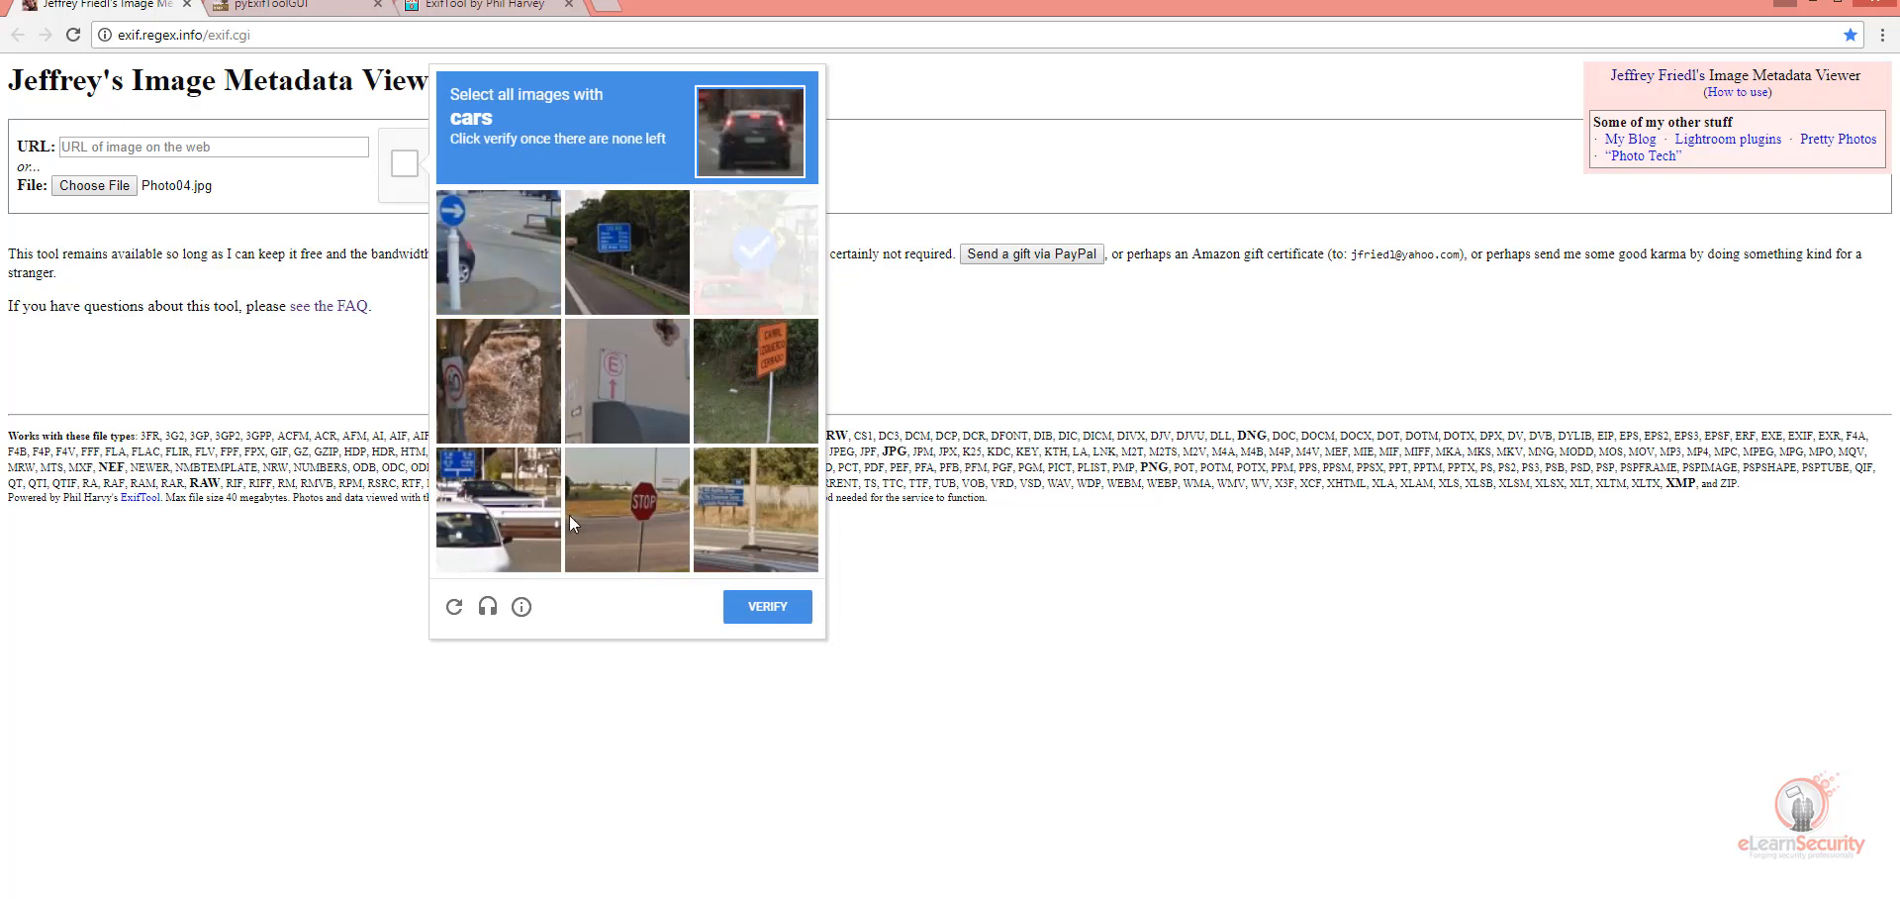
click(527, 473)
click(499, 255)
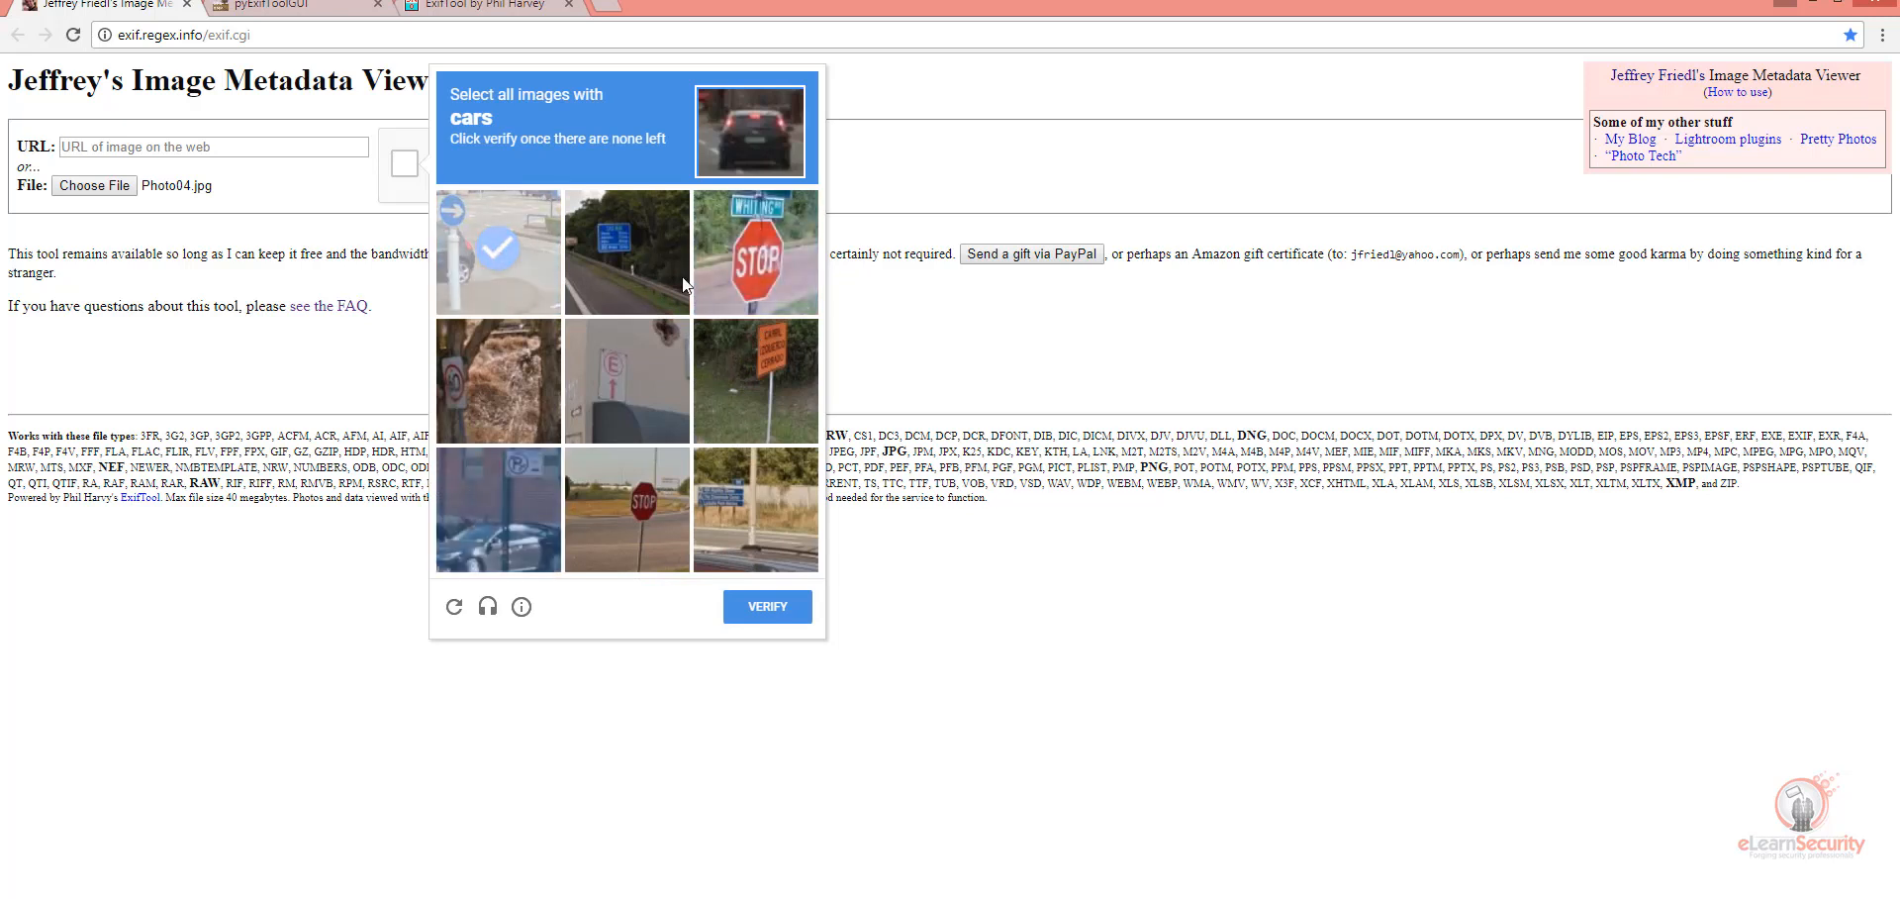
click(518, 525)
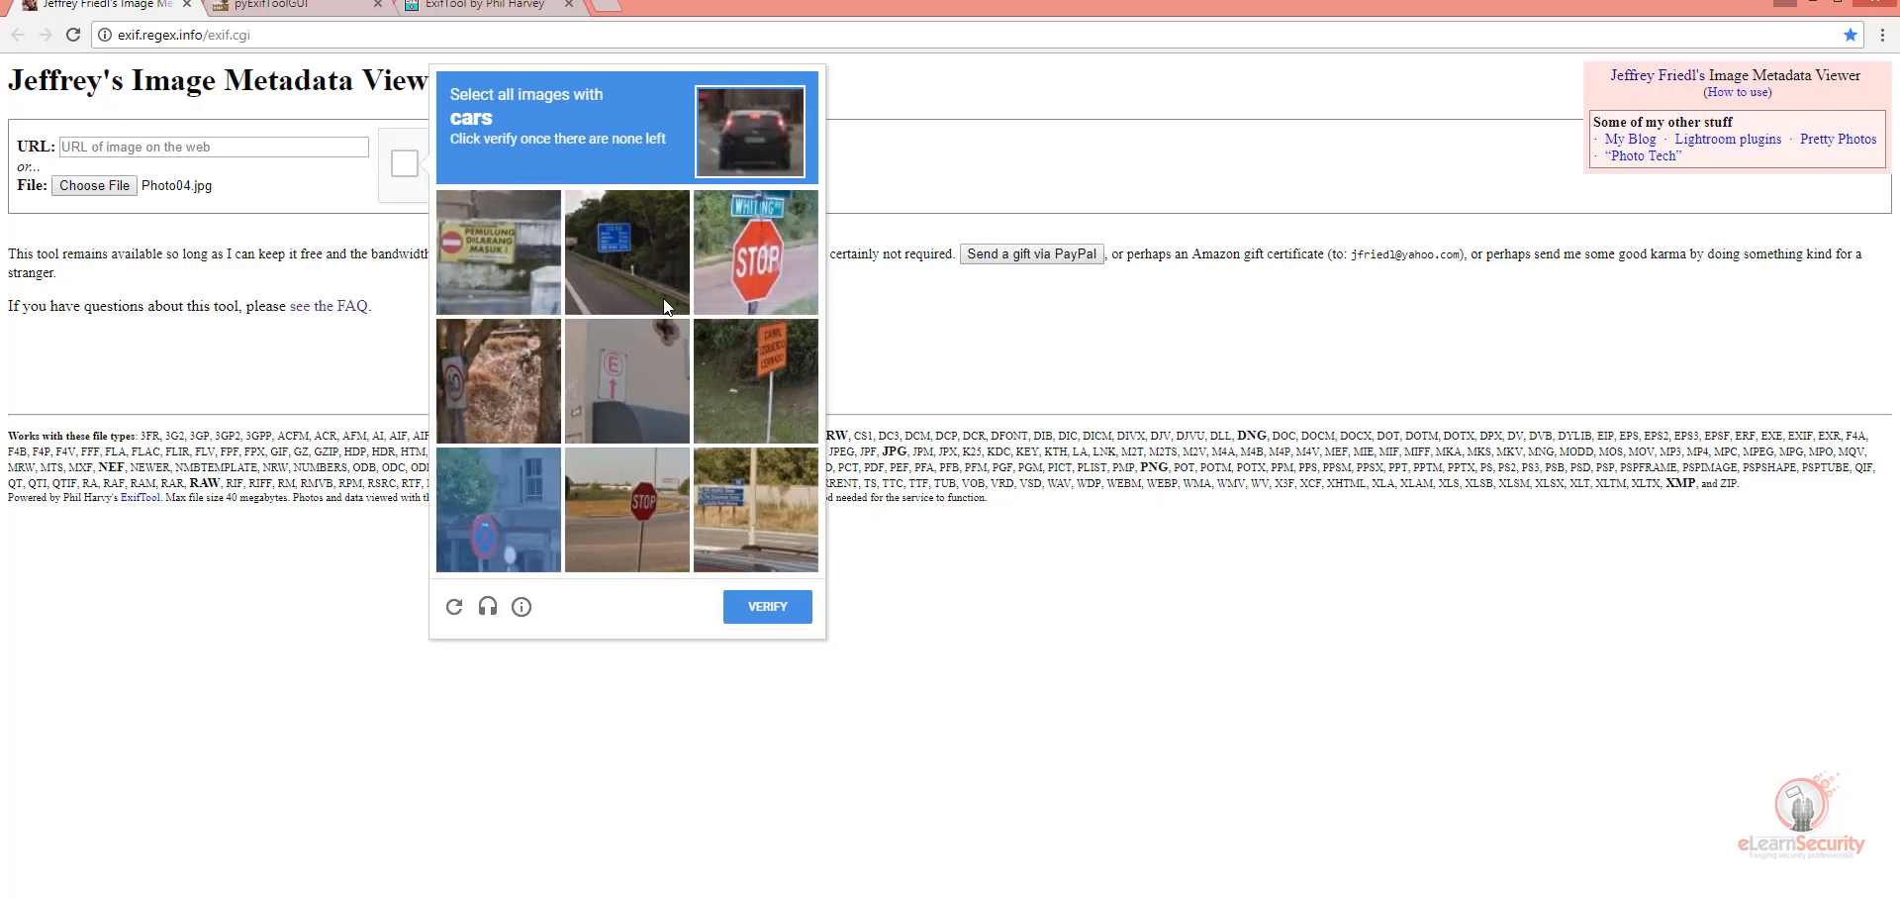
click(743, 606)
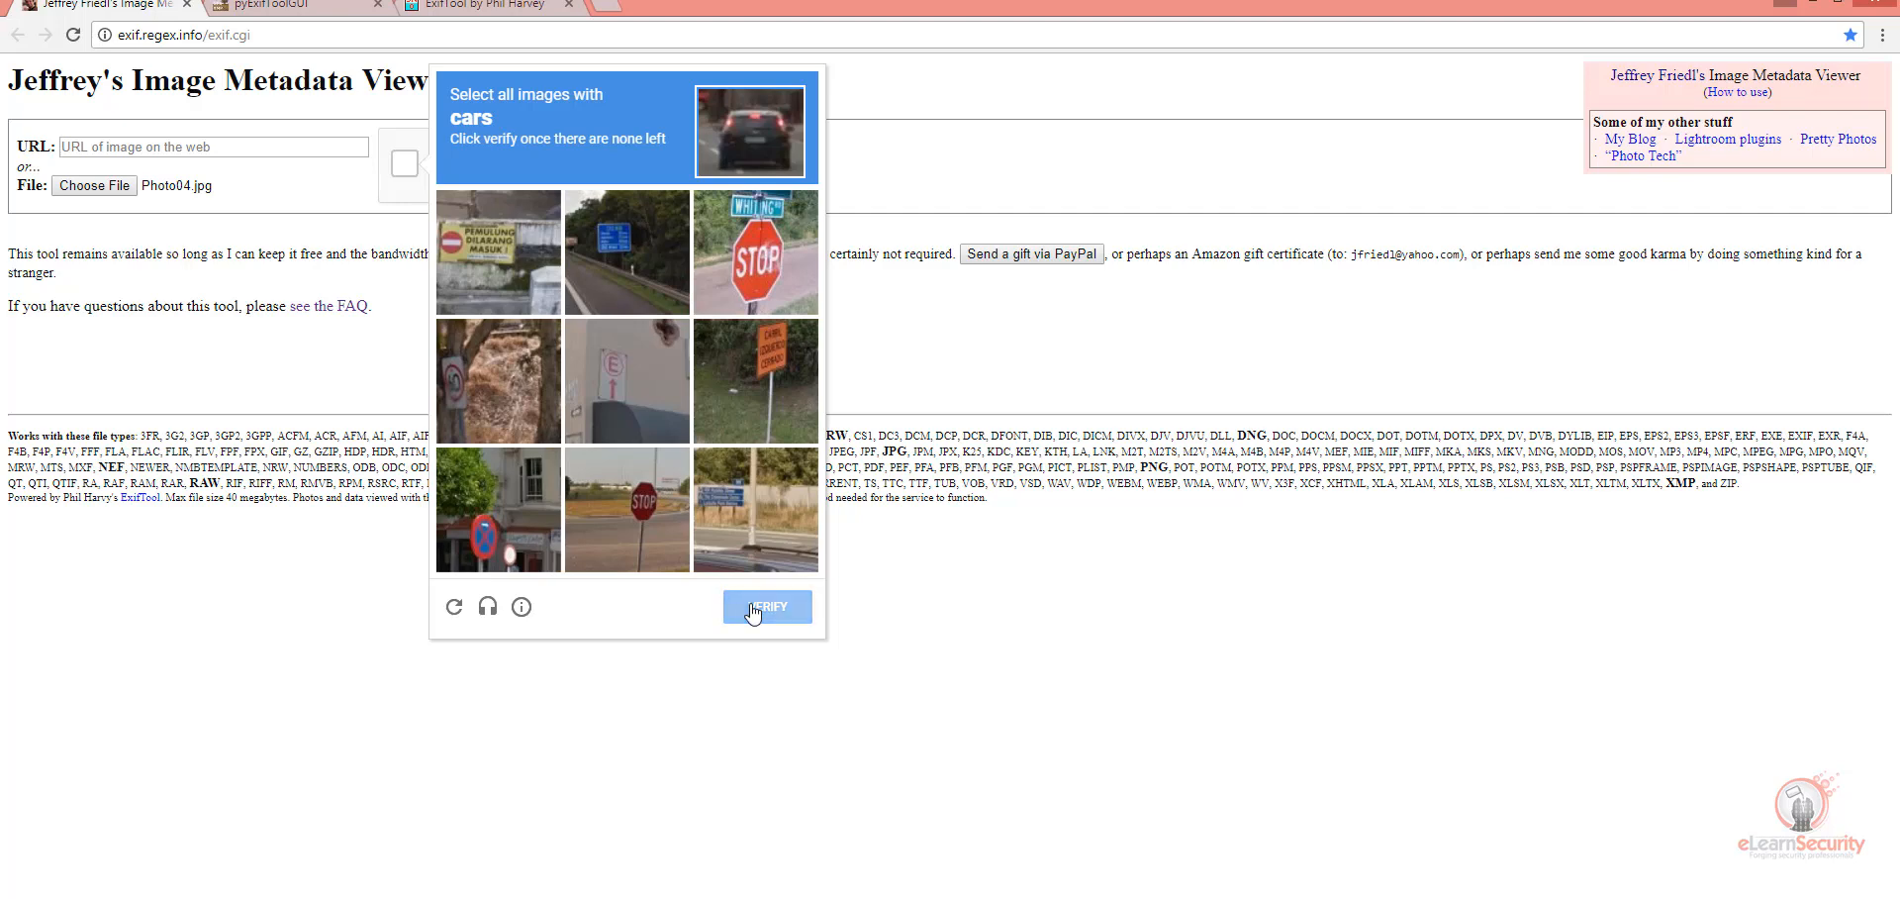
click(744, 172)
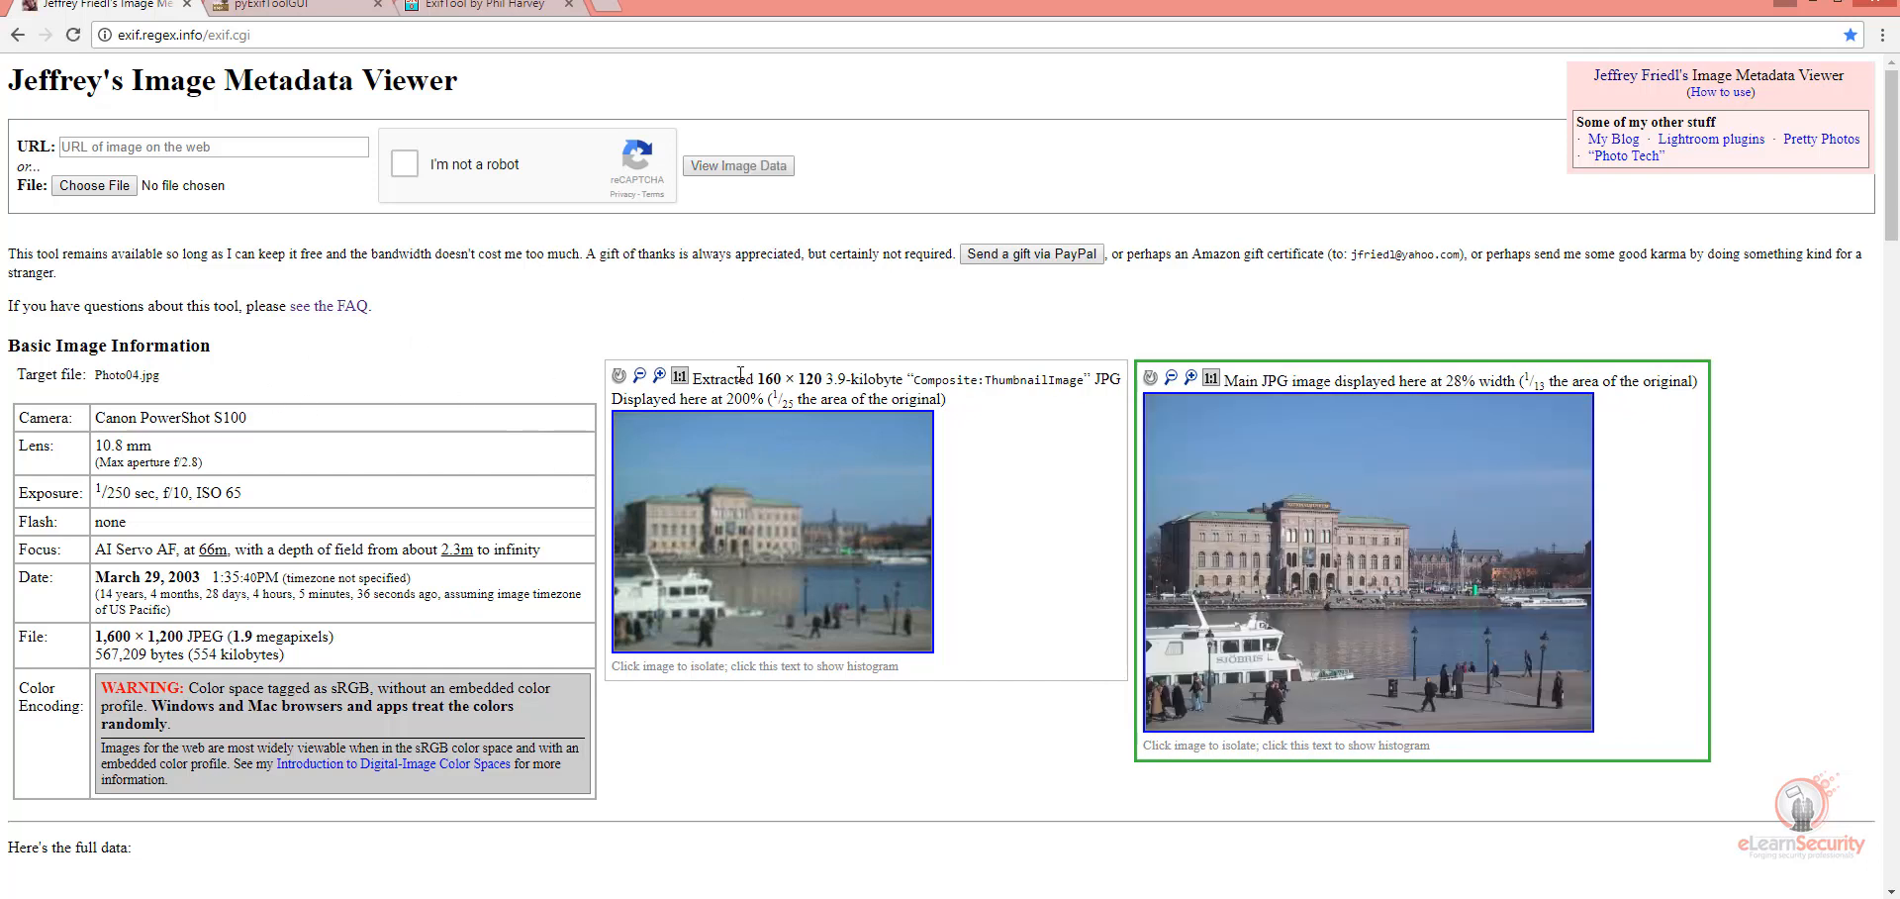
Step: Examine the basic image information and the EXIF table of Photo04.jpg, highlighting the Date/Time Original value and checking Create Date
scroll(1000, 401, down, 2)
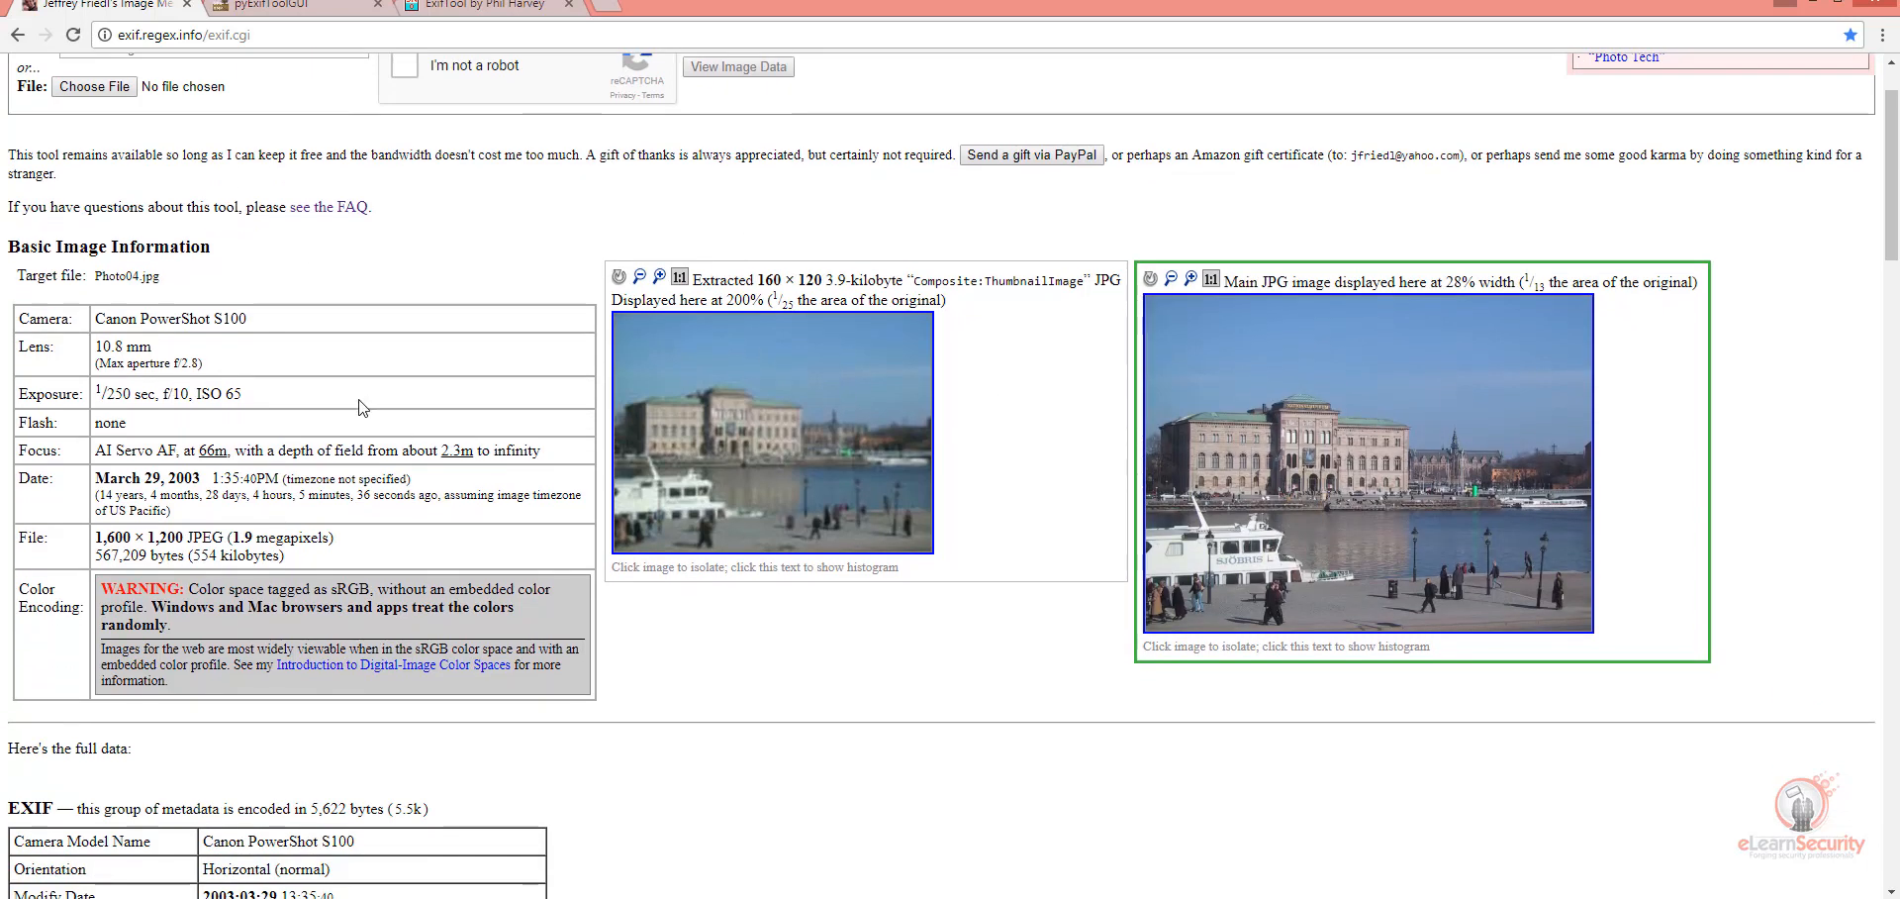
scroll(361, 408, down, 1)
scroll(278, 420, down, 4)
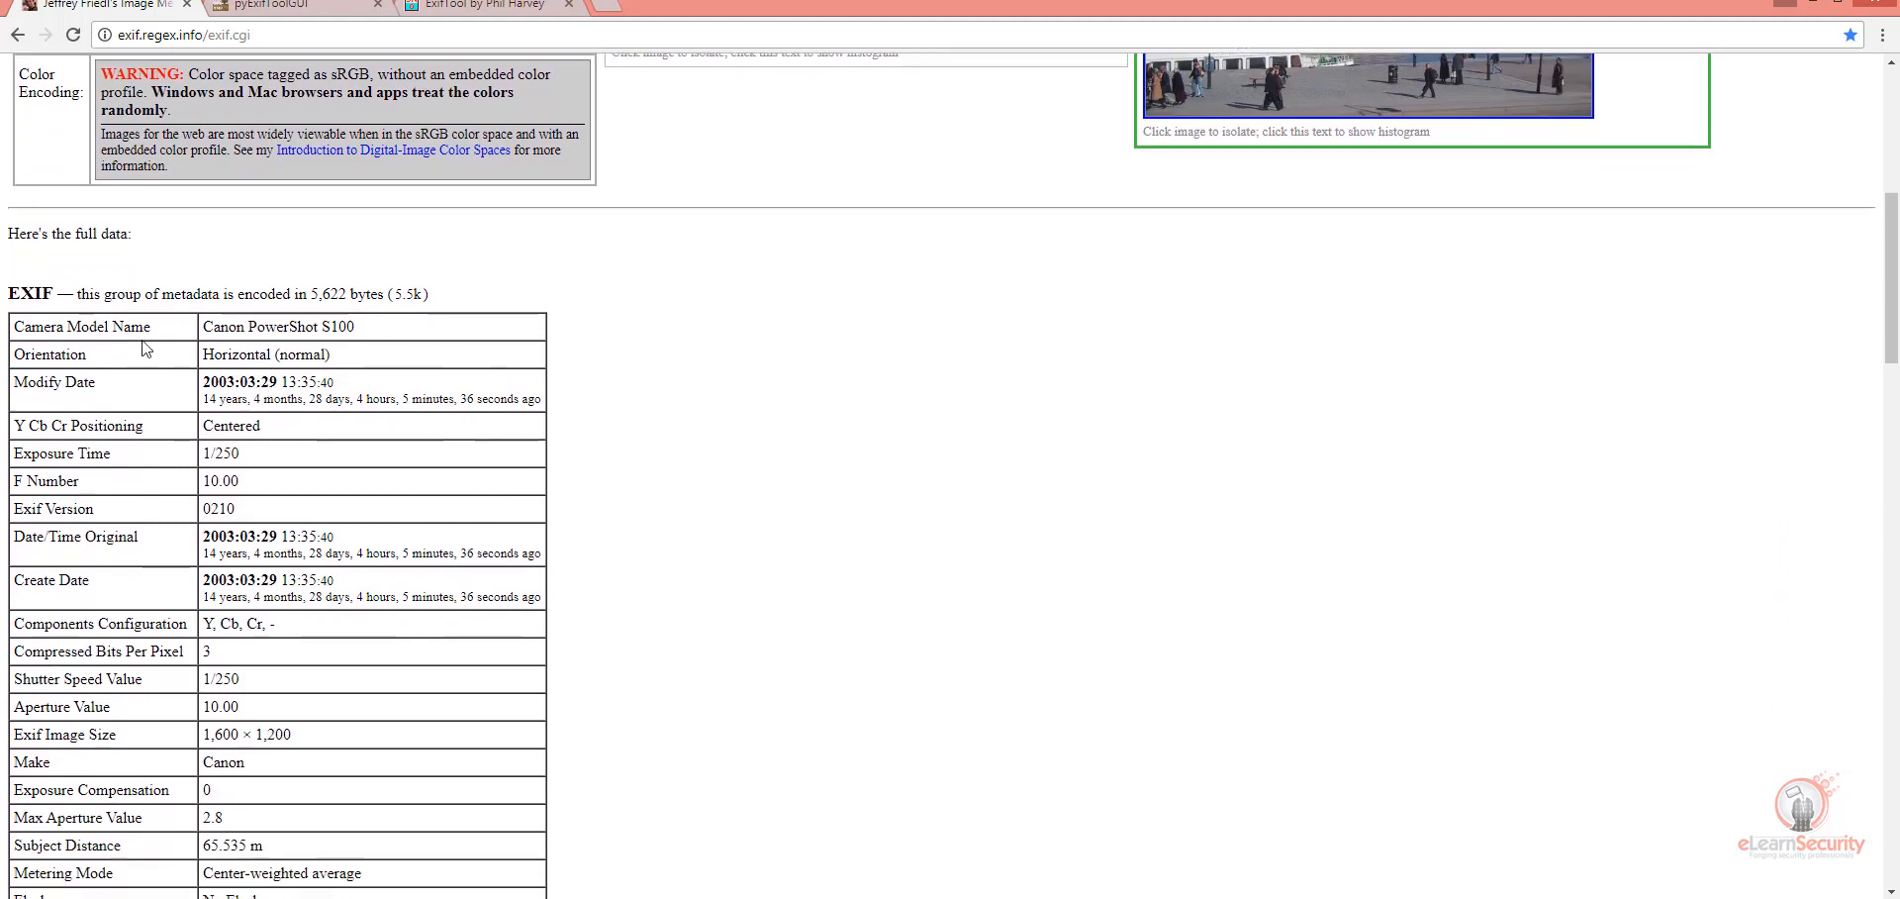
drag(61, 424, 529, 444)
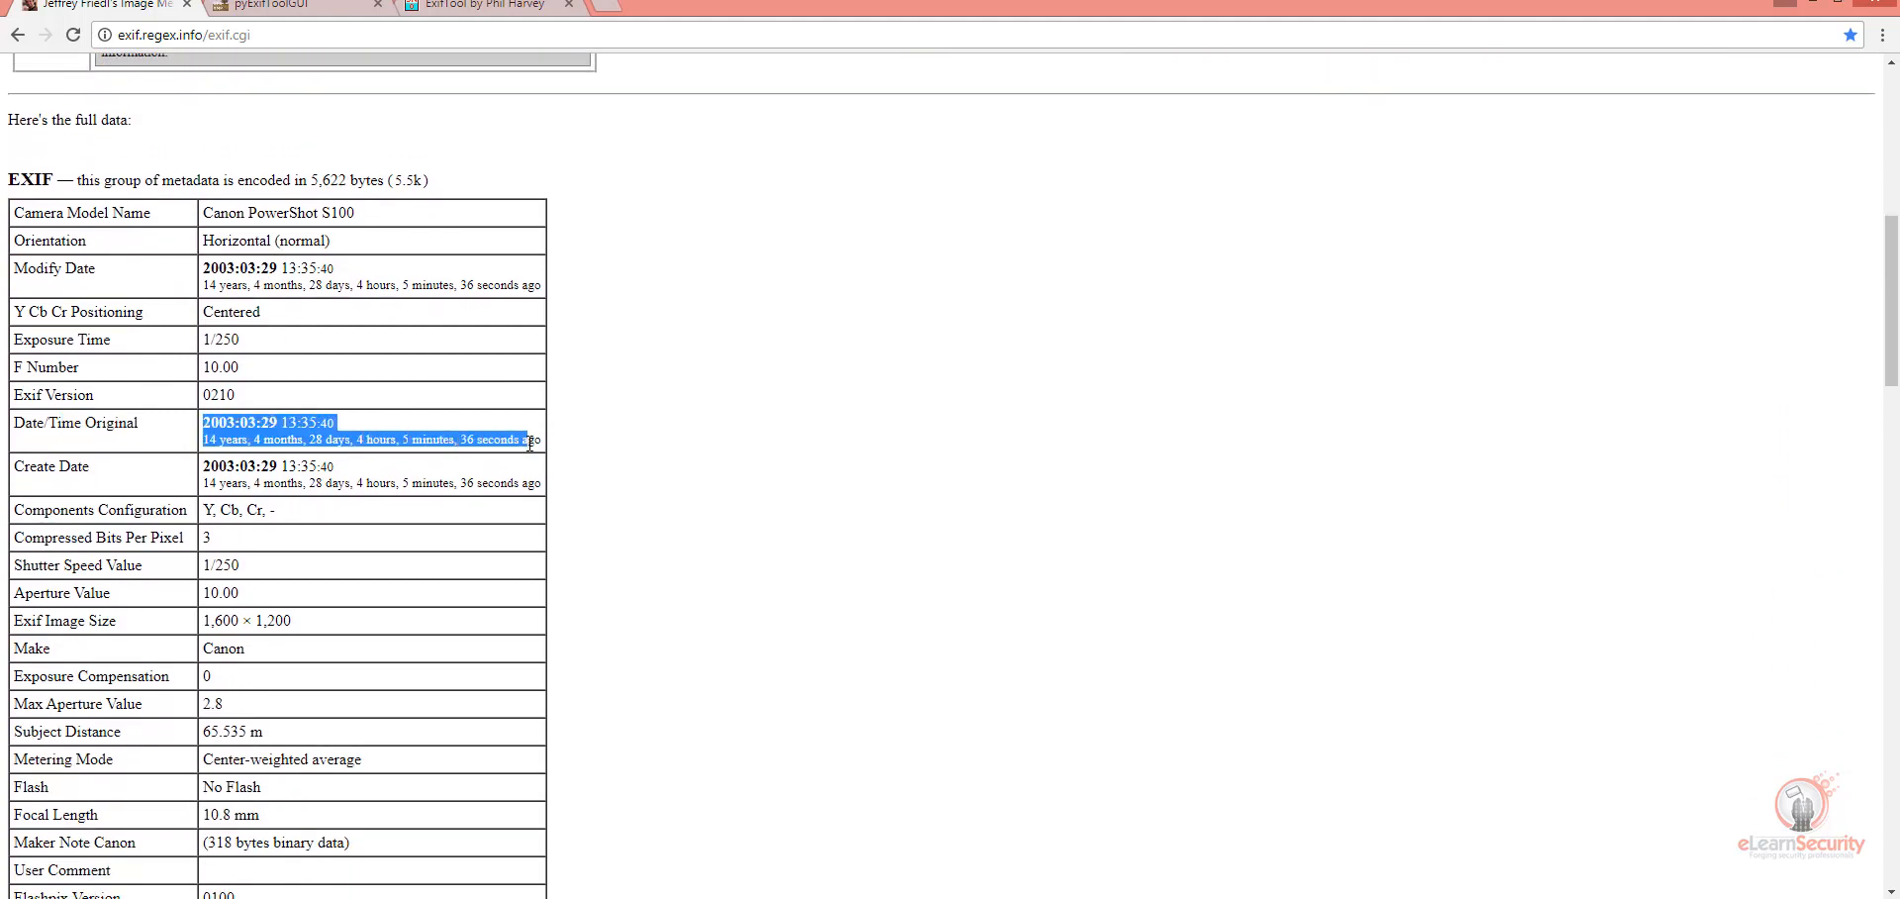
drag(94, 469, 48, 468)
click(217, 470)
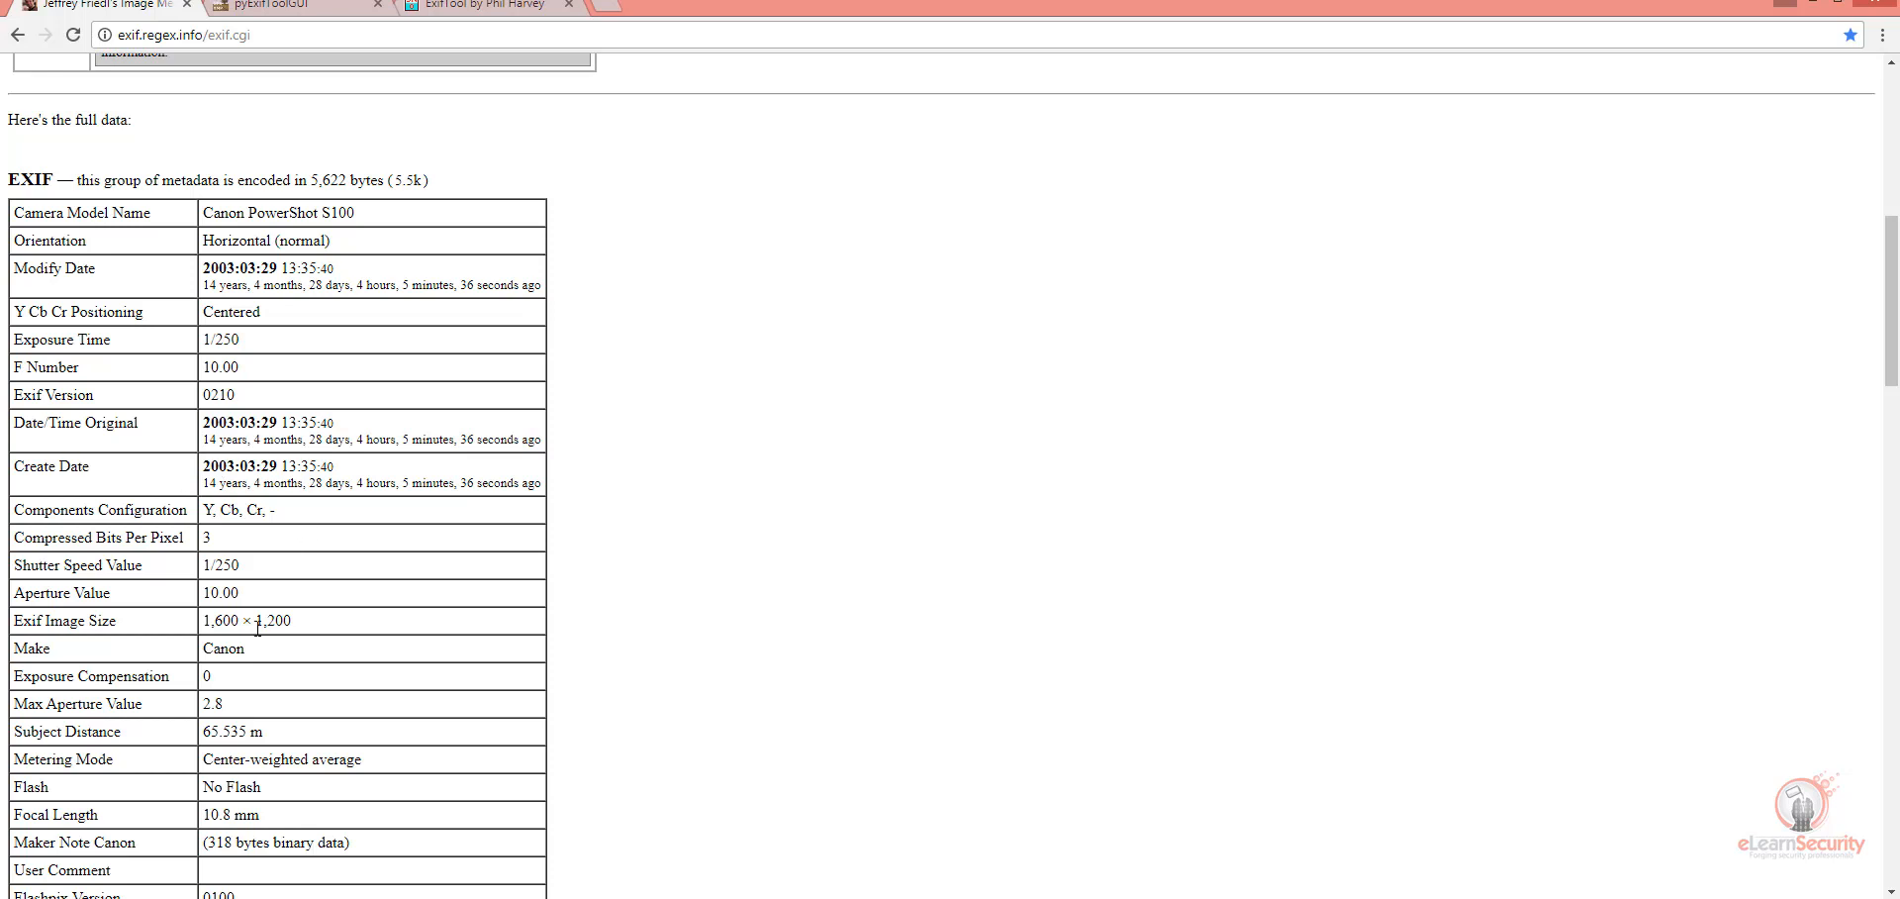
Step: Highlight the camera Make entry and the Flash value in the EXIF table of Photo04.jpg
drag(15, 653, 54, 655)
drag(204, 649, 237, 652)
scroll(326, 666, down, 2)
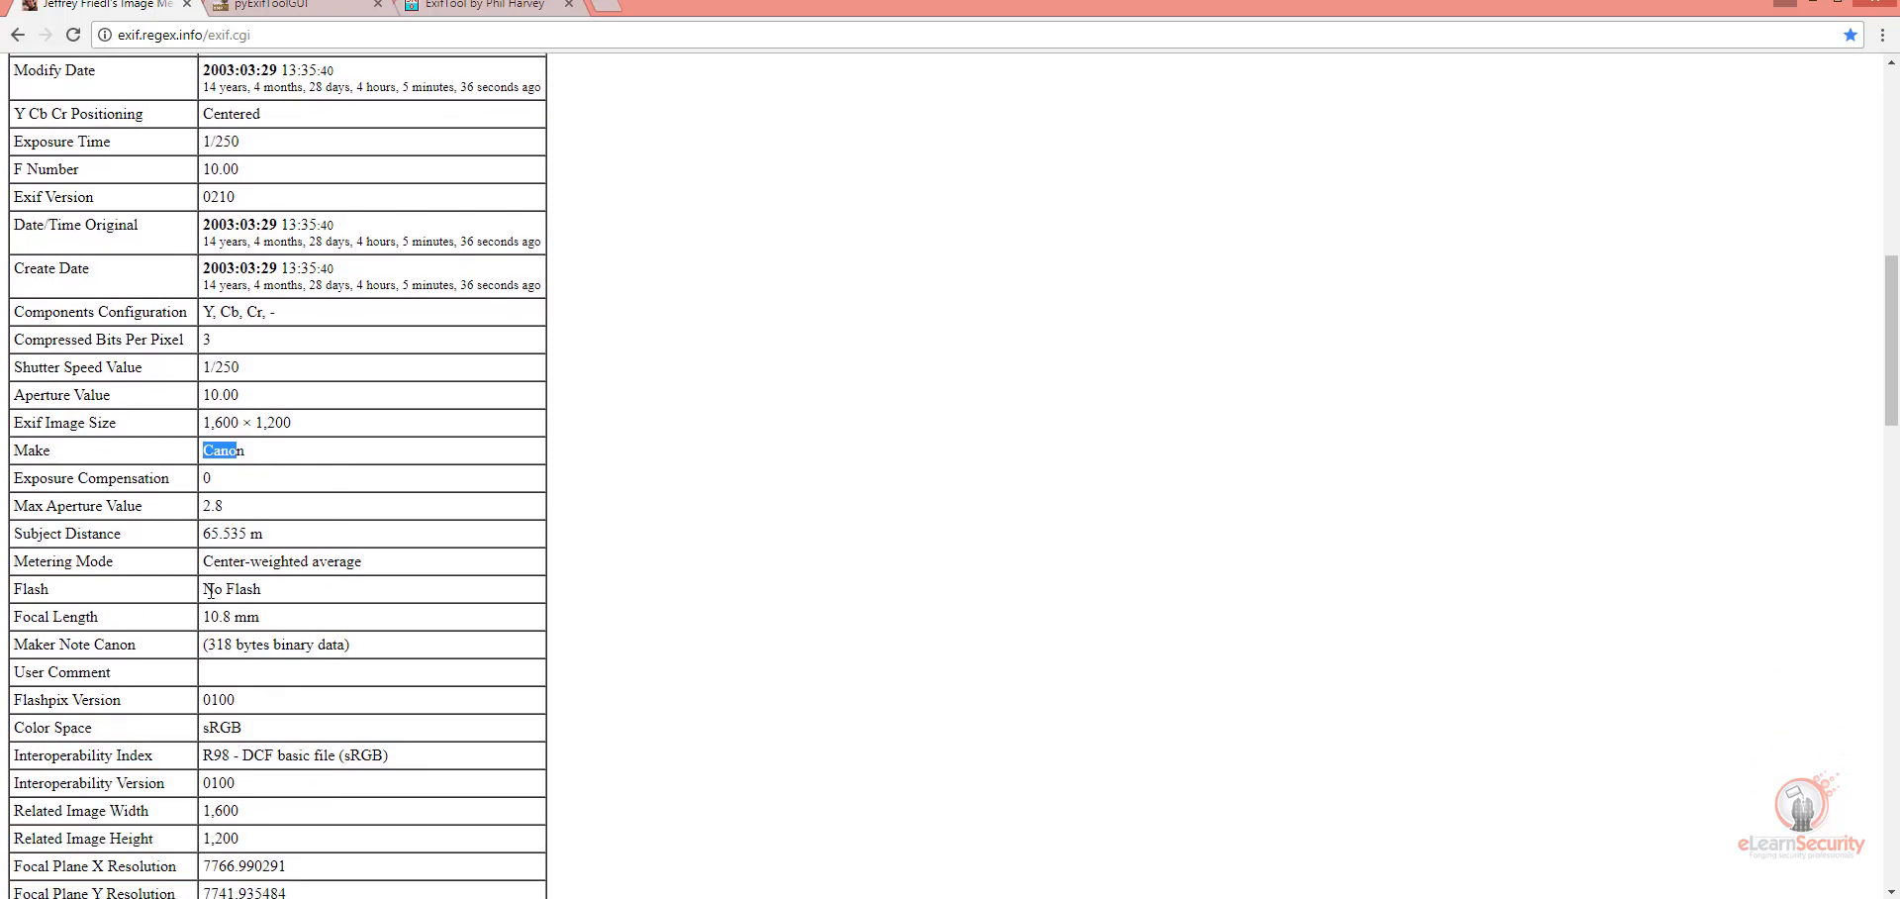
drag(203, 590, 255, 594)
Step: Review the remaining metadata of Photo04.jpg in the MakerNotes, File and Composite tables and return to the basic image information
scroll(310, 327, up, 2)
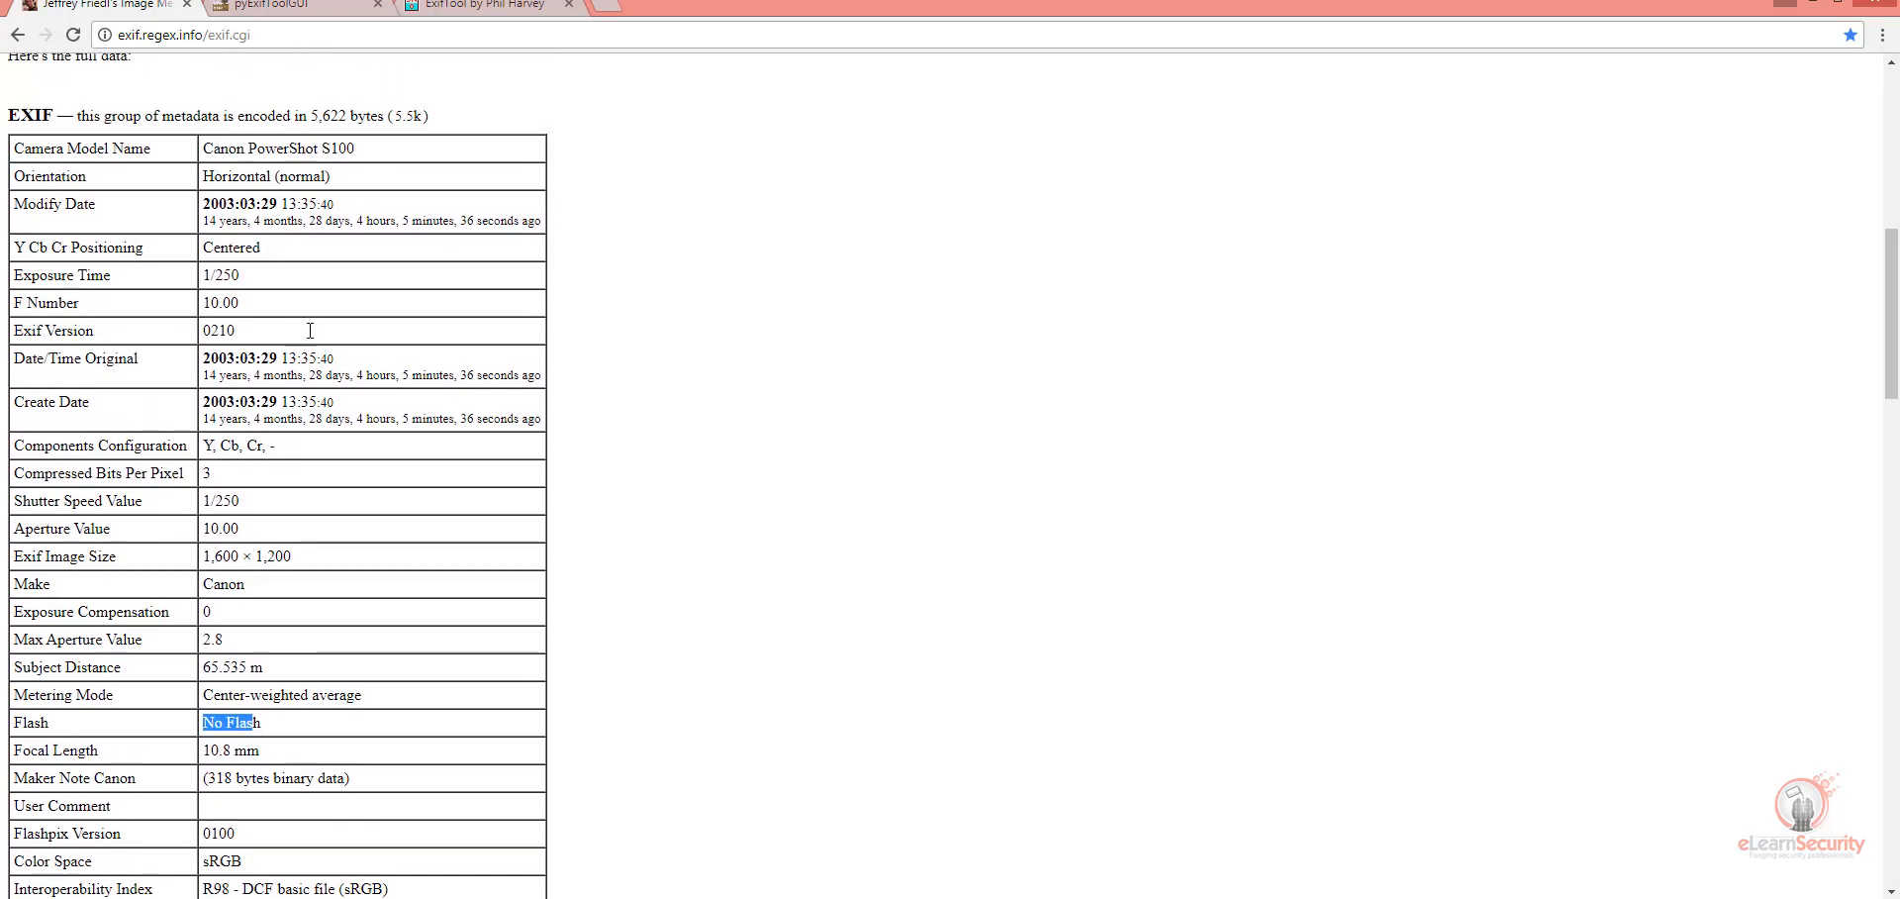
scroll(526, 407, down, 17)
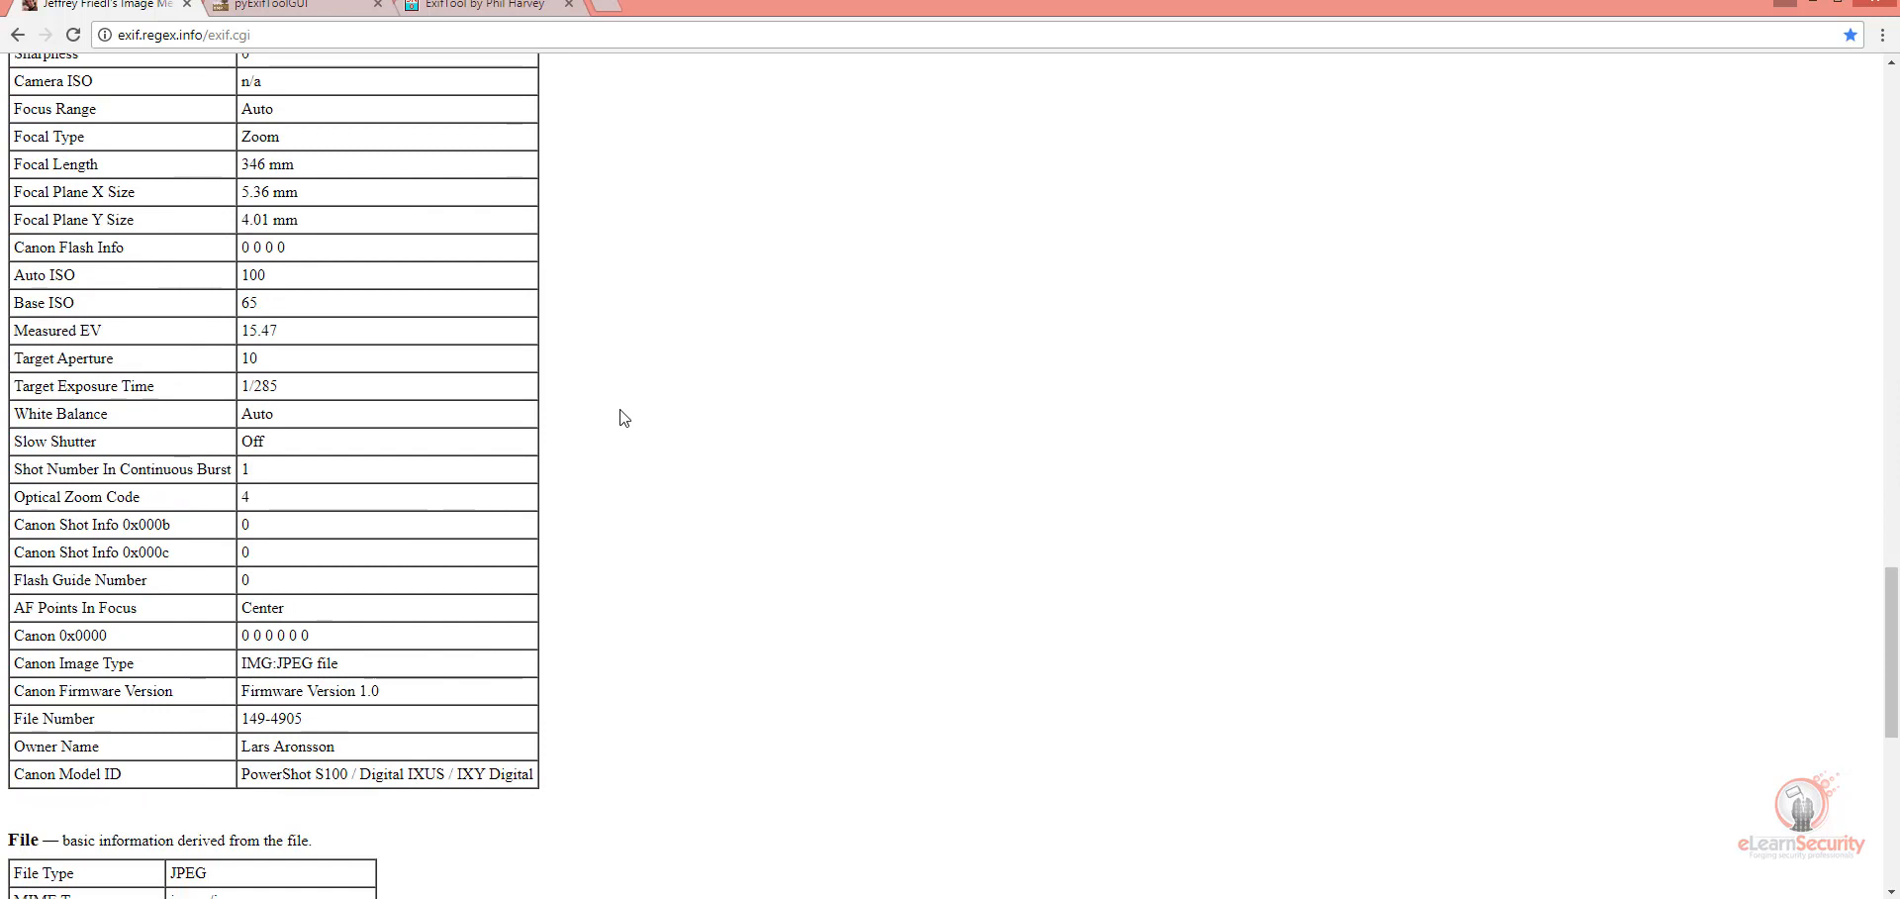
scroll(623, 417, down, 7)
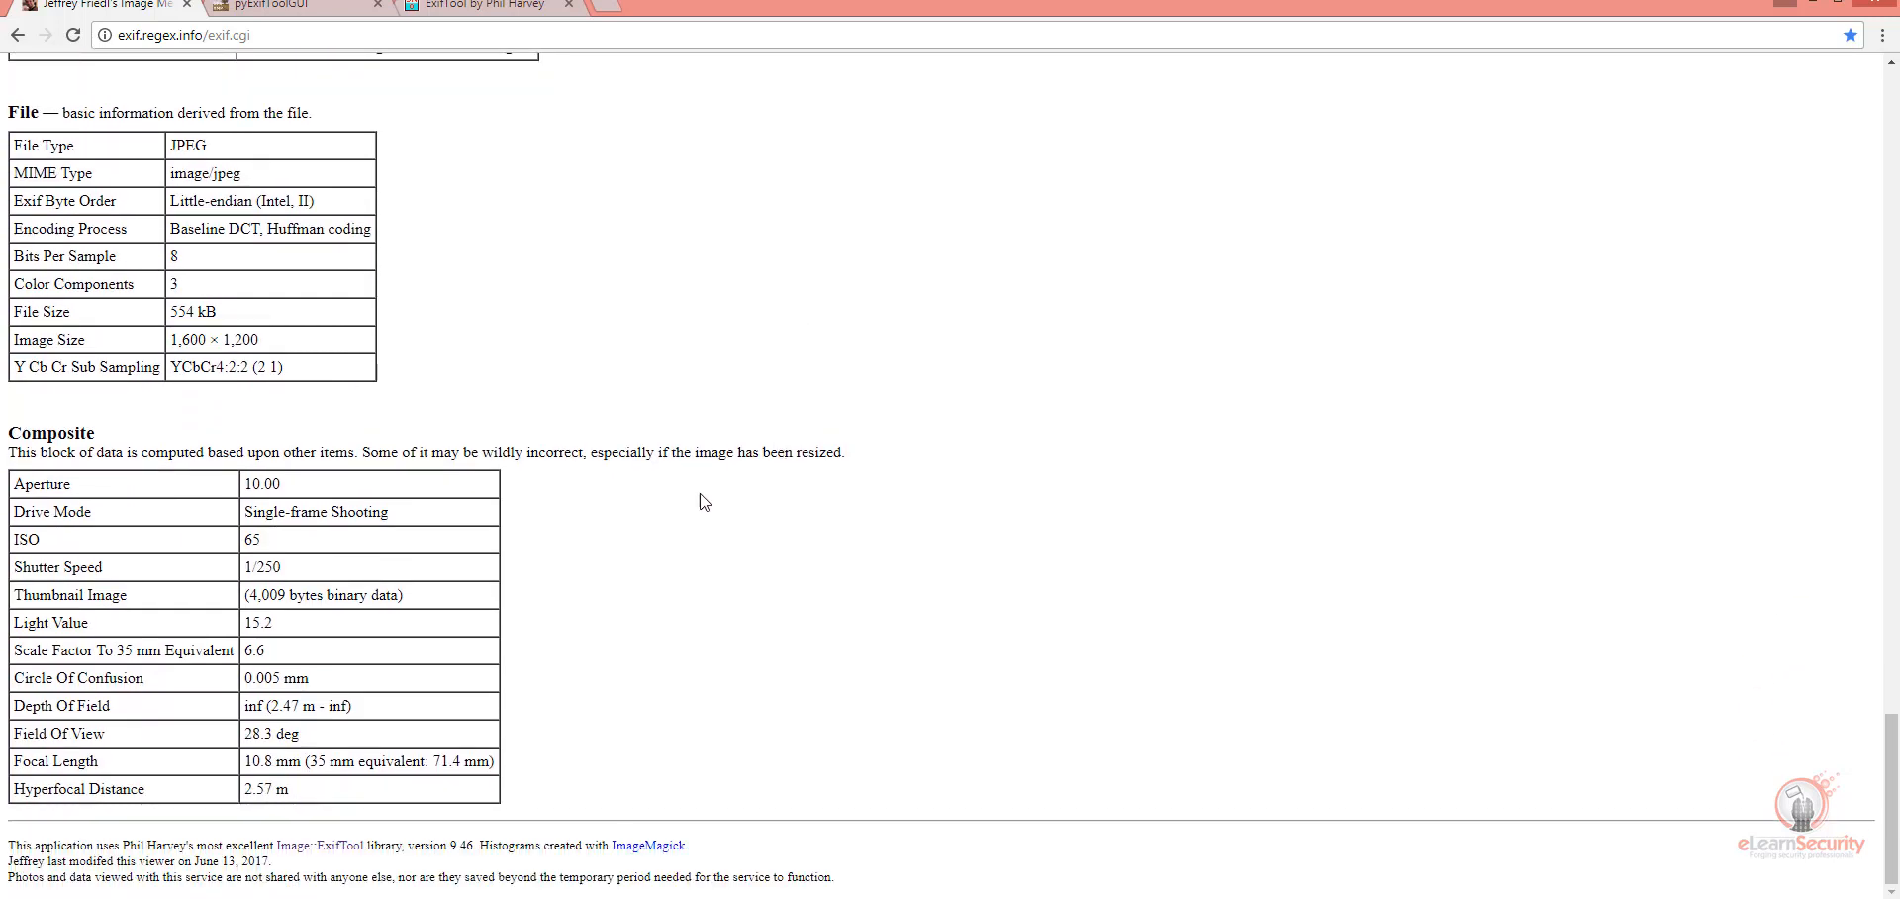
scroll(693, 495, up, 1)
scroll(691, 490, up, 6)
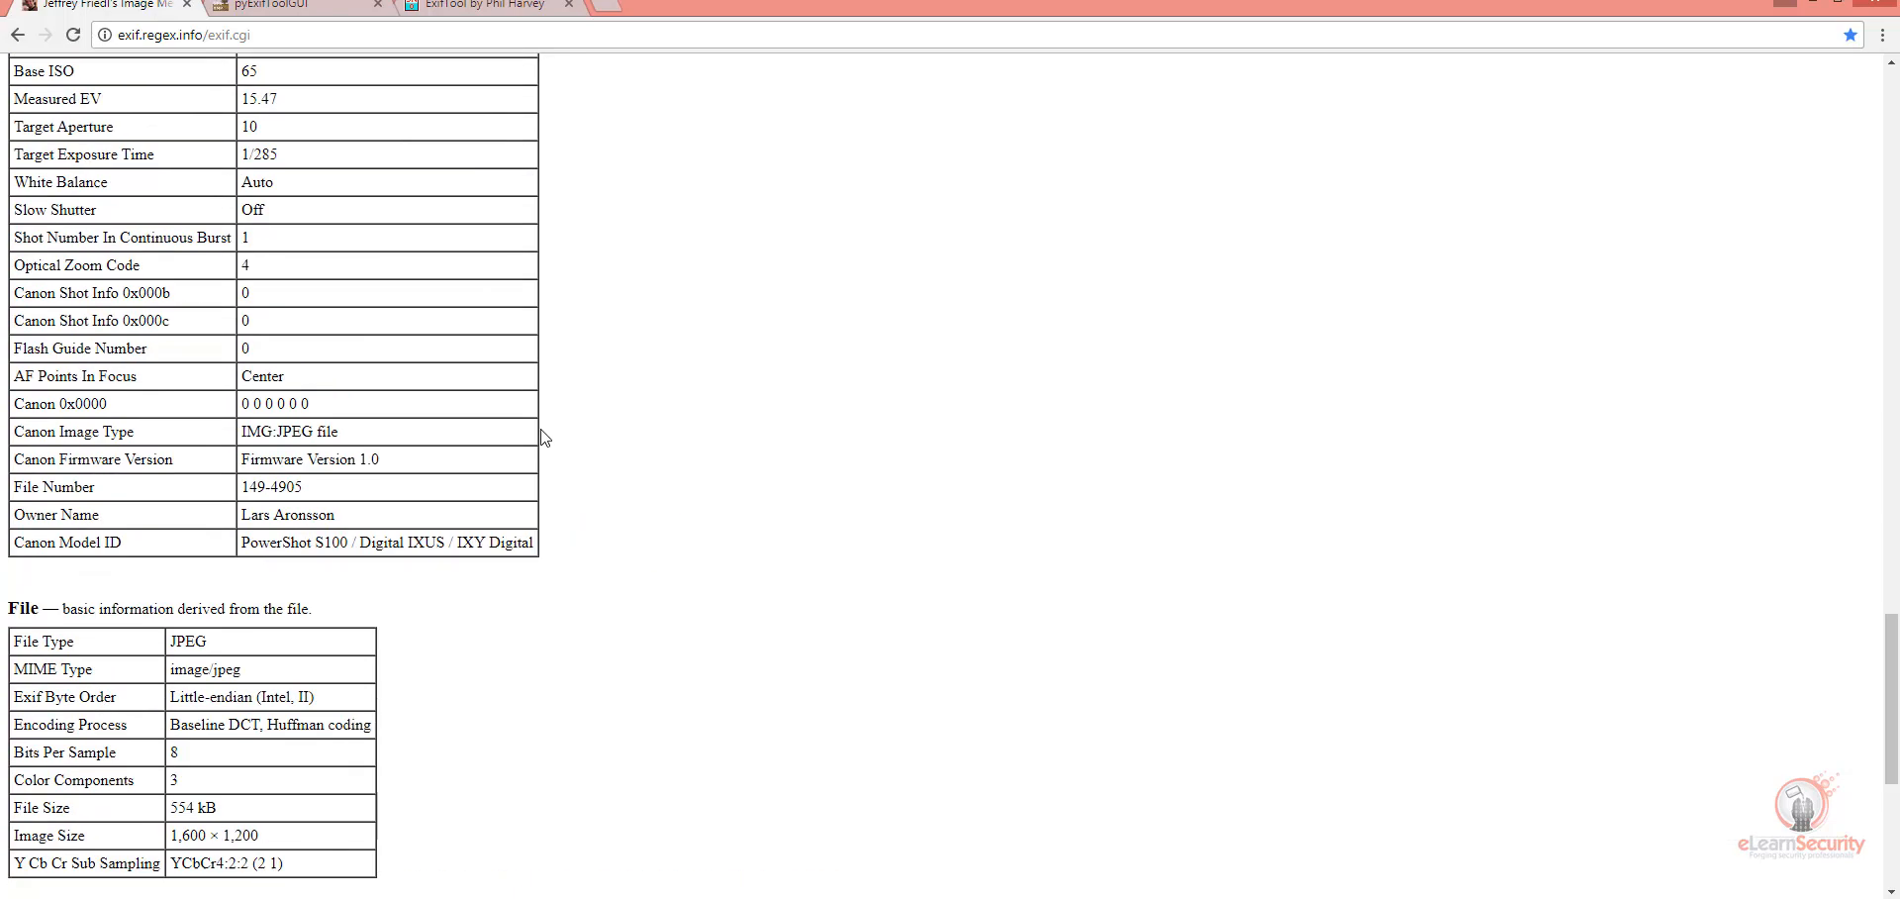
scroll(534, 425, up, 6)
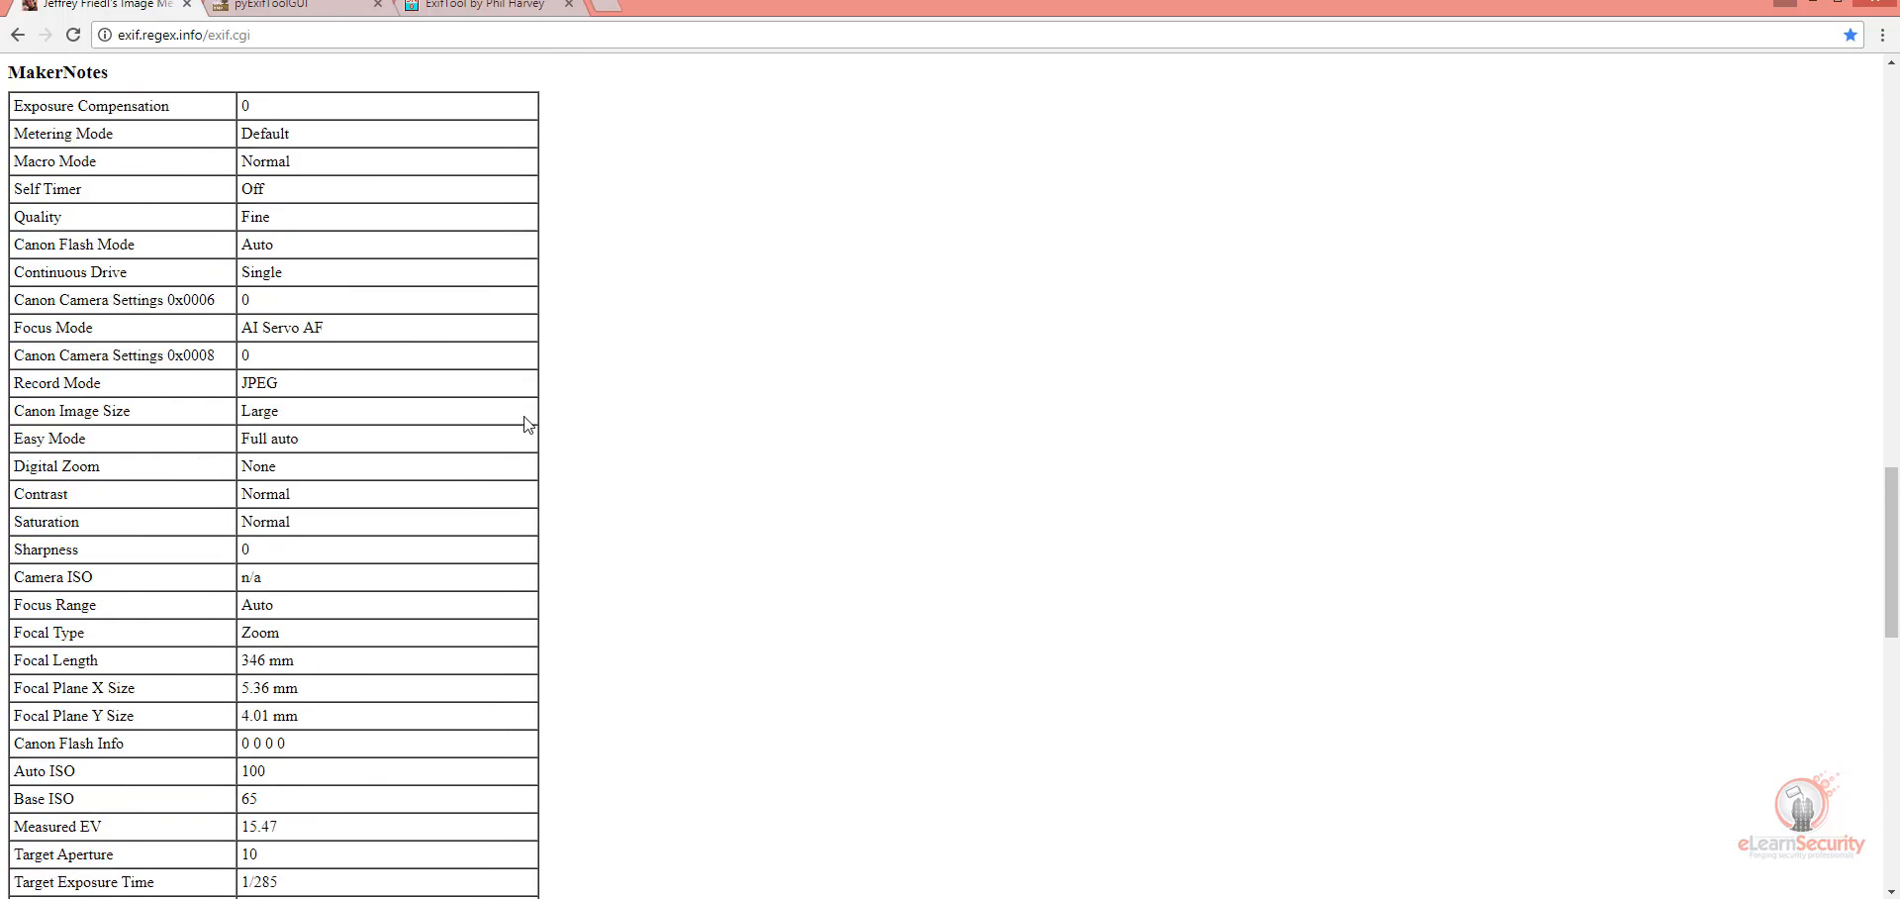
scroll(527, 424, up, 20)
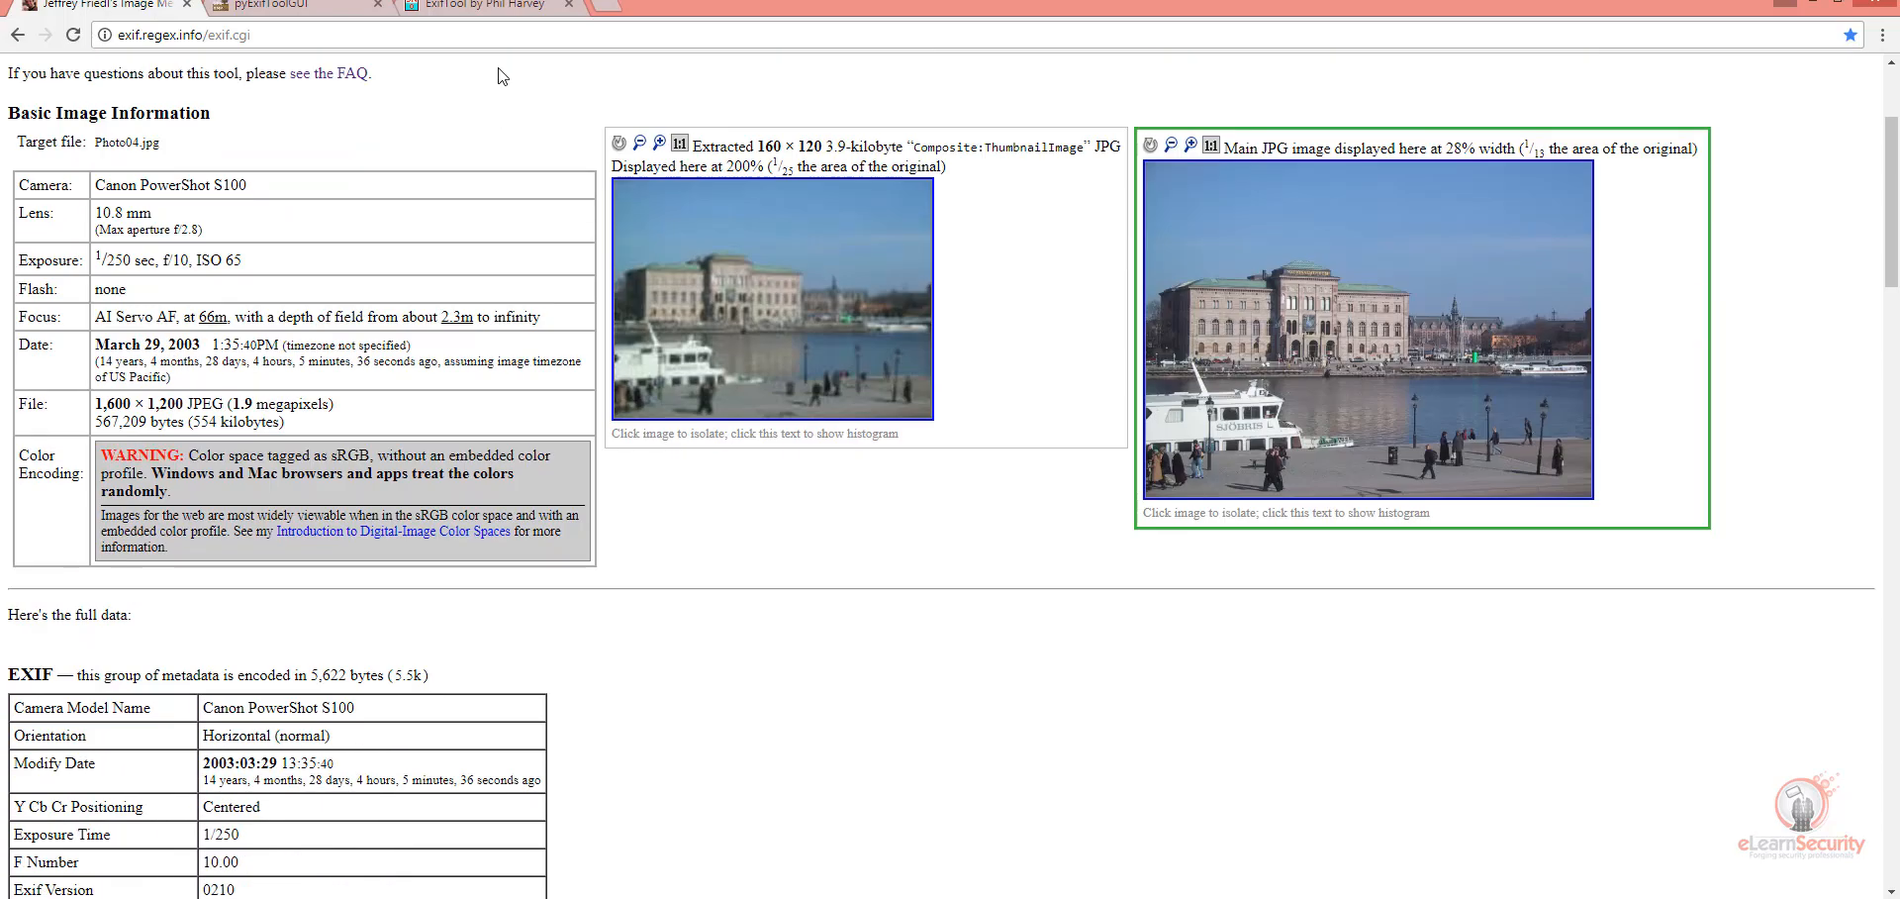
Step: Reload the metadata viewer's start page, highlight its list of supported file types, and clear the highlight
click(496, 35)
key(Return)
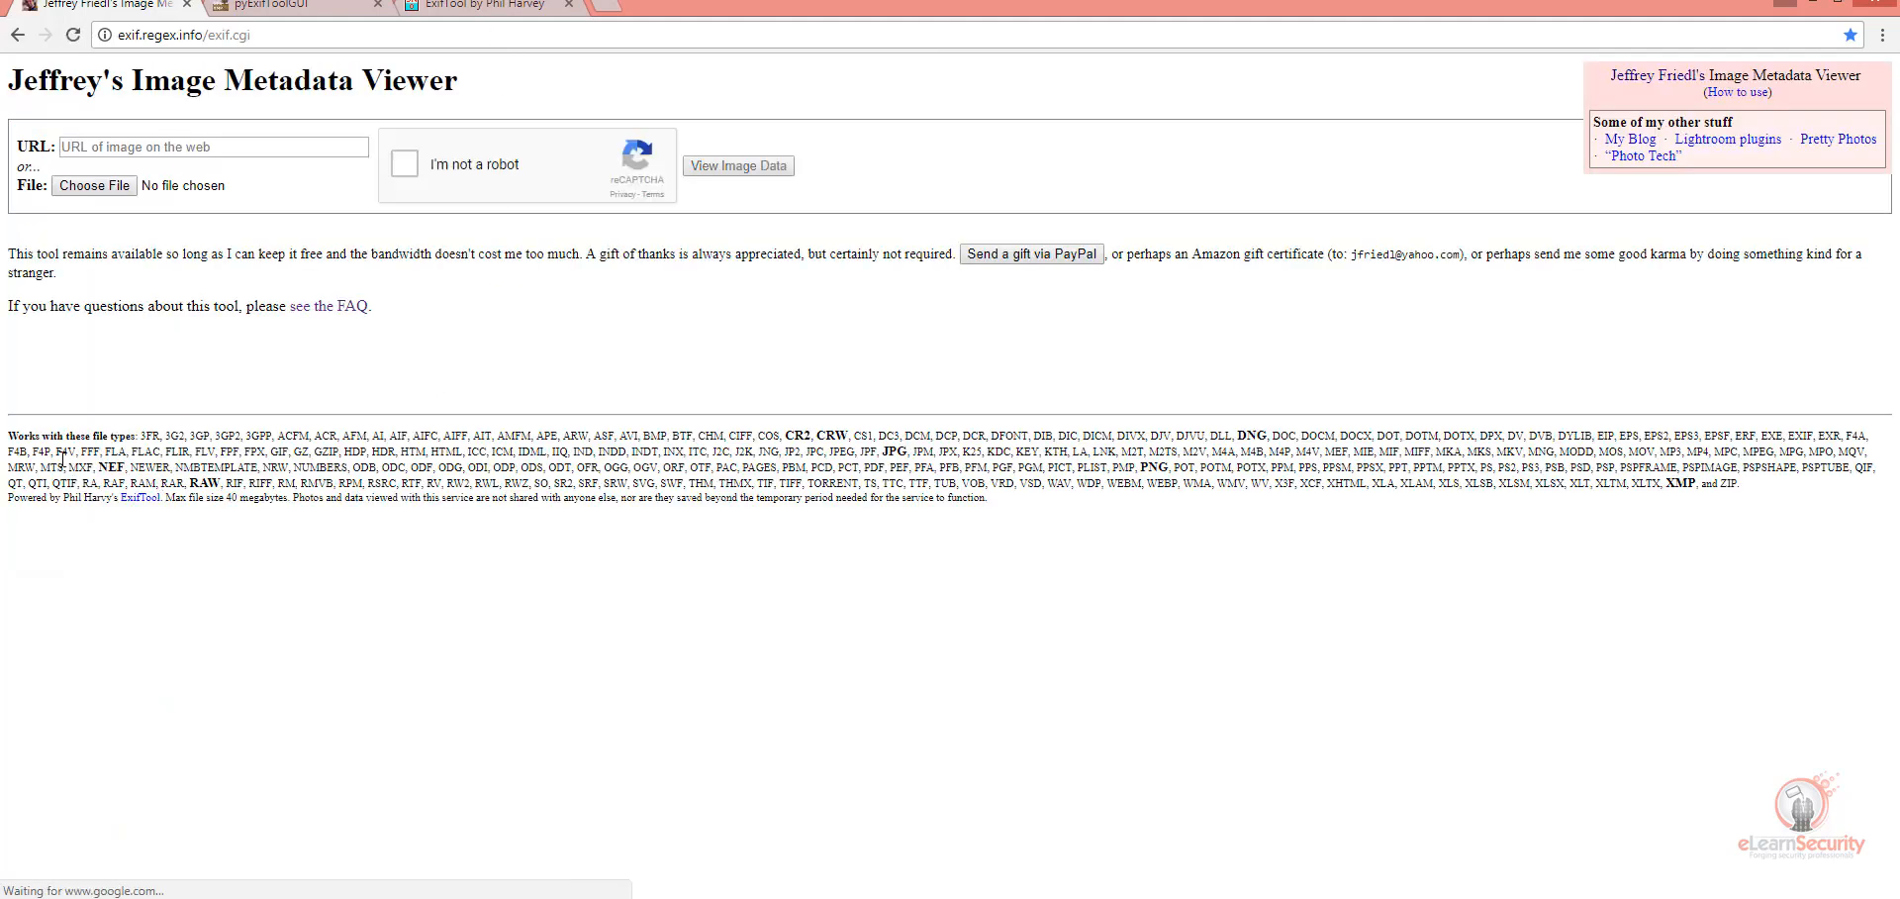
drag(36, 437, 1138, 507)
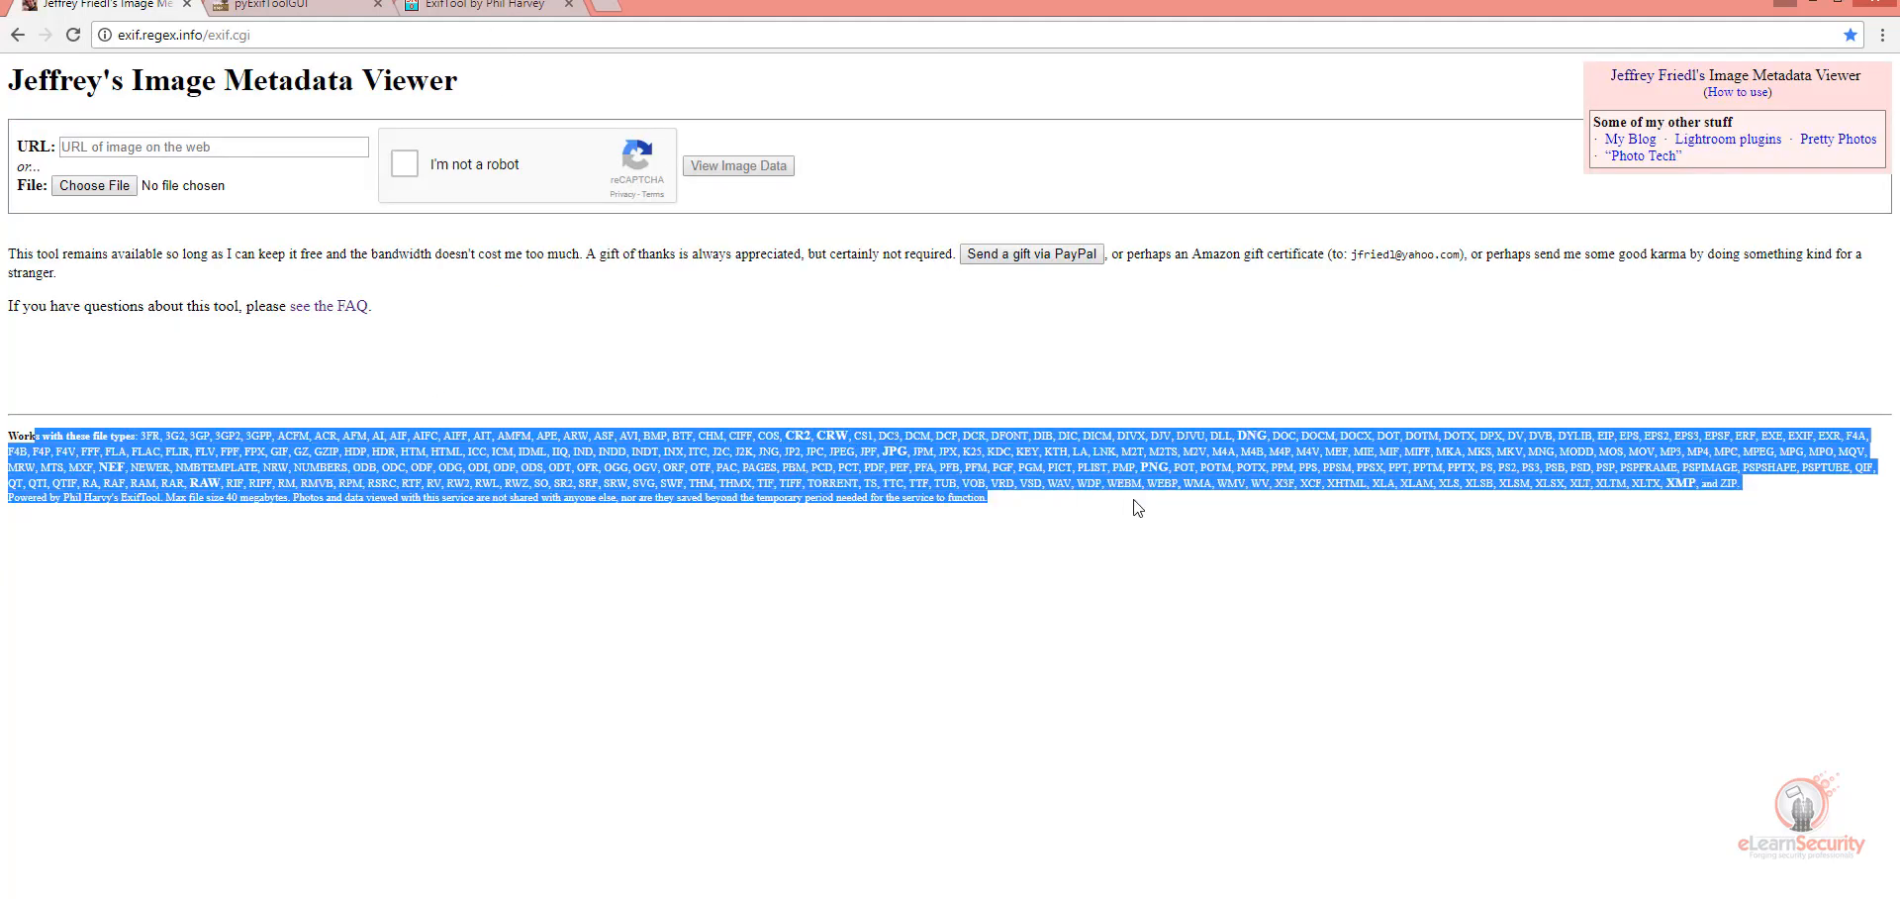
click(1085, 481)
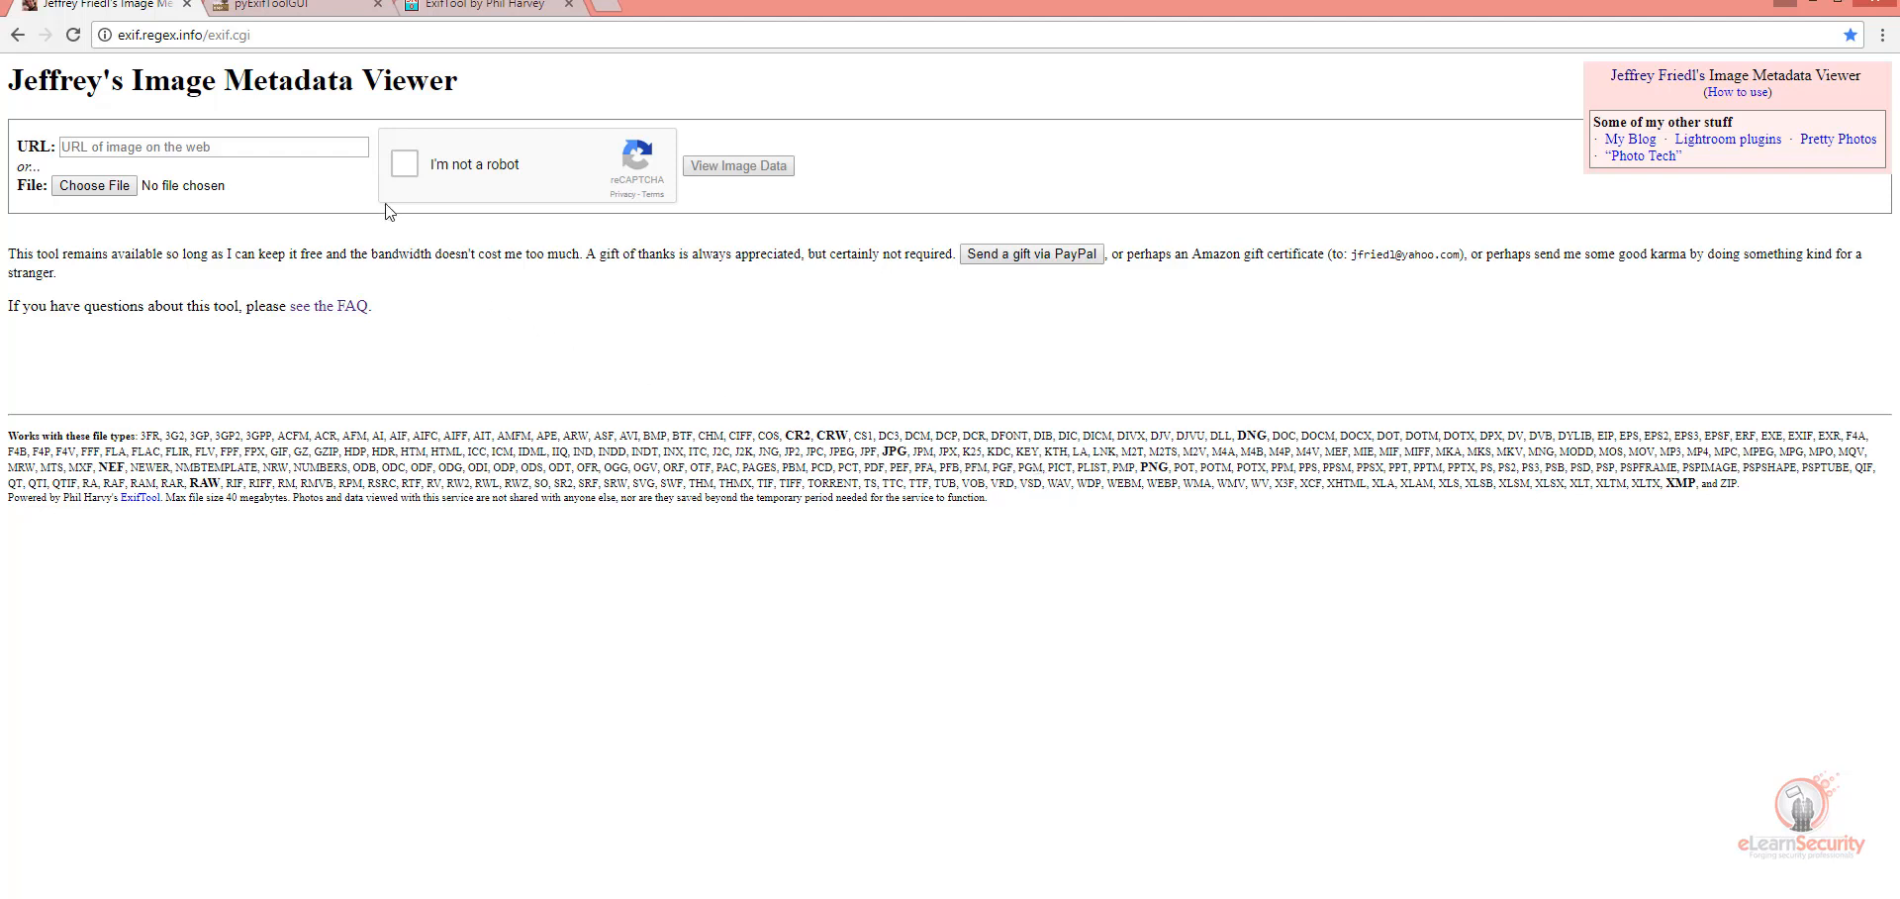
Step: Close the online metadata viewer page, show the ExifTool by Phil Harvey site, and bring up the Tools\Metadata folder in File Explorer
click(187, 4)
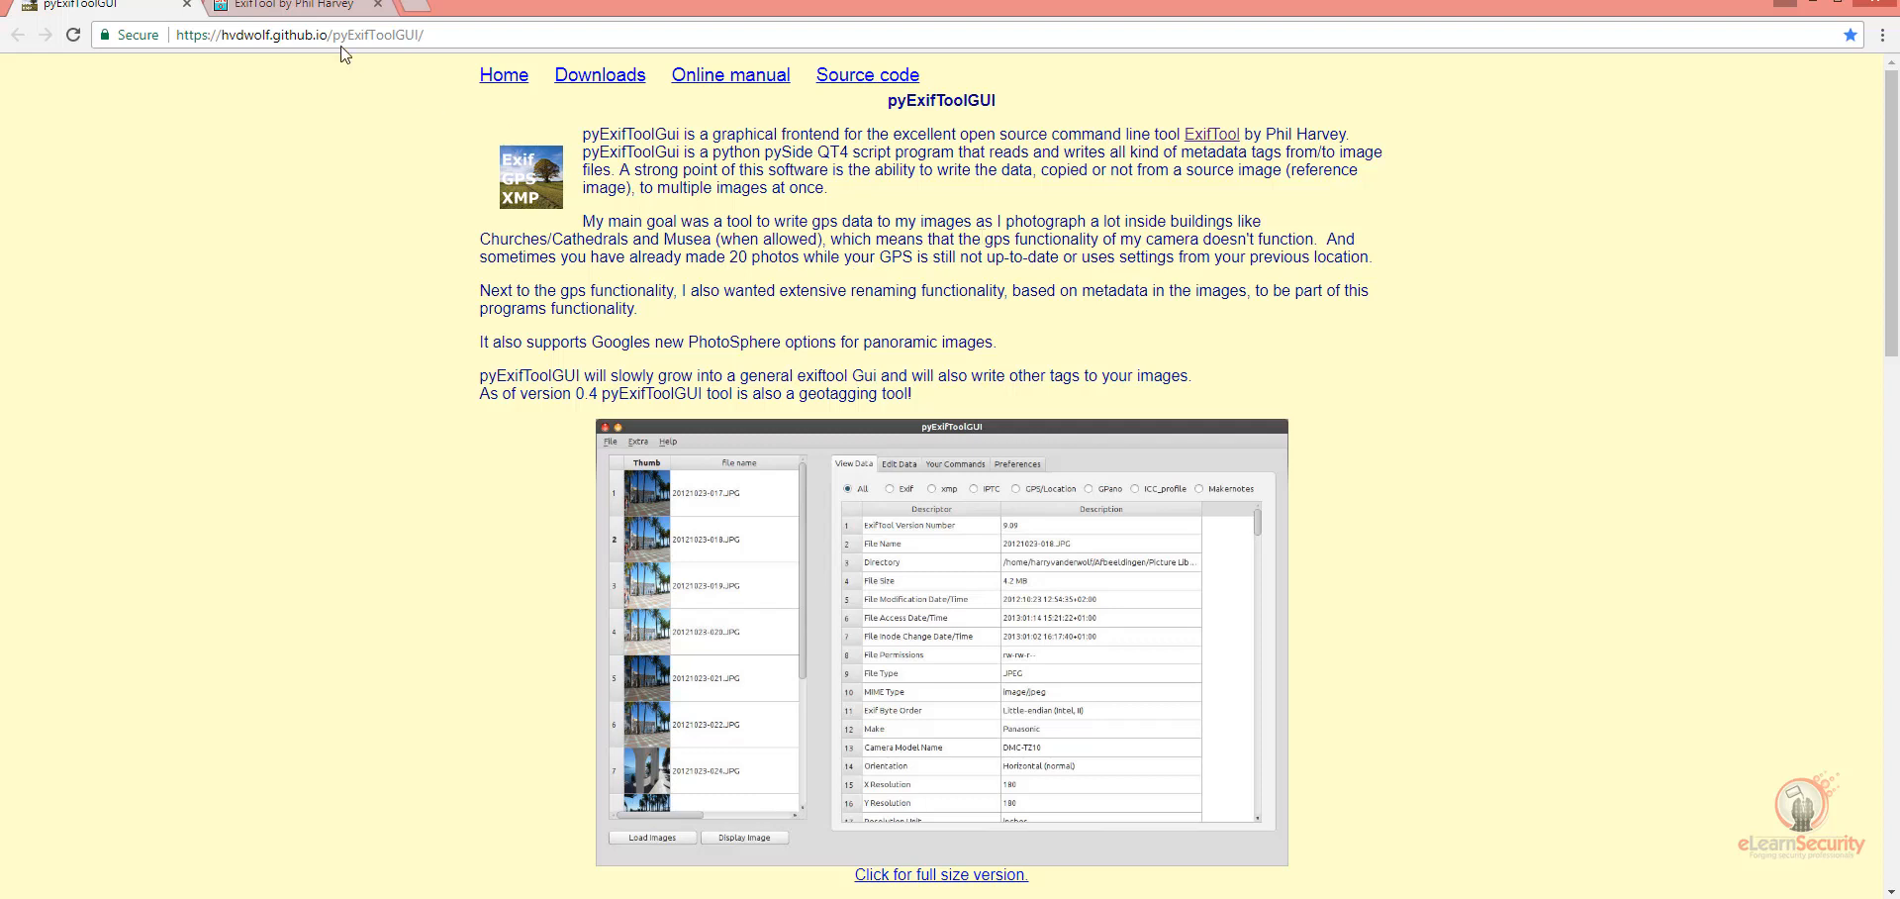
click(317, 16)
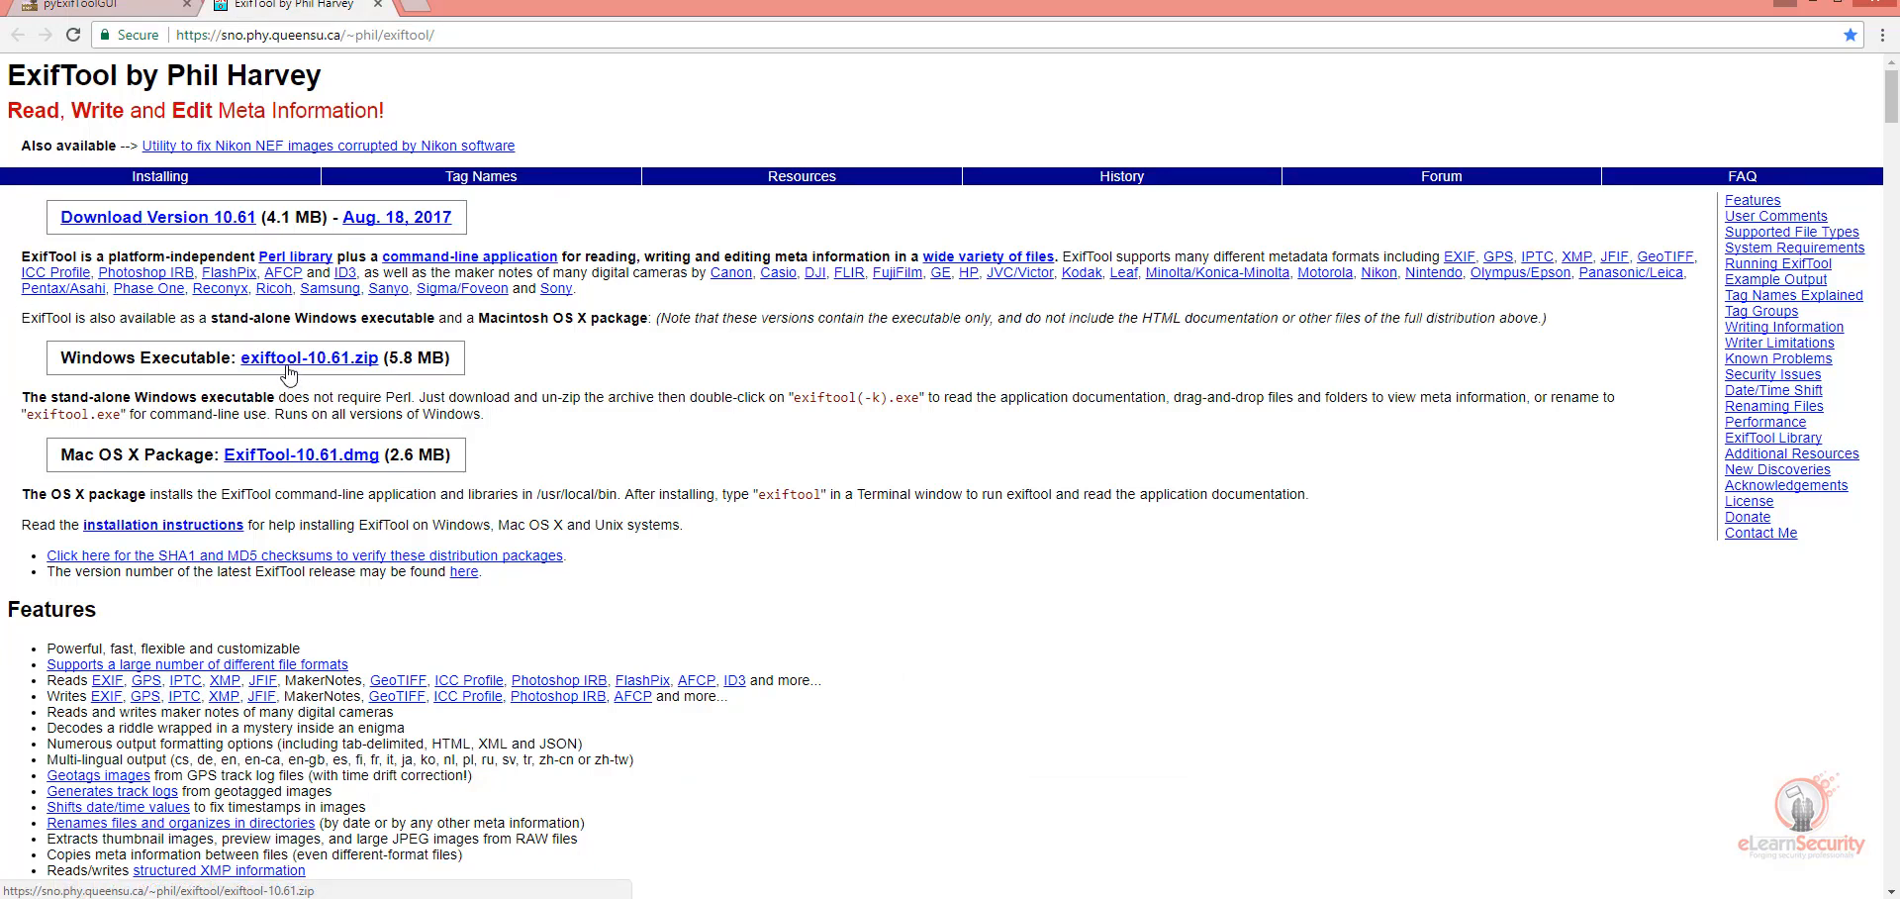
click(747, 896)
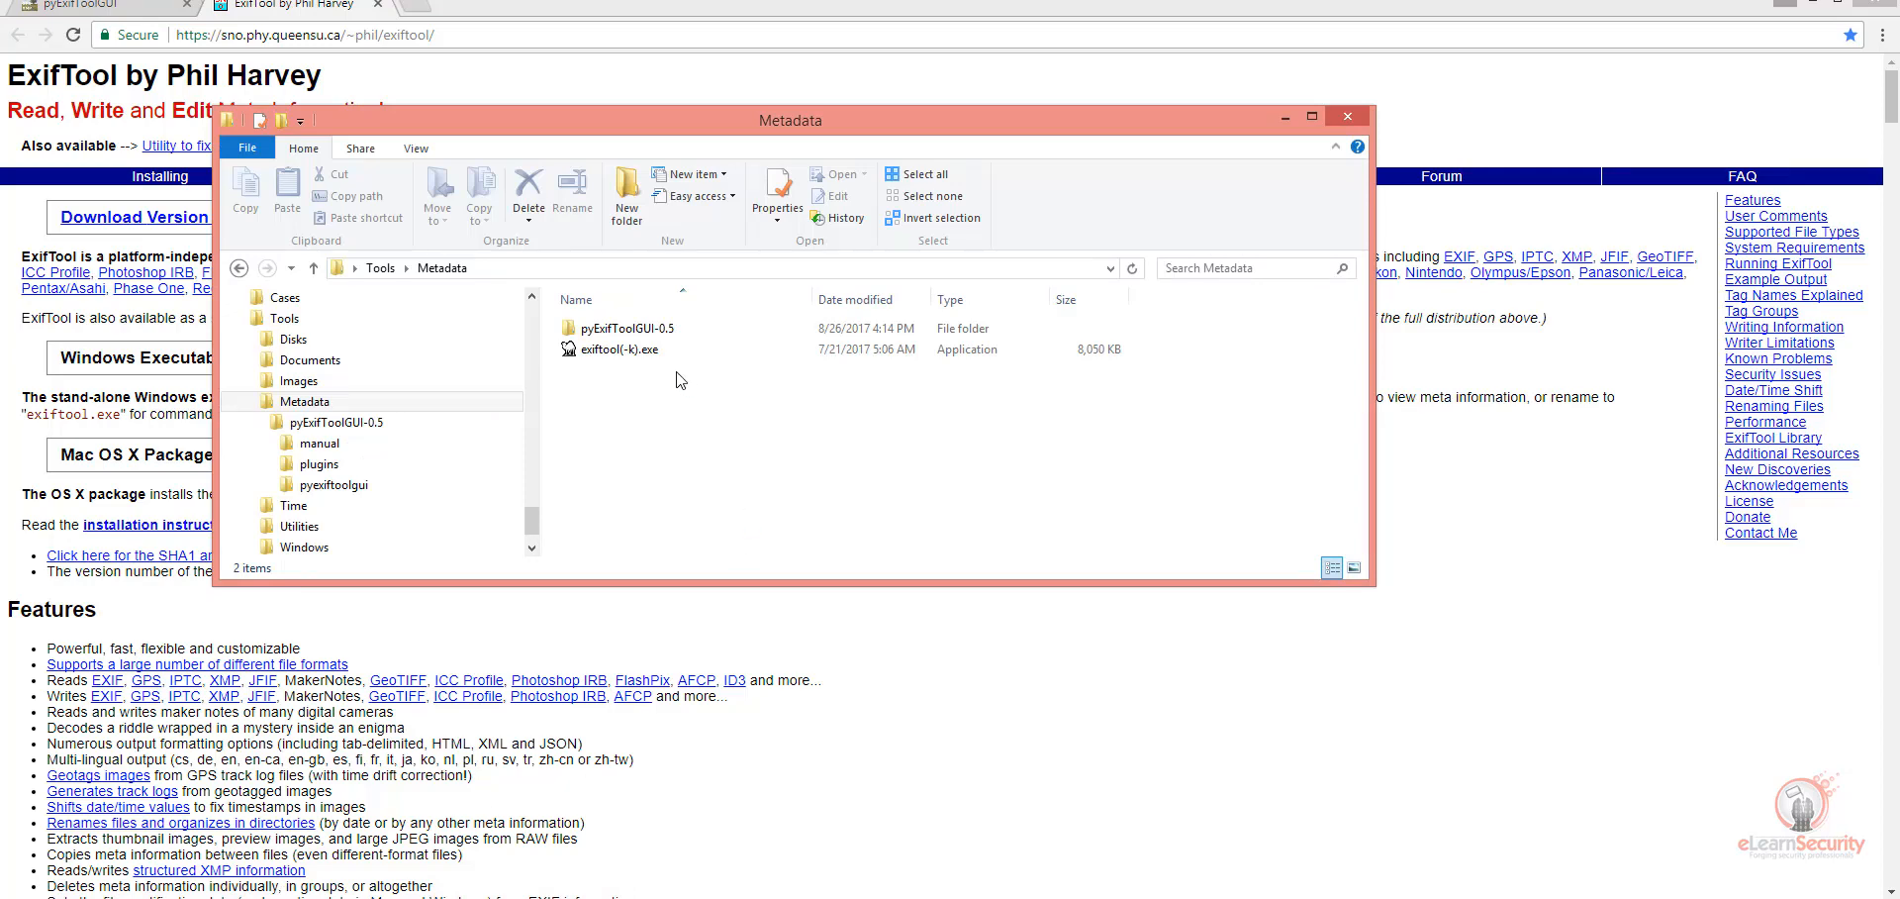
Step: Open the pyExifToolGUI-0.5 folder, minimize the browser, and locate exiftool.exe and pyexiftoolgui.exe in the folder
double_click(628, 328)
click(608, 516)
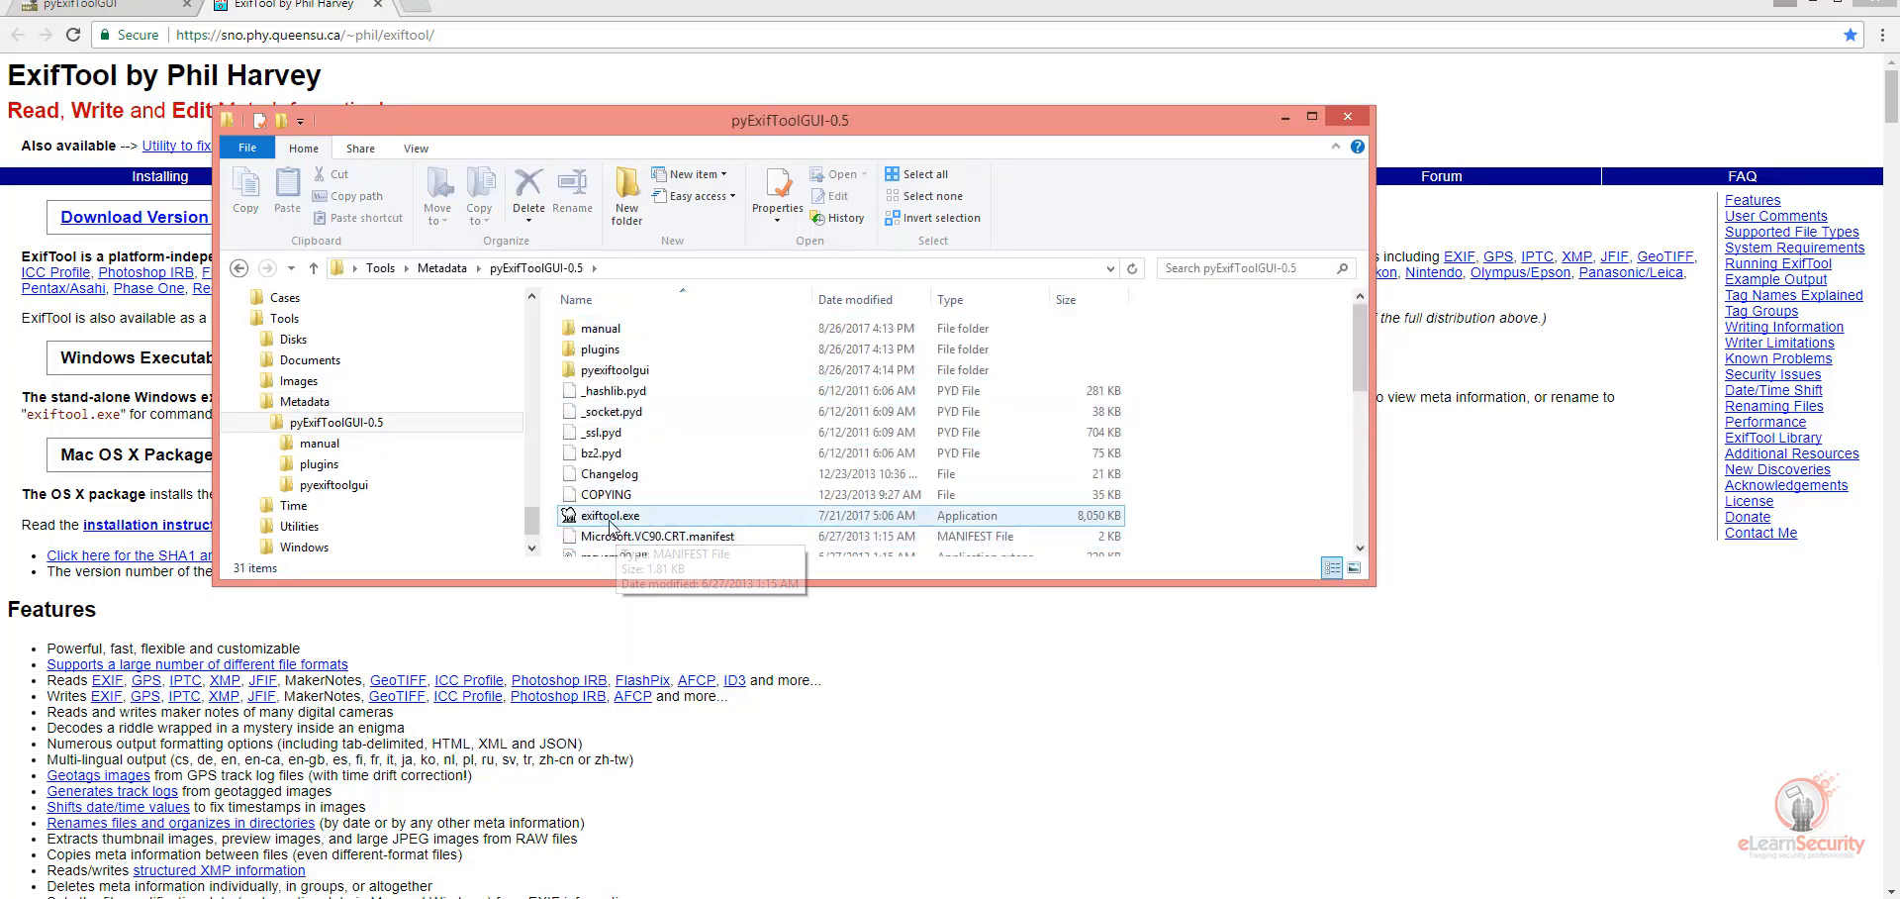
click(1807, 8)
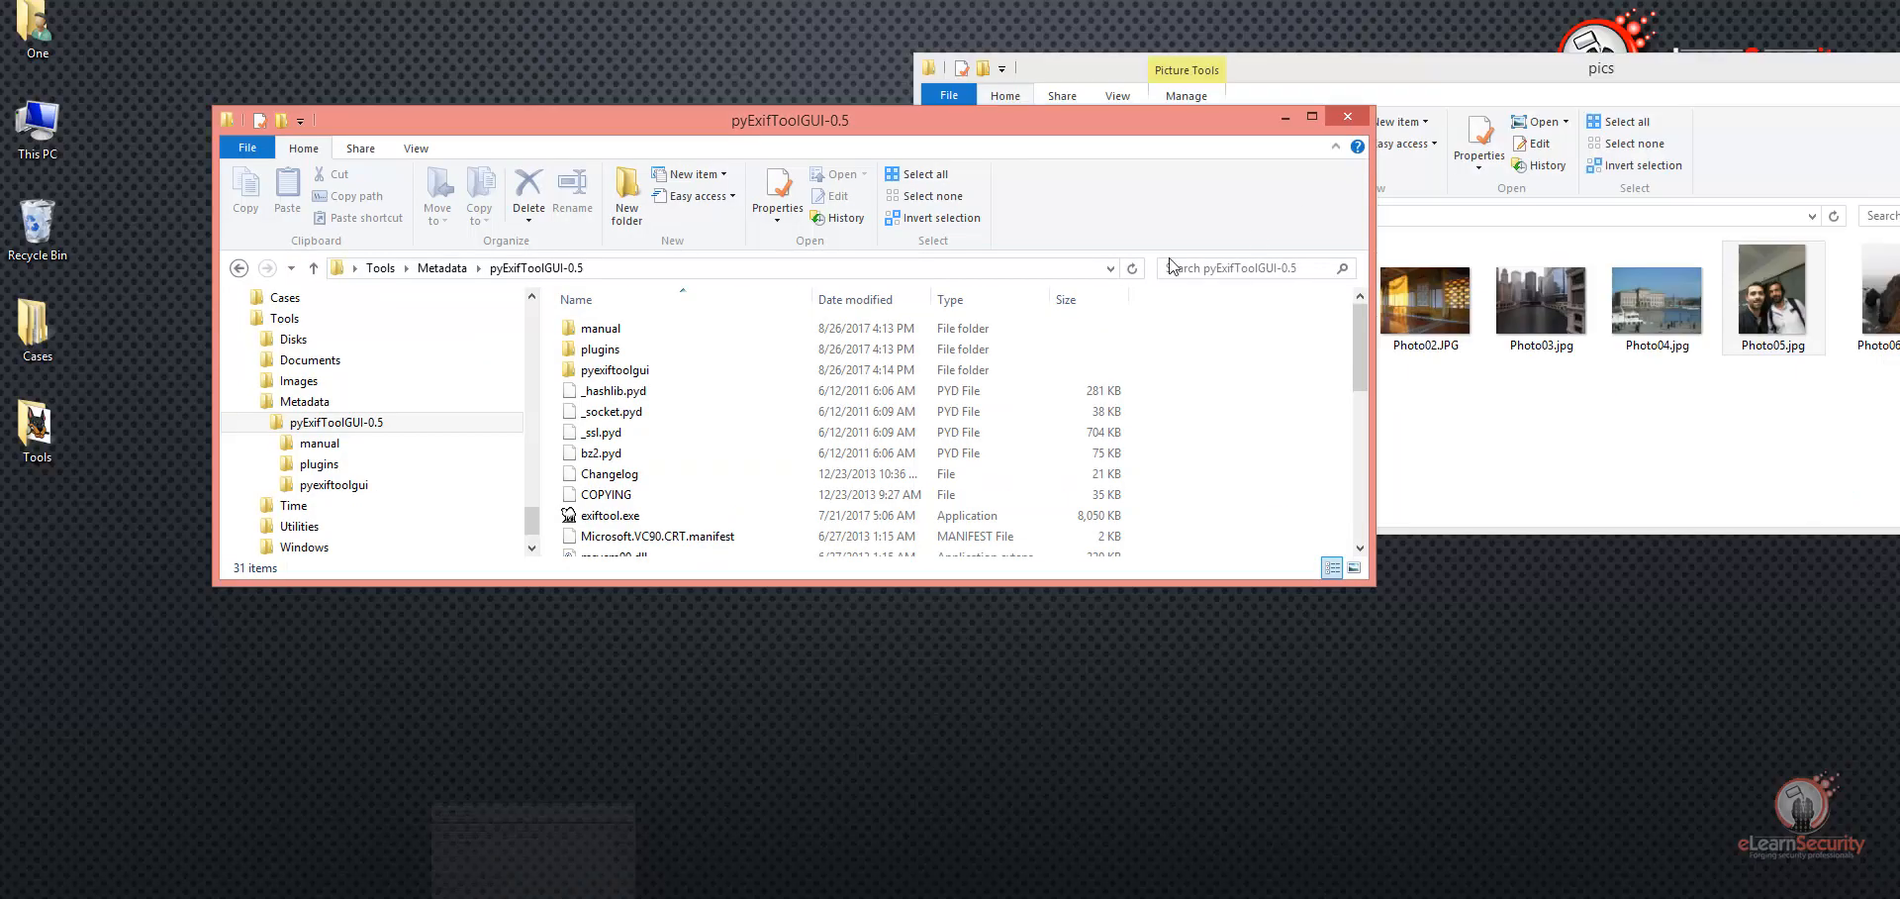
click(610, 515)
scroll(613, 514, down, 3)
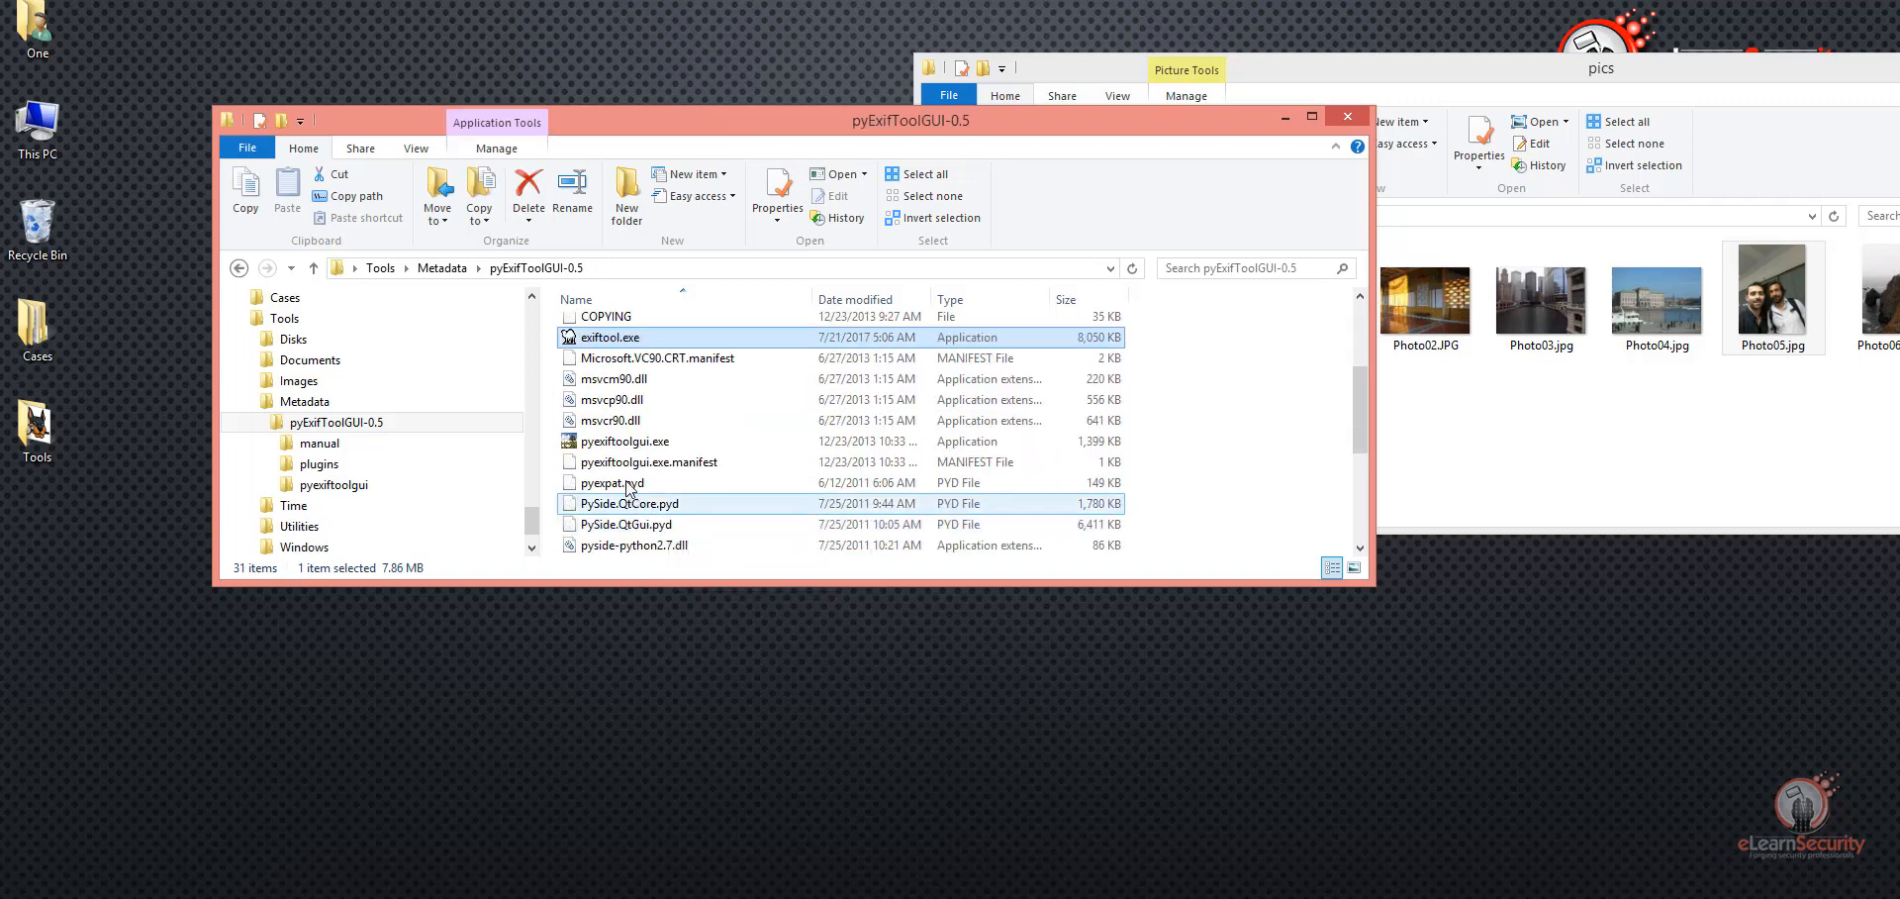
click(623, 442)
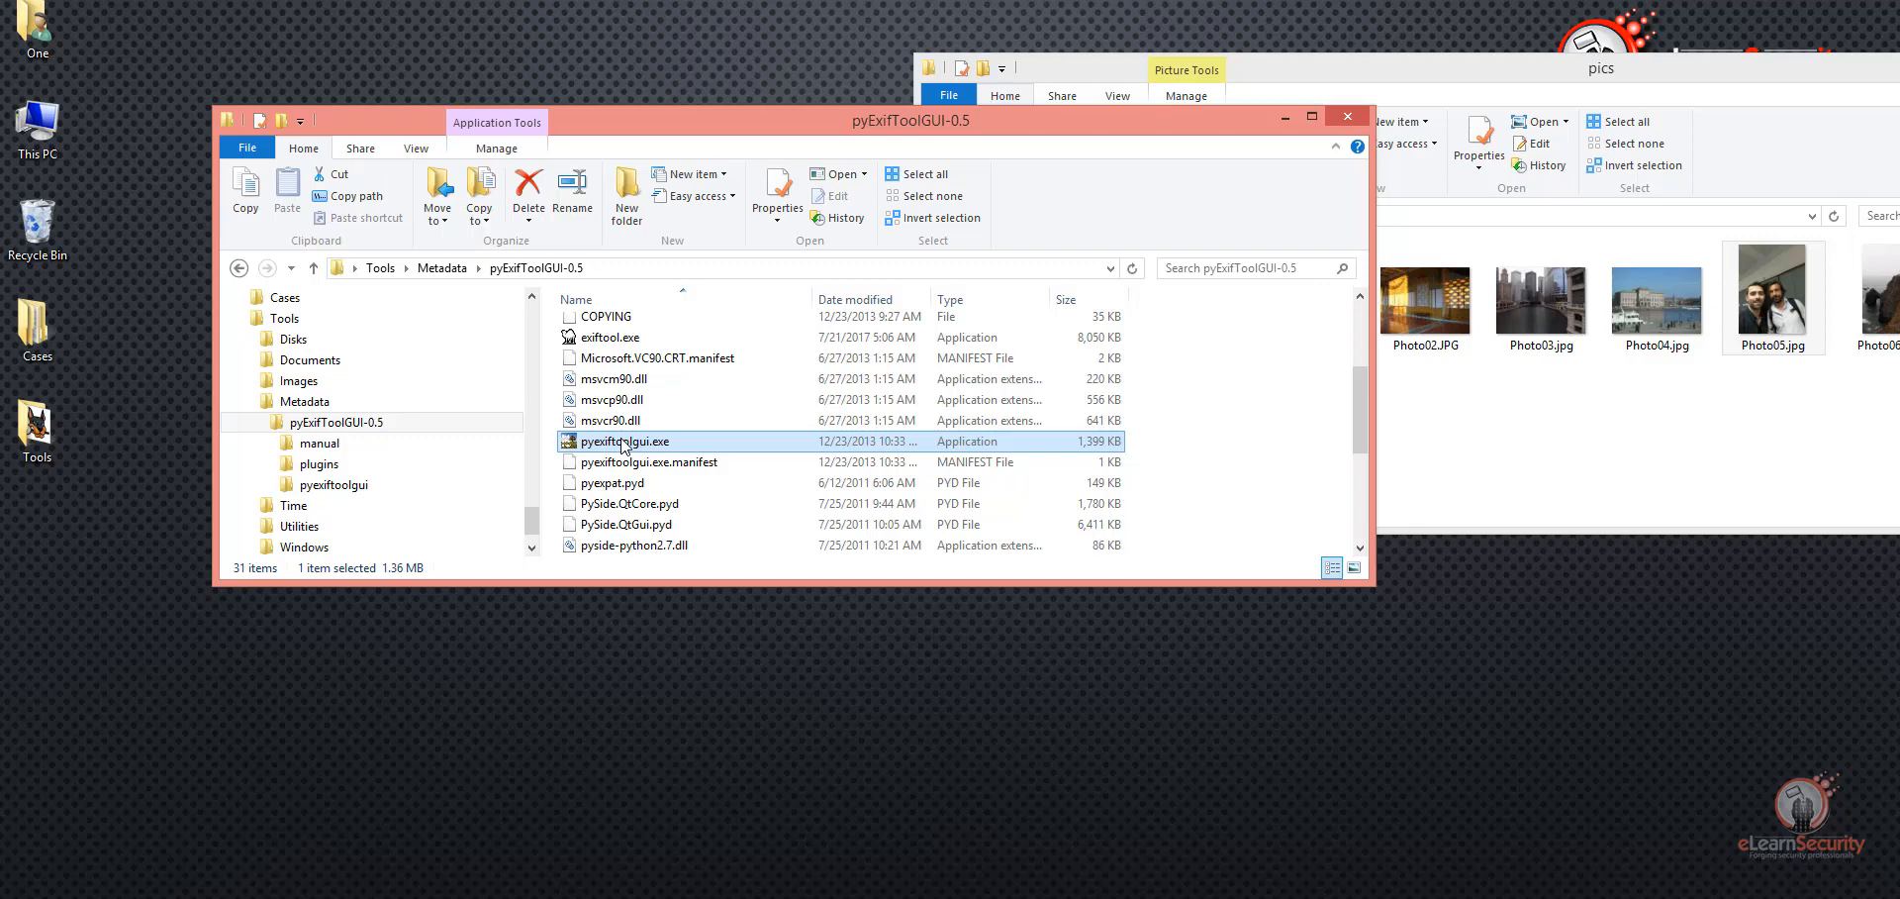
Step: Minimize the folder window, switch to pyExifToolGui, and load all the photos from the Cases\pics folder
click(1284, 116)
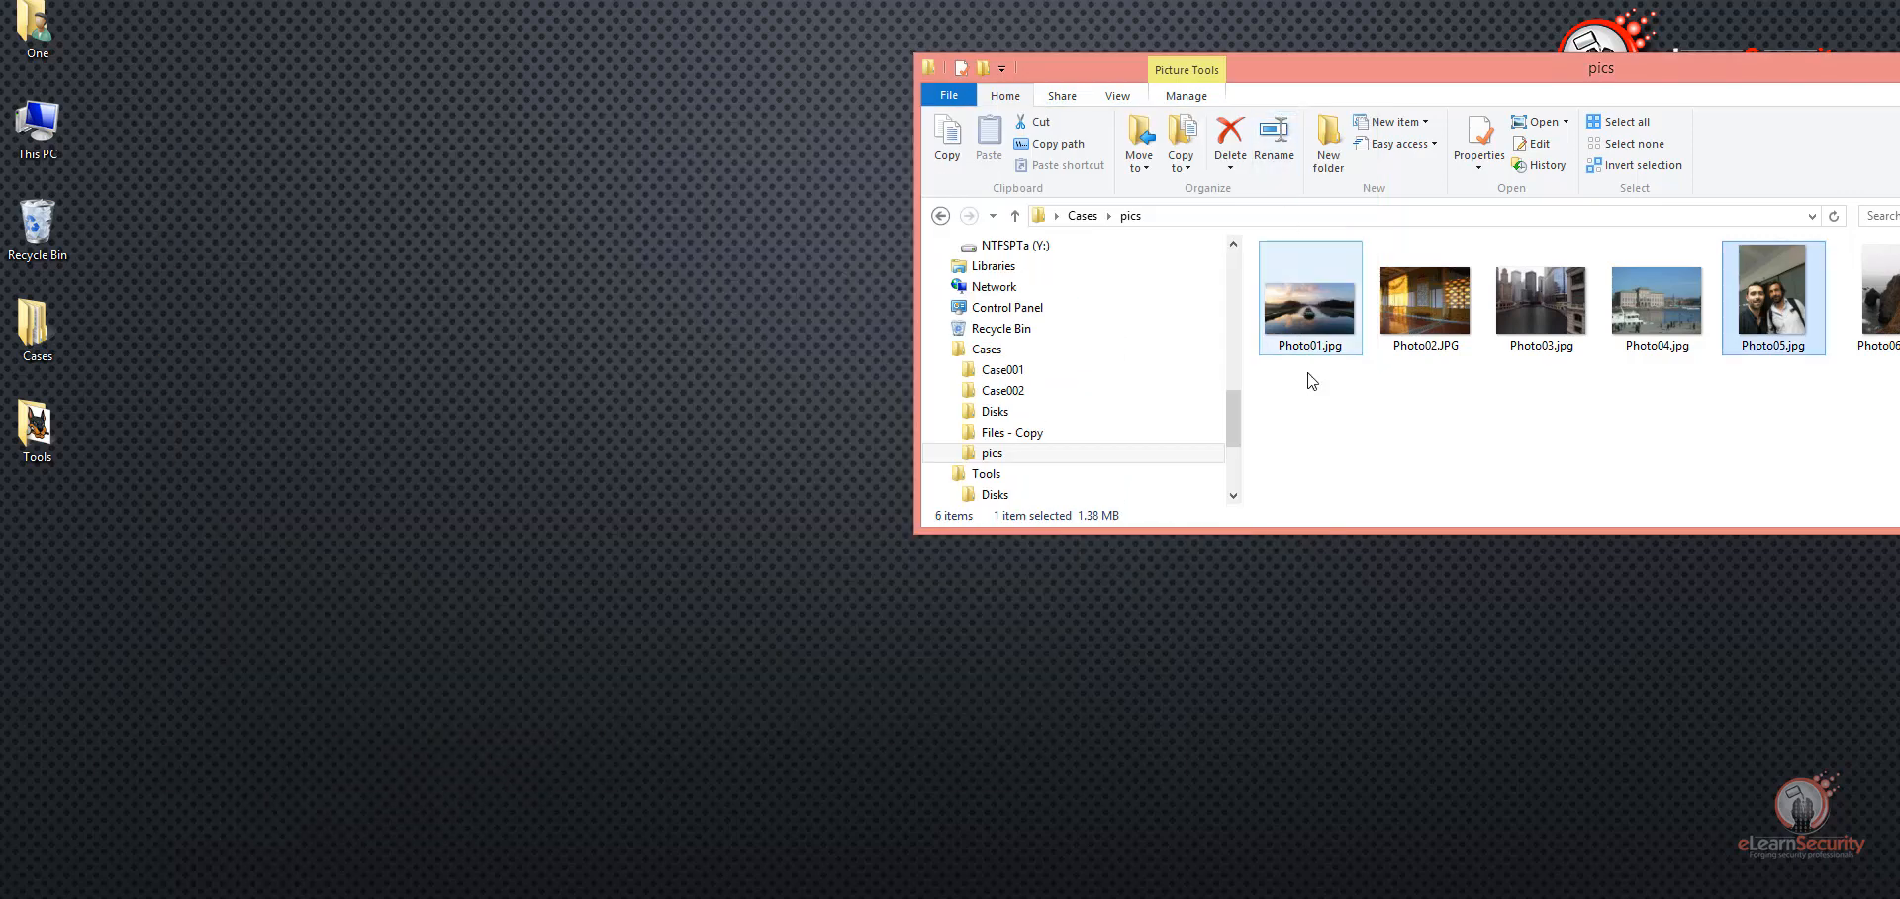
click(302, 263)
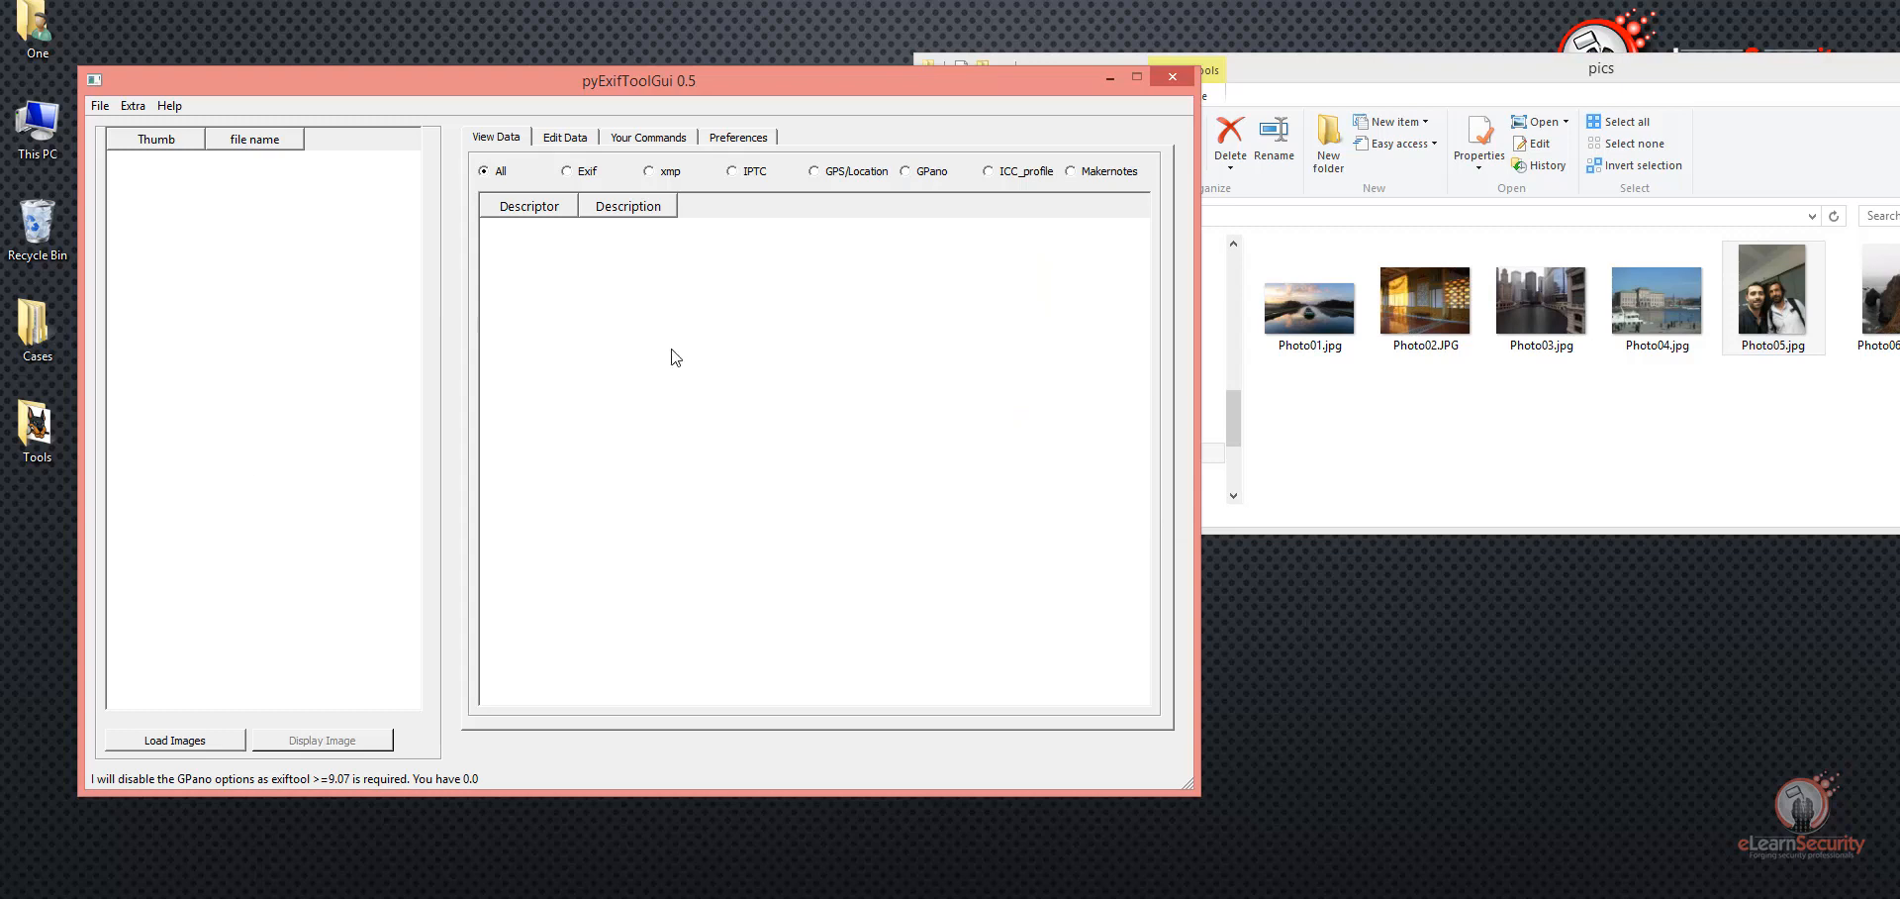
click(208, 748)
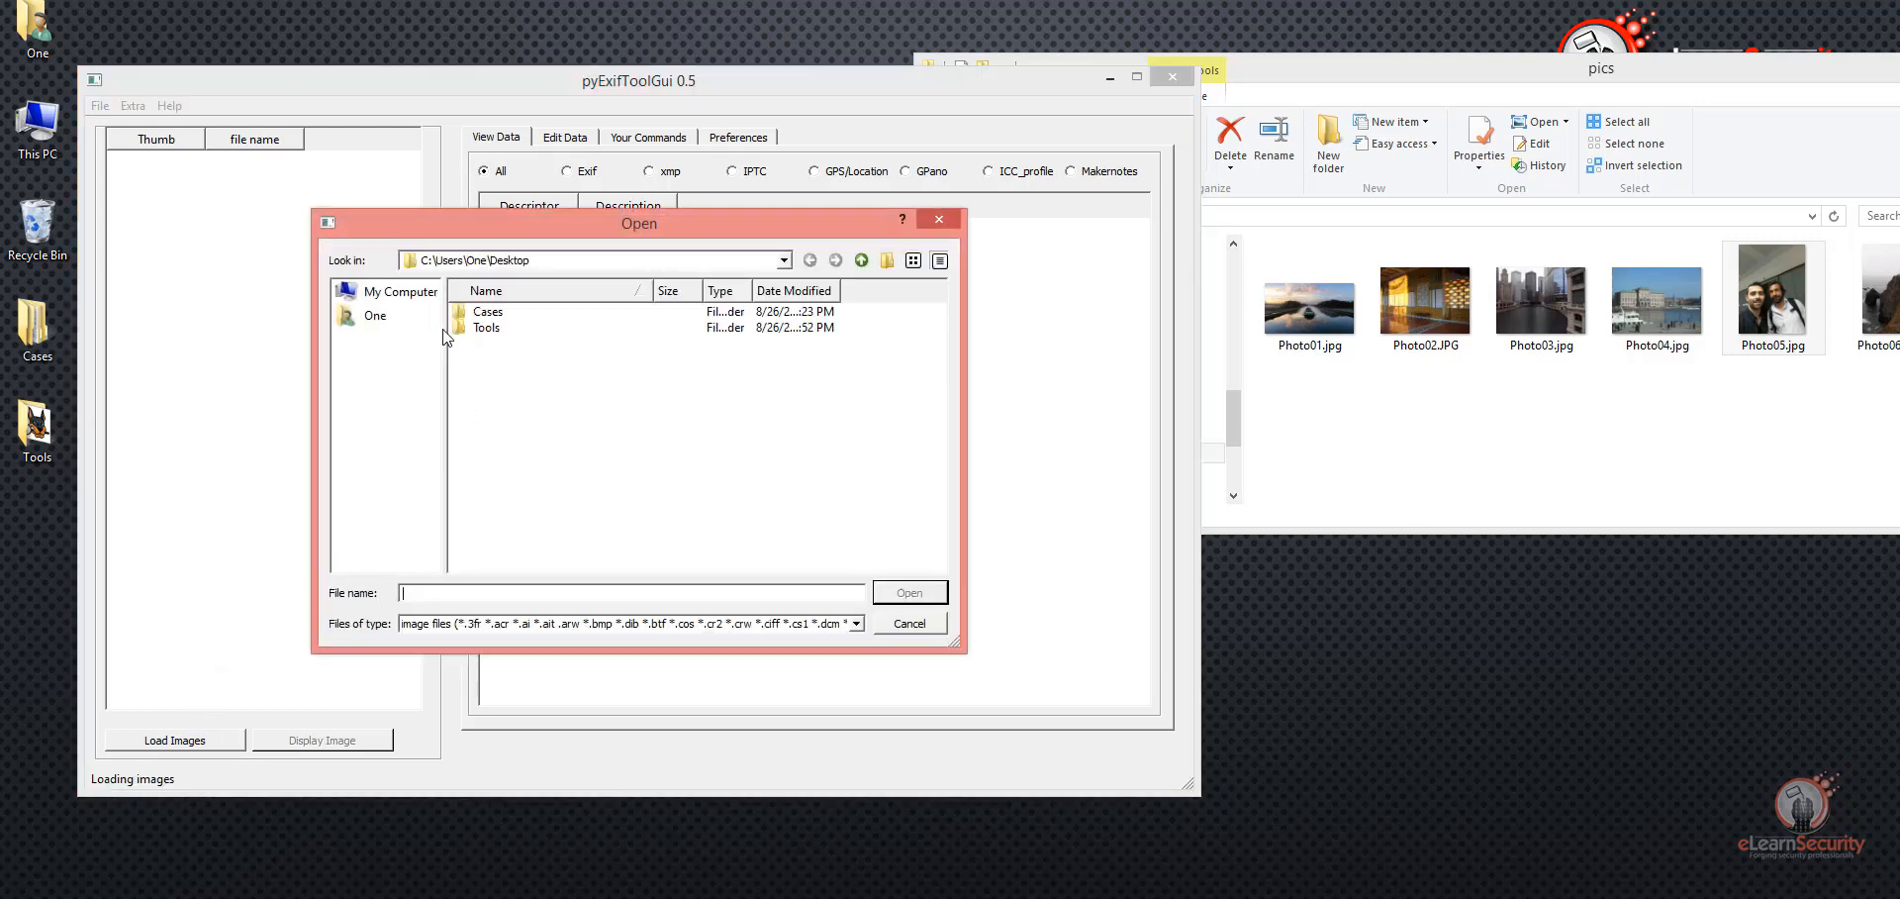
double_click(485, 315)
double_click(485, 384)
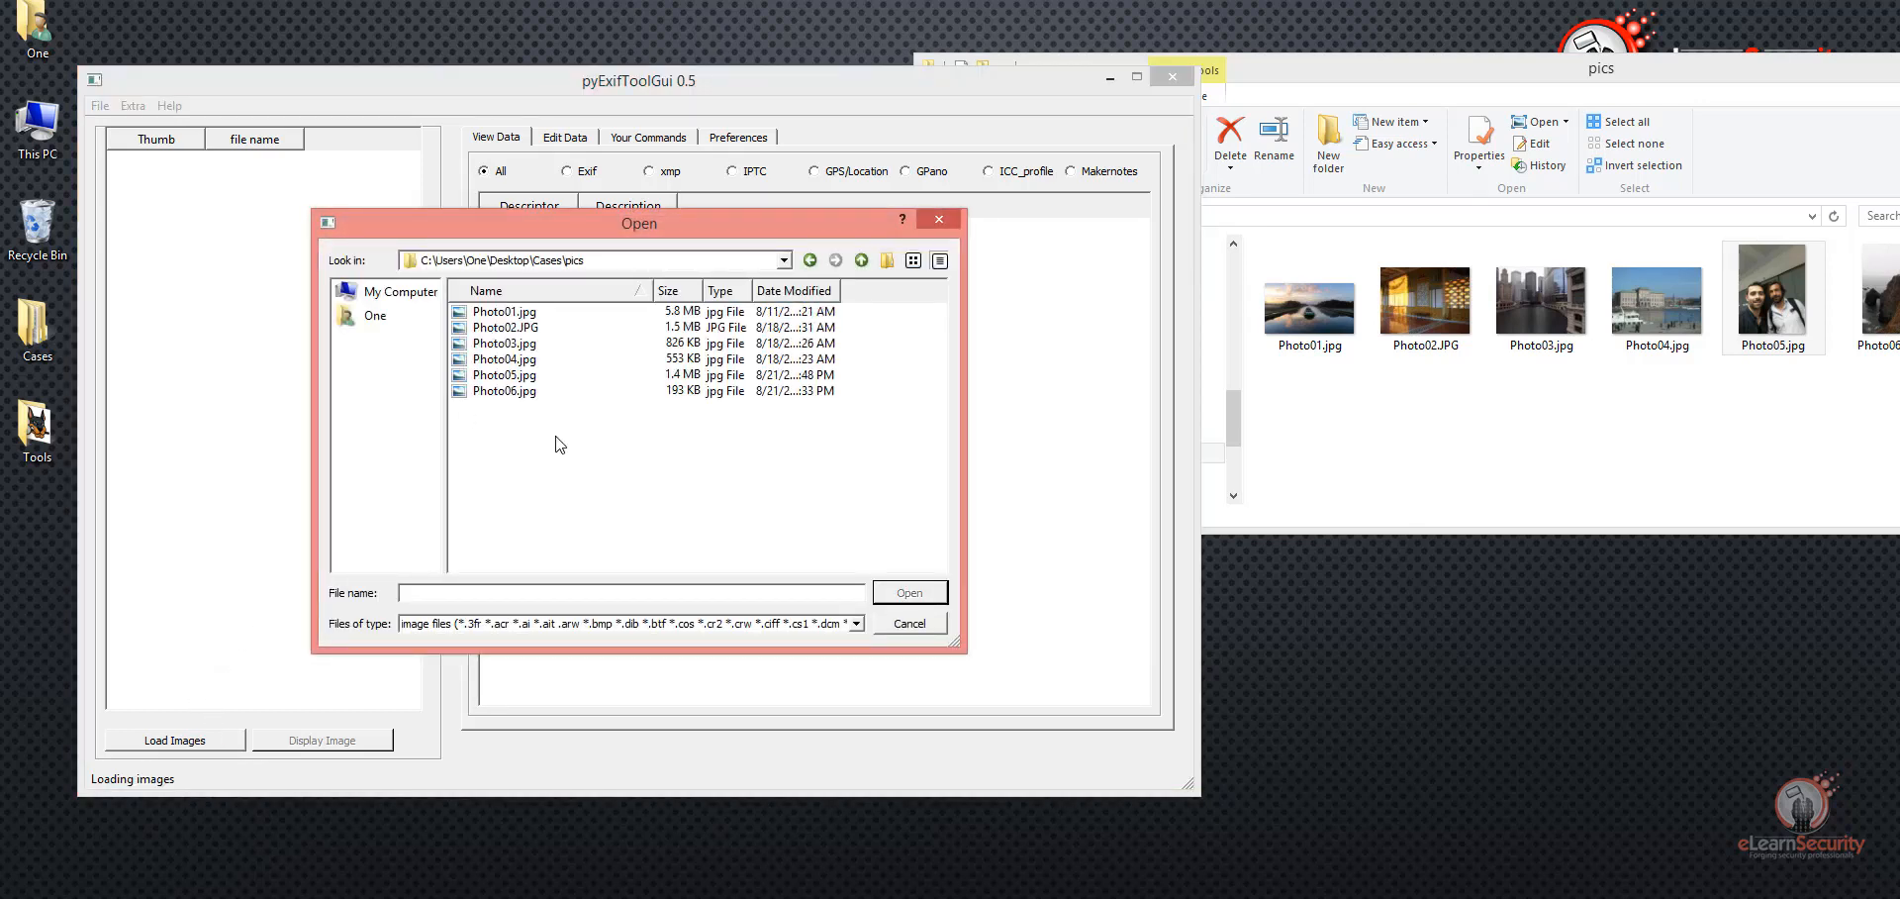
key(ctrl+a)
click(907, 593)
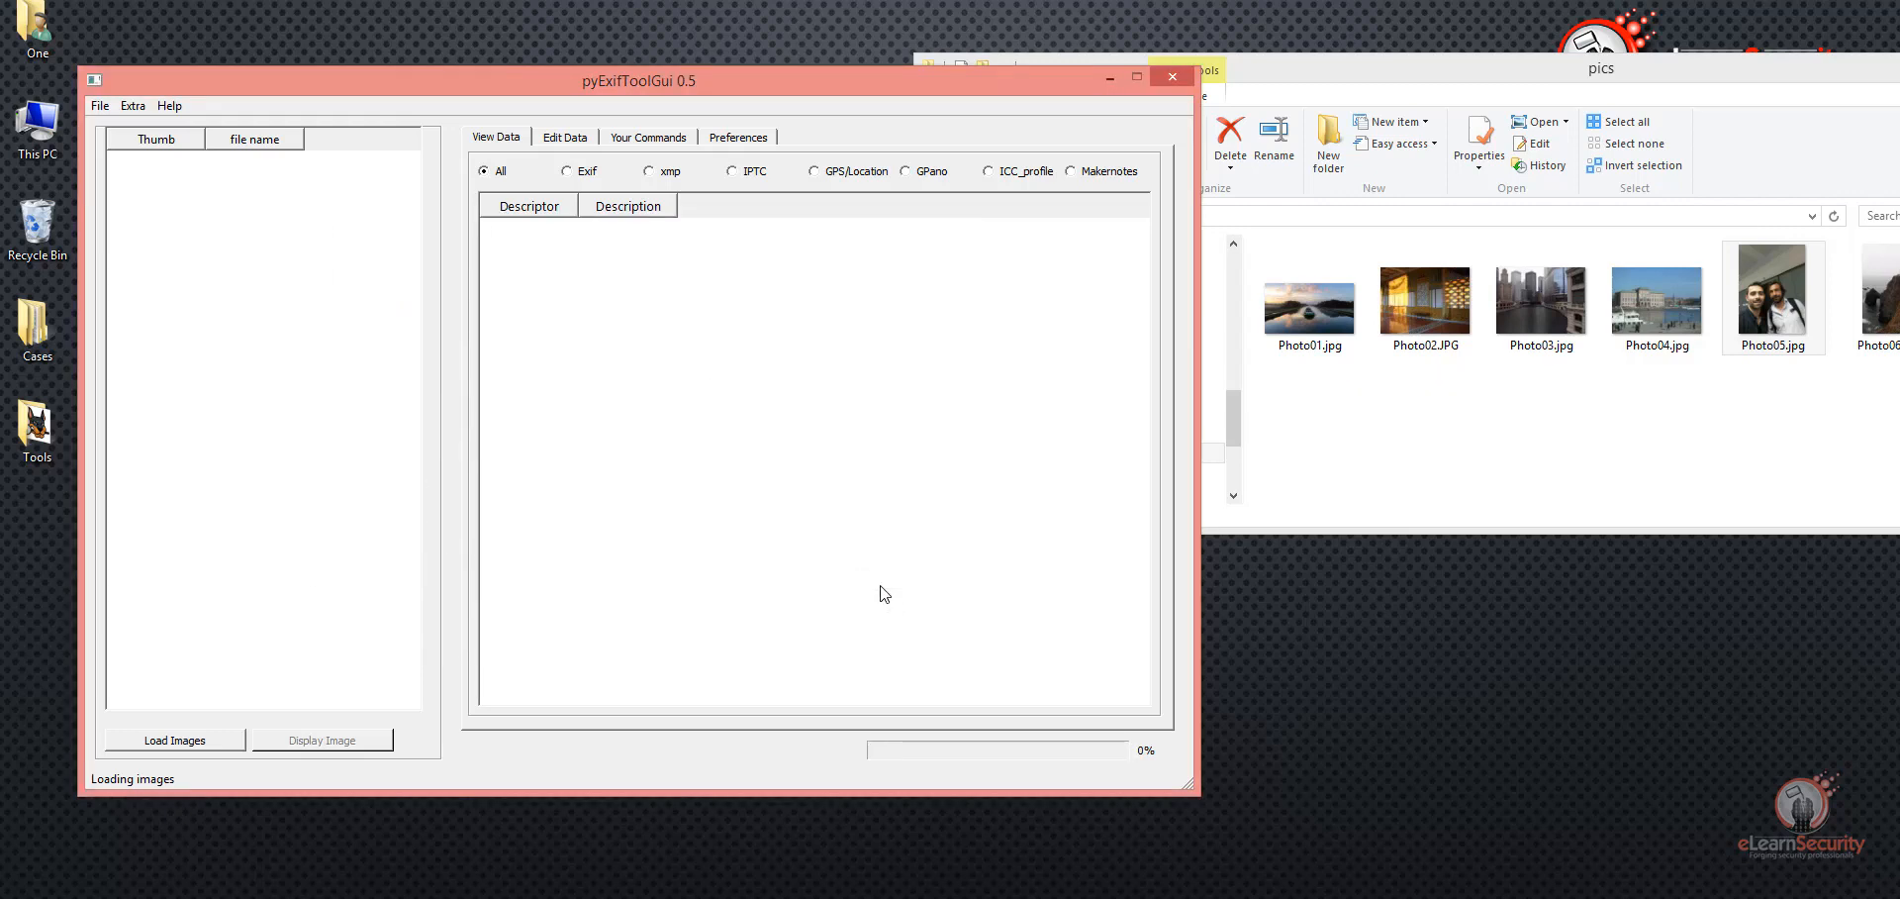
Step: Display all metadata of Photo01.jpg and look through the table to its last entry, highlighting the Directory value
click(250, 188)
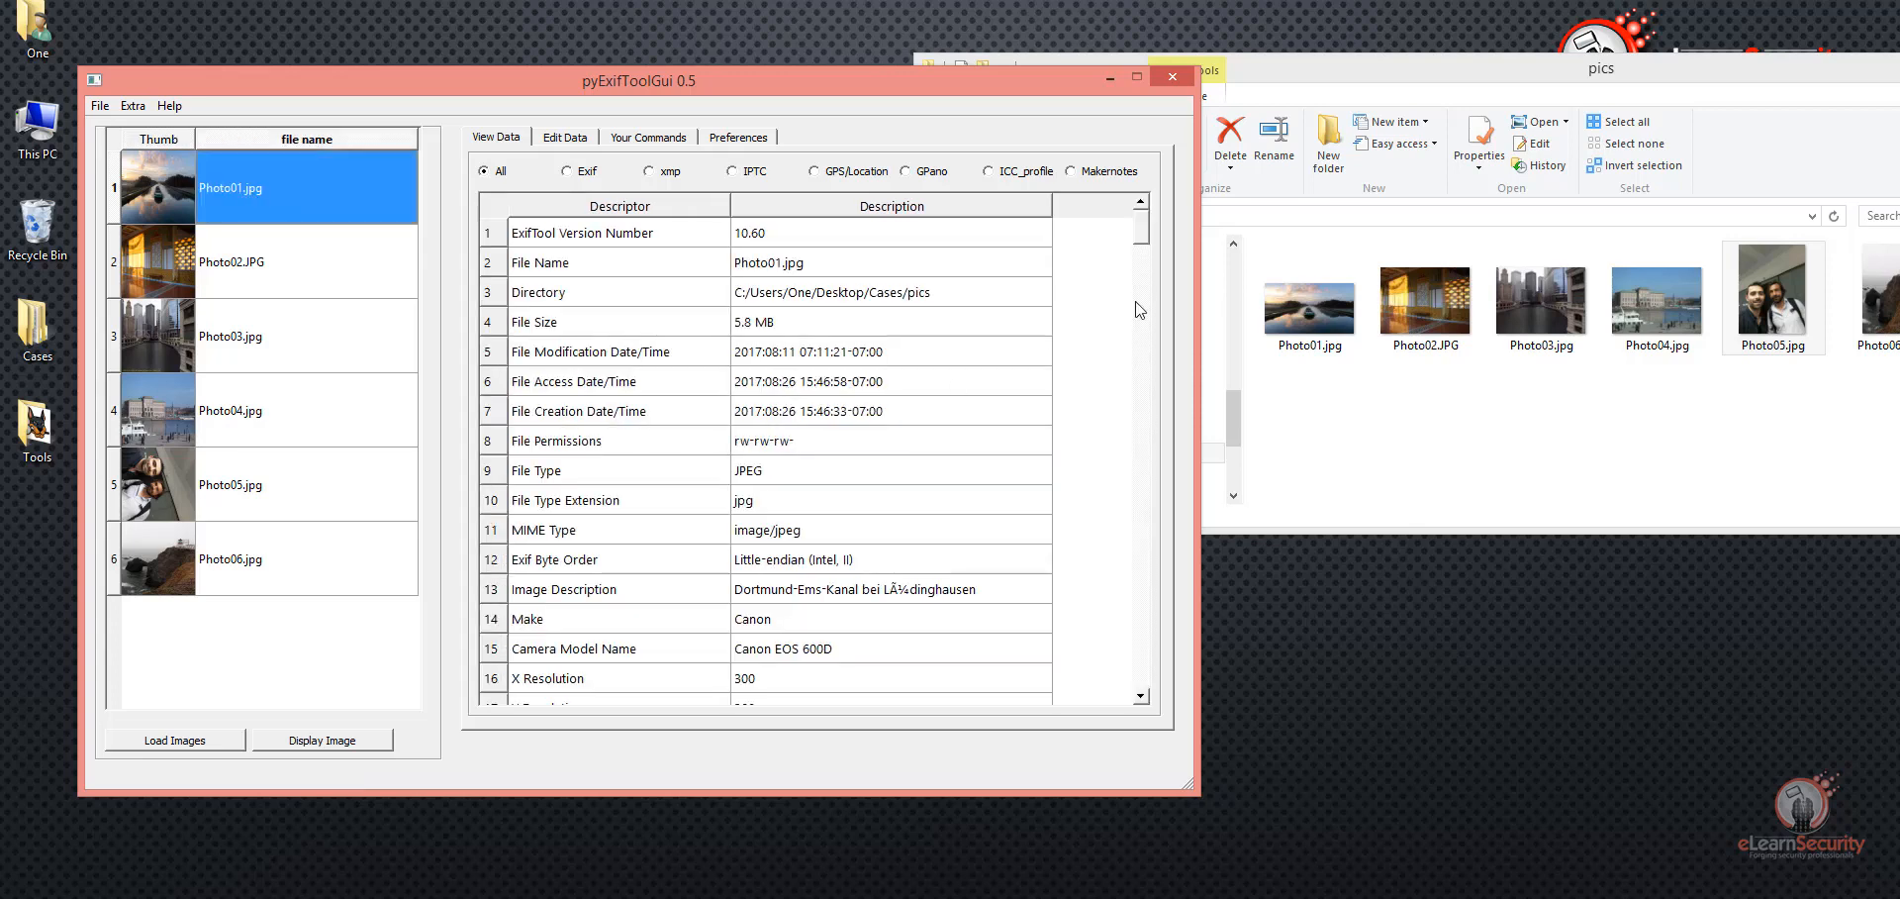
click(927, 293)
scroll(1016, 303, down, 3)
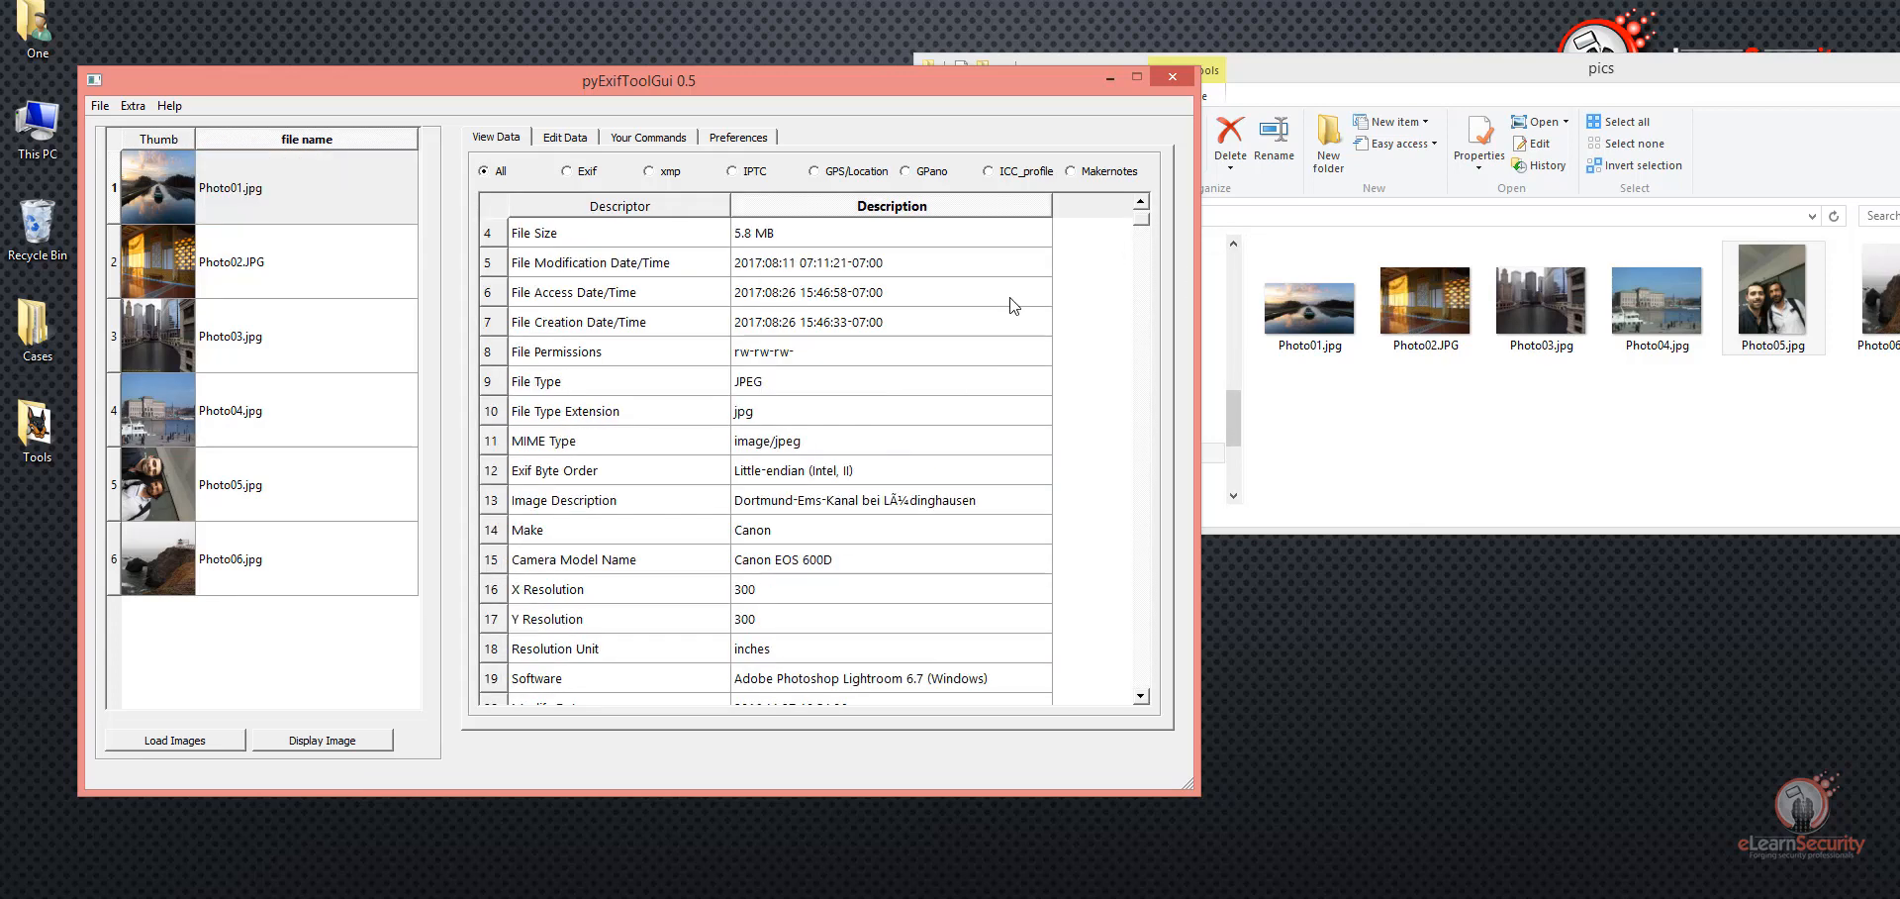
scroll(1000, 307, up, 3)
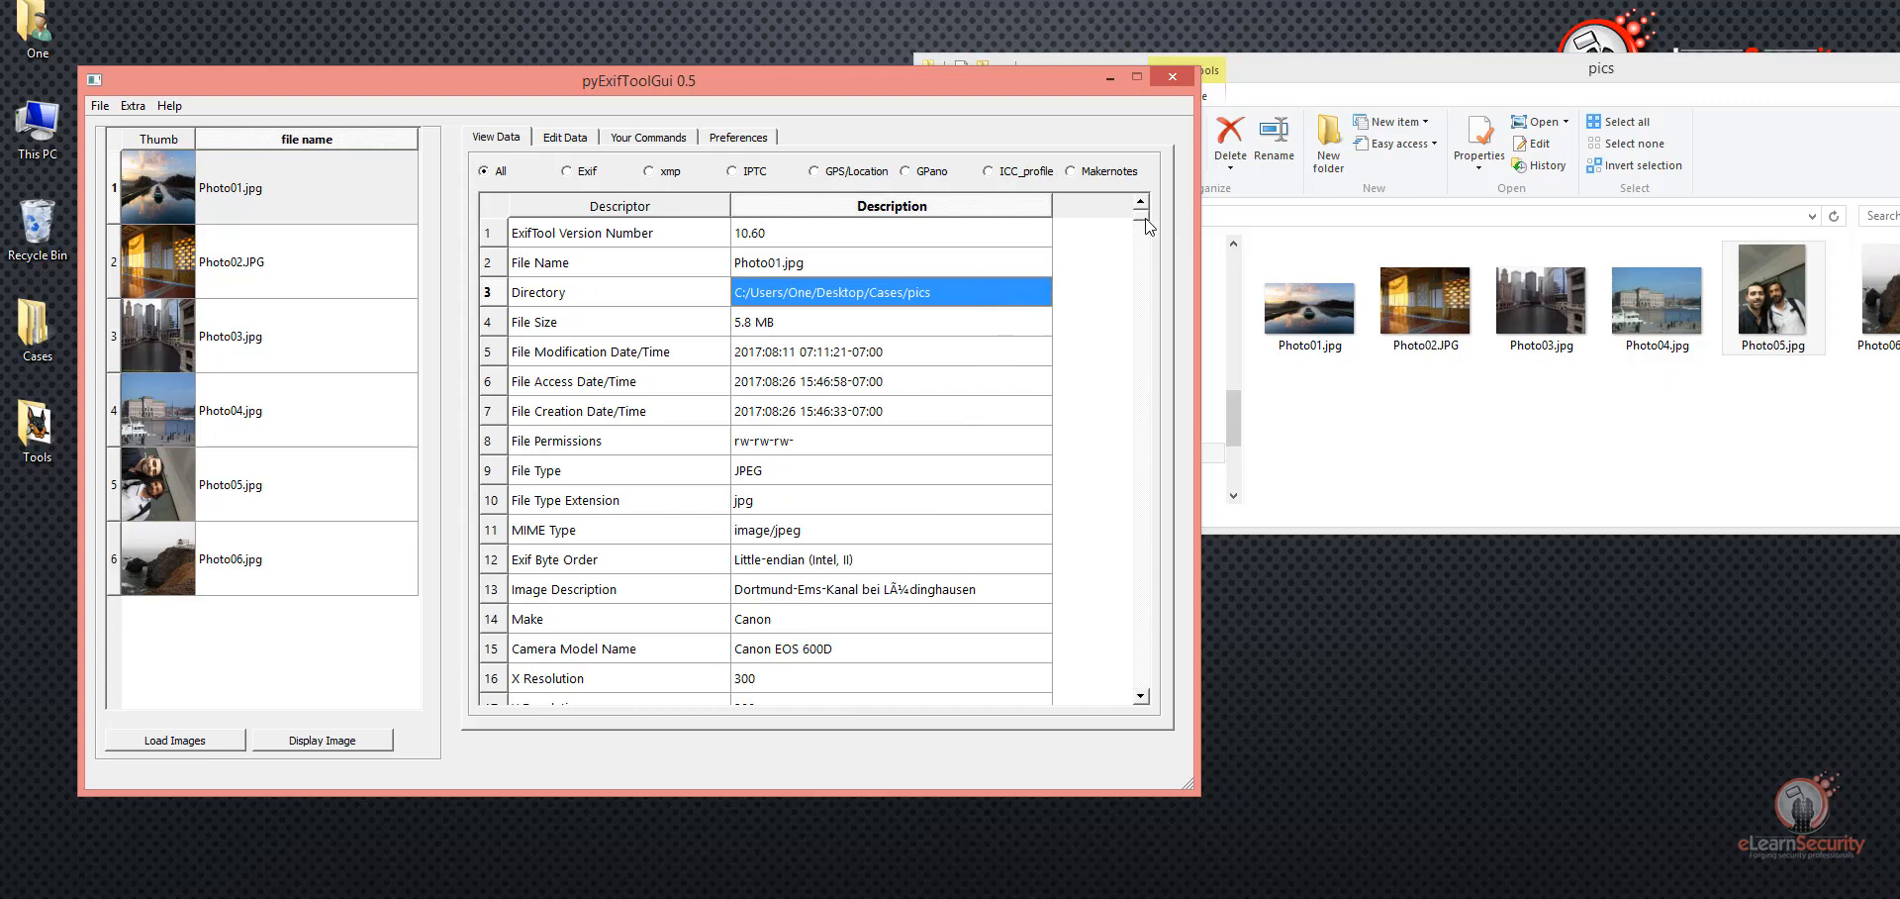
drag(1149, 226, 1135, 701)
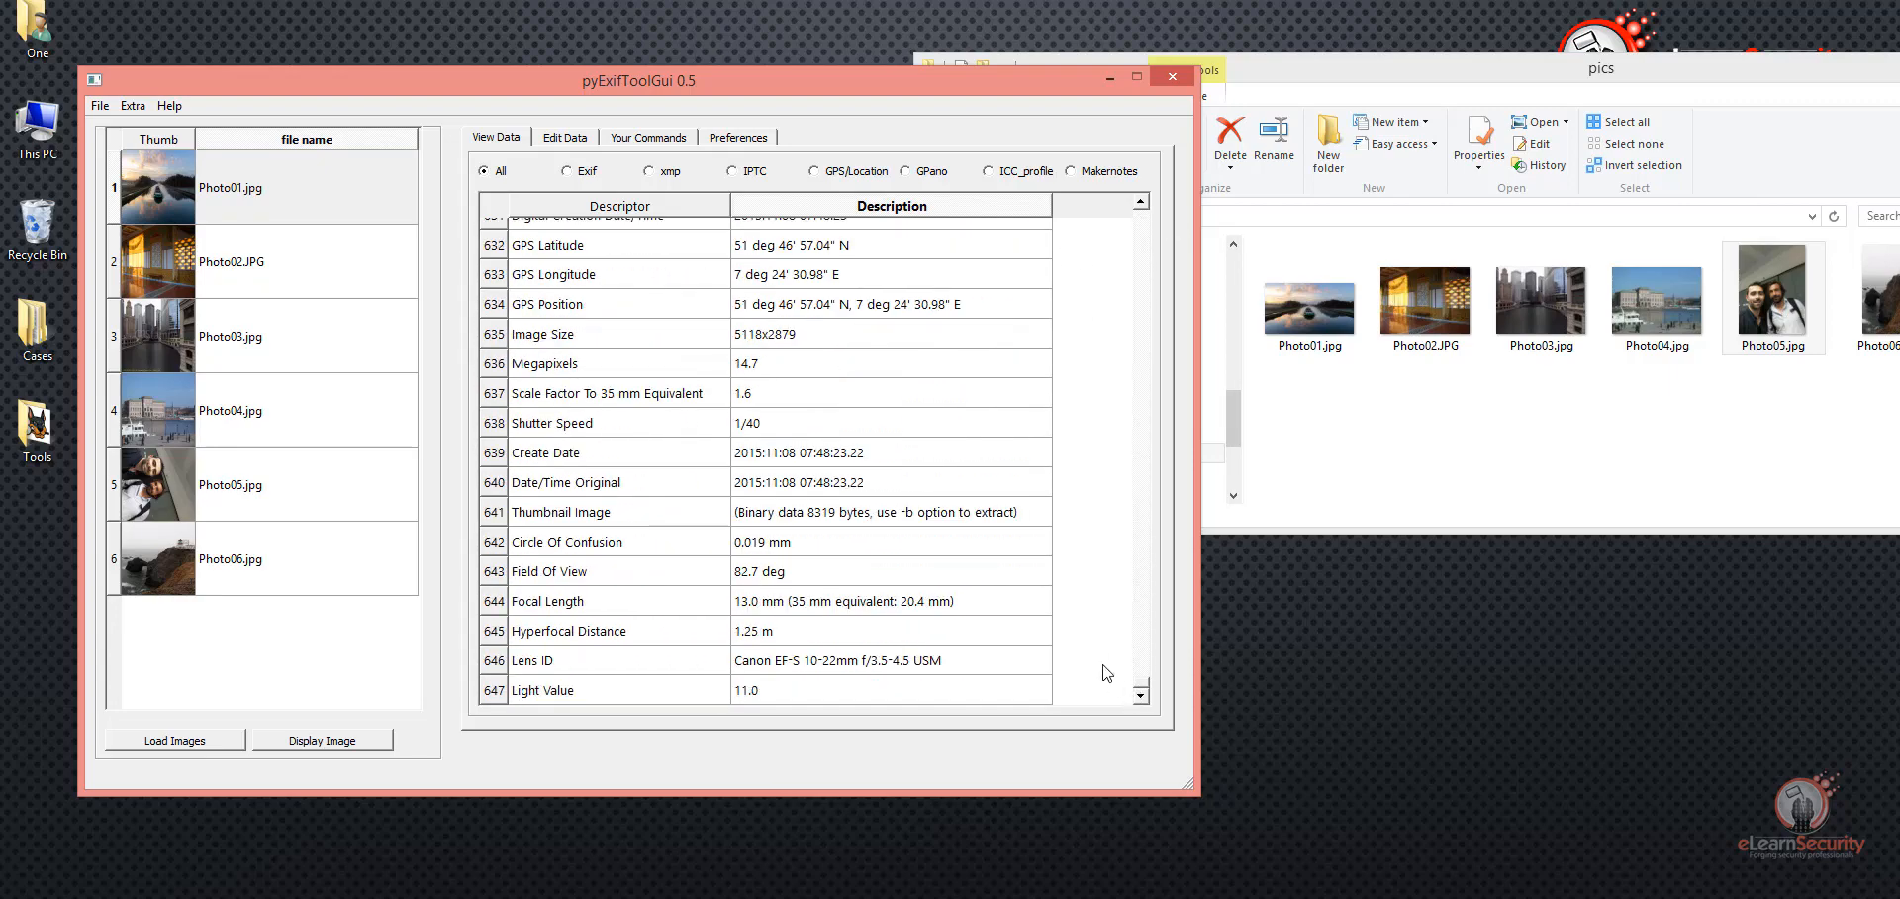
Step: Filter the Photo01.jpg metadata to Exif and highlight the Image Description, Make and Camera Model Name entries
click(568, 173)
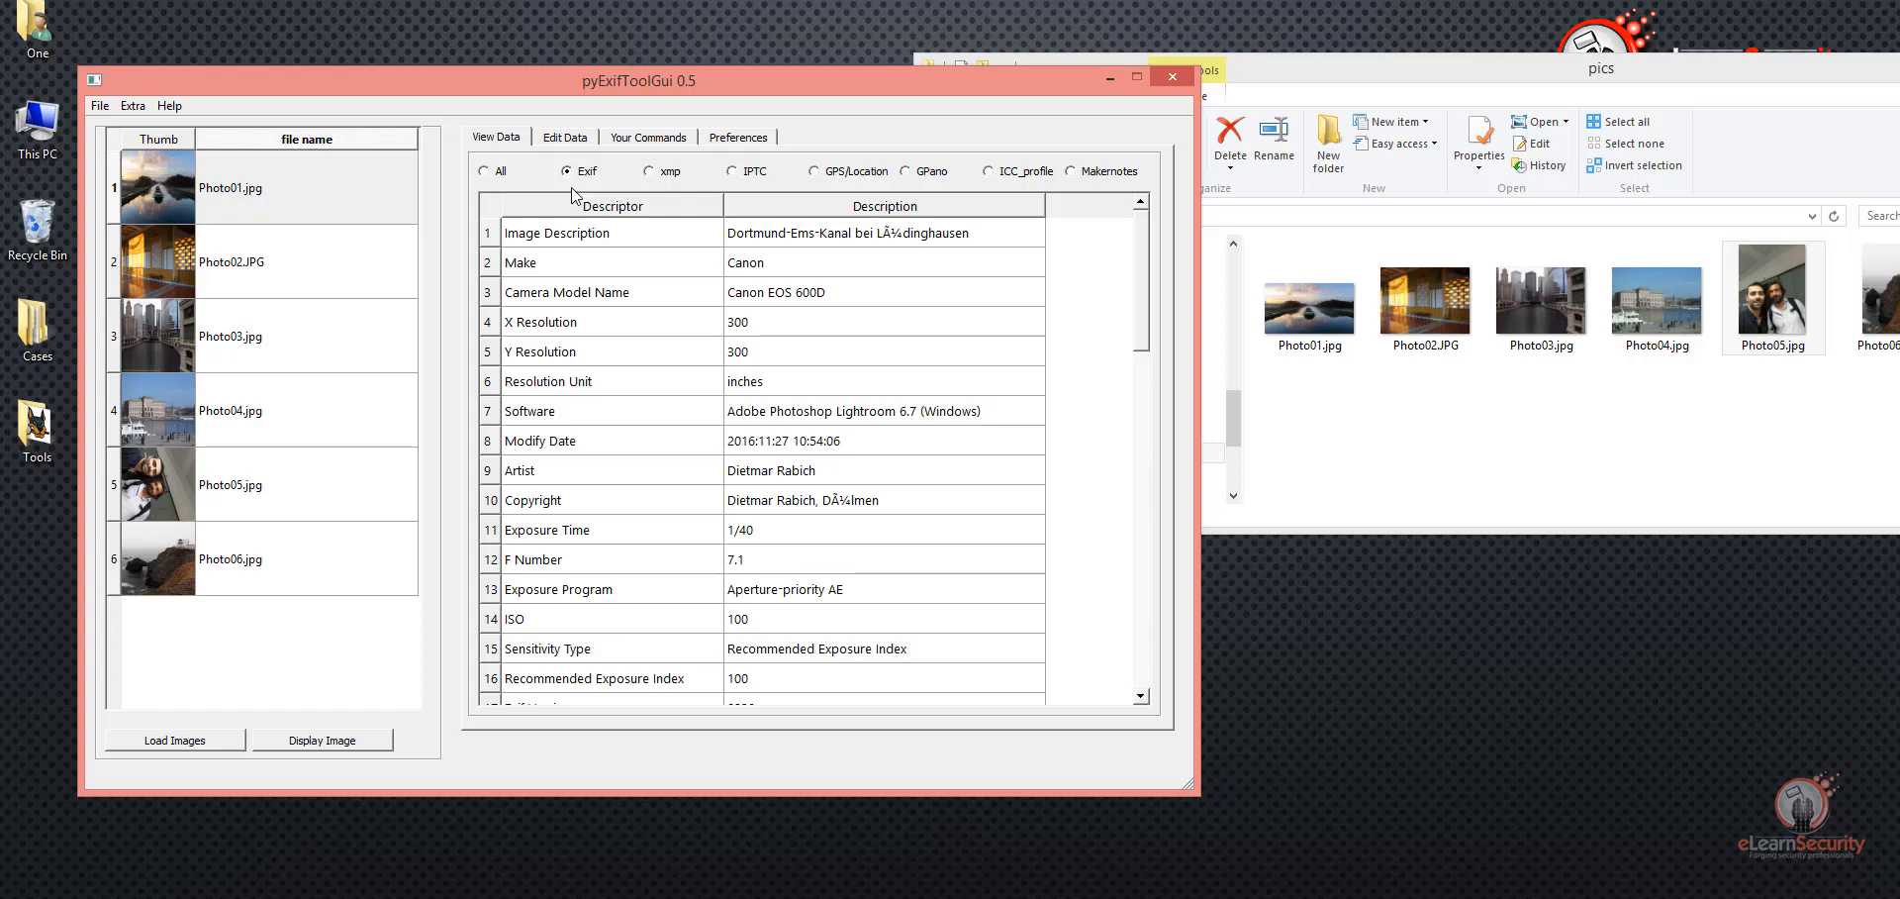
click(557, 240)
click(807, 245)
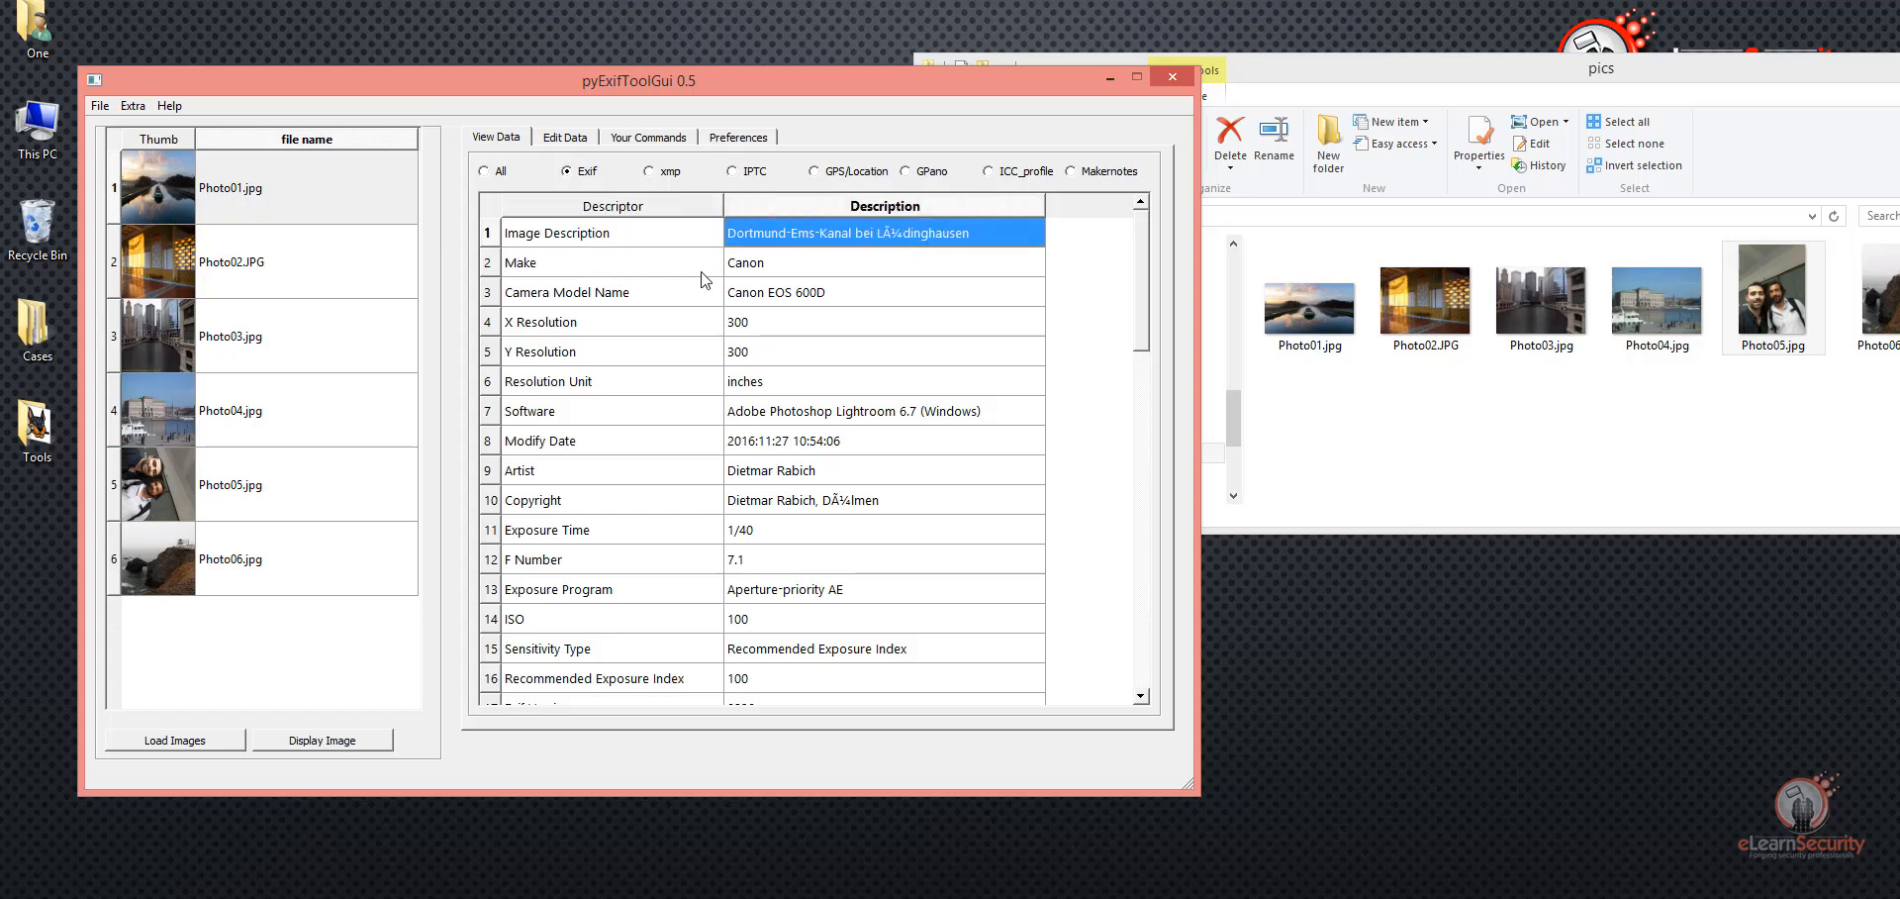
click(542, 265)
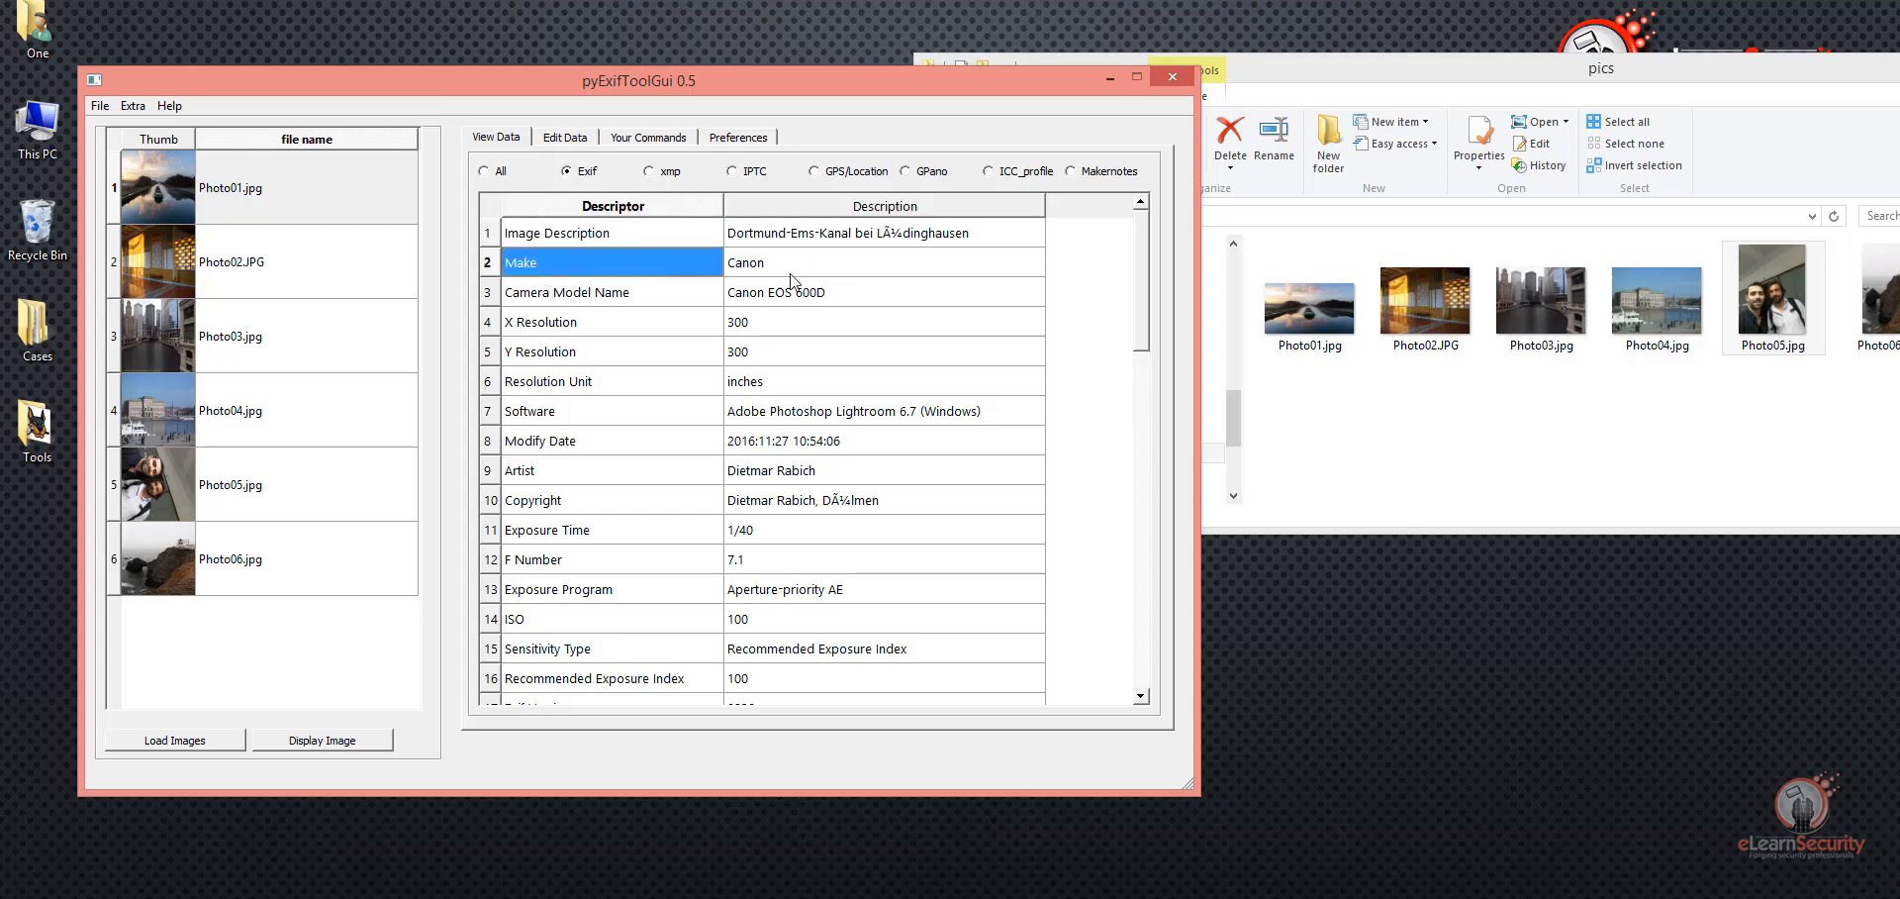
click(589, 296)
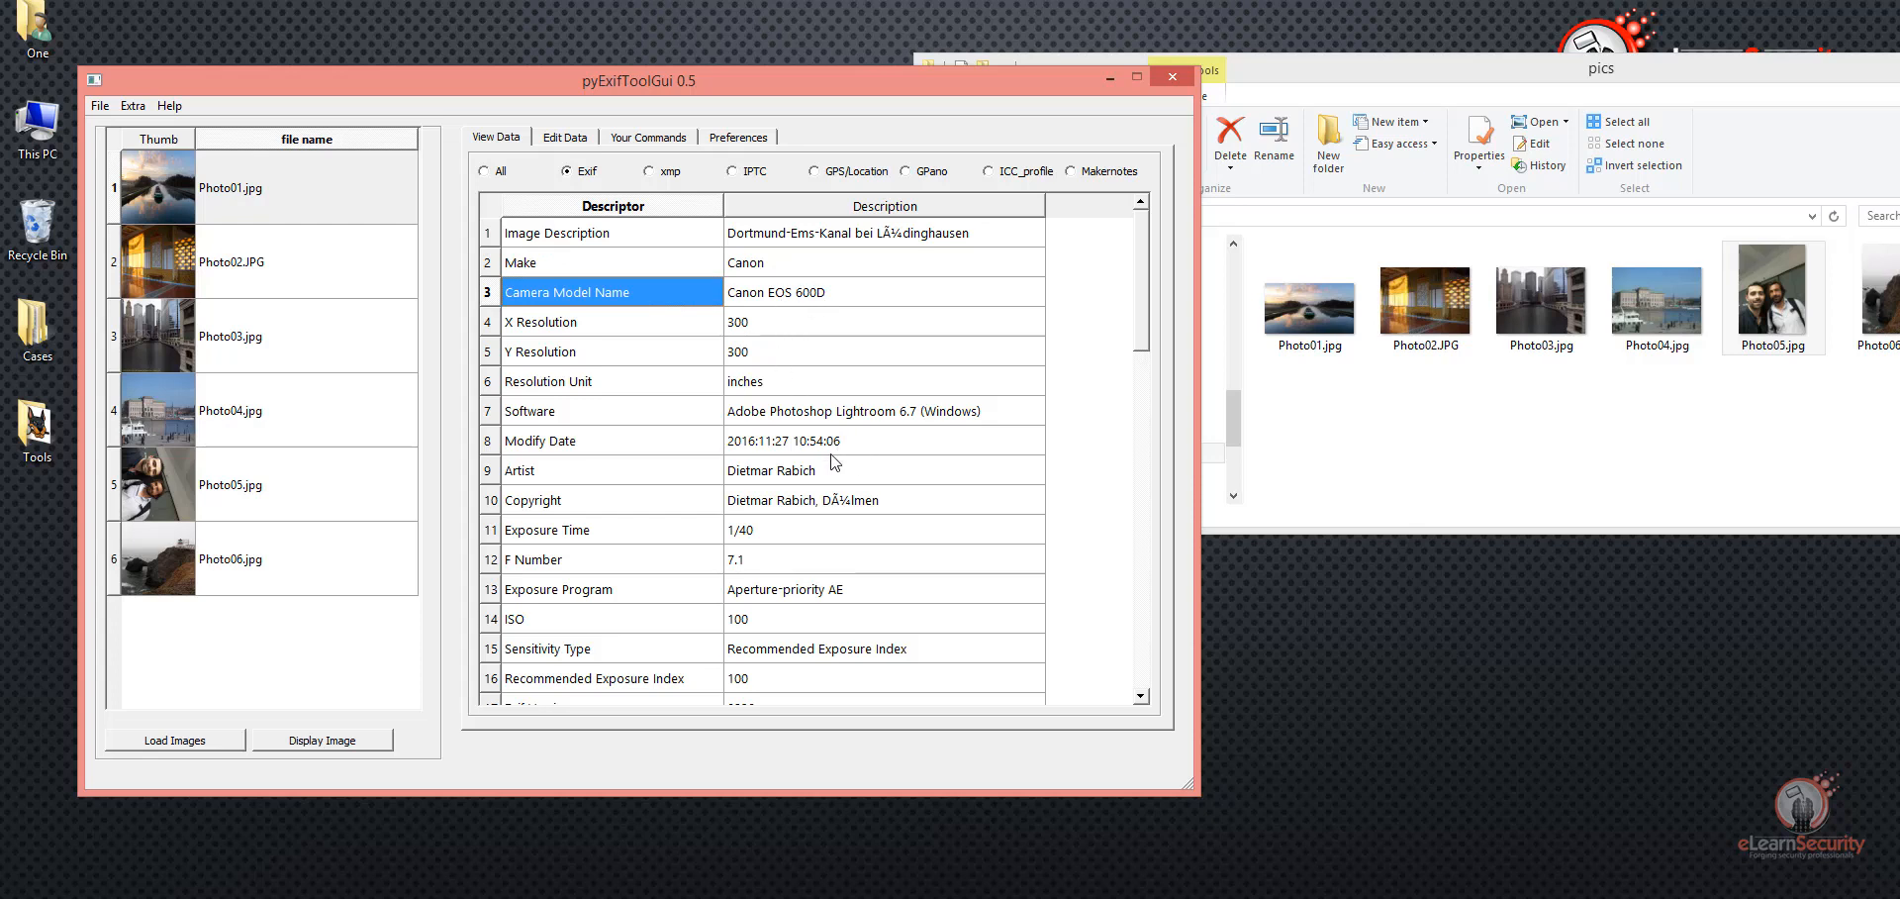
Step: Filter the Photo01.jpg metadata to GPS/Location, highlight the Country value, and reposition the pyExifToolGui window
click(857, 175)
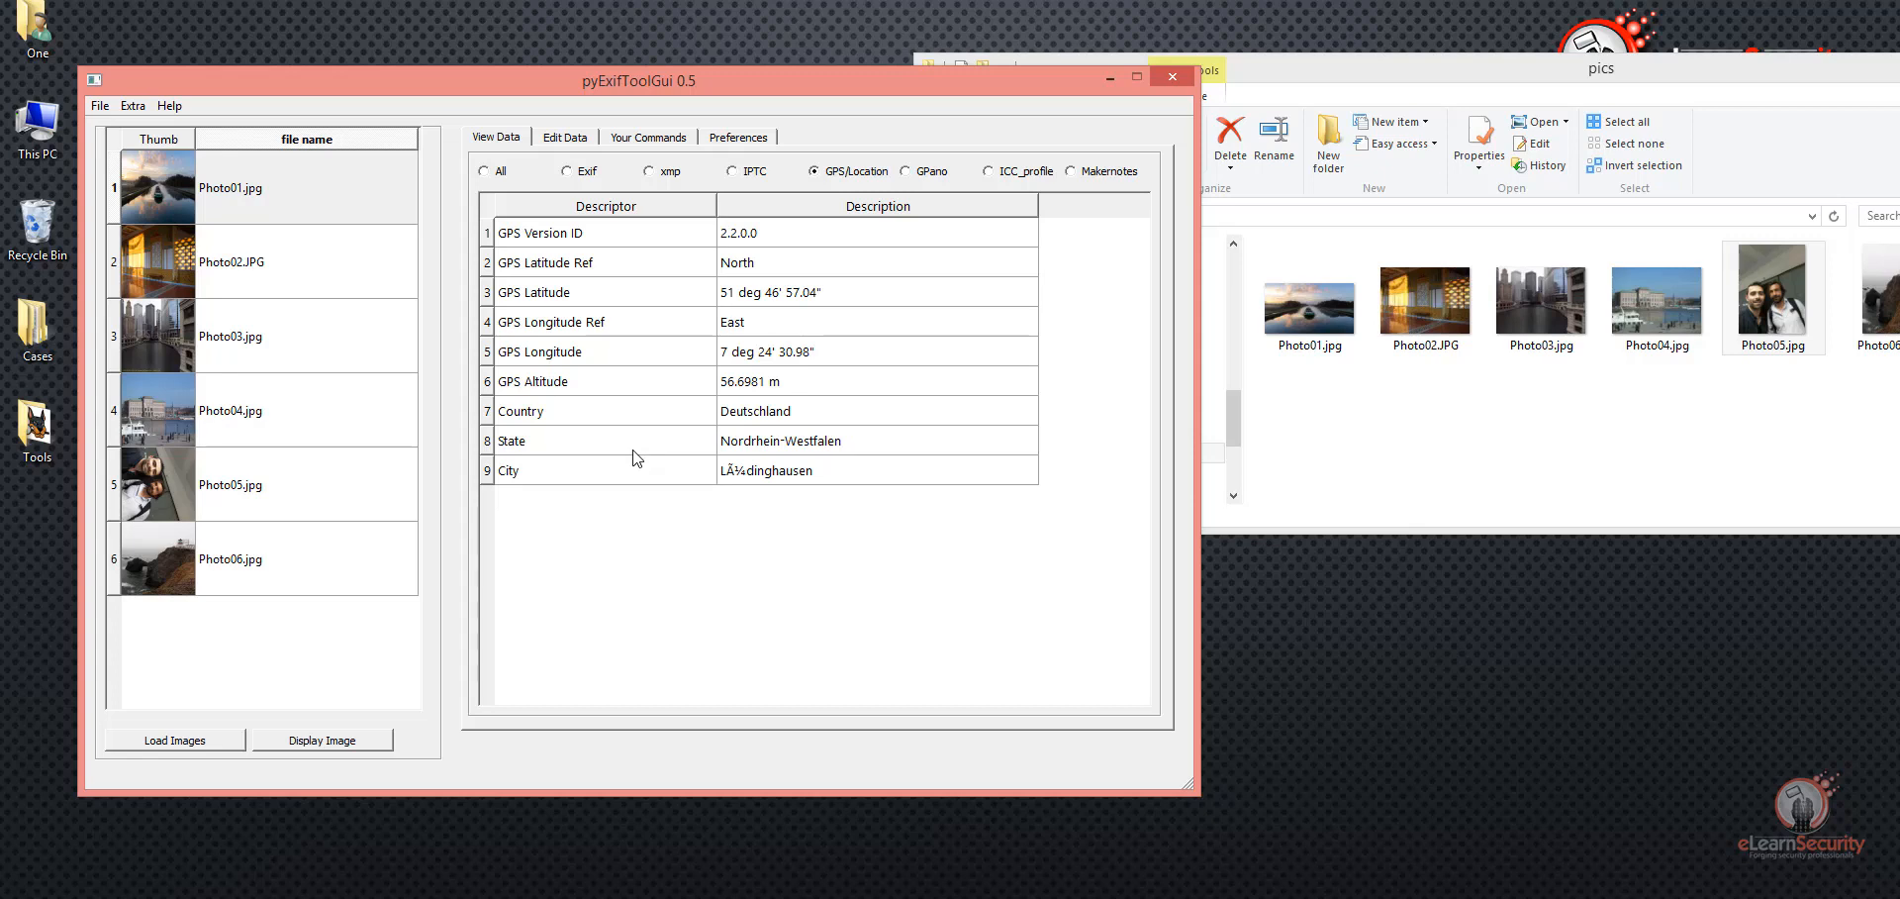
click(747, 417)
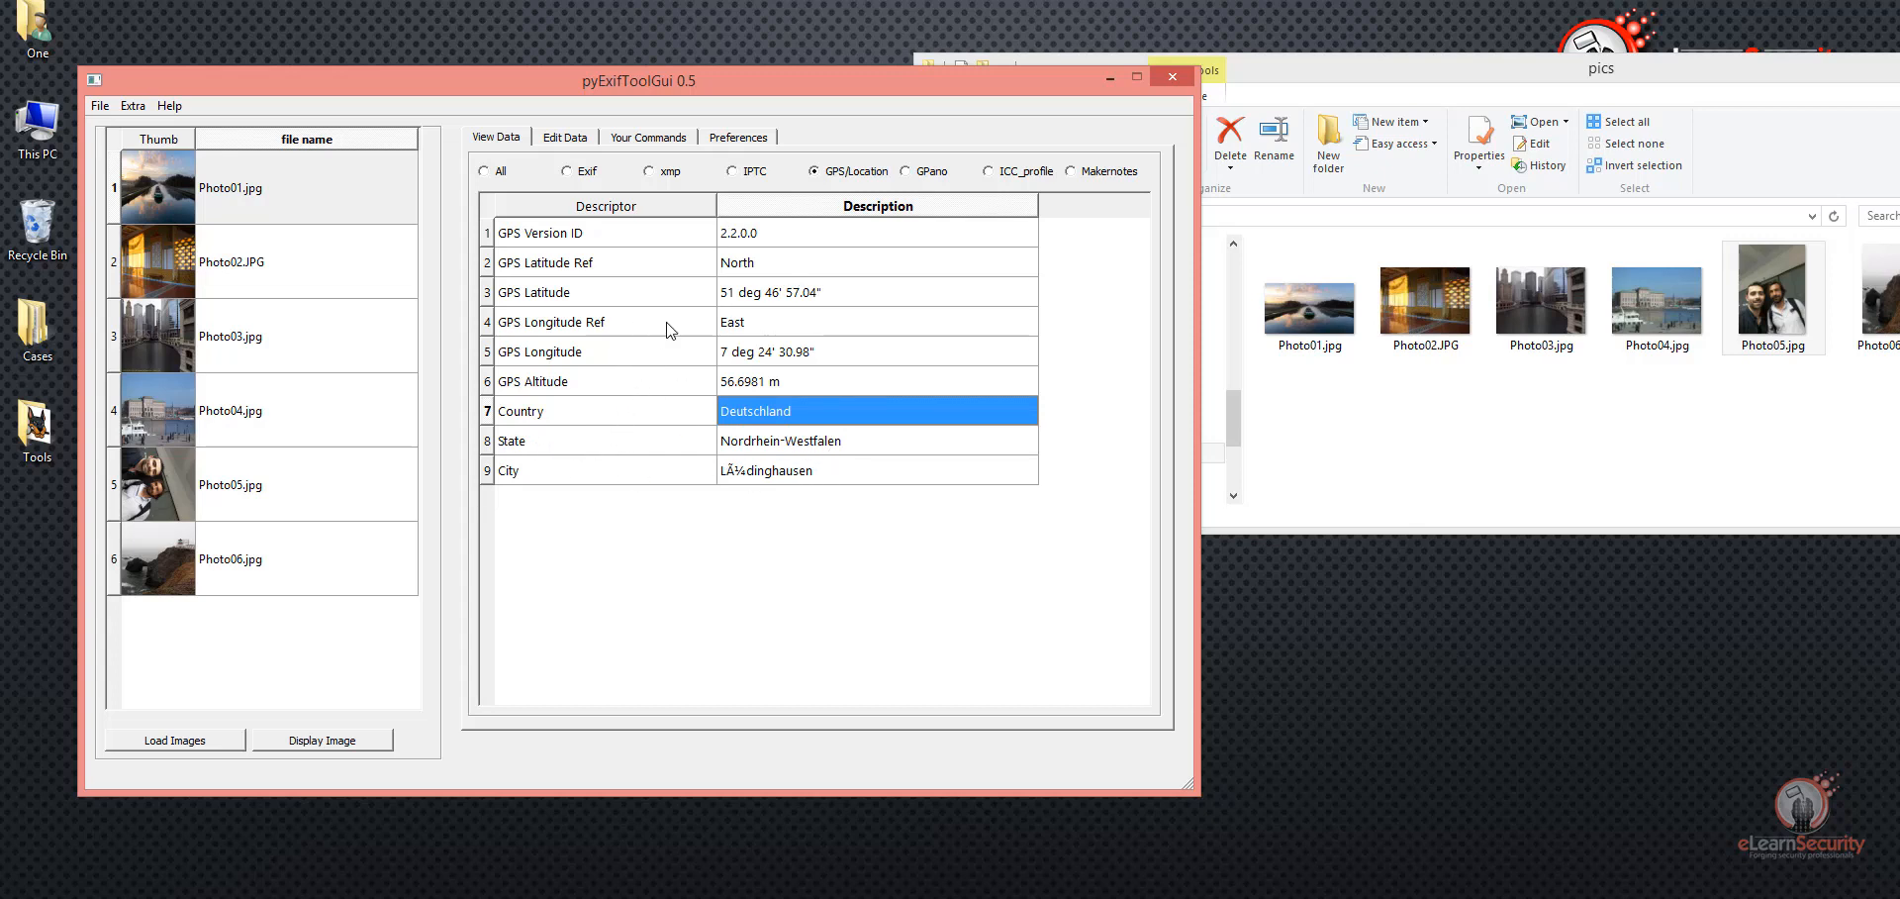
drag(550, 89, 695, 69)
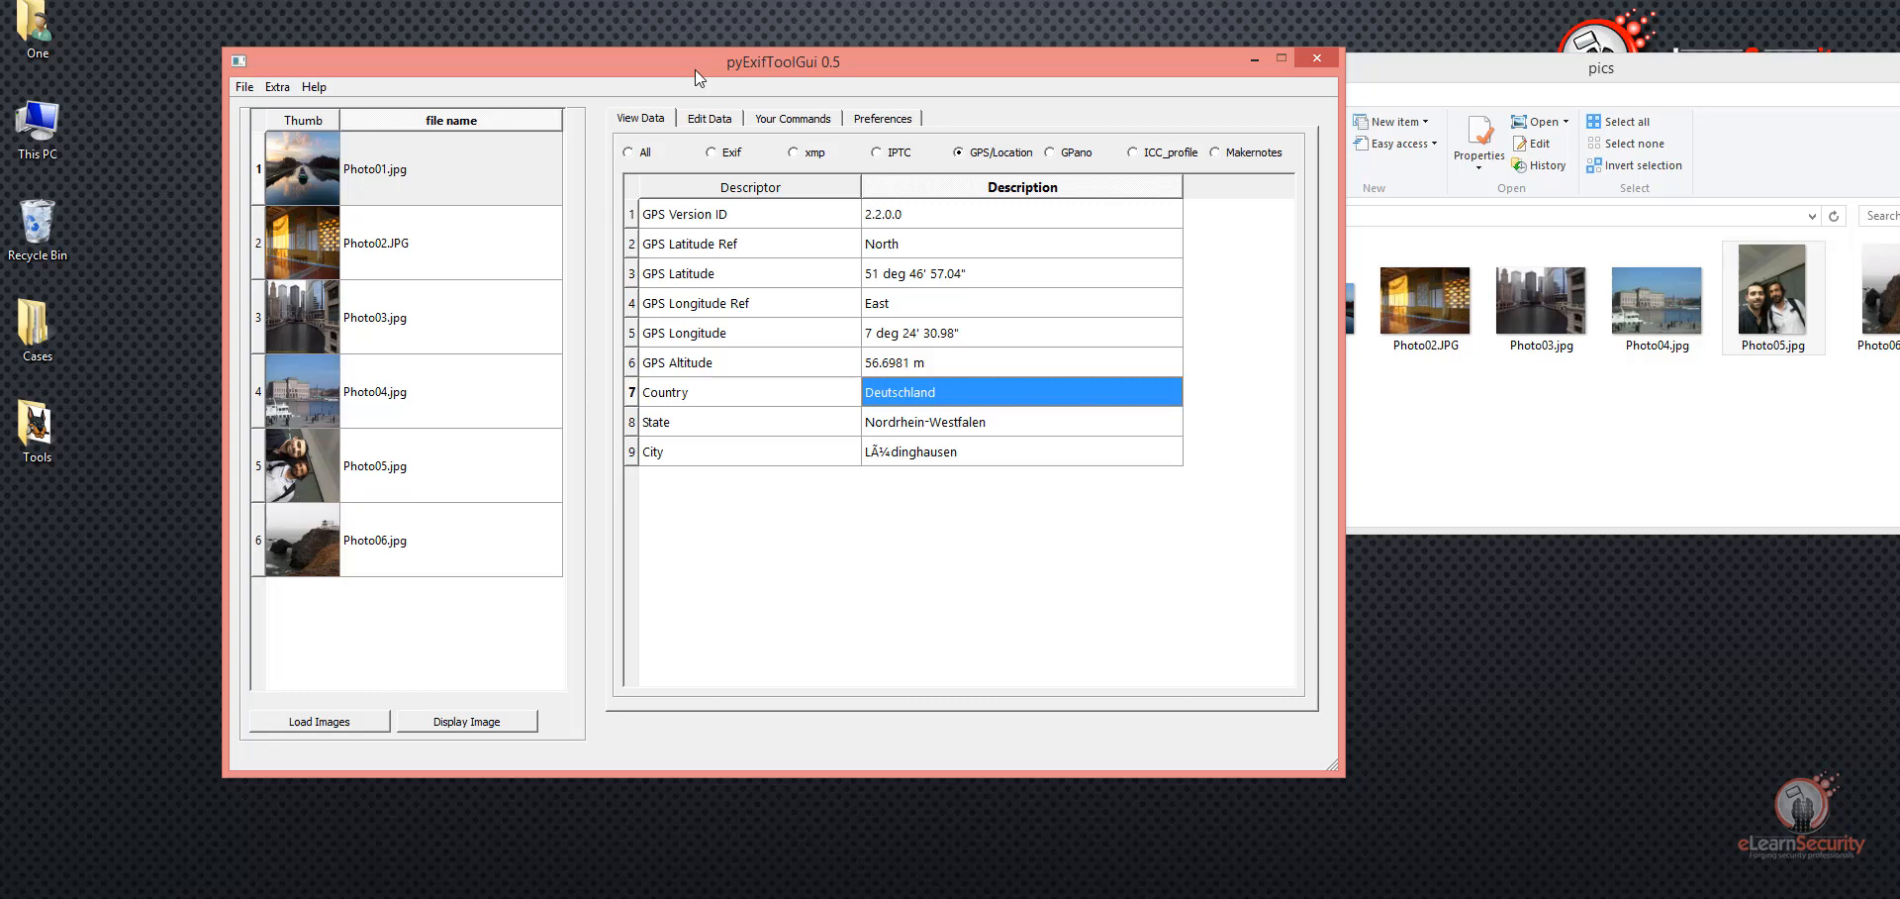
Step: Export all metadata of Photo01.jpg in Txt format and confirm the export
click(329, 179)
right_click(330, 178)
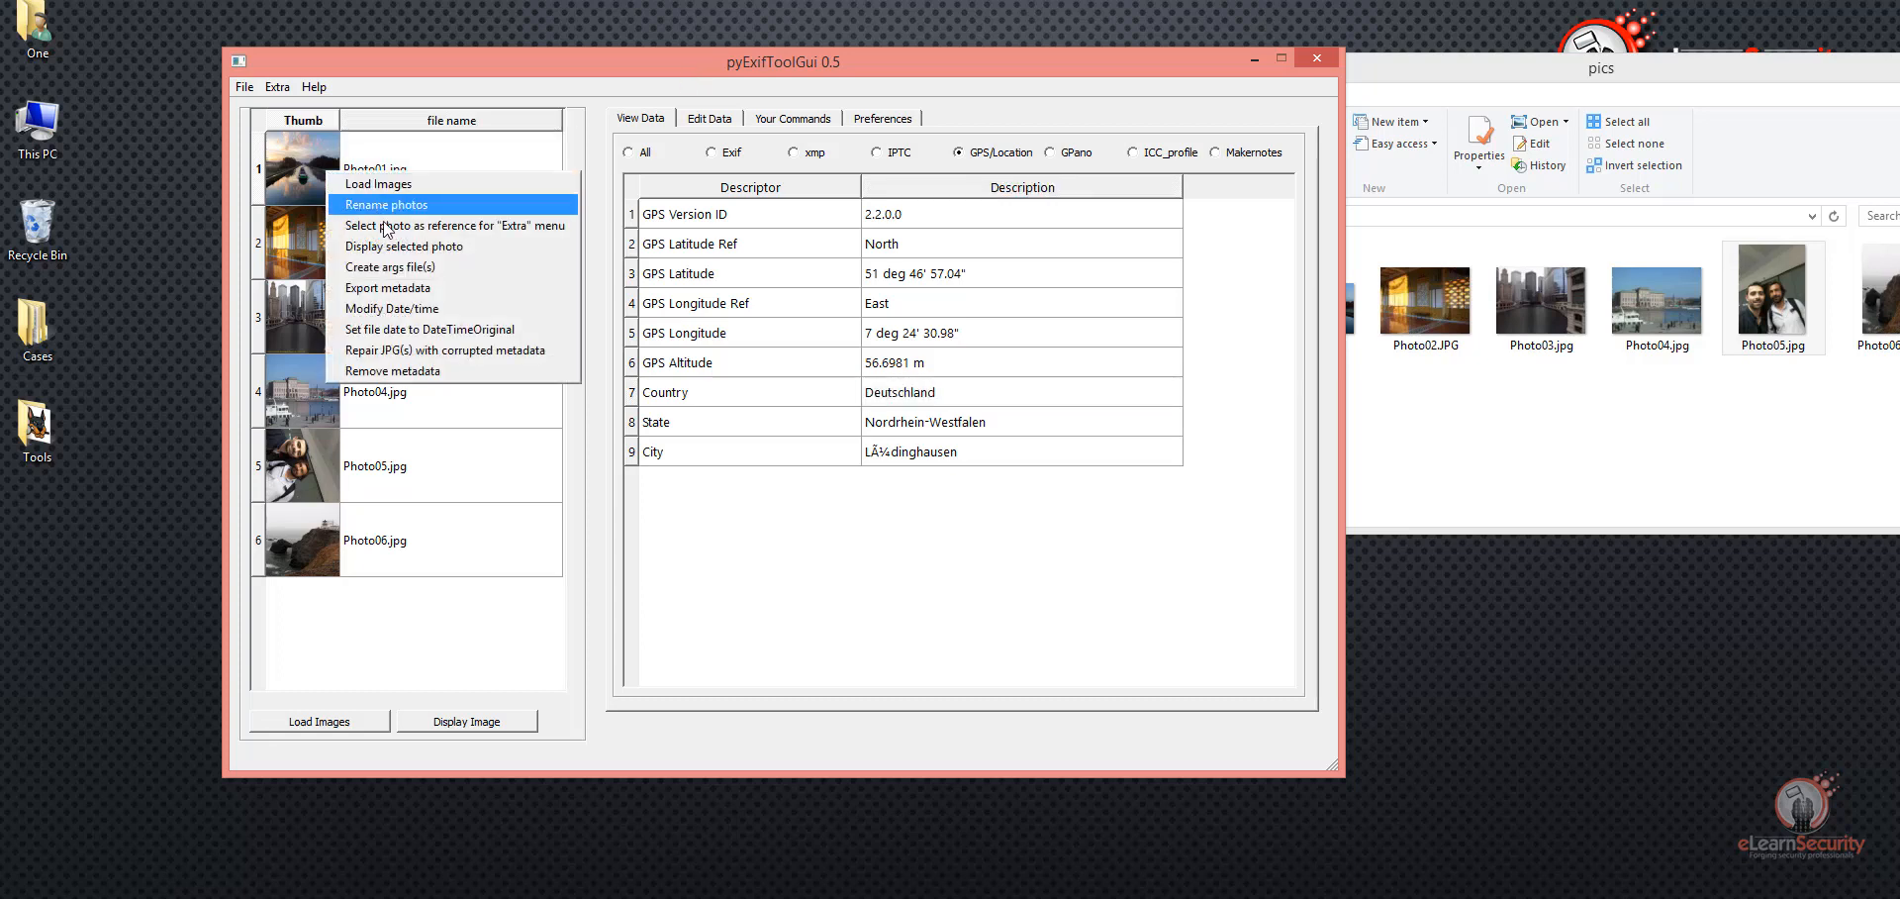
click(396, 288)
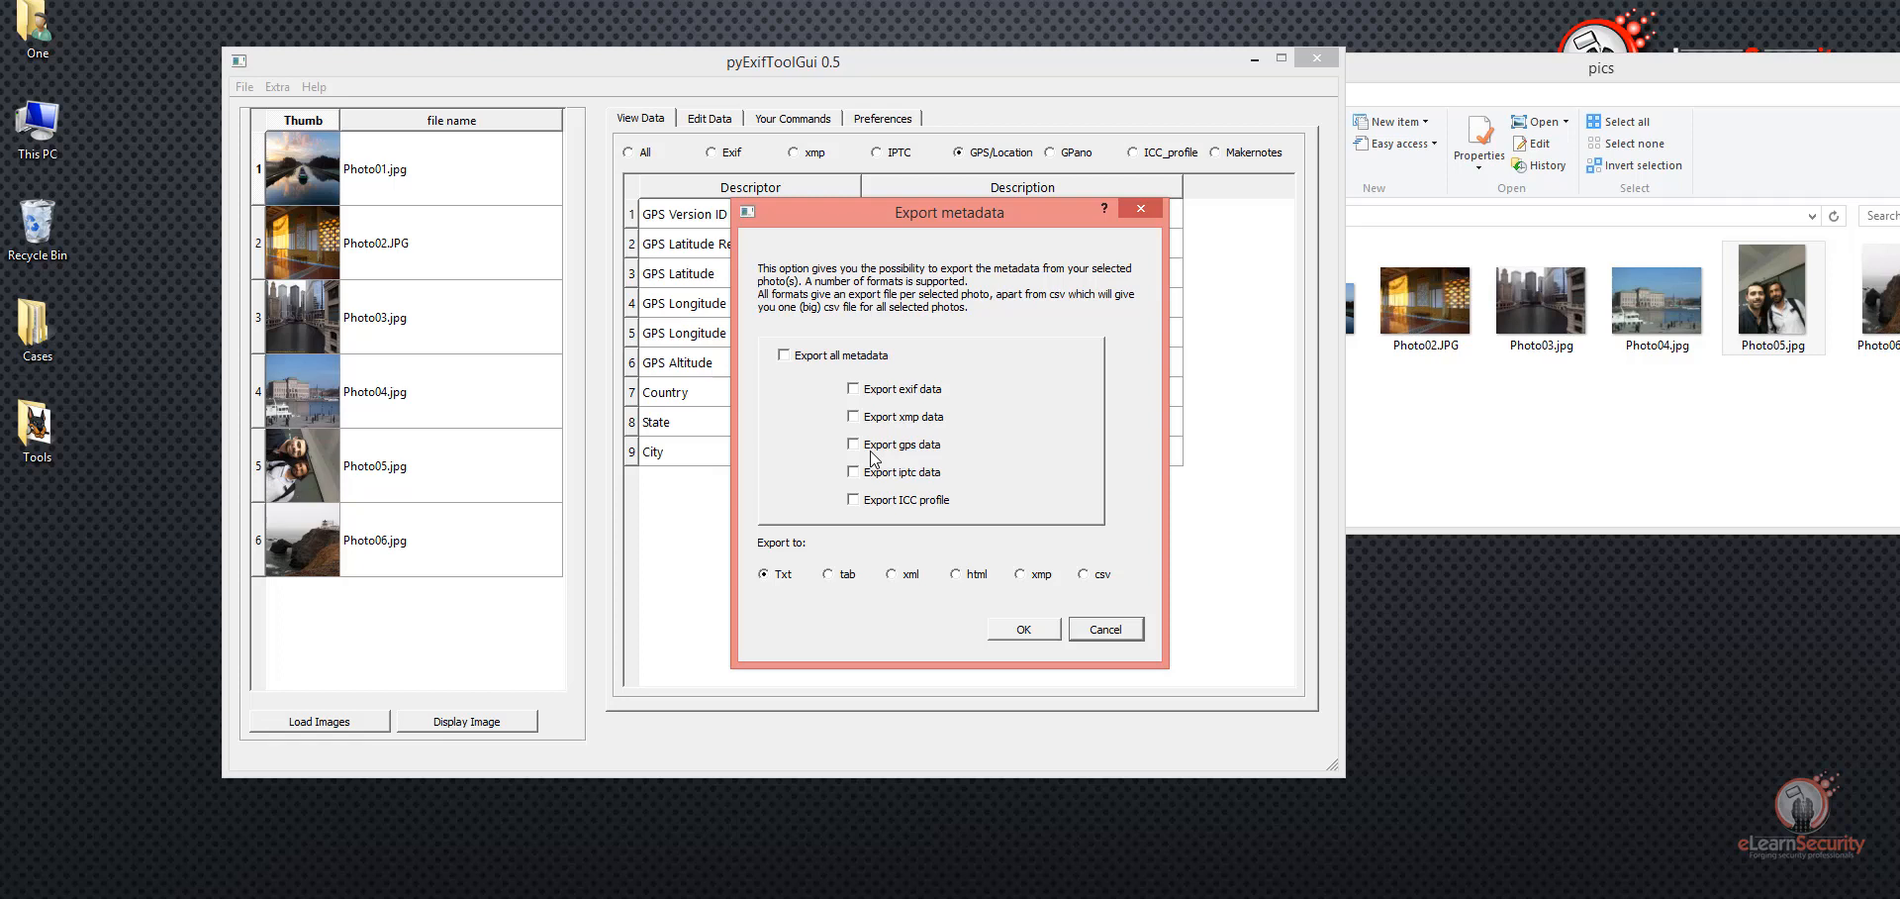
click(868, 360)
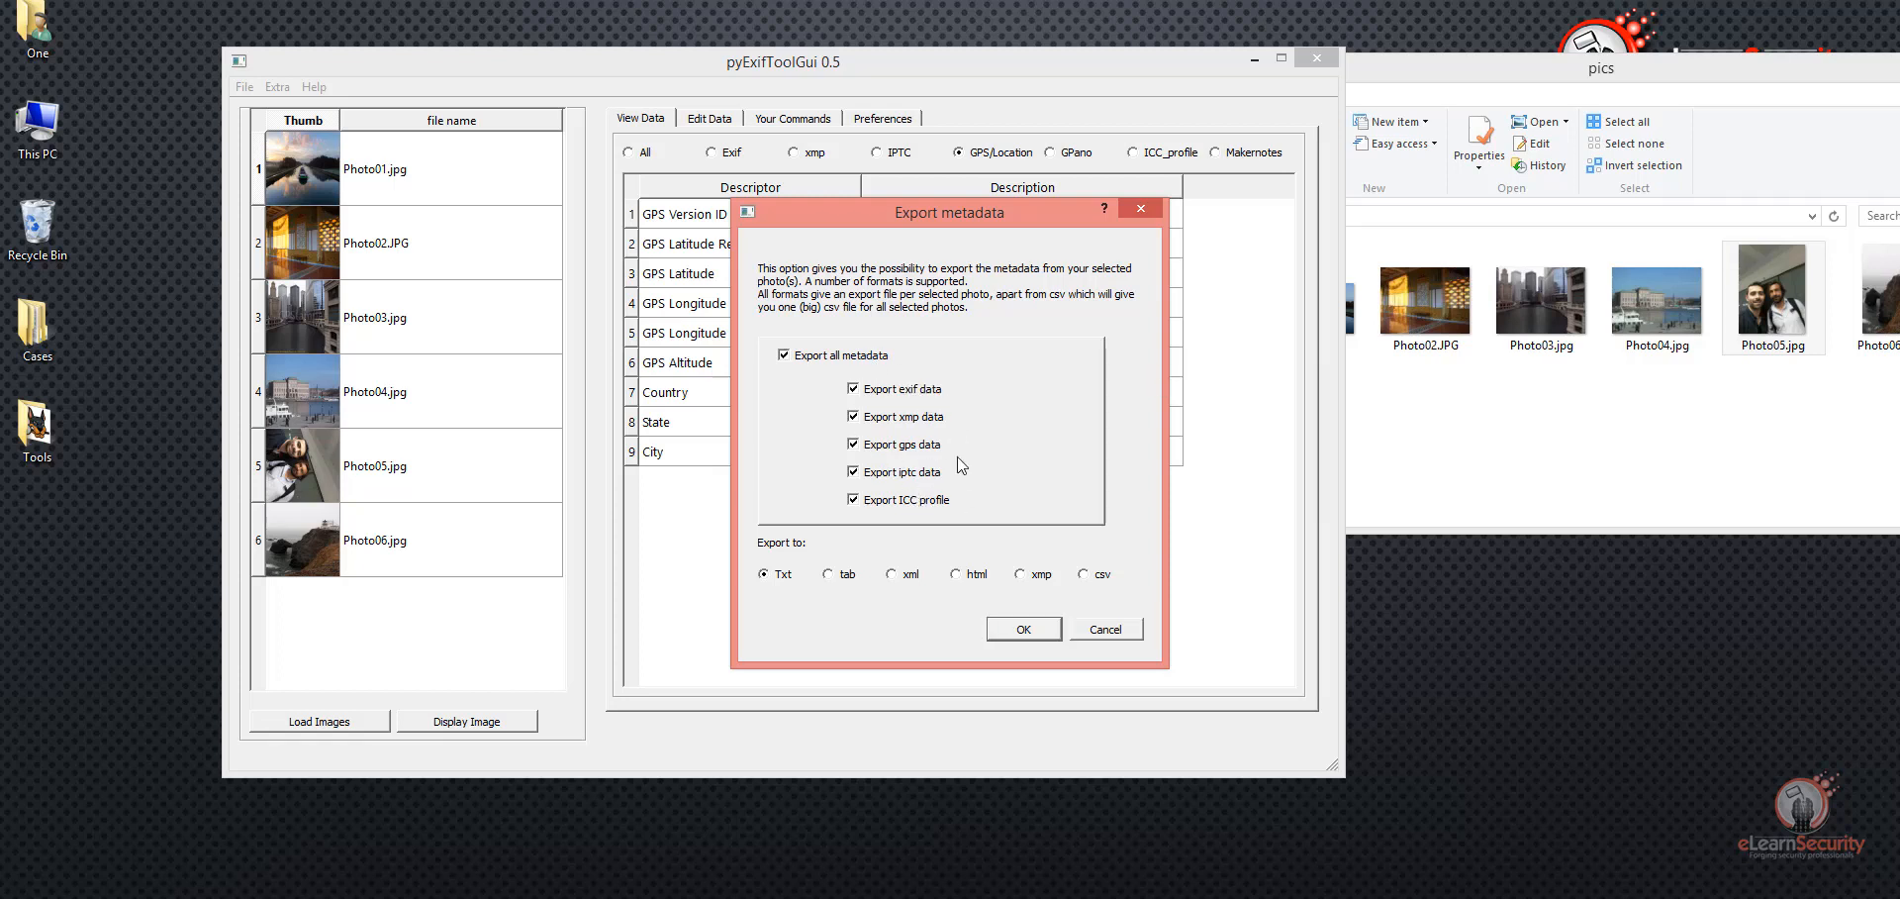
click(1041, 631)
click(1025, 630)
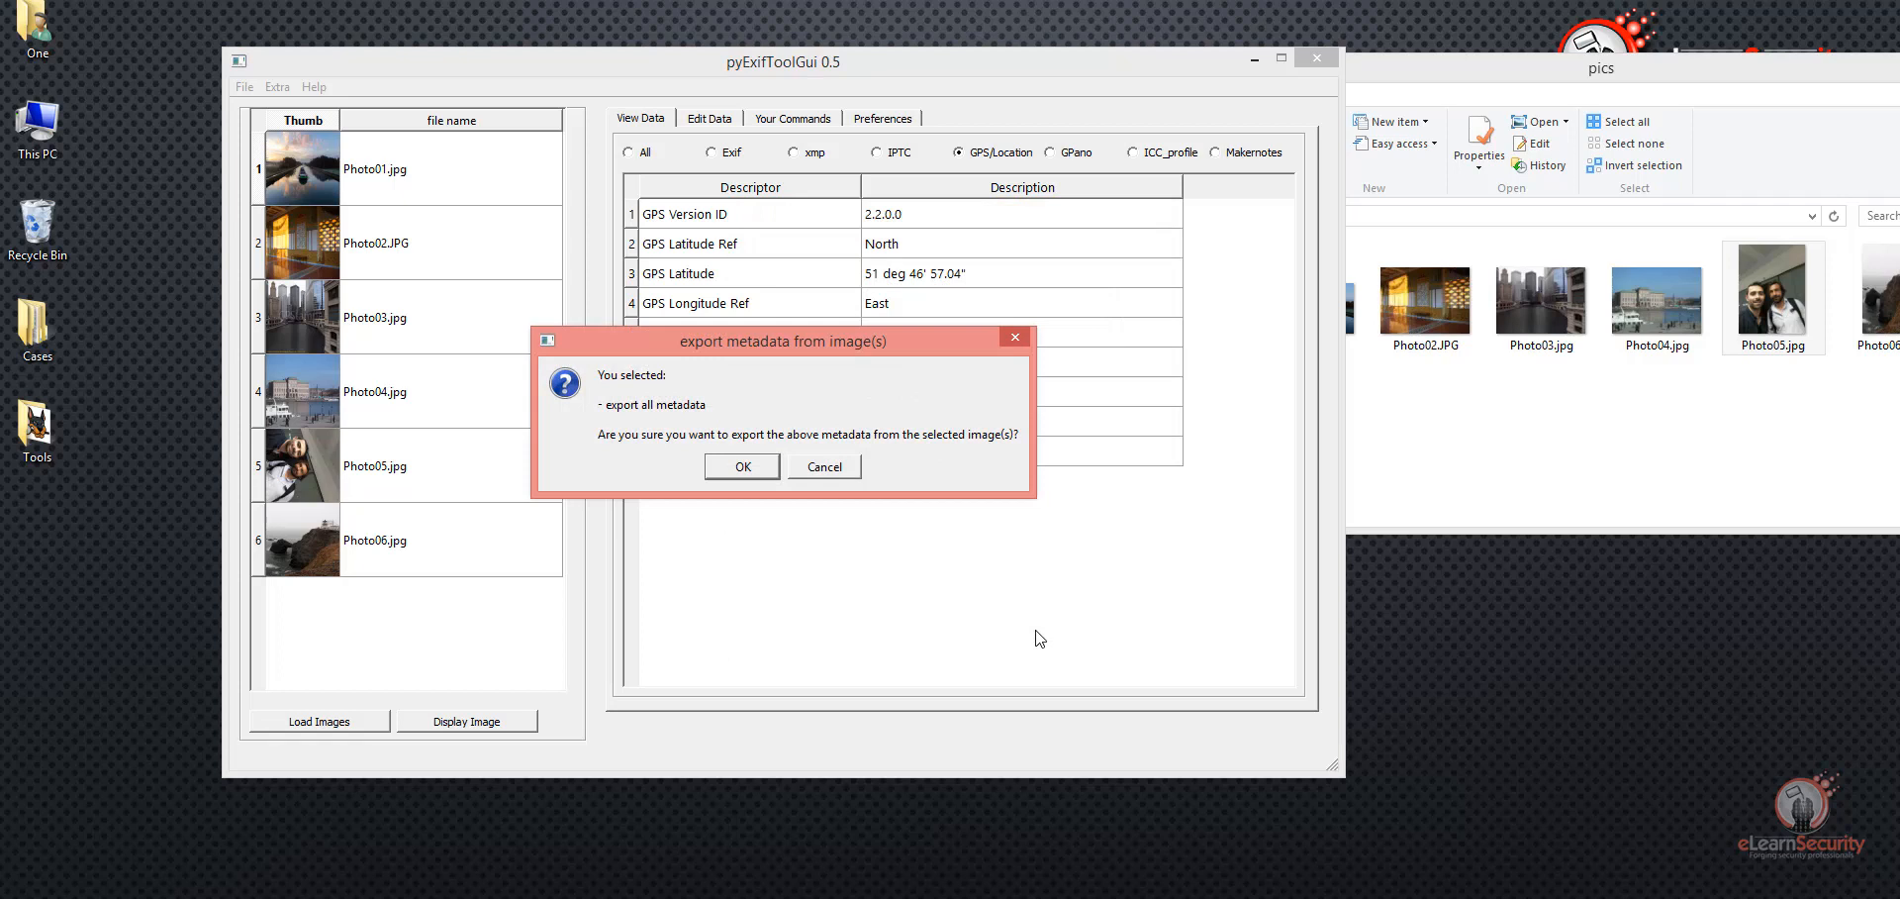
click(745, 469)
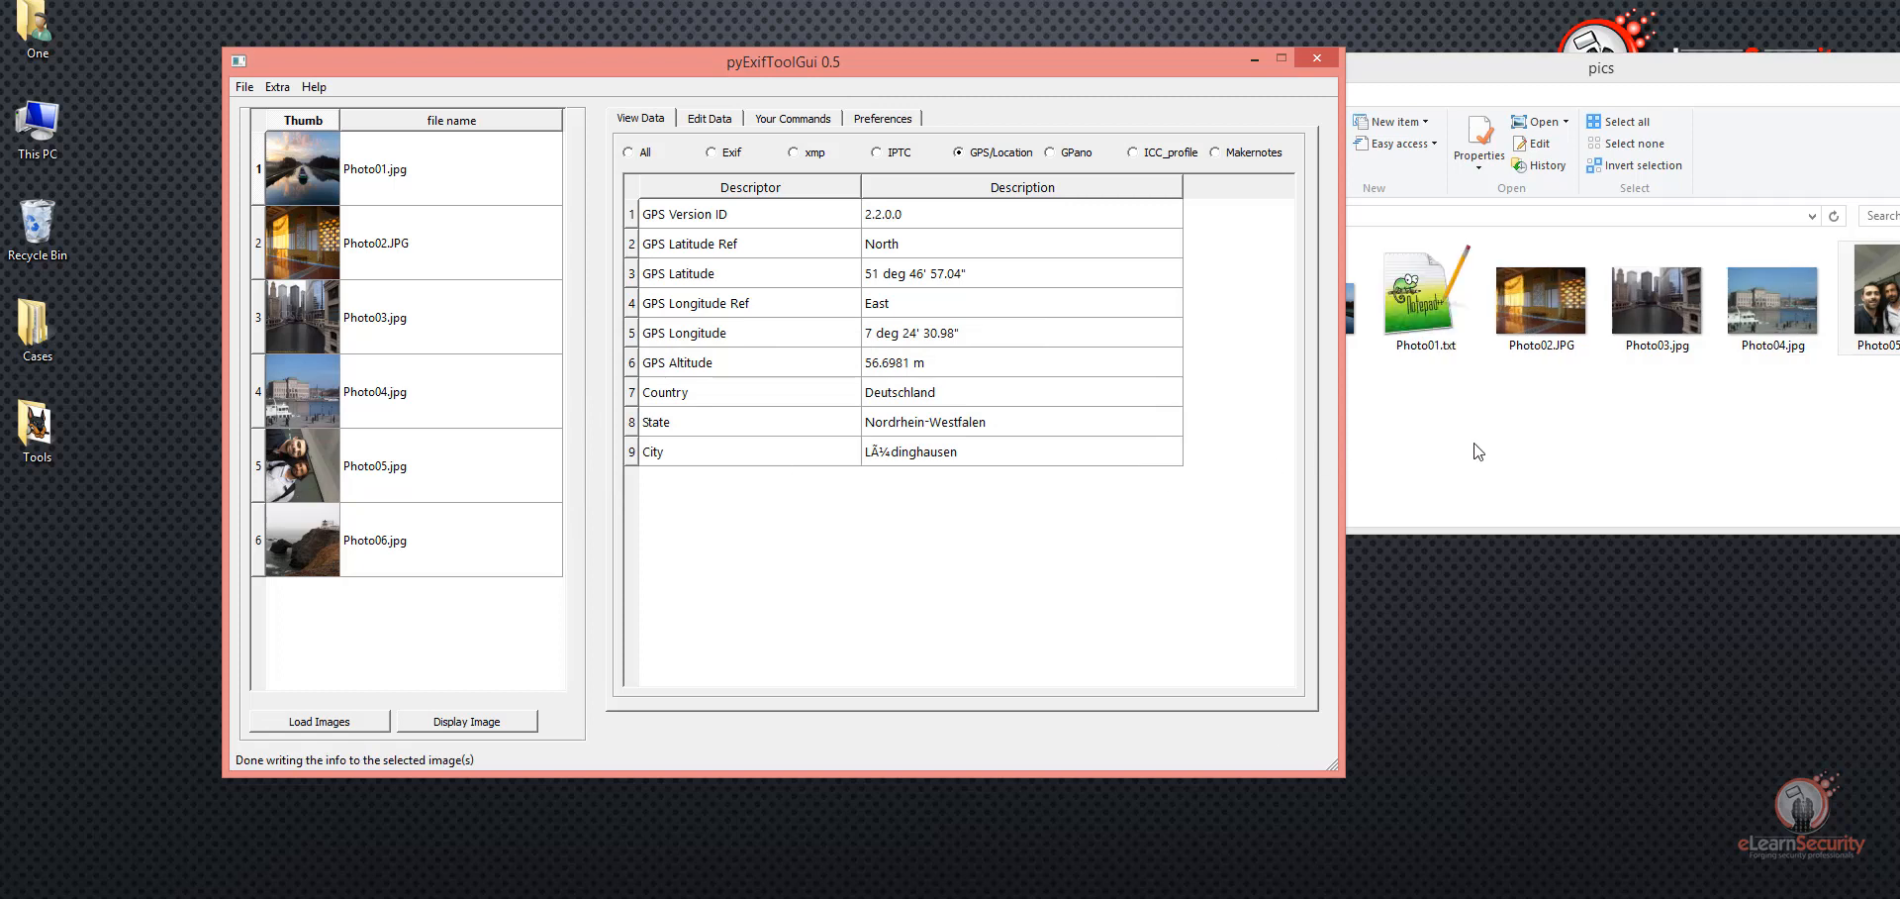
Step: Open the exported Photo01.txt from the pics folder in Notepad++, review the metadata listing, and close it
click(1437, 313)
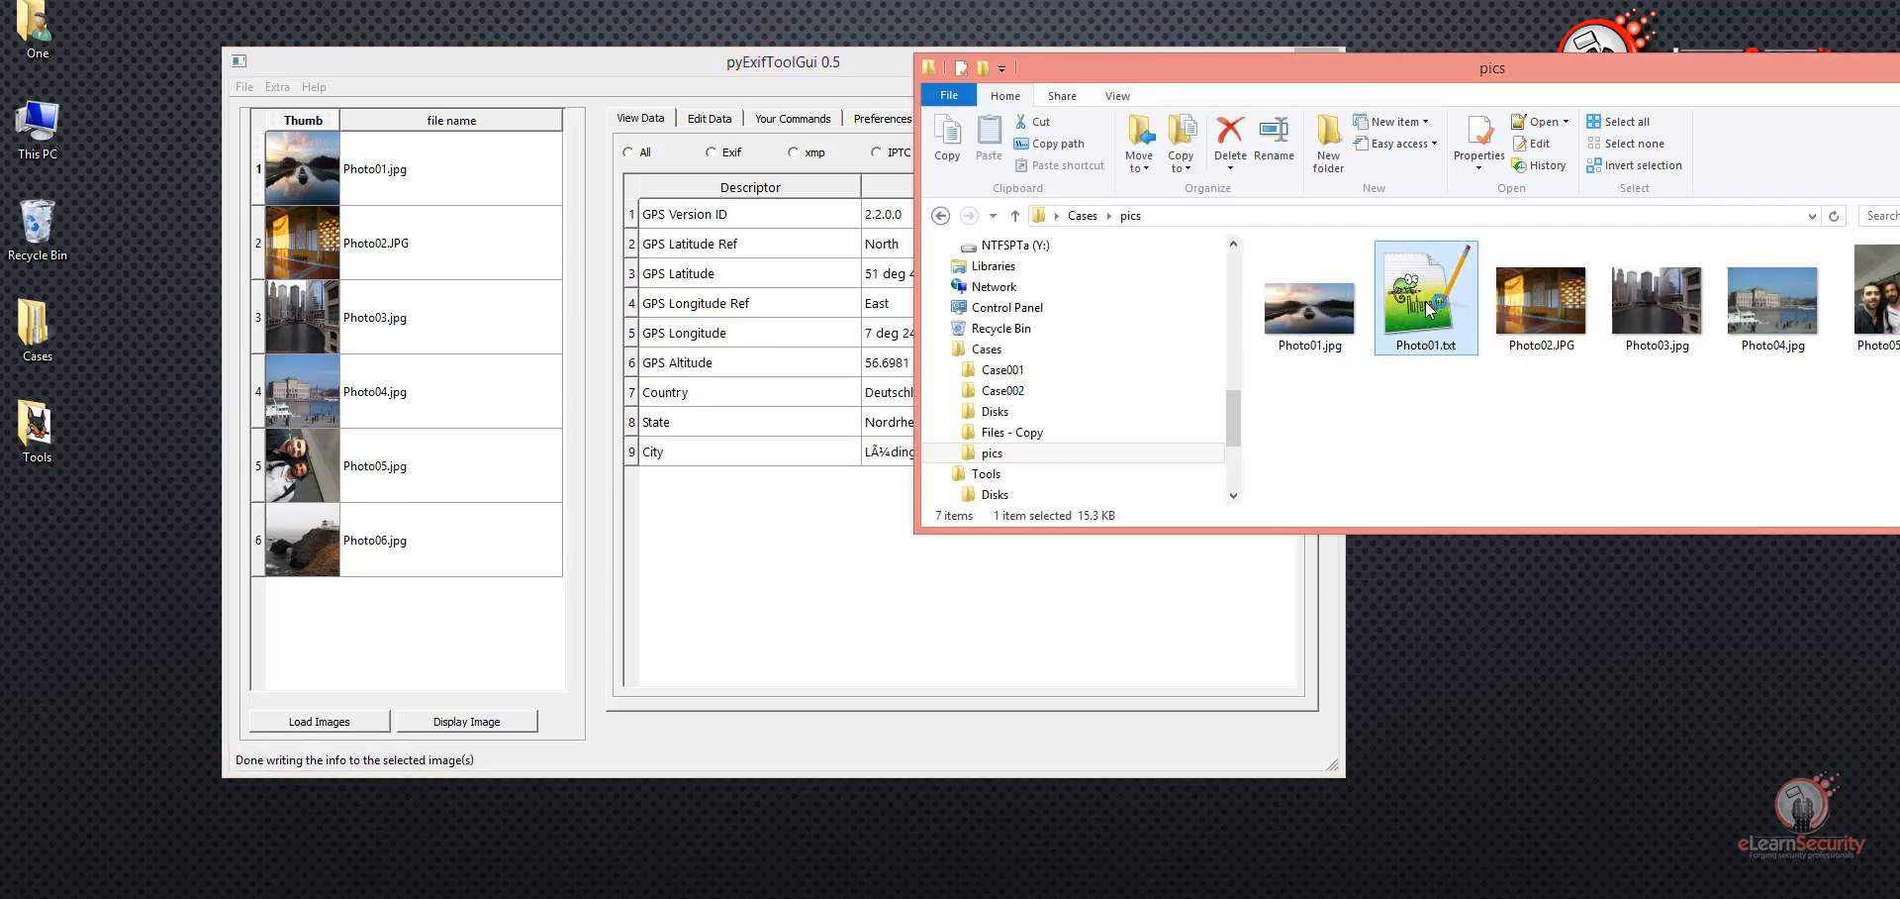
double_click(1425, 301)
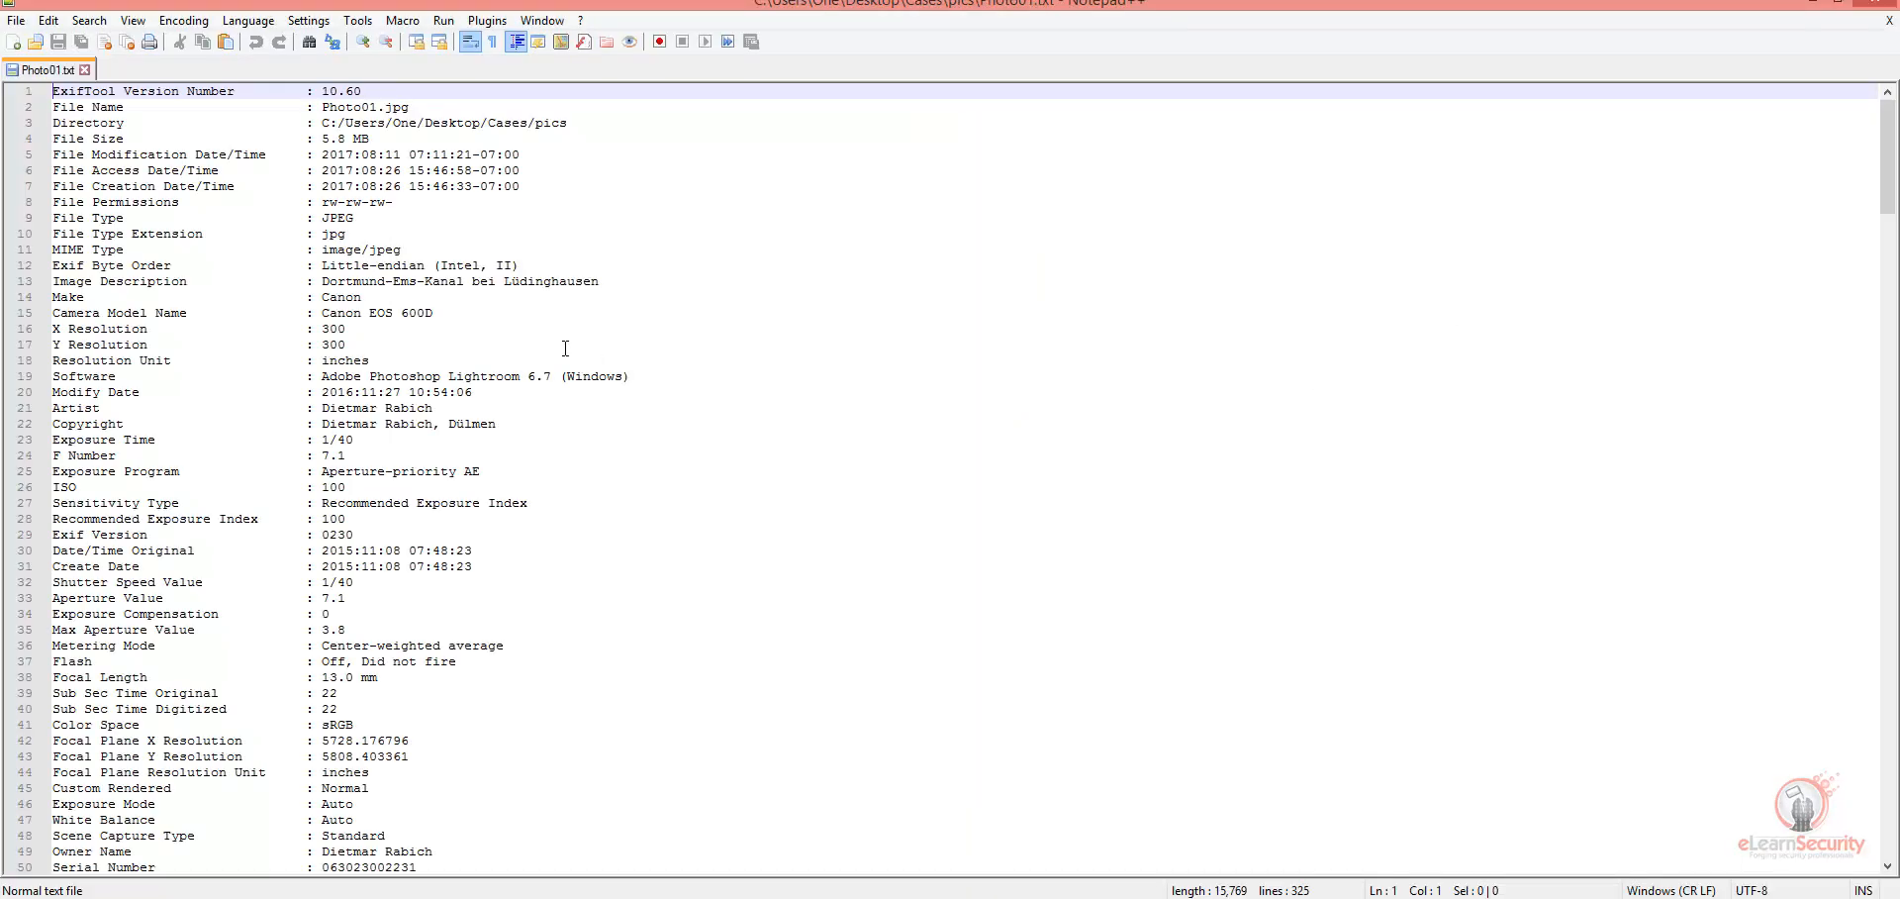
scroll(536, 390, down, 7)
scroll(536, 390, down, 20)
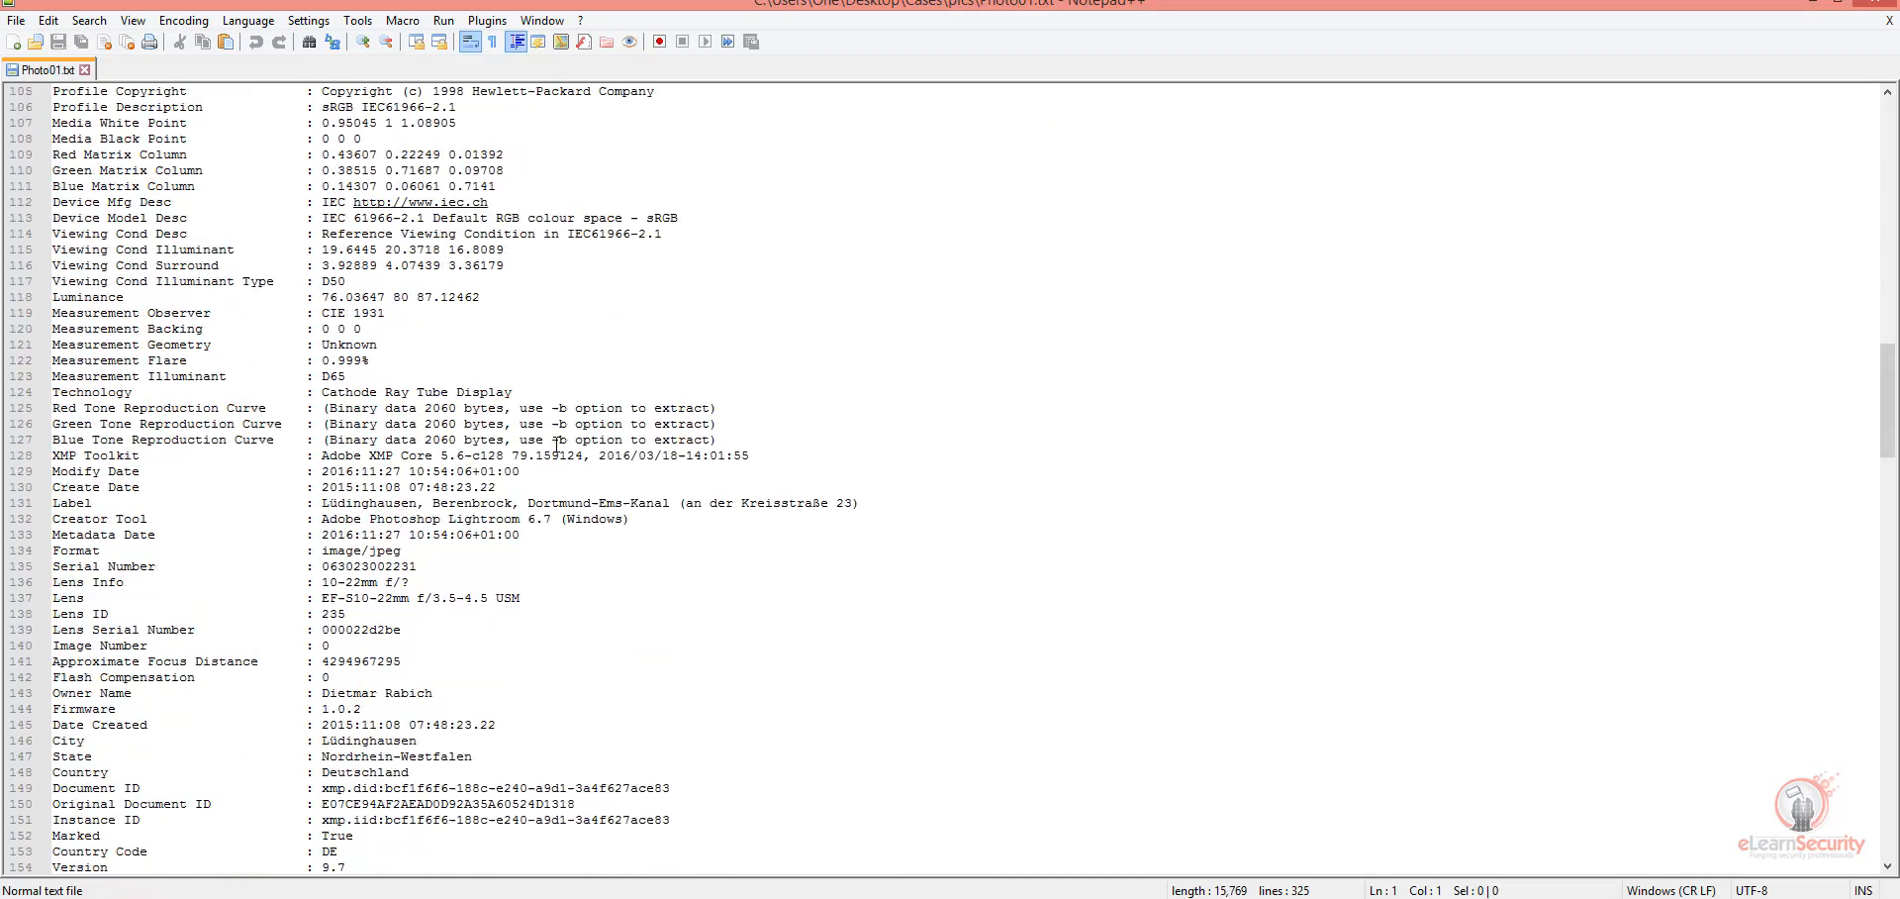
scroll(556, 456, down, 19)
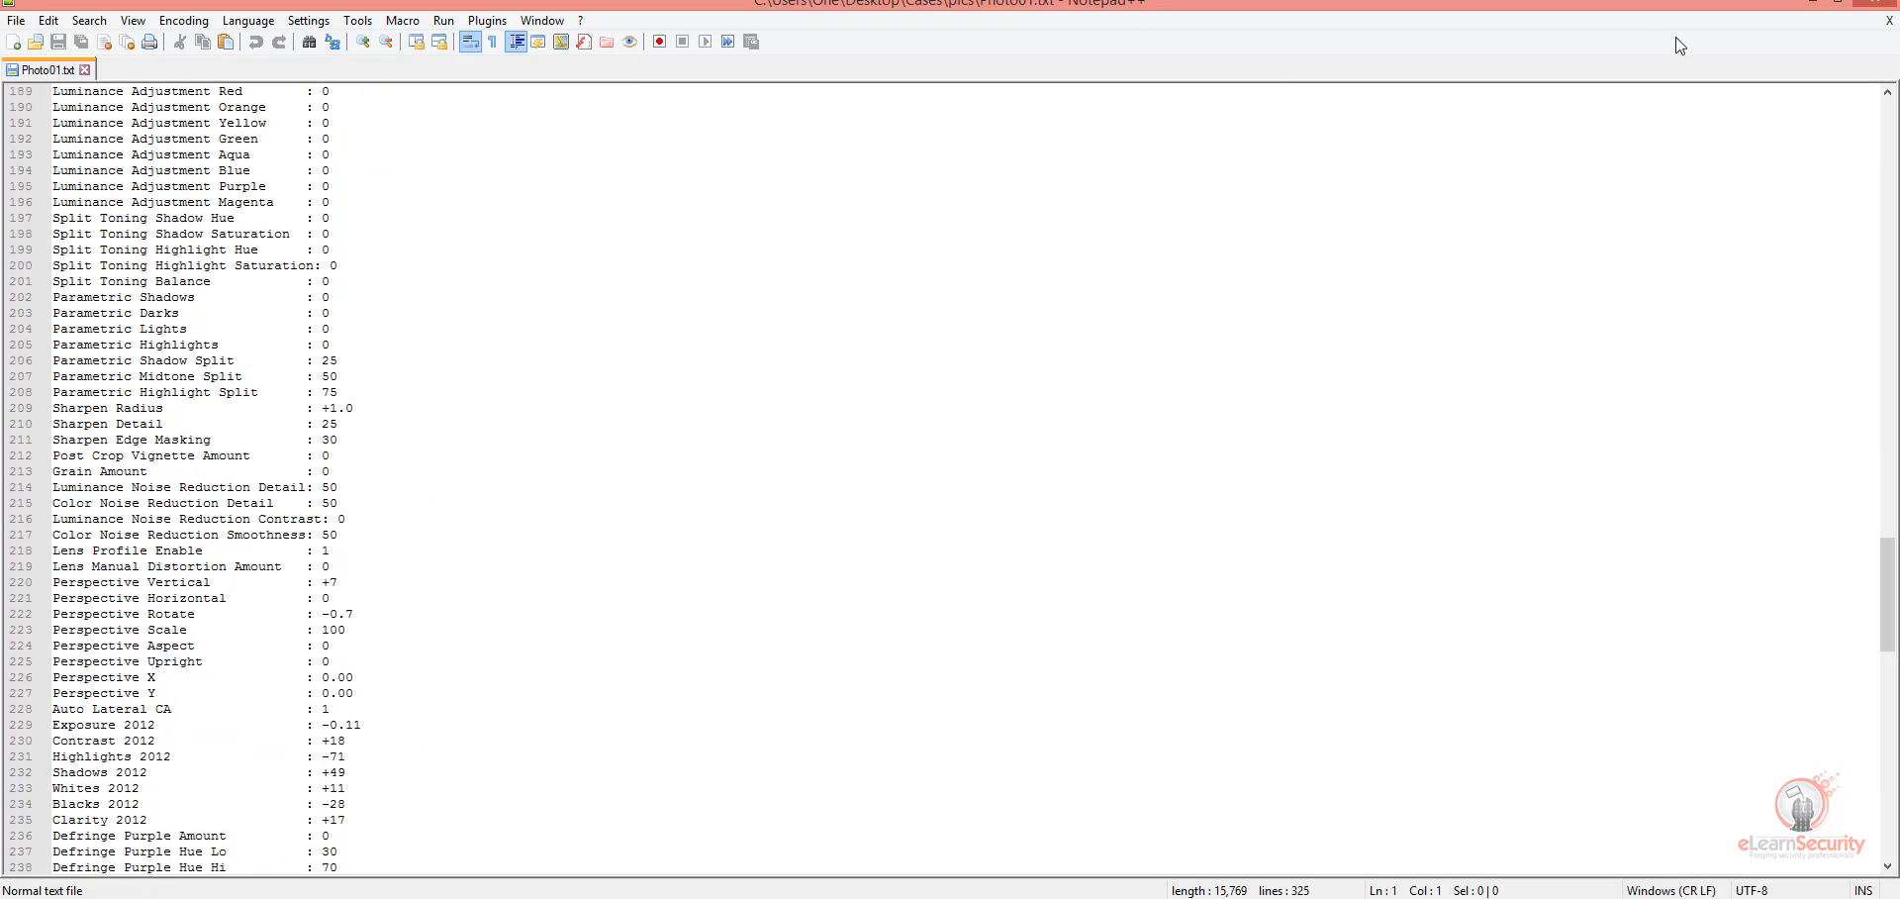
click(1873, 10)
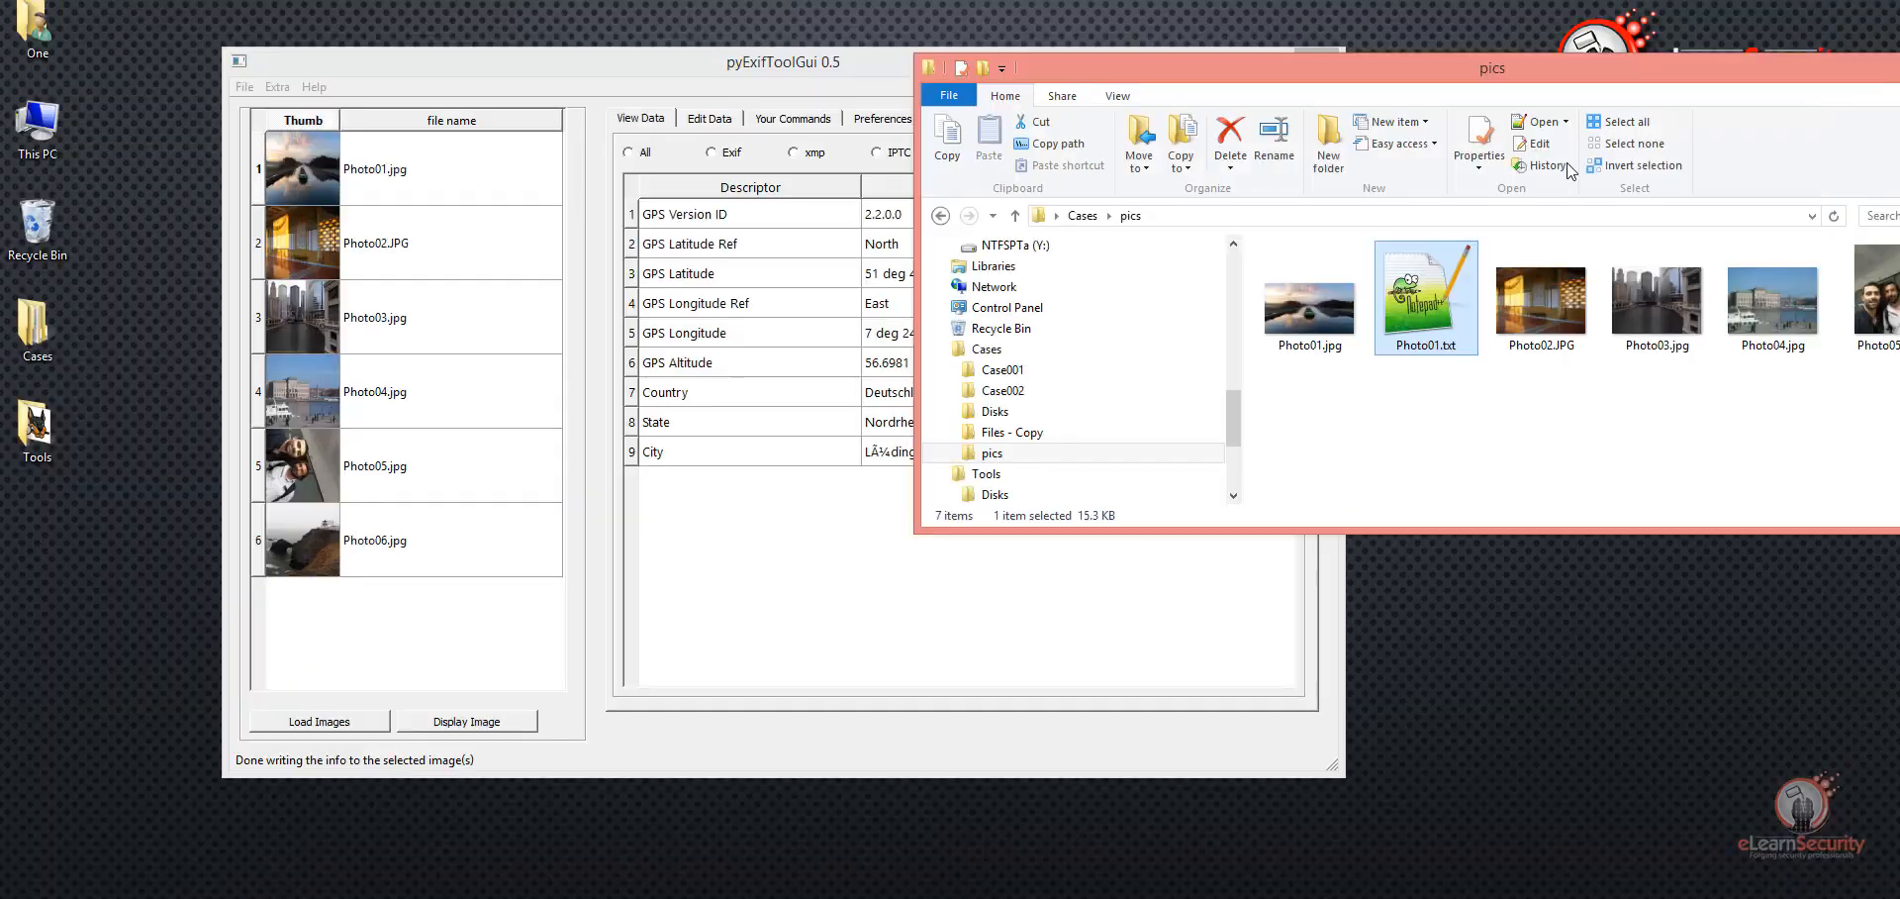
Step: Export all metadata of Photo01.jpg in xml format and confirm the export
click(329, 186)
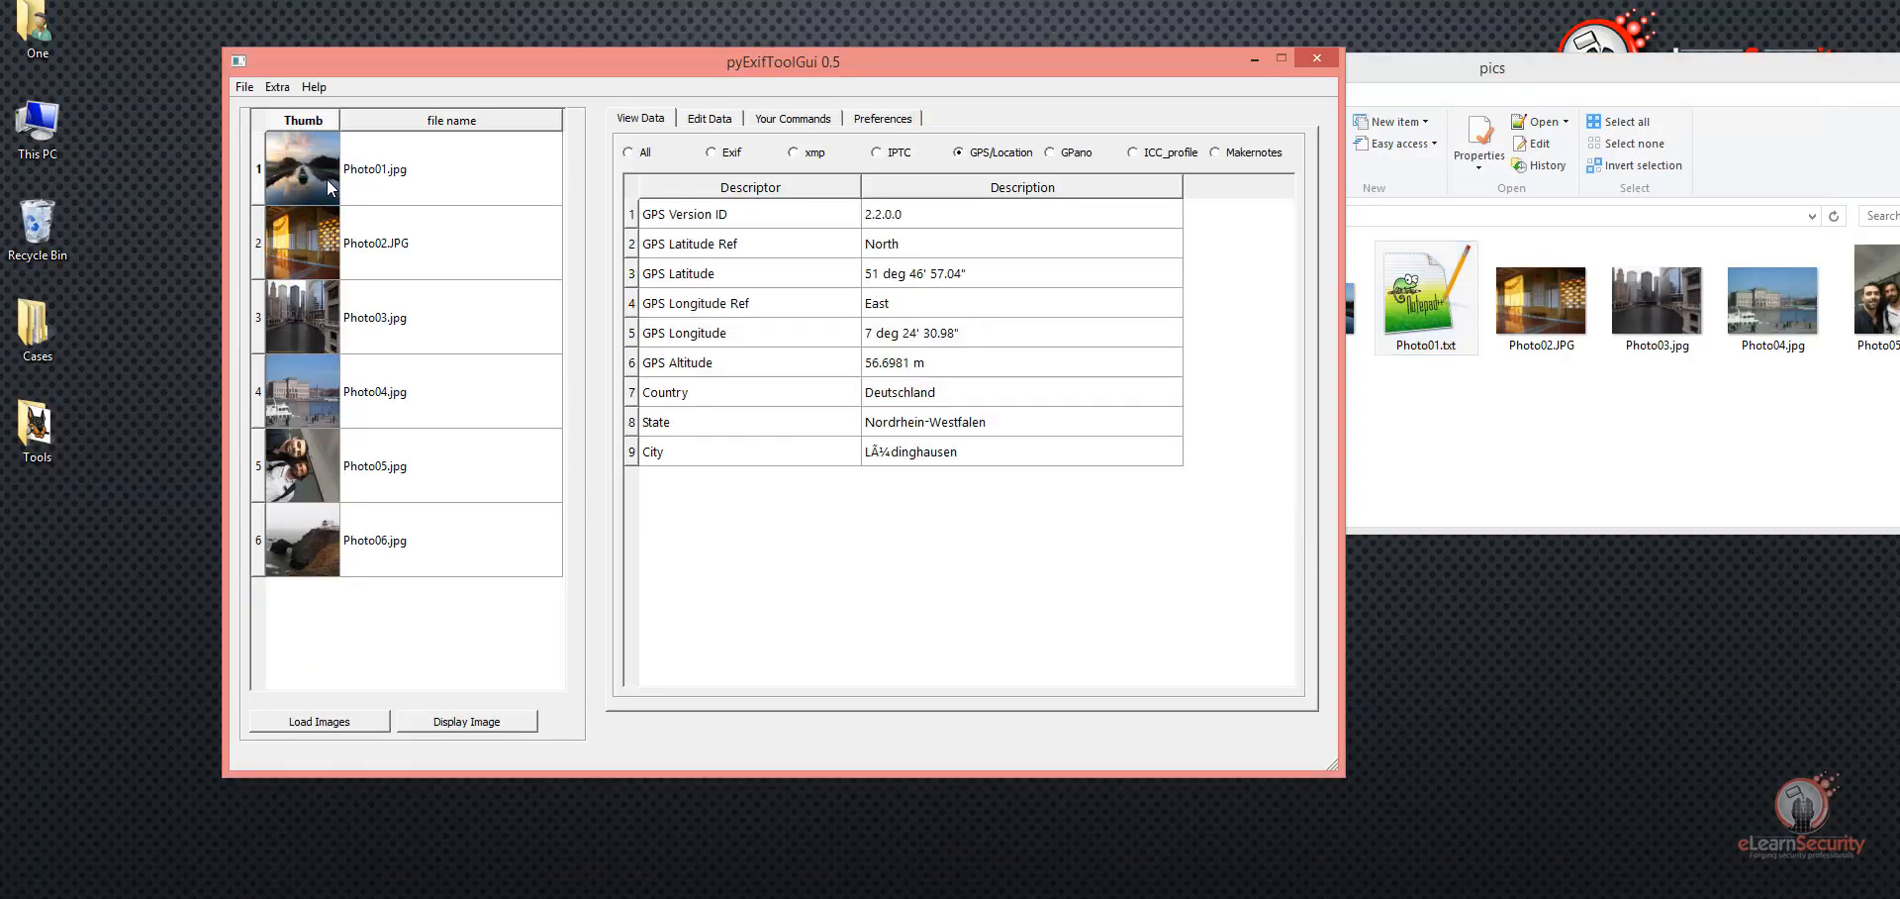
right_click(329, 186)
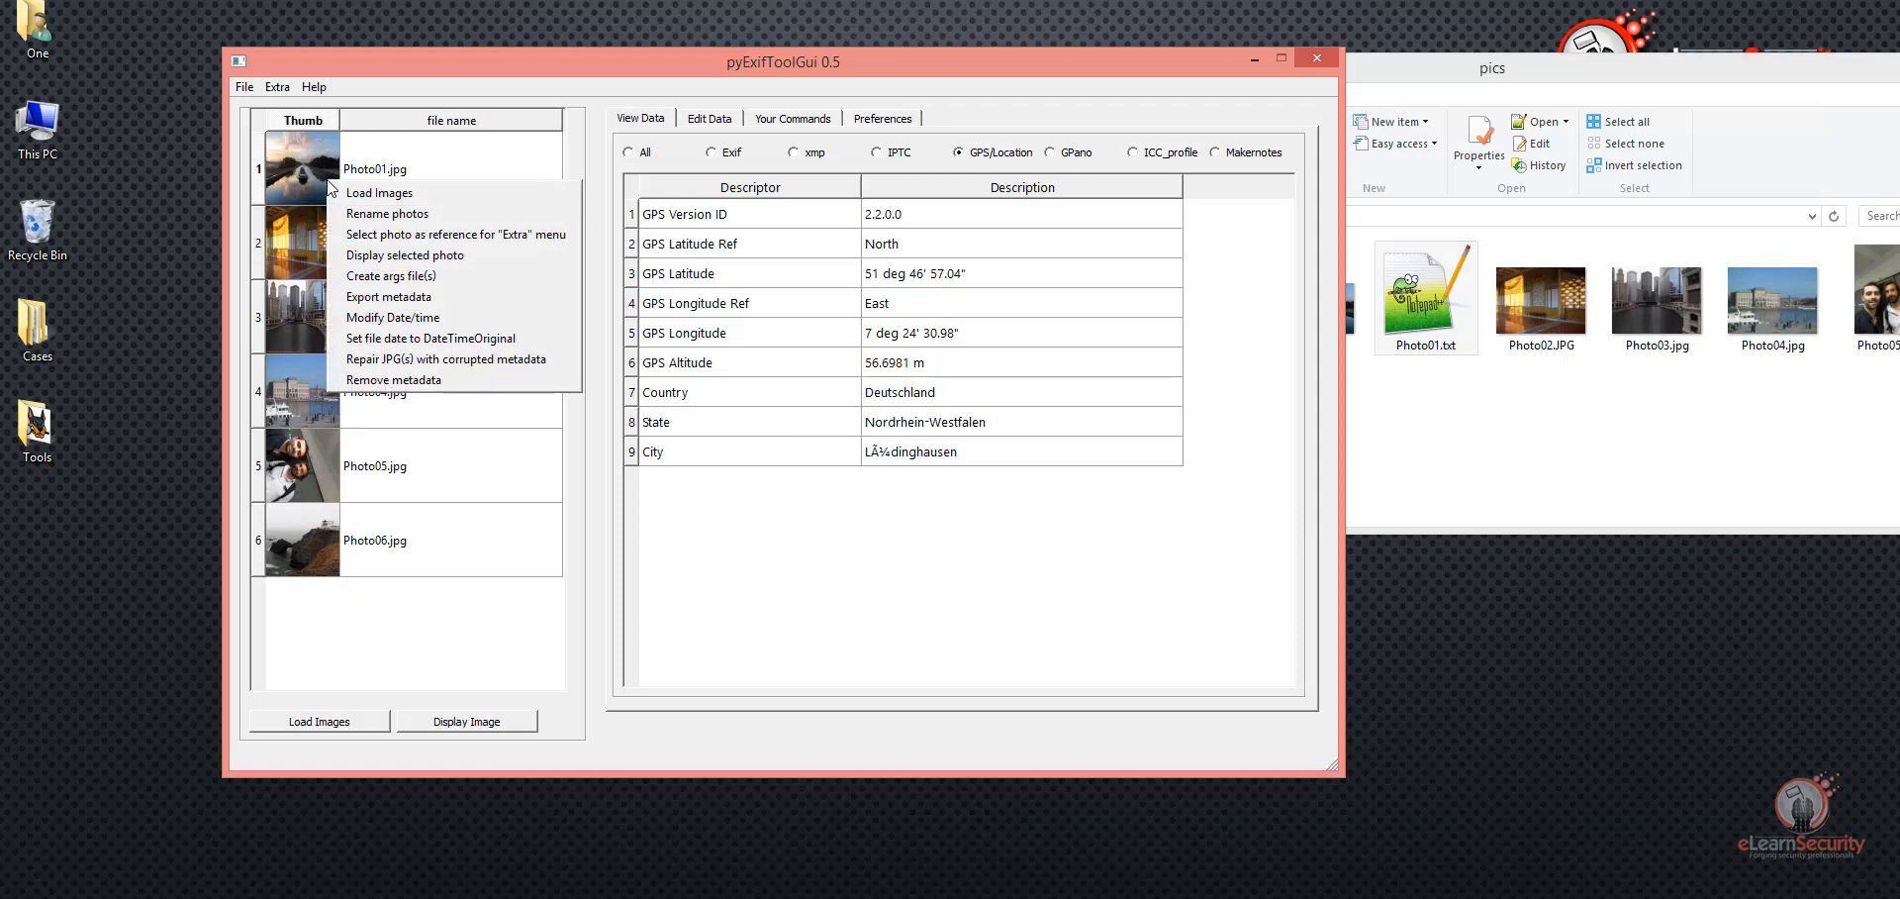
click(384, 317)
click(838, 358)
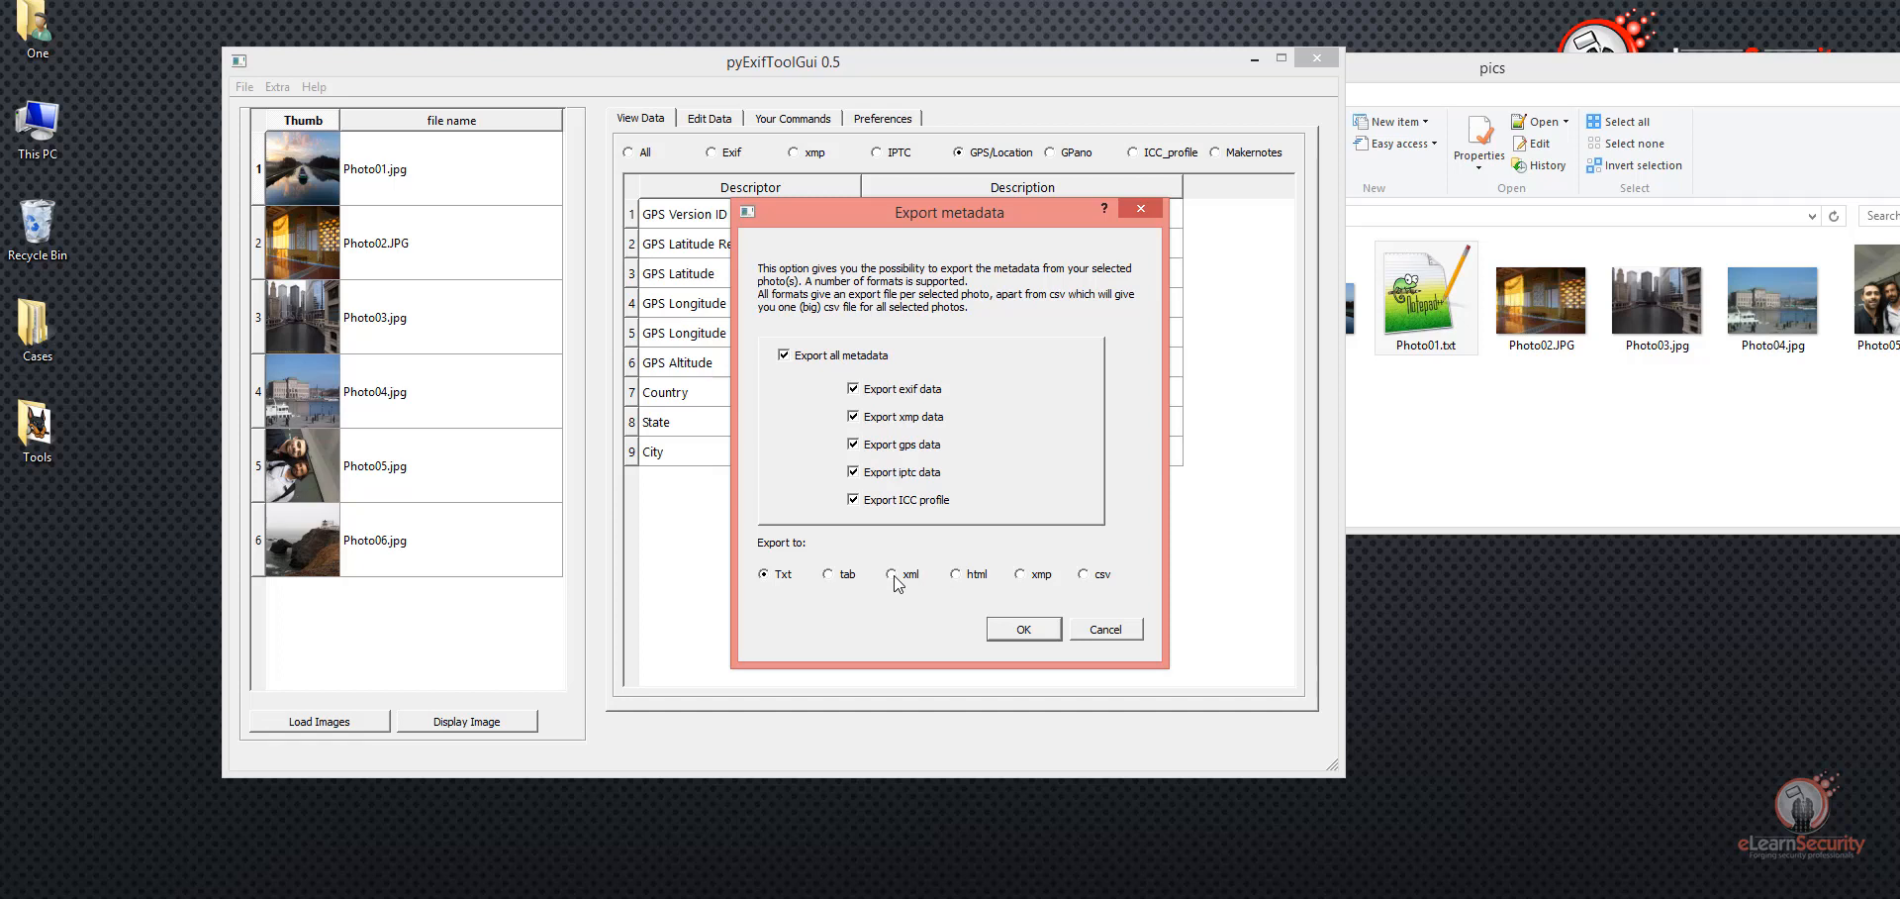
click(892, 576)
click(1097, 583)
click(900, 578)
click(1024, 631)
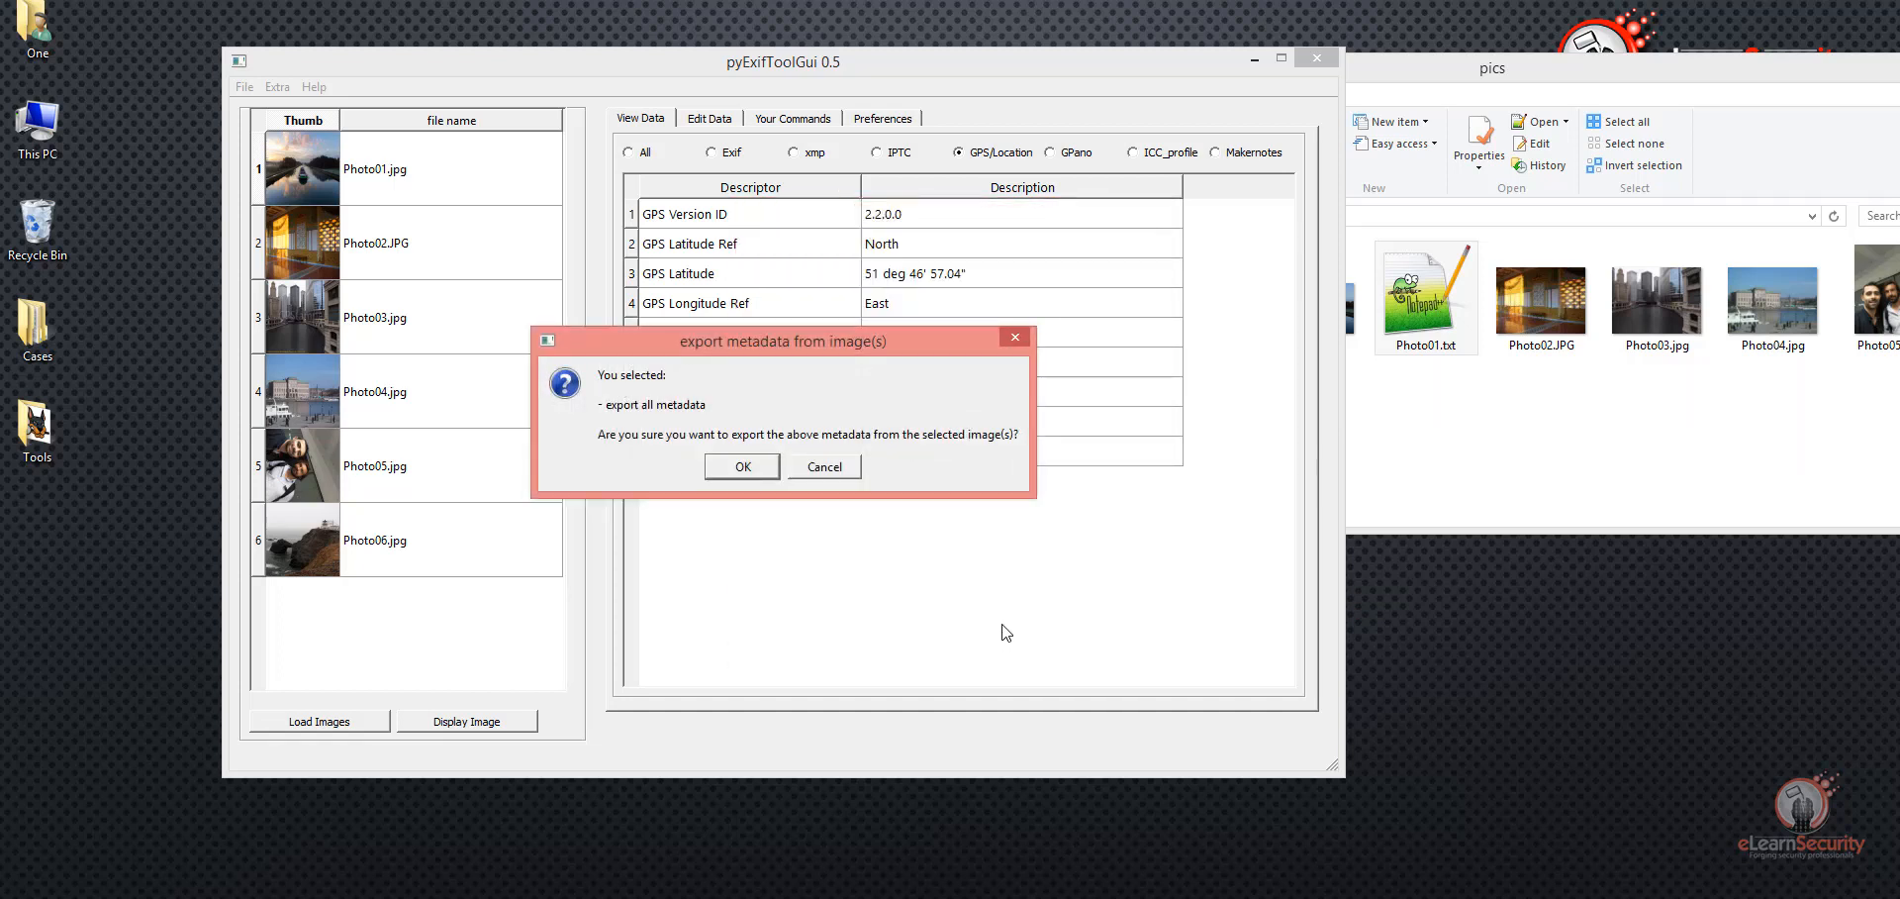
click(744, 477)
Step: Open the exported Photo01.xml from the pics folder in Notepad++
click(1540, 444)
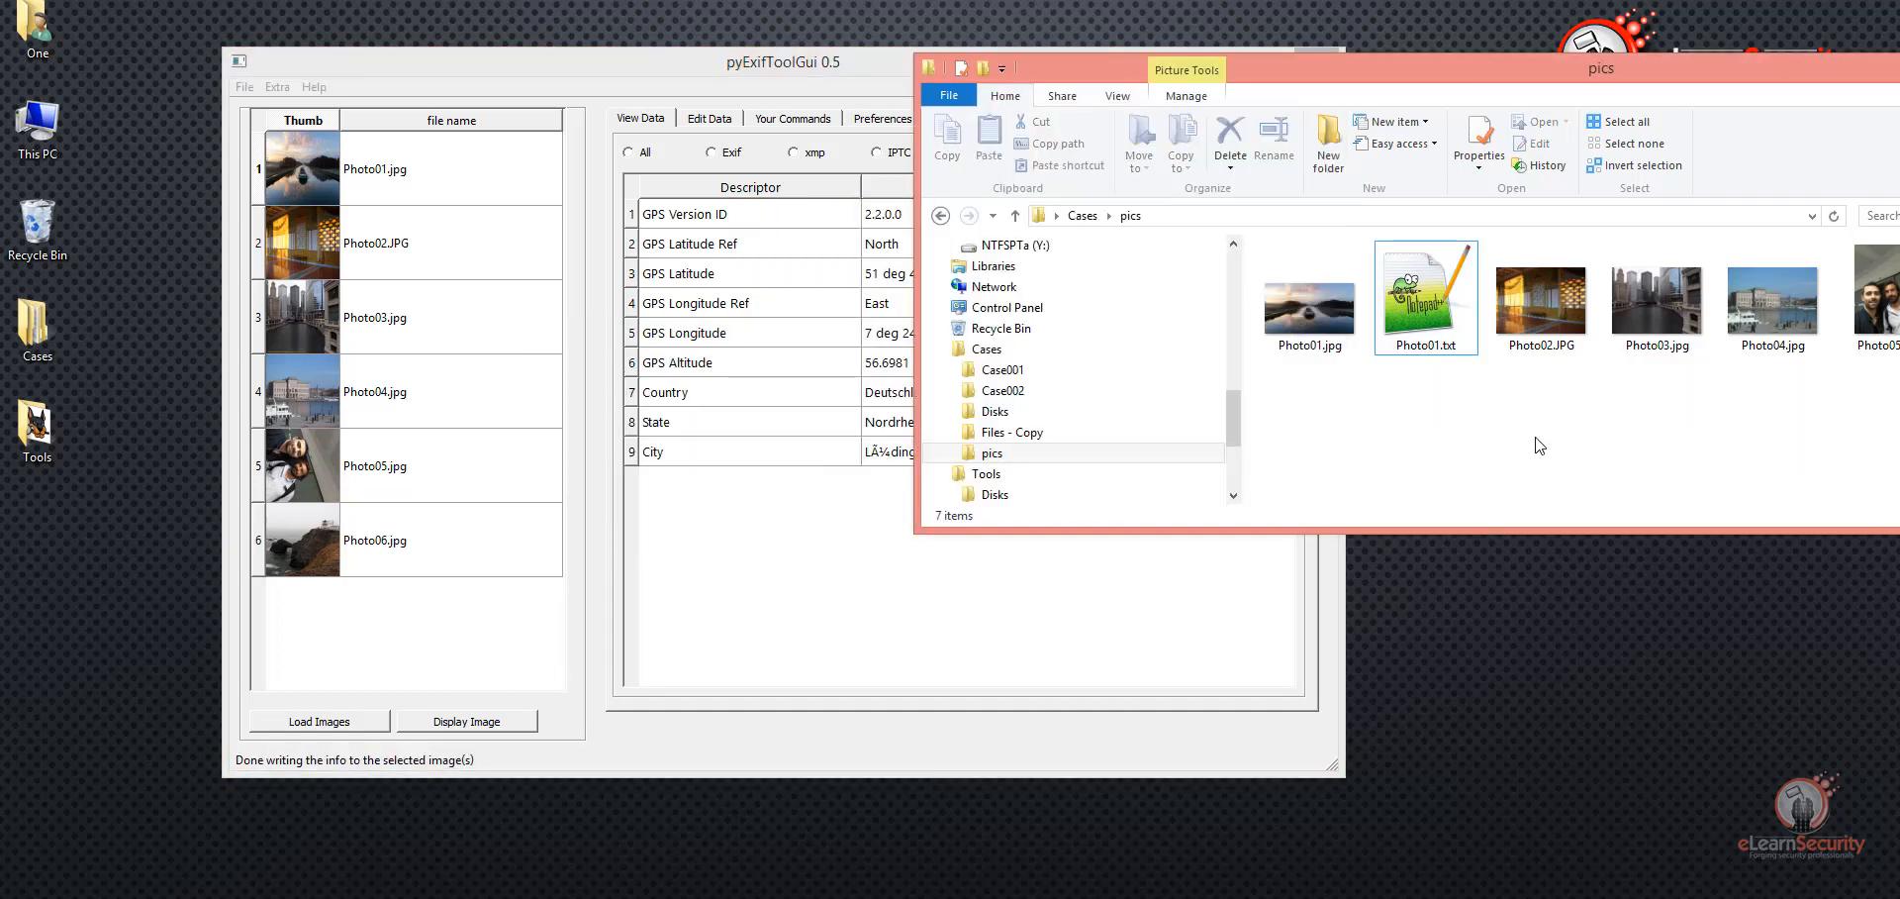
click(1547, 271)
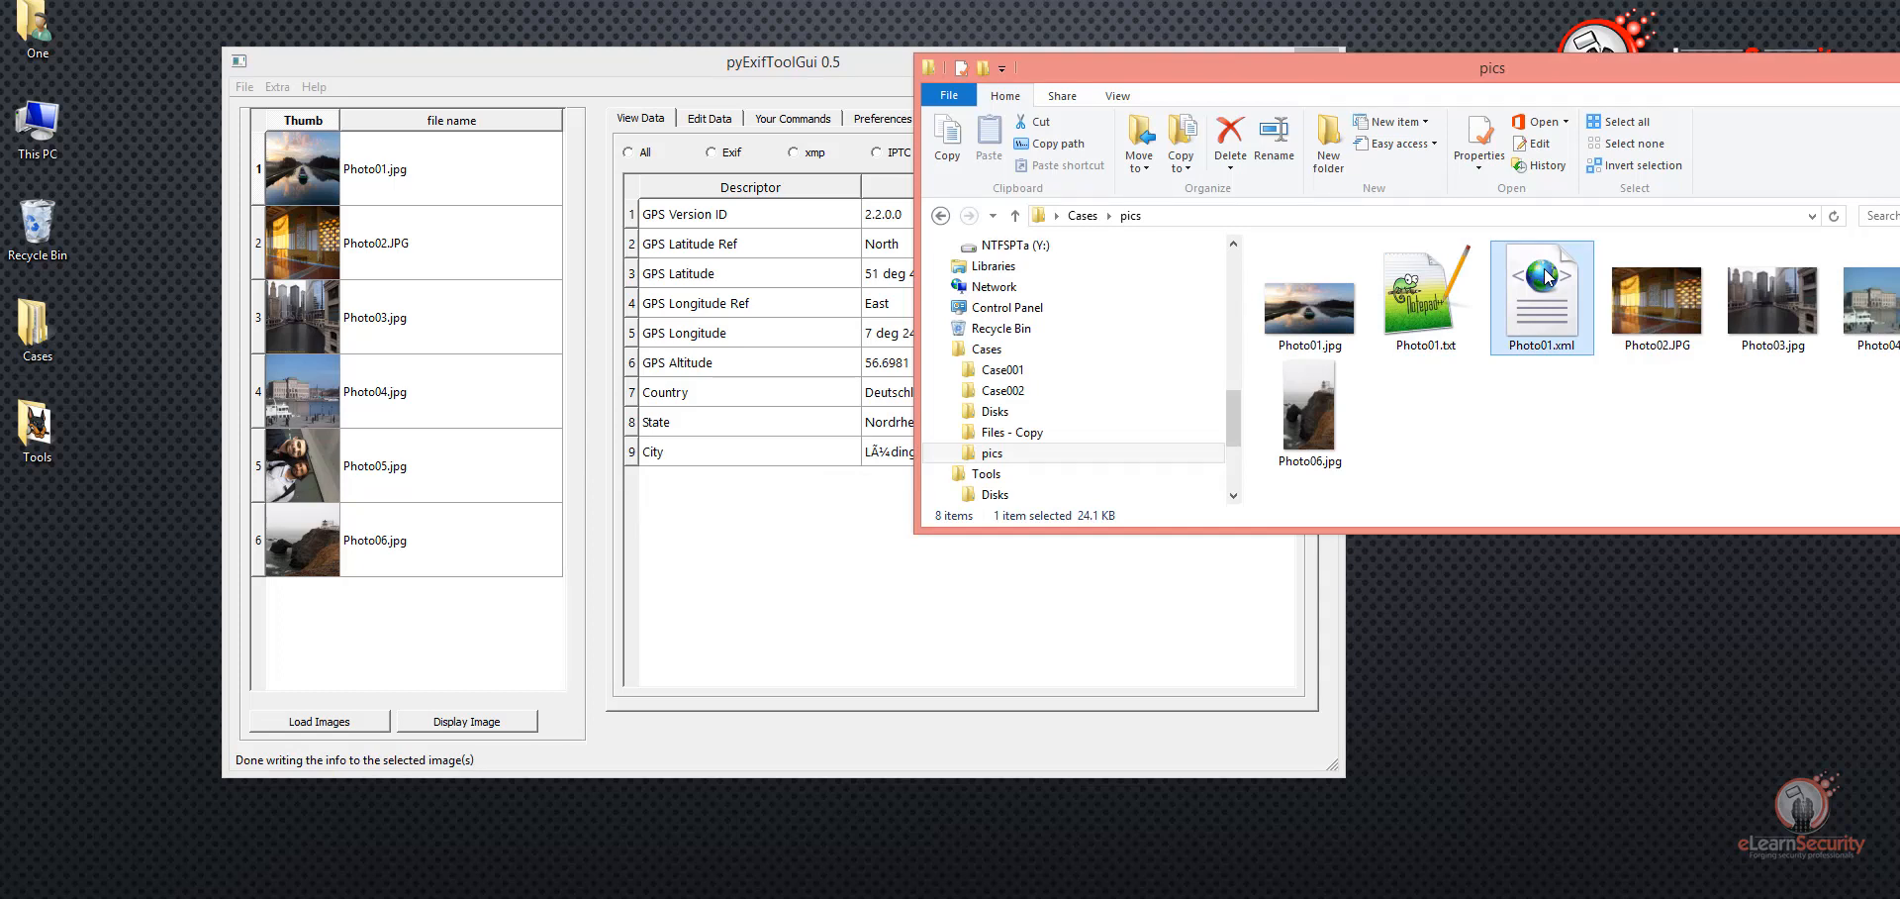
right_click(1544, 270)
click(1583, 328)
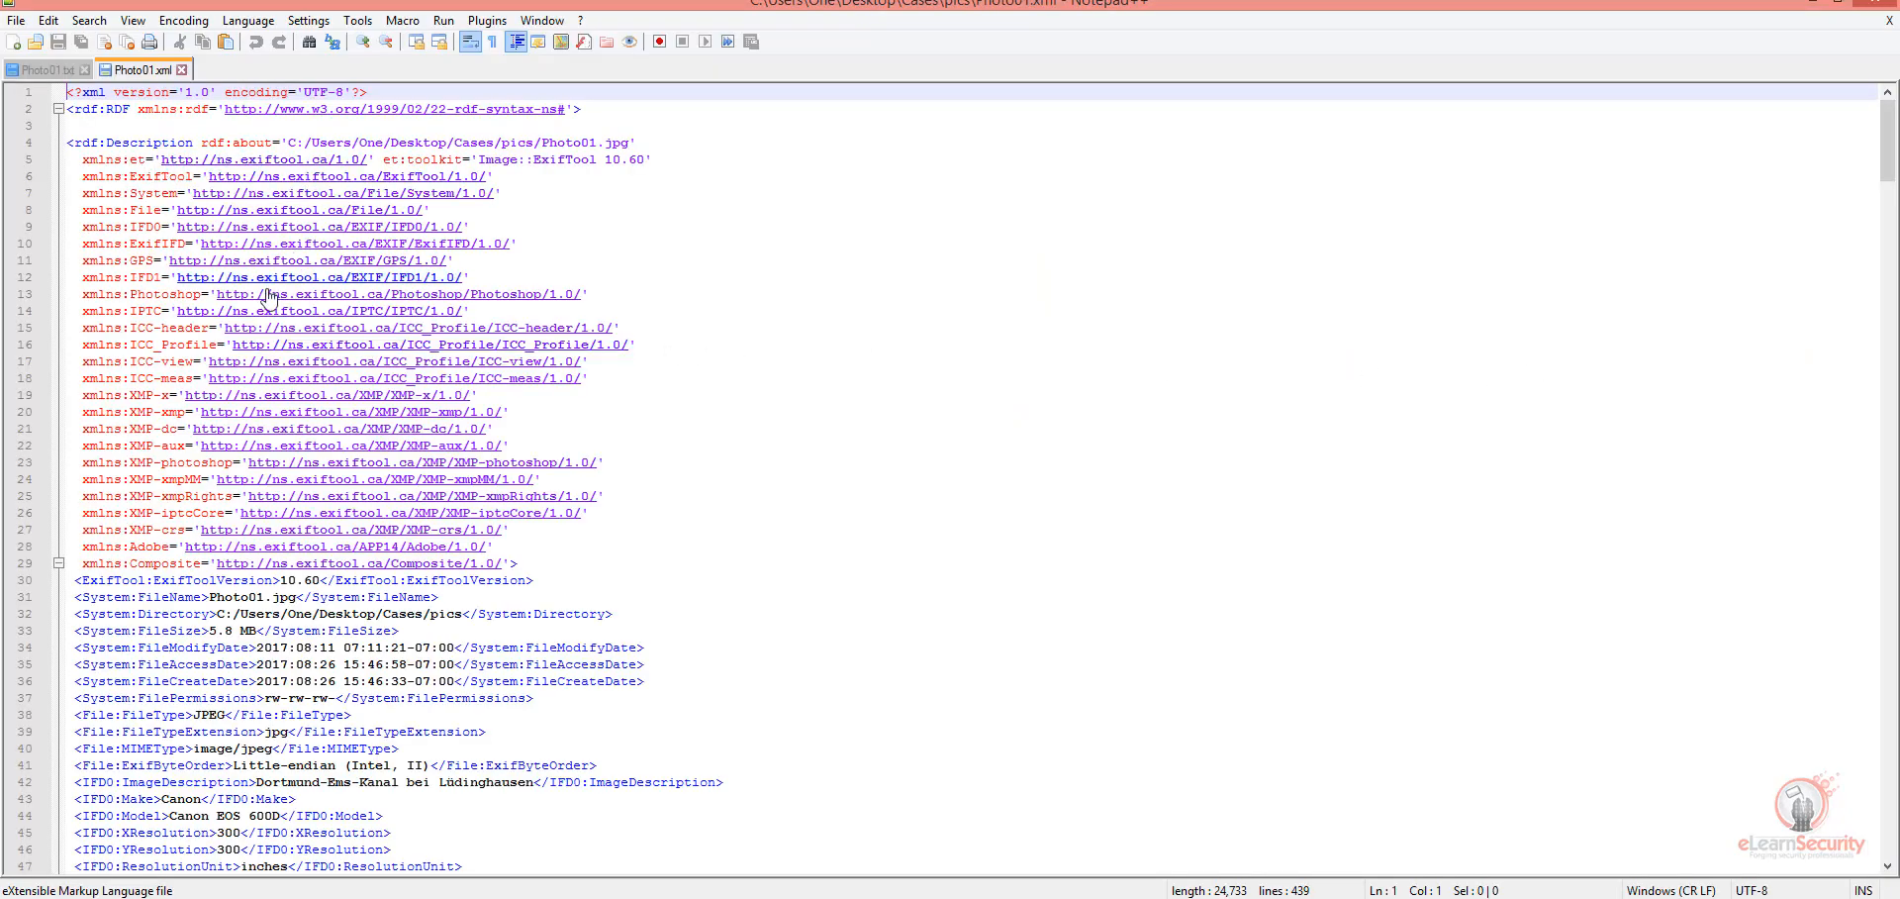
Step: Review the Photo01.xml listing from the System:FileName entry through the IPTC keywords to the ICC profile tags, and close Notepad++
drag(102, 584, 163, 584)
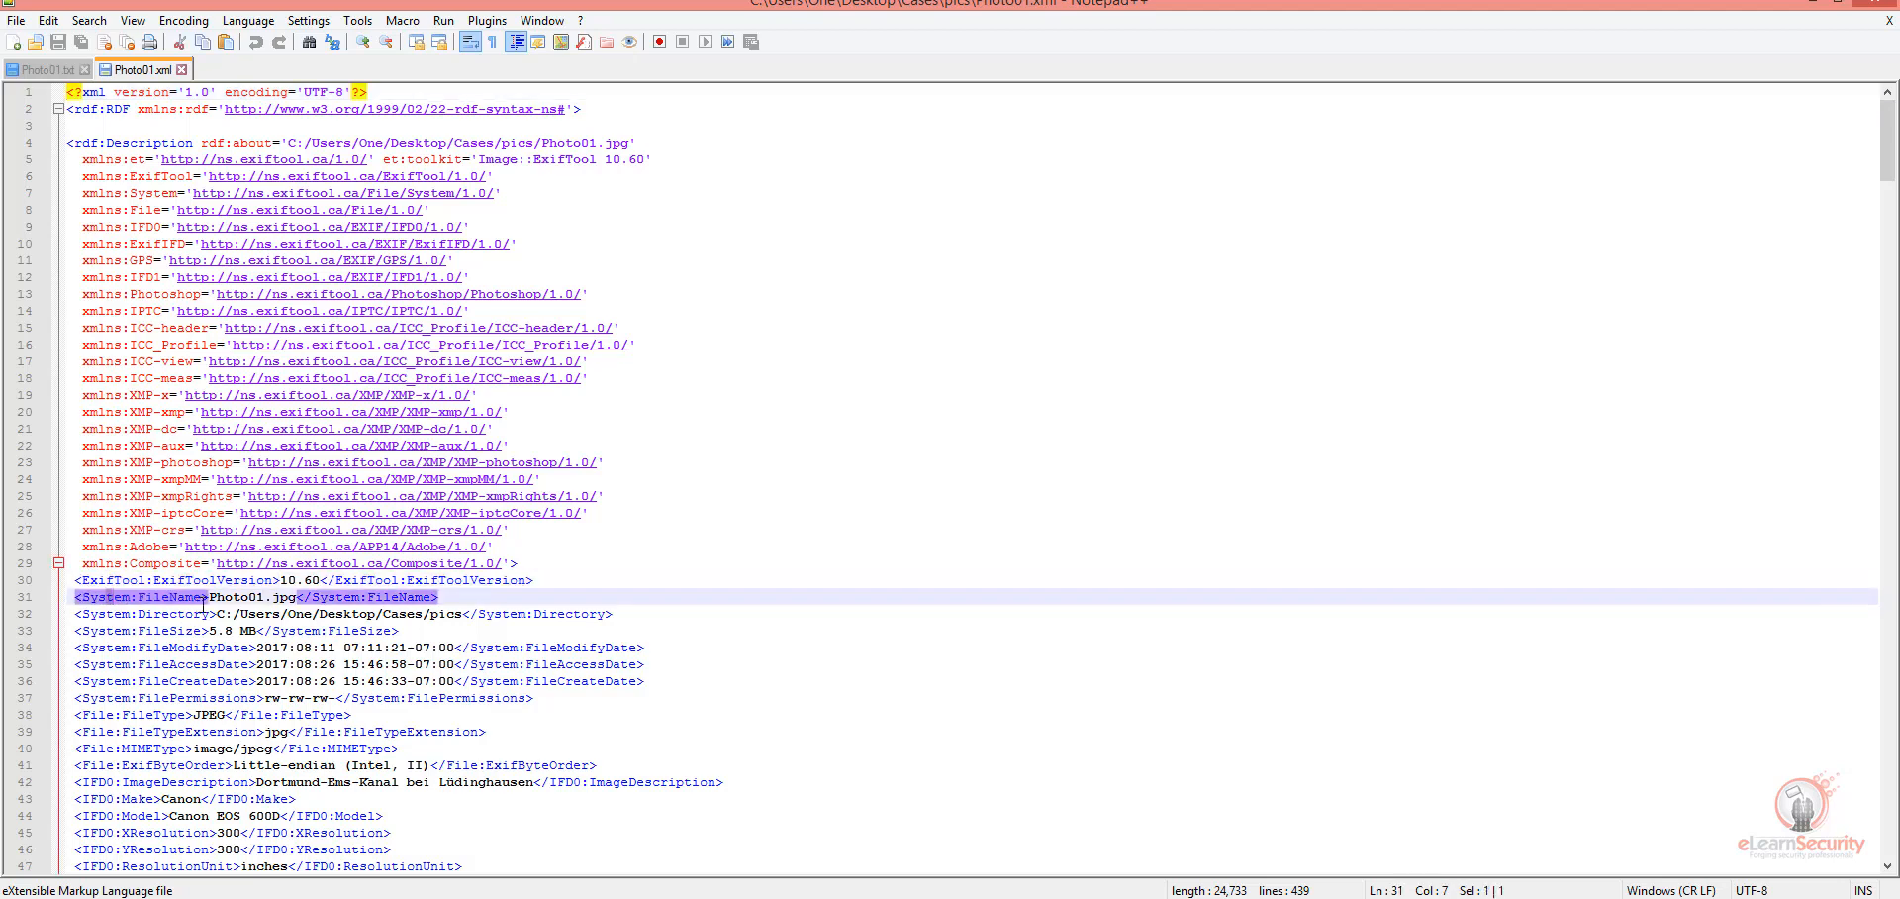
scroll(186, 607, down, 2)
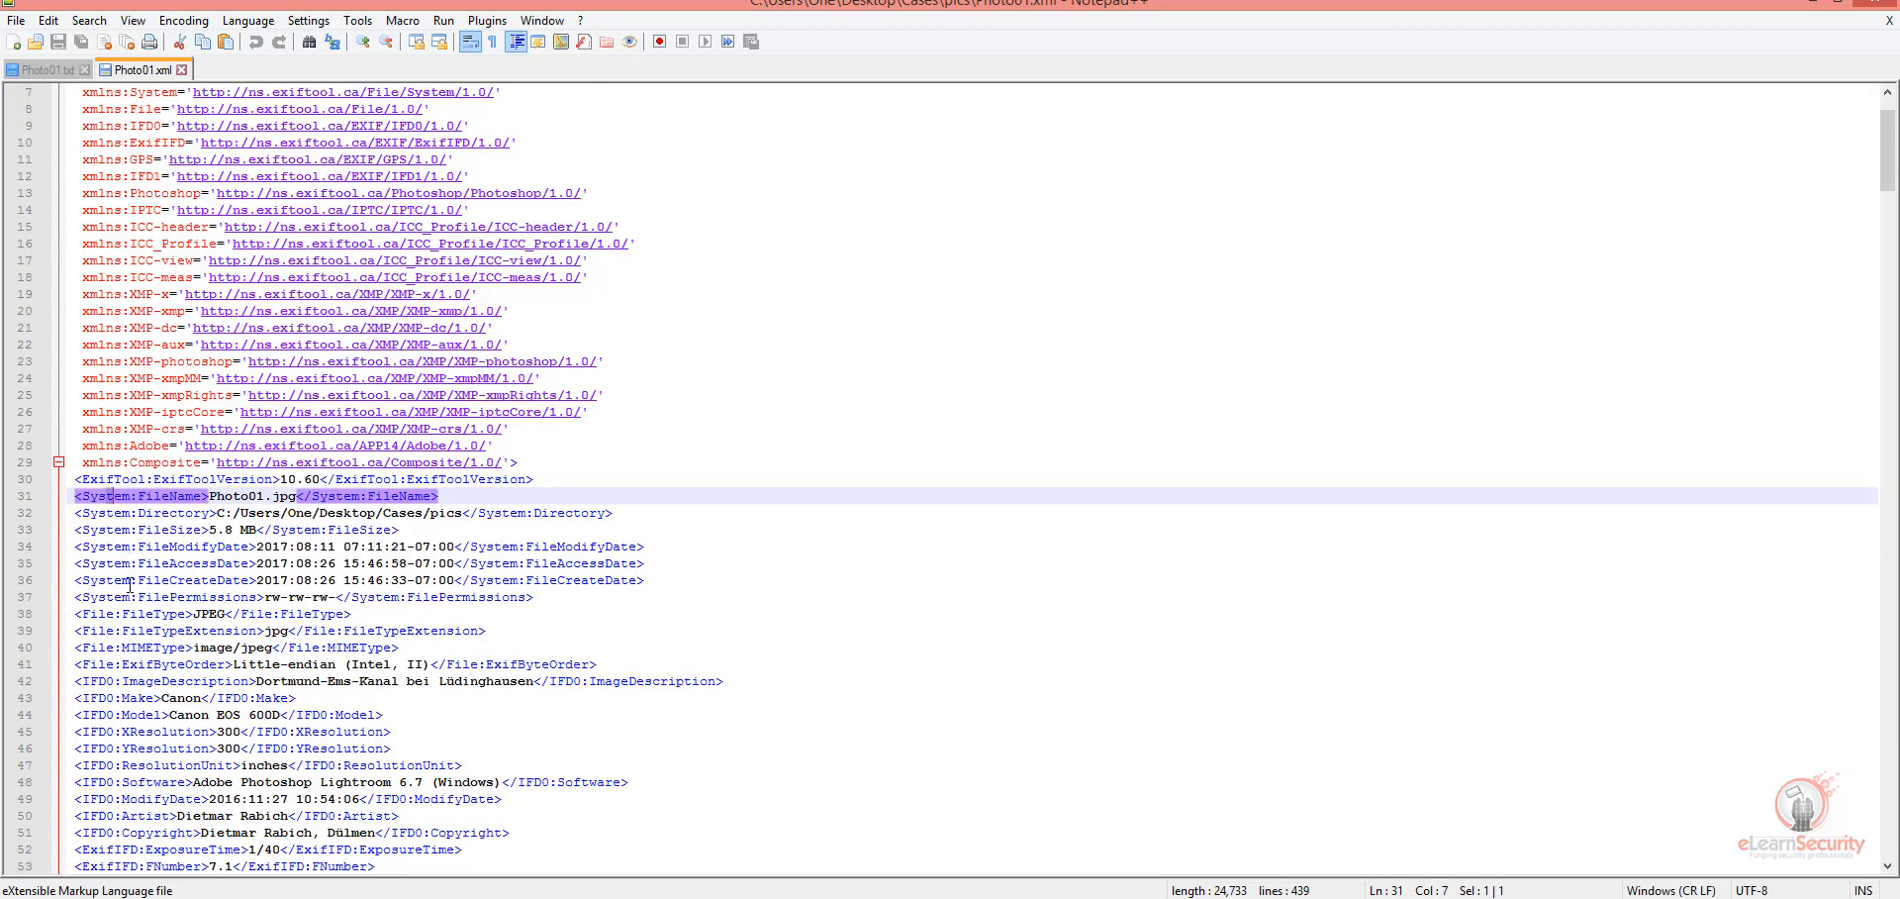
scroll(186, 607, down, 5)
scroll(205, 588, down, 20)
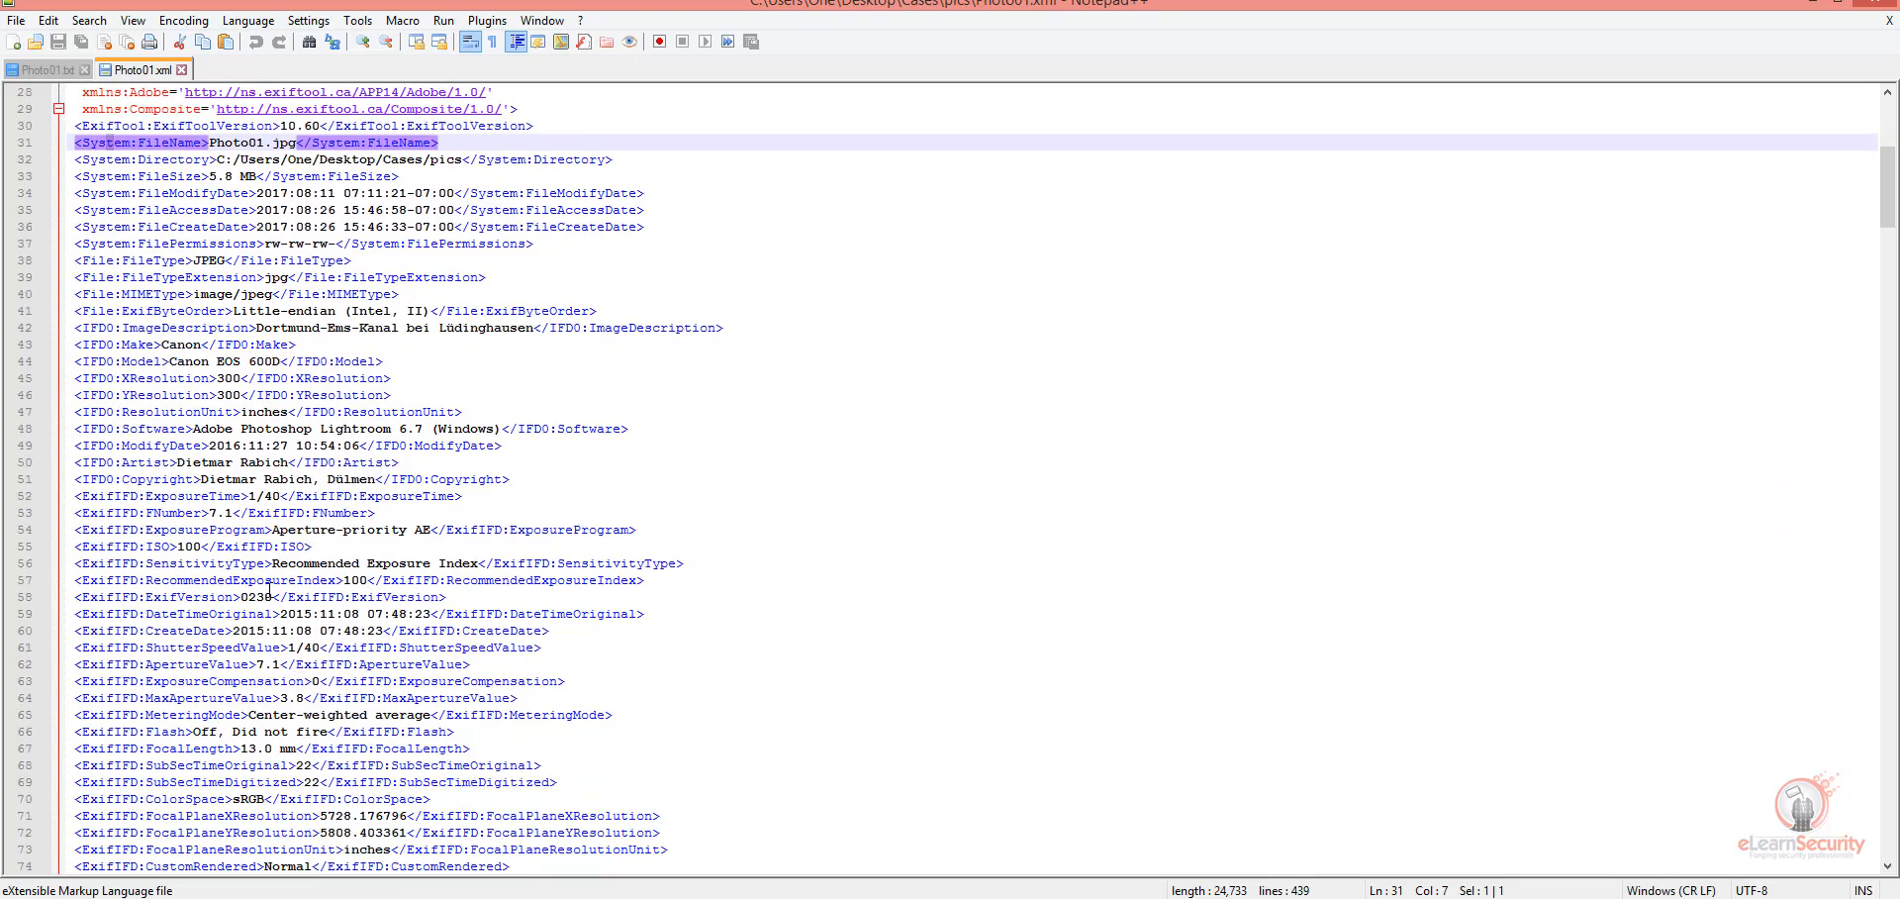
scroll(428, 615, down, 2)
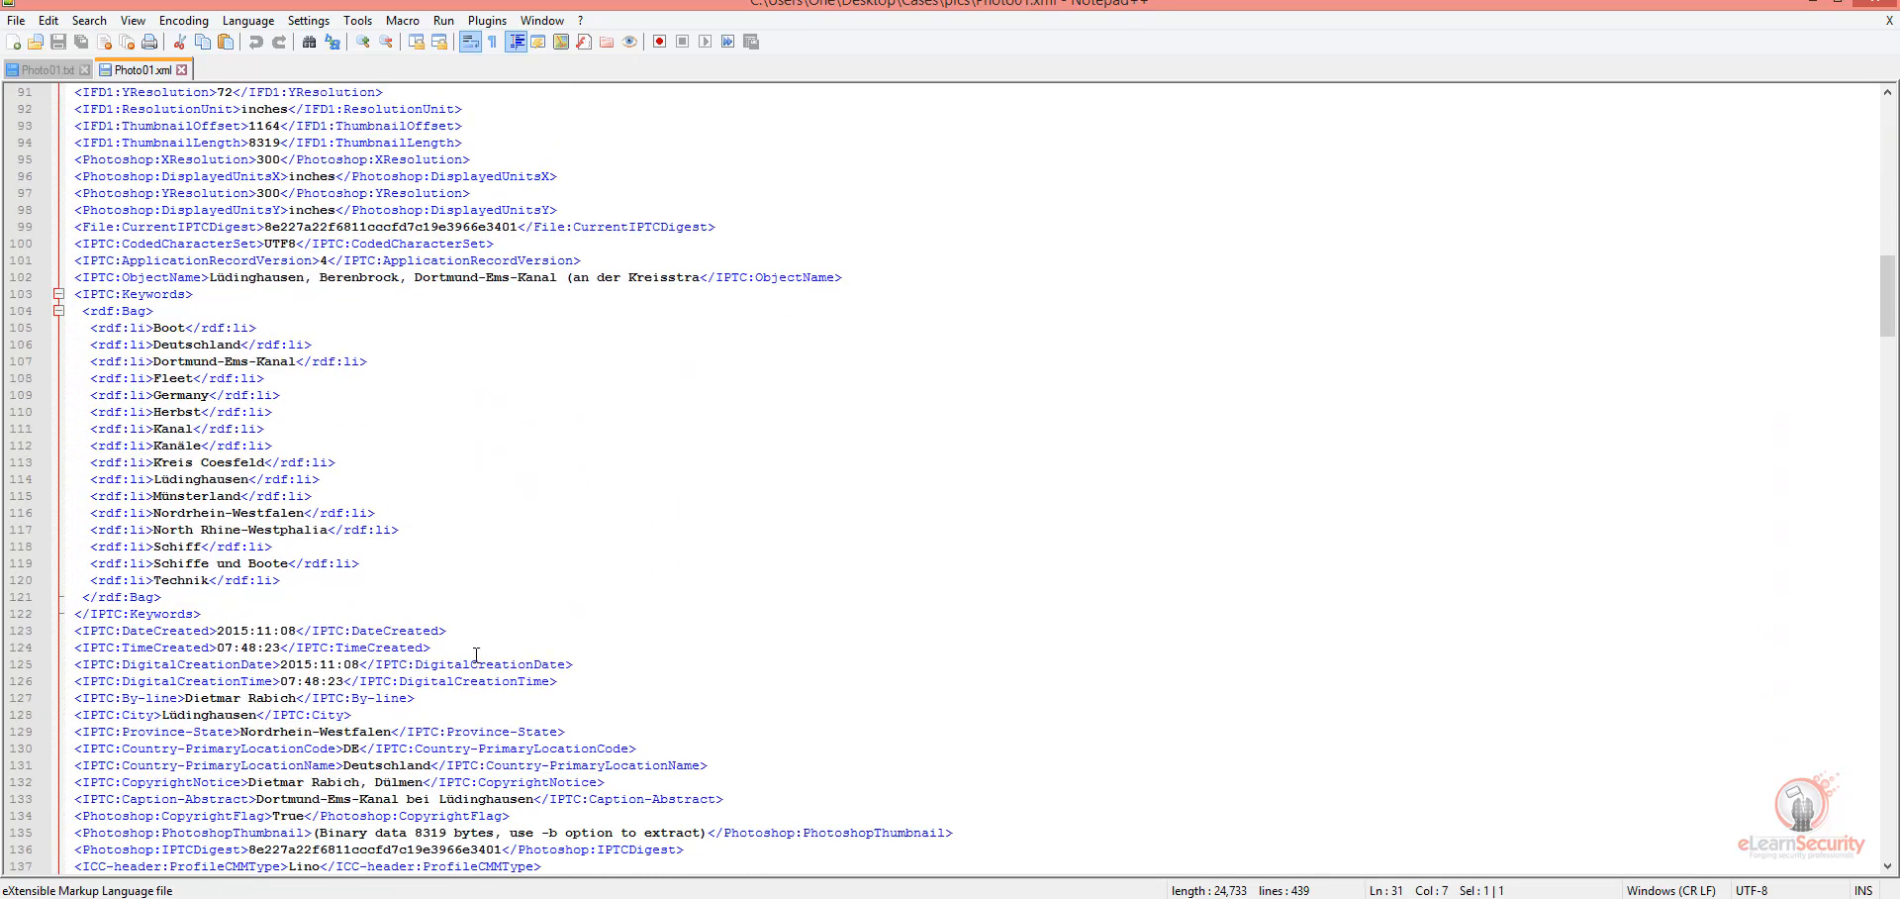
drag(125, 294, 343, 534)
click(301, 592)
scroll(301, 591, down, 9)
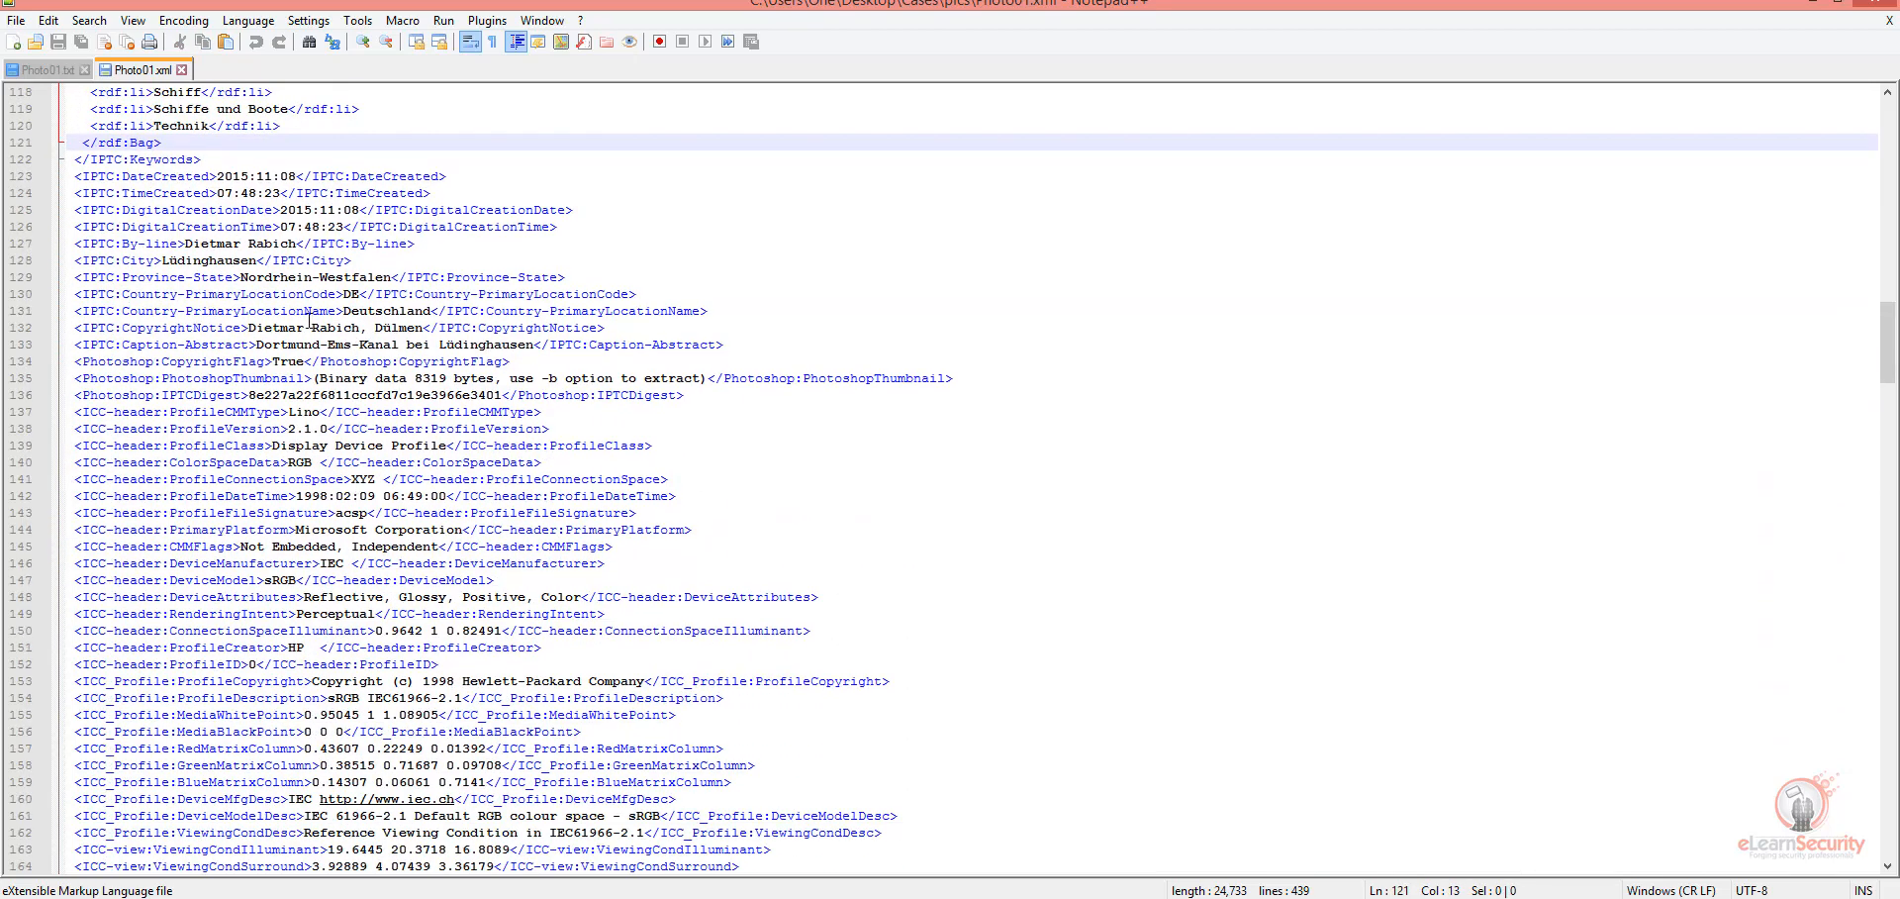
click(1864, 5)
Step: Switch back to pyExifToolGui, show all metadata of Photo05.jpg, and look through the full list
click(892, 605)
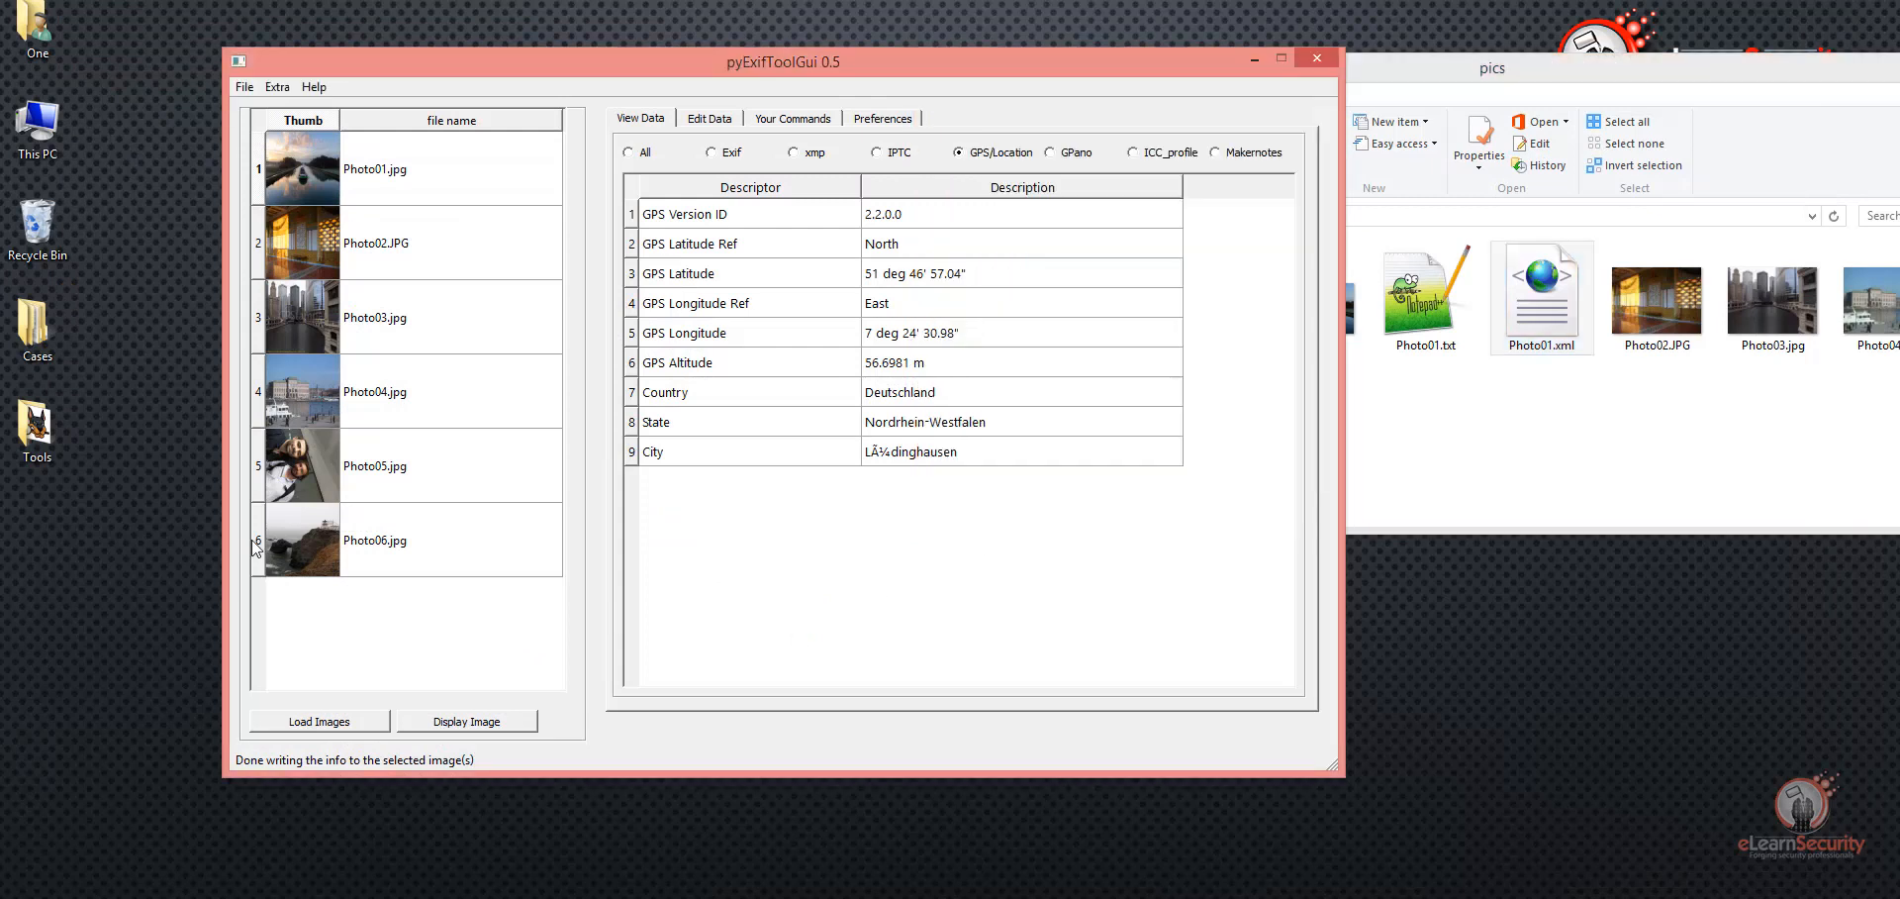
click(357, 471)
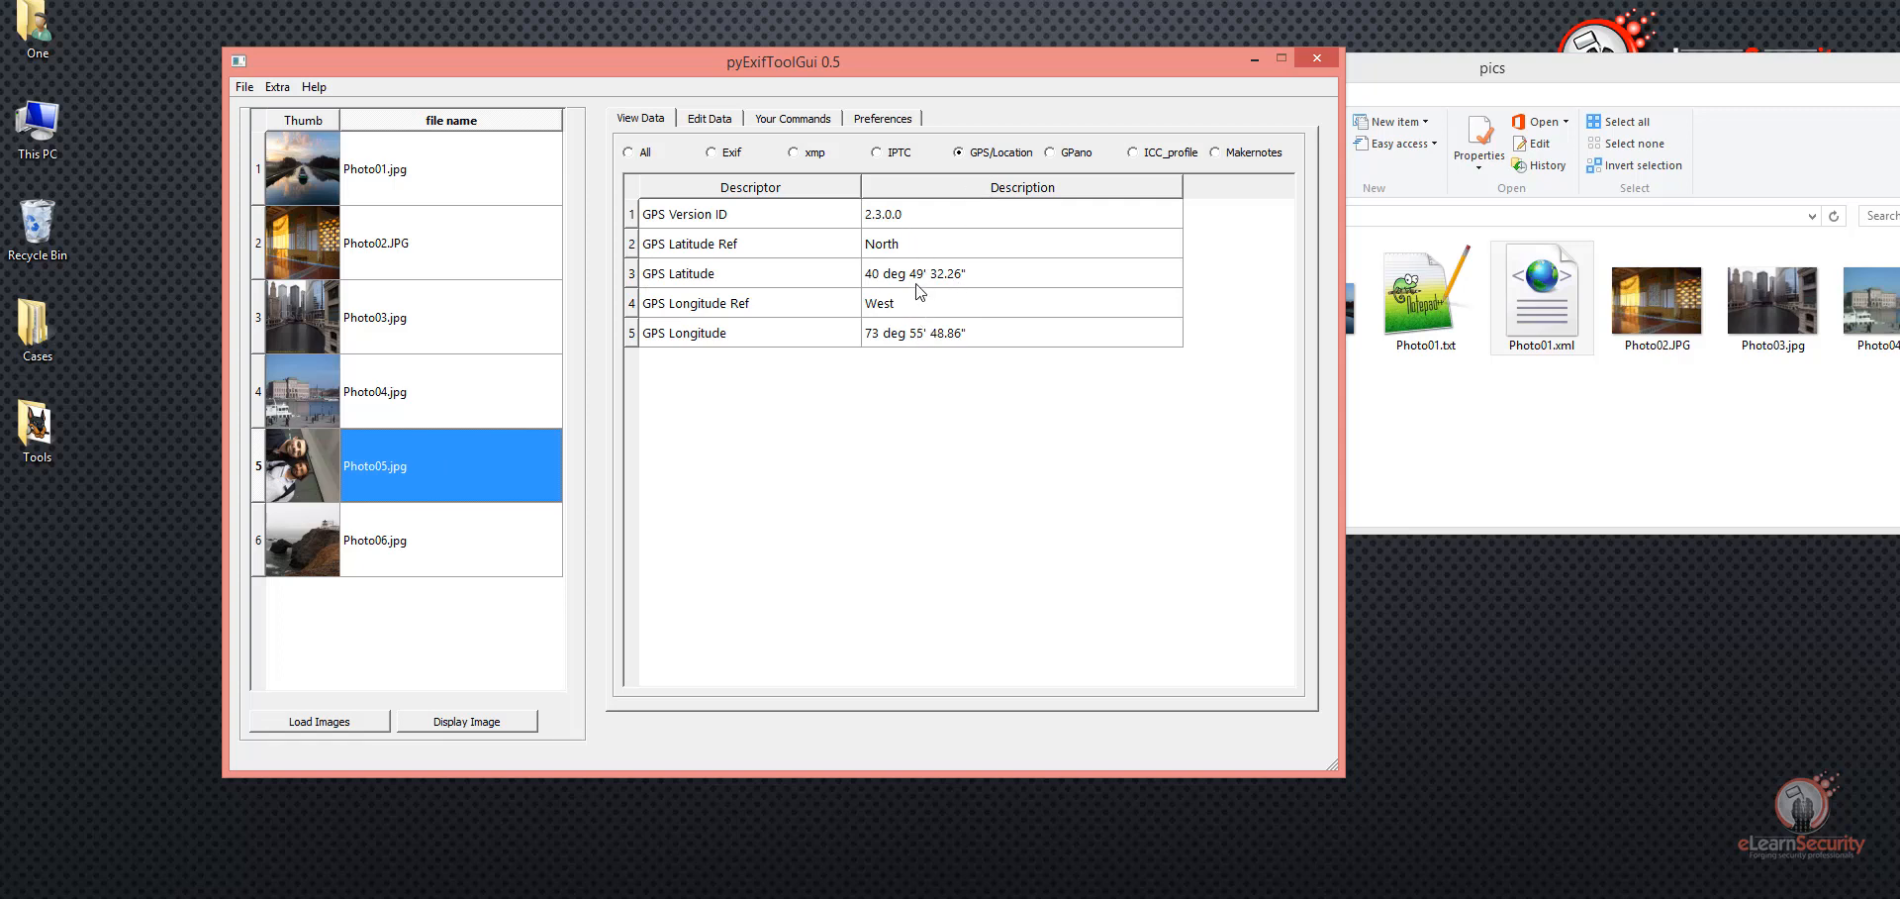
click(643, 152)
click(1014, 267)
drag(1286, 262, 1286, 658)
drag(1289, 604, 1291, 218)
Step: View the full metadata of Photo04.jpg, highlight its File Type entry, and display the metadata of Photo01.jpg
click(384, 467)
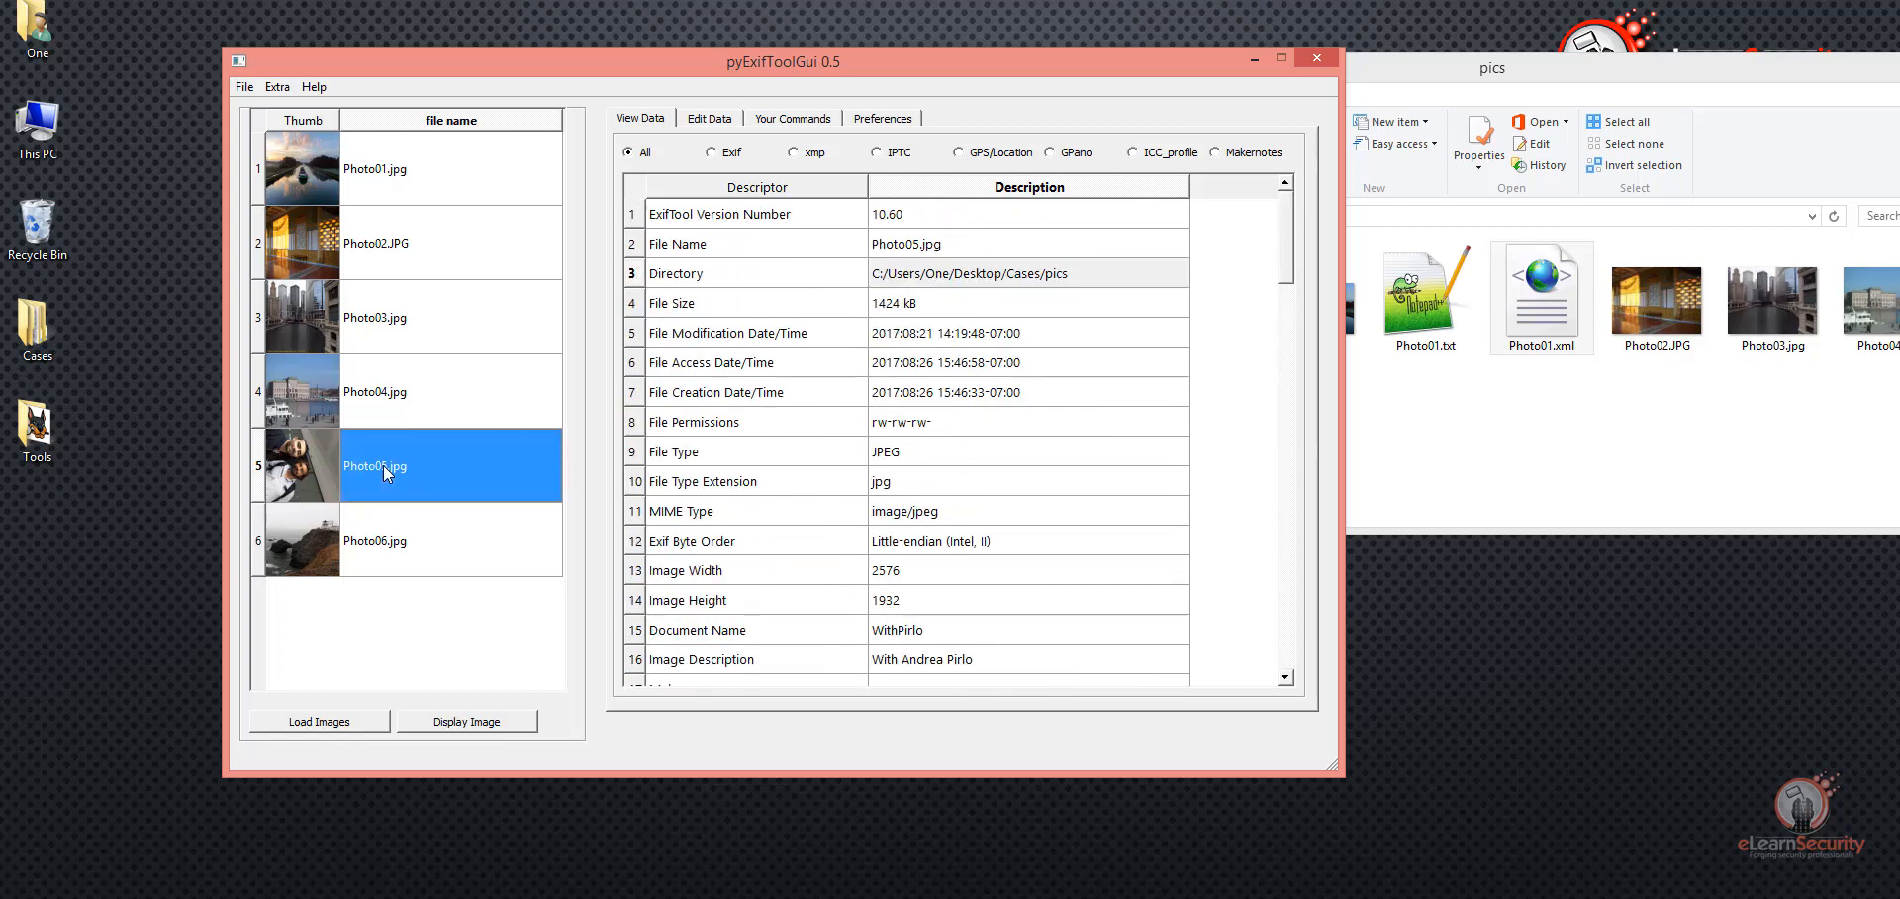
click(448, 406)
click(701, 457)
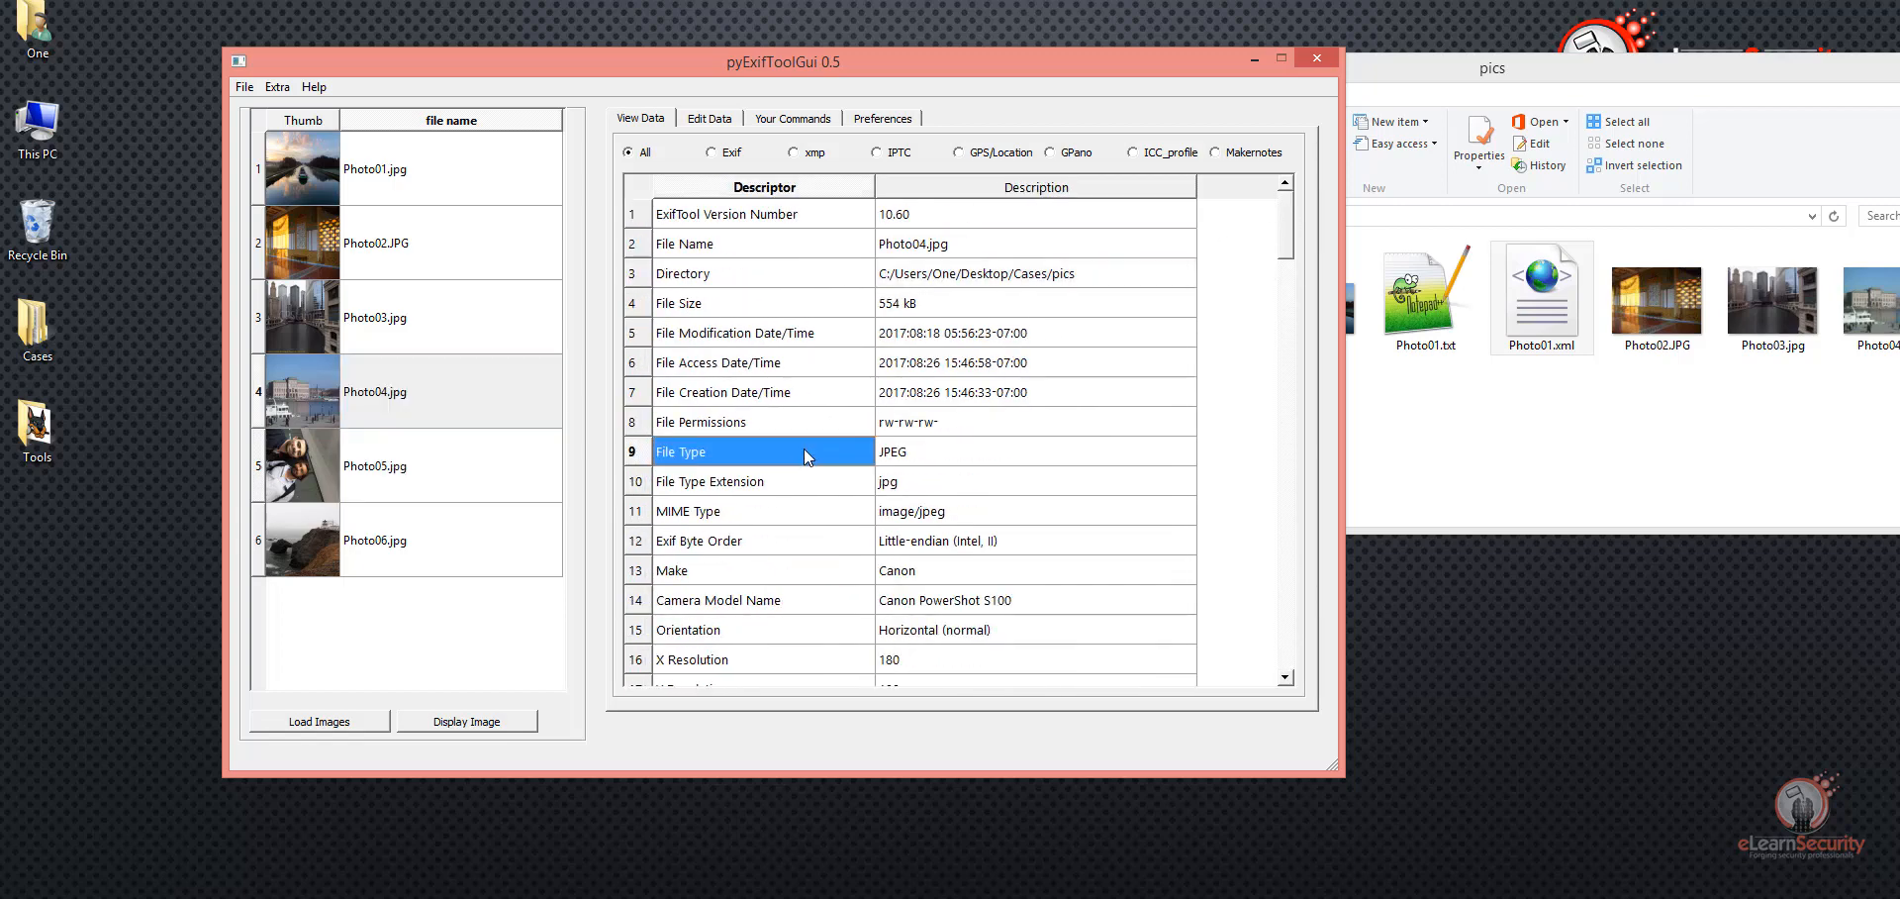
click(374, 184)
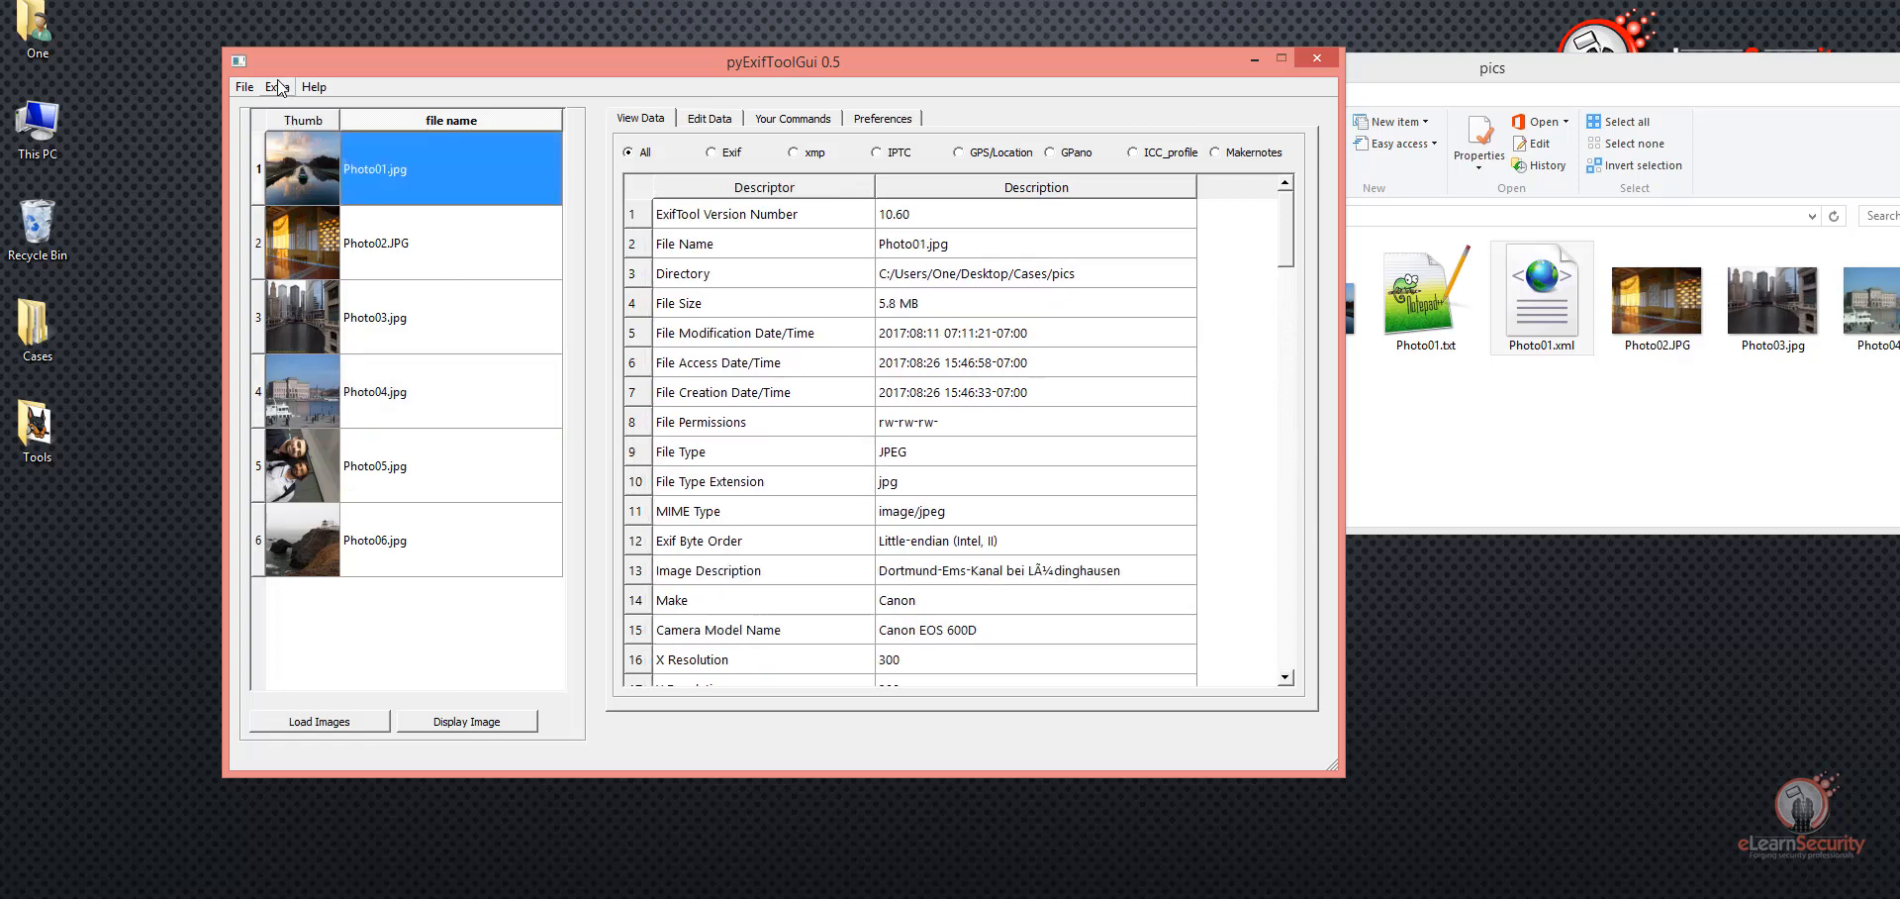